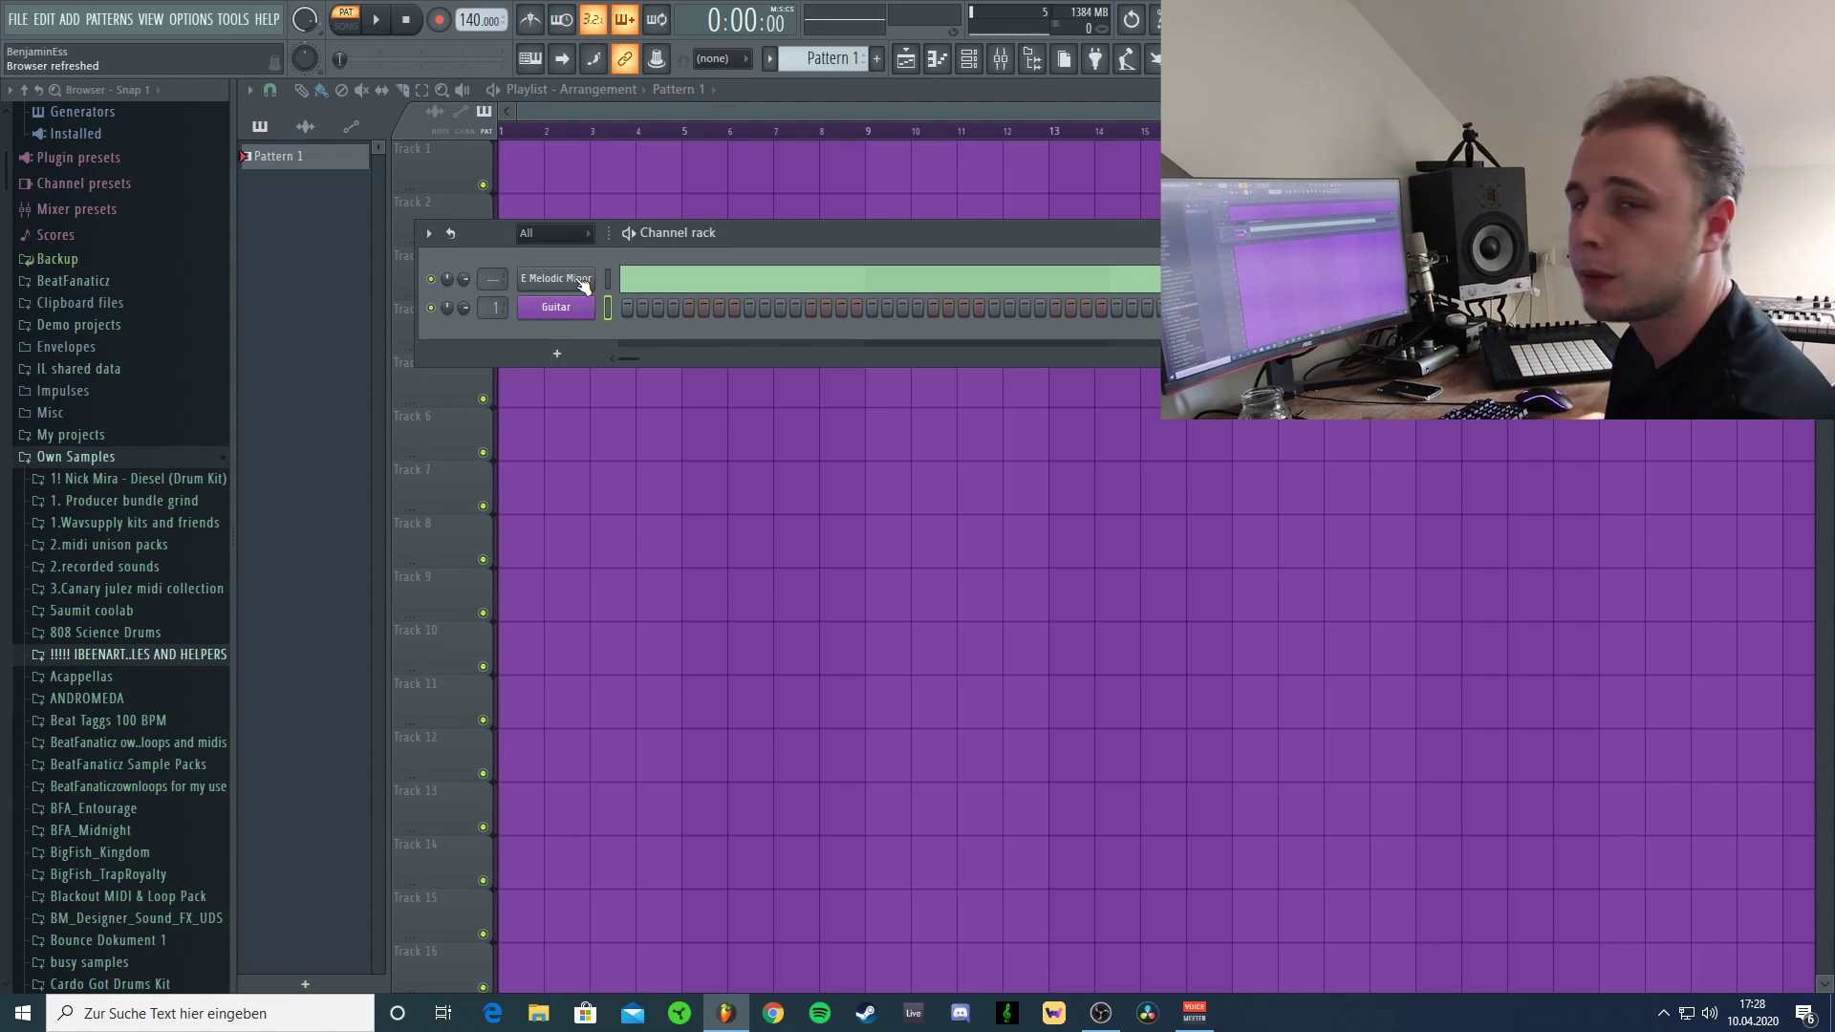
Open the Guitar channel's piano roll at the lower octaves, around E3 to E4.
{"action": "right_click", "coordinate": [551, 312]}
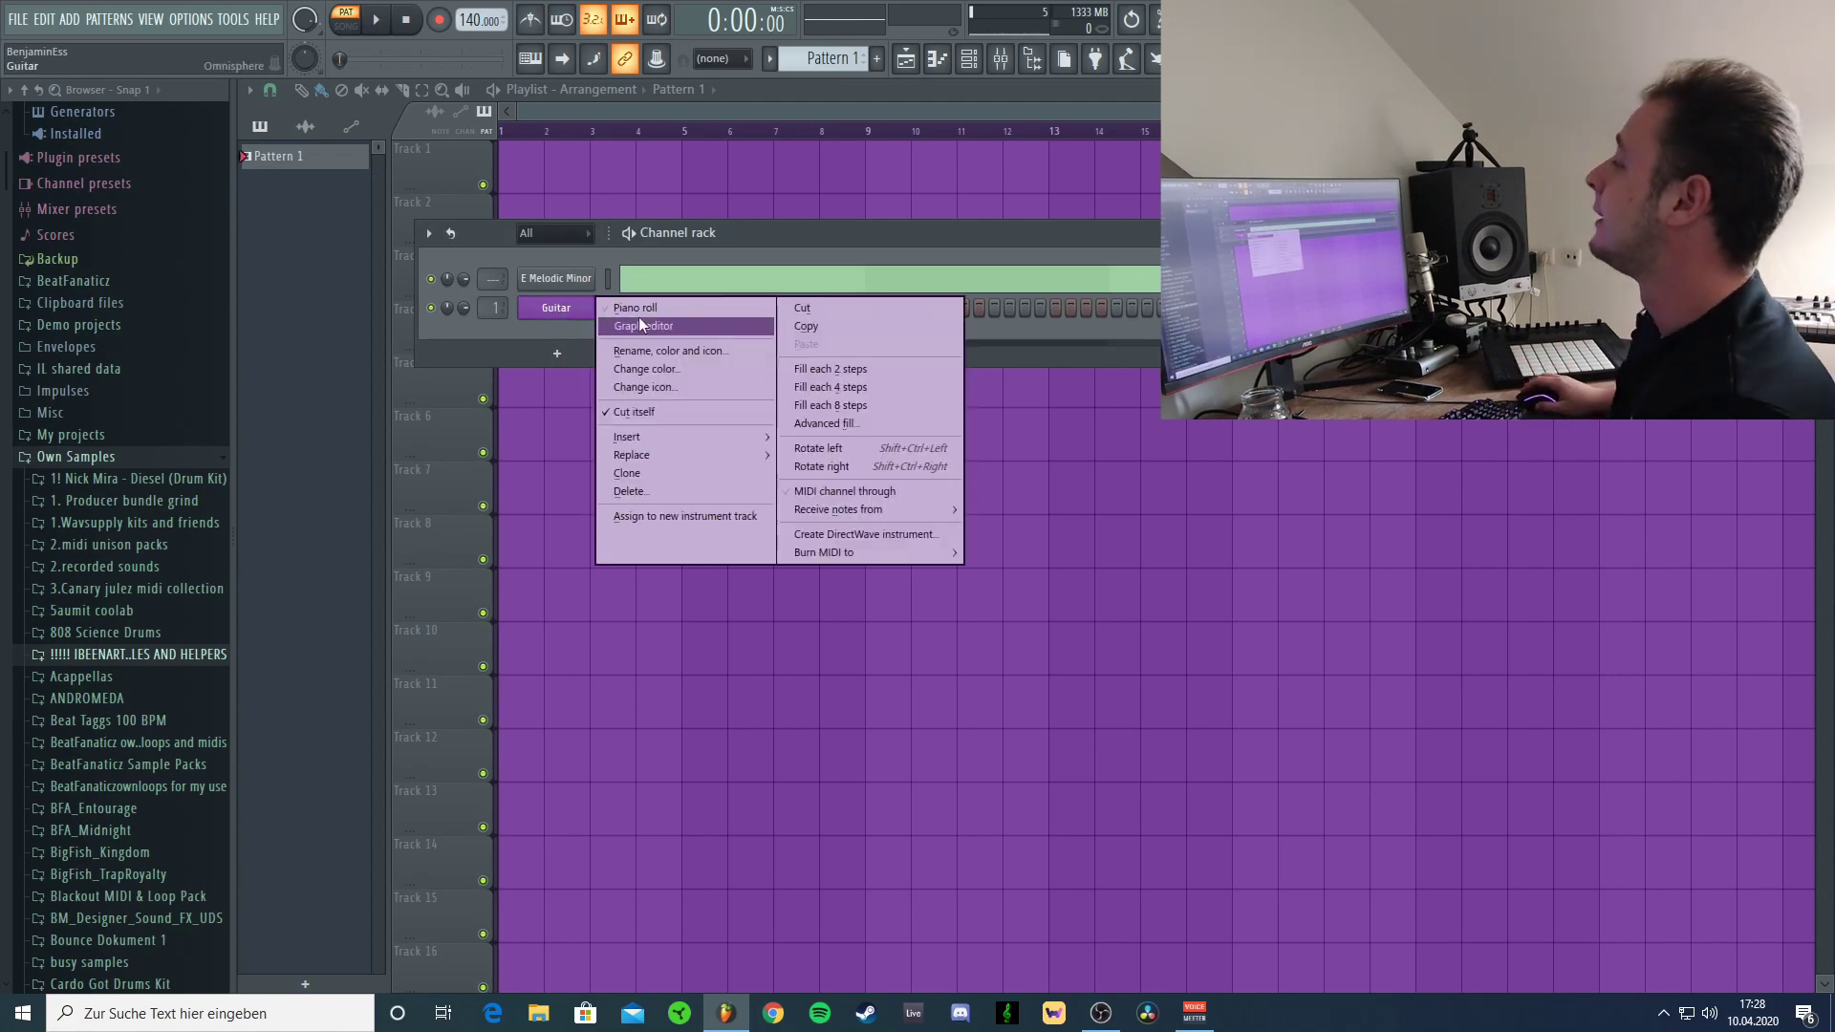
{"action": "left_click", "coordinate": [636, 313]}
{"action": "scroll", "coordinate": [369, 465], "scroll_direction": "down", "scroll_amount": 3}
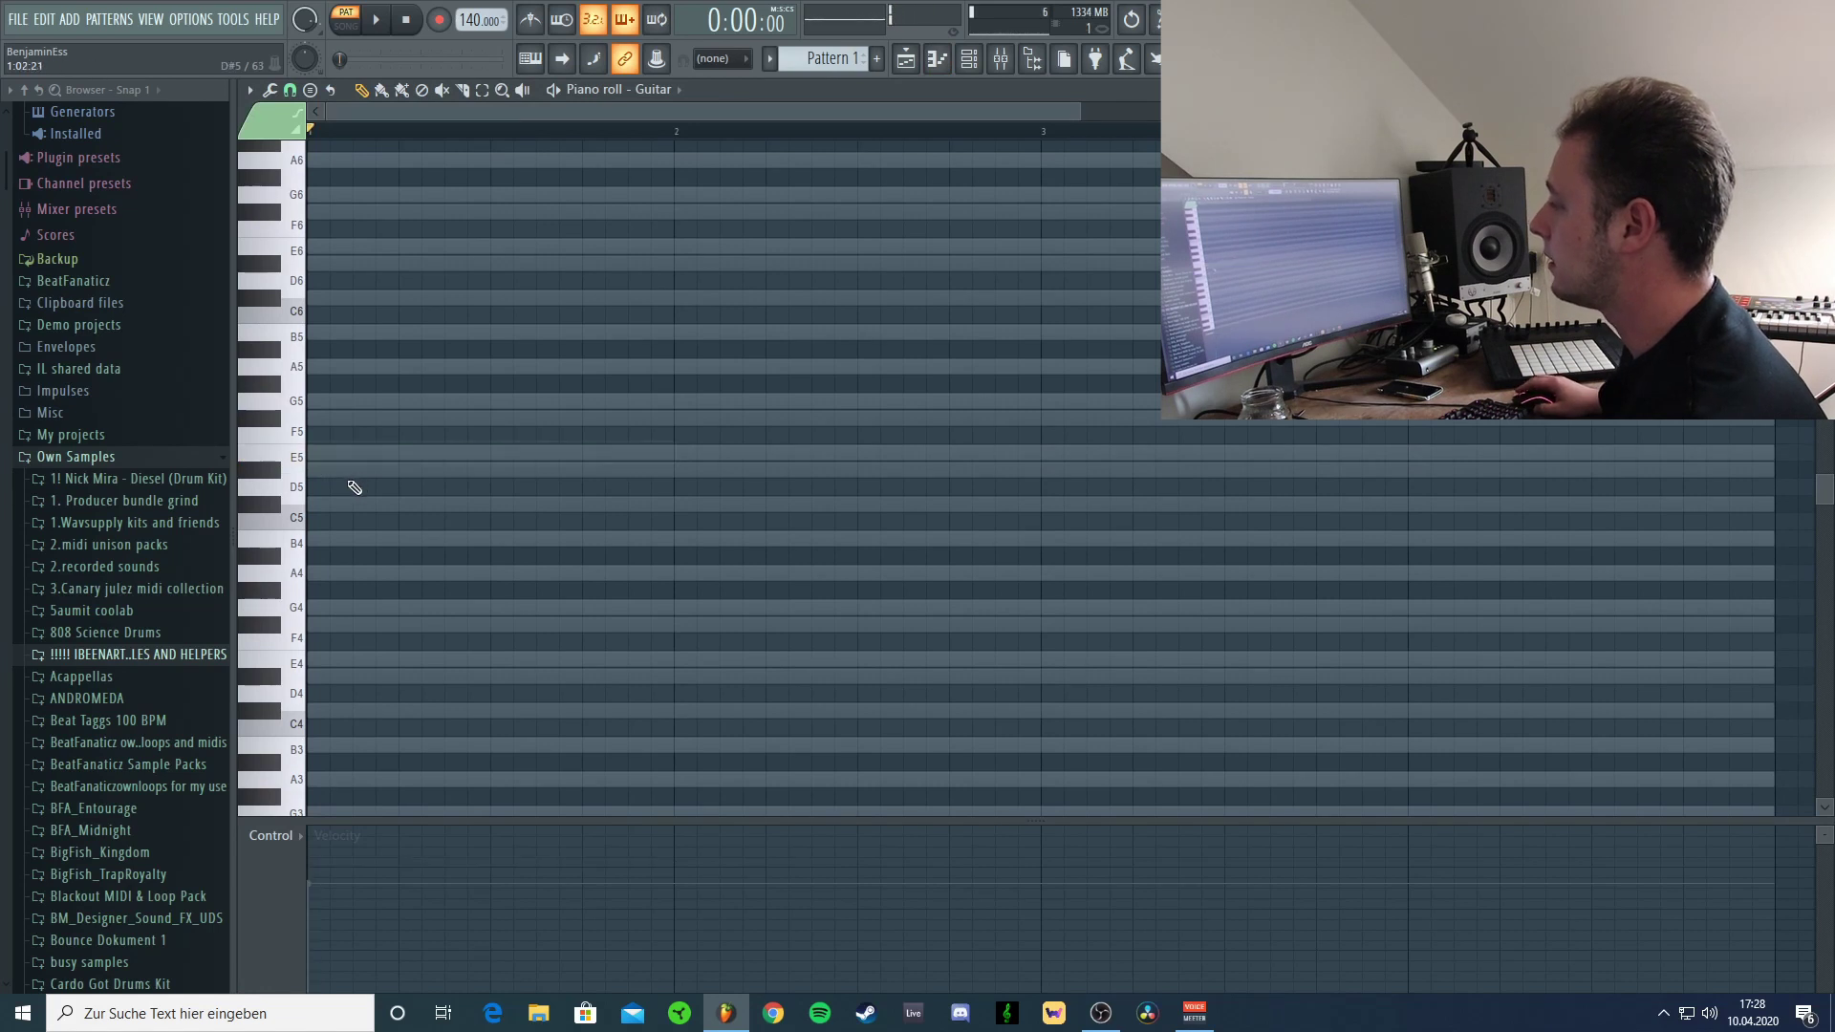
{"action": "scroll", "coordinate": [349, 550], "scroll_direction": "down", "scroll_amount": 5}
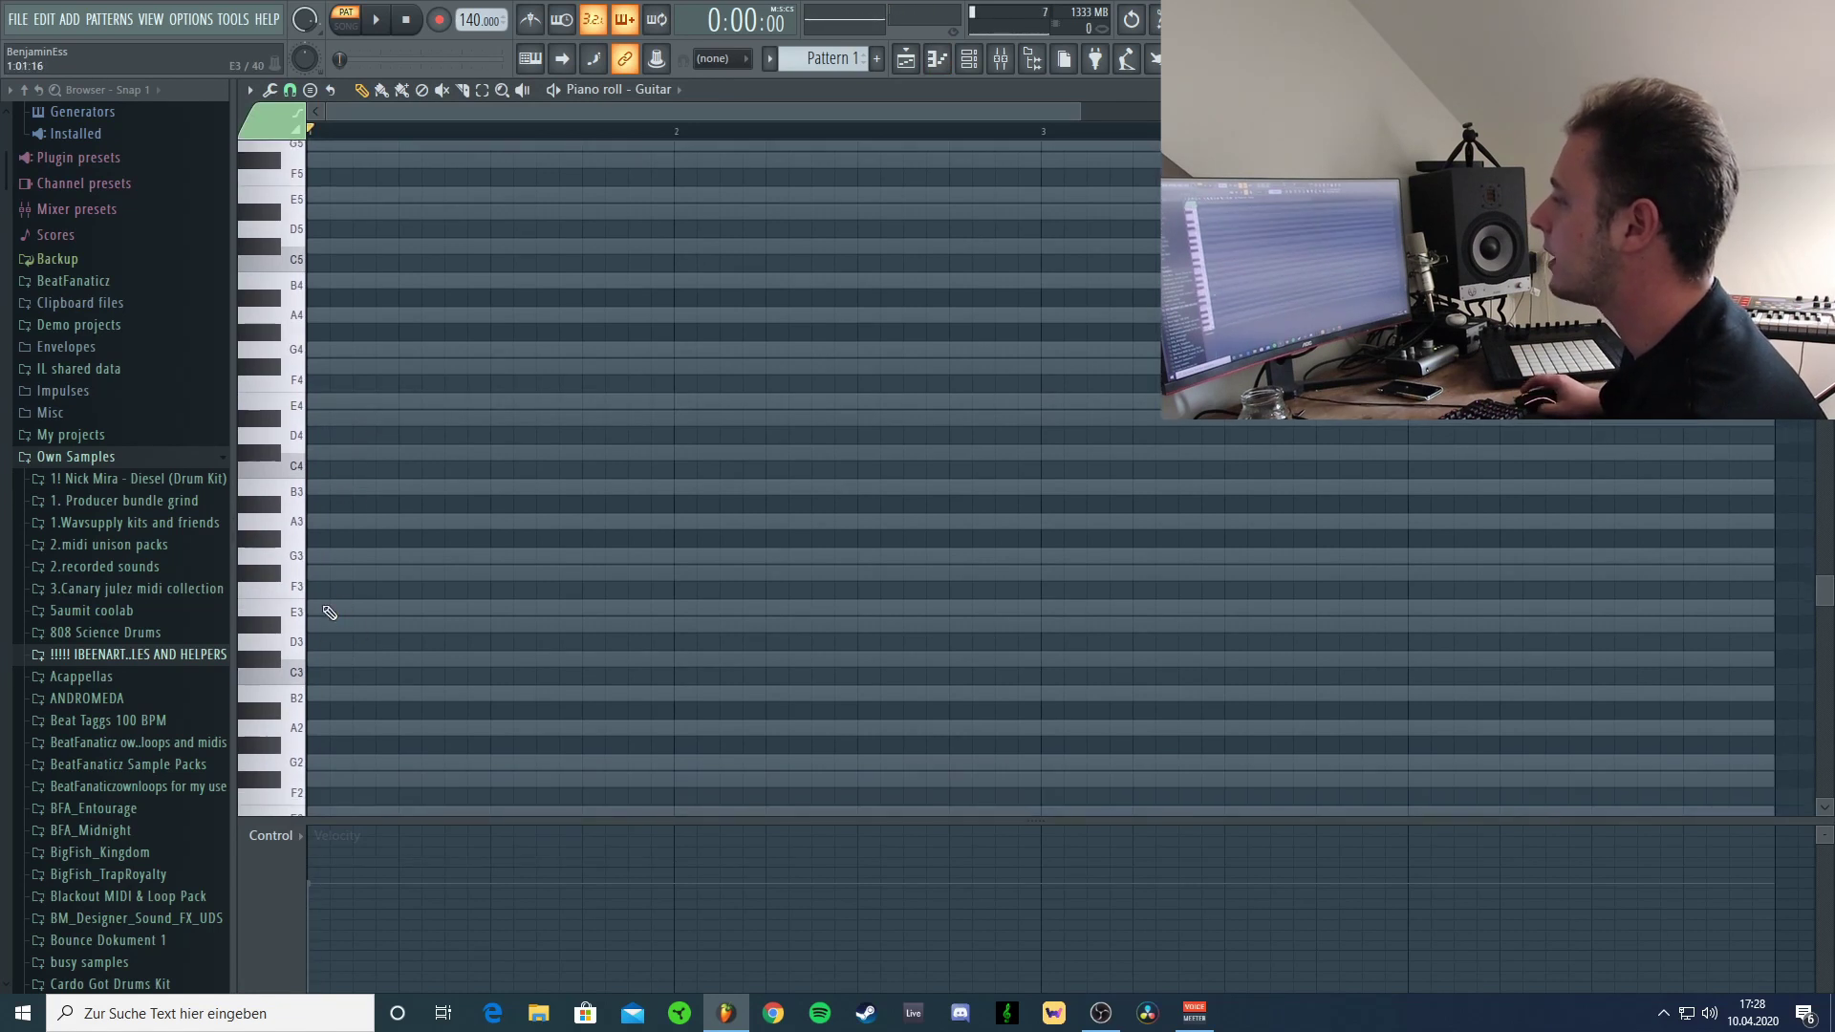
Enter a one-bar chord of E4, G4 and B4 in bar 1 and play it.
{"action": "scroll", "coordinate": [315, 535], "scroll_direction": "up", "scroll_amount": 3}
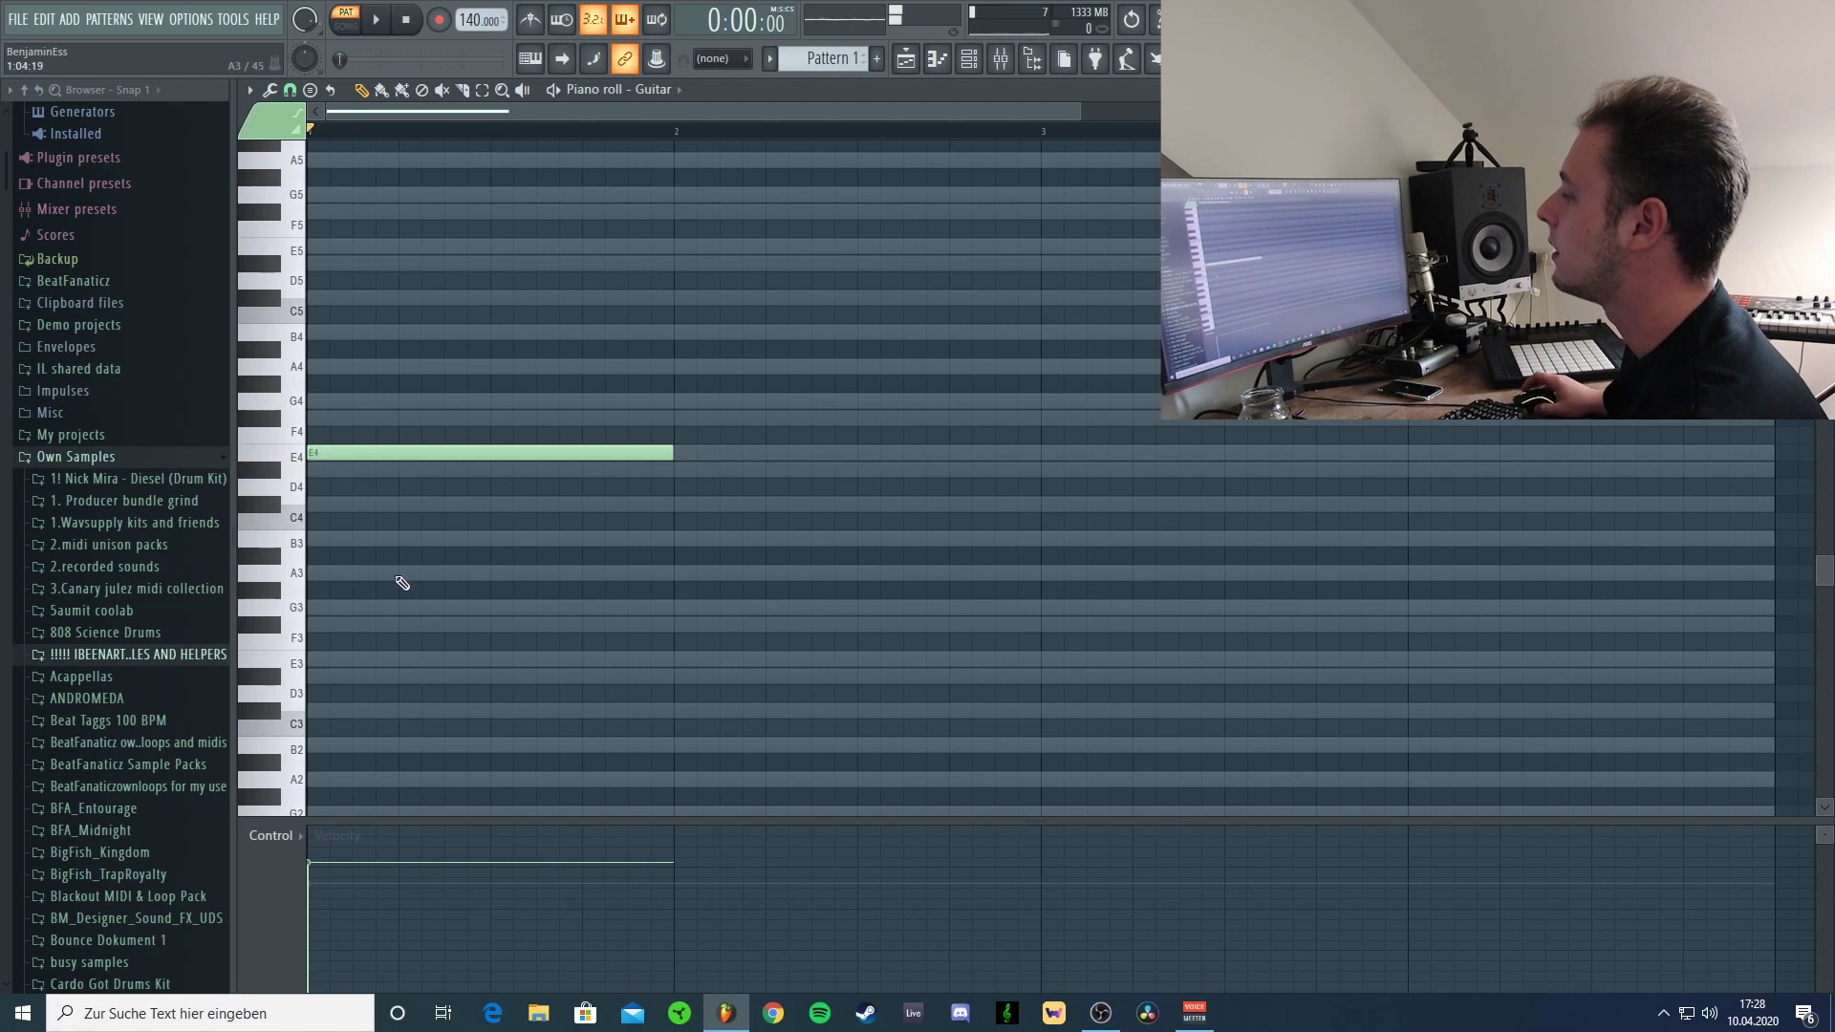
{"action": "scroll", "coordinate": [382, 526], "scroll_direction": "up", "scroll_amount": 3}
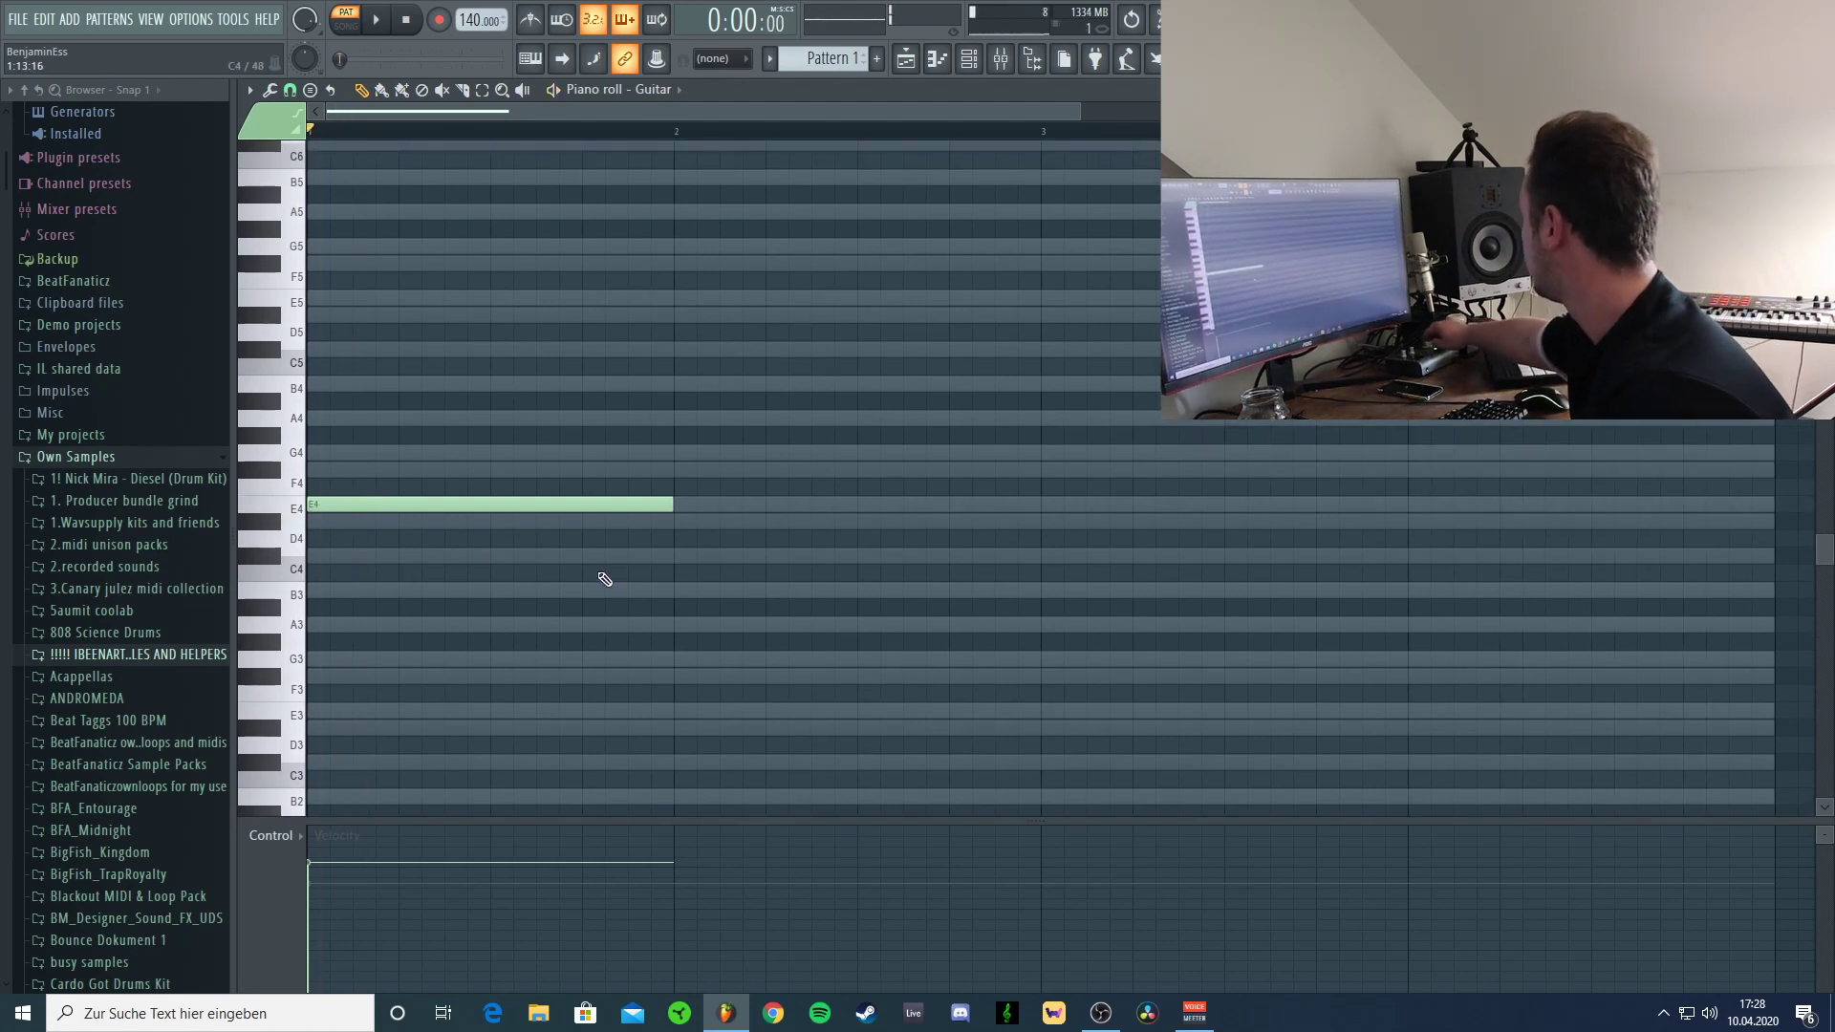
{"action": "key", "text": "space"}
{"action": "key", "text": "space"}
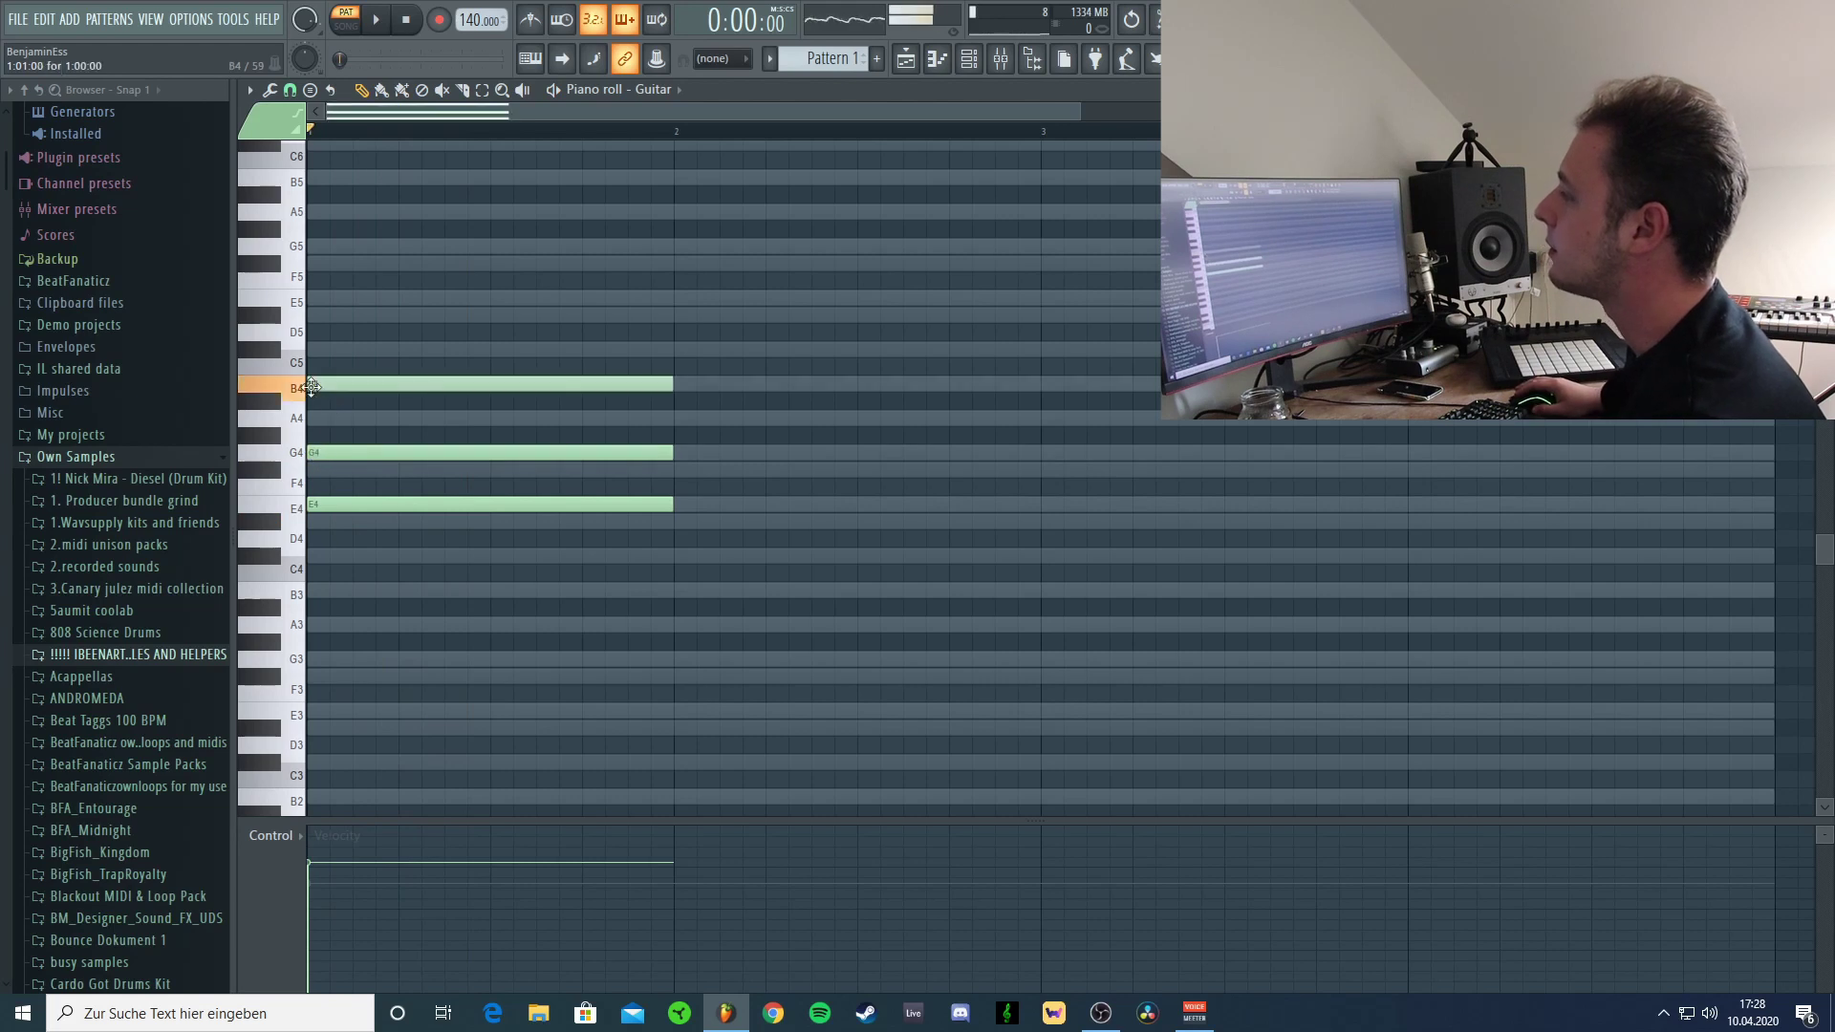
{"action": "key", "text": "space"}
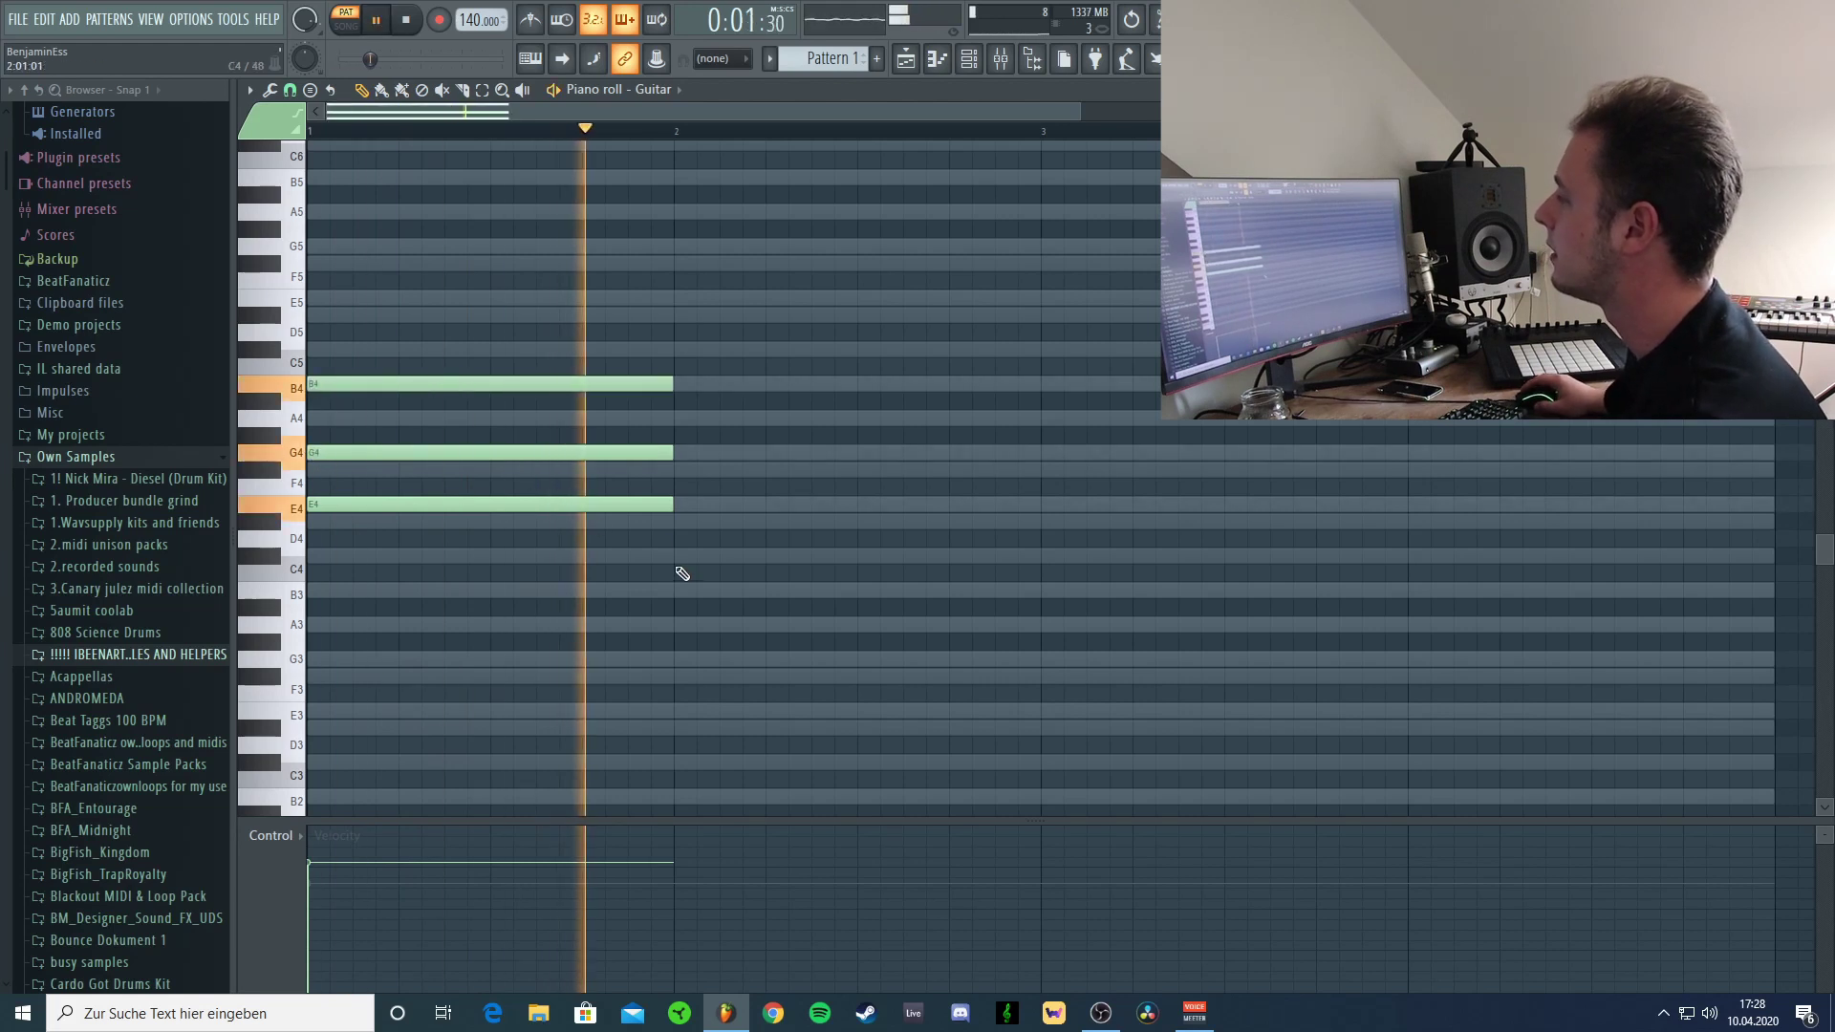
Add a one-bar chord of B3, D#4 and F#4 in bar 2 and play both chords.
{"action": "key", "text": "space"}
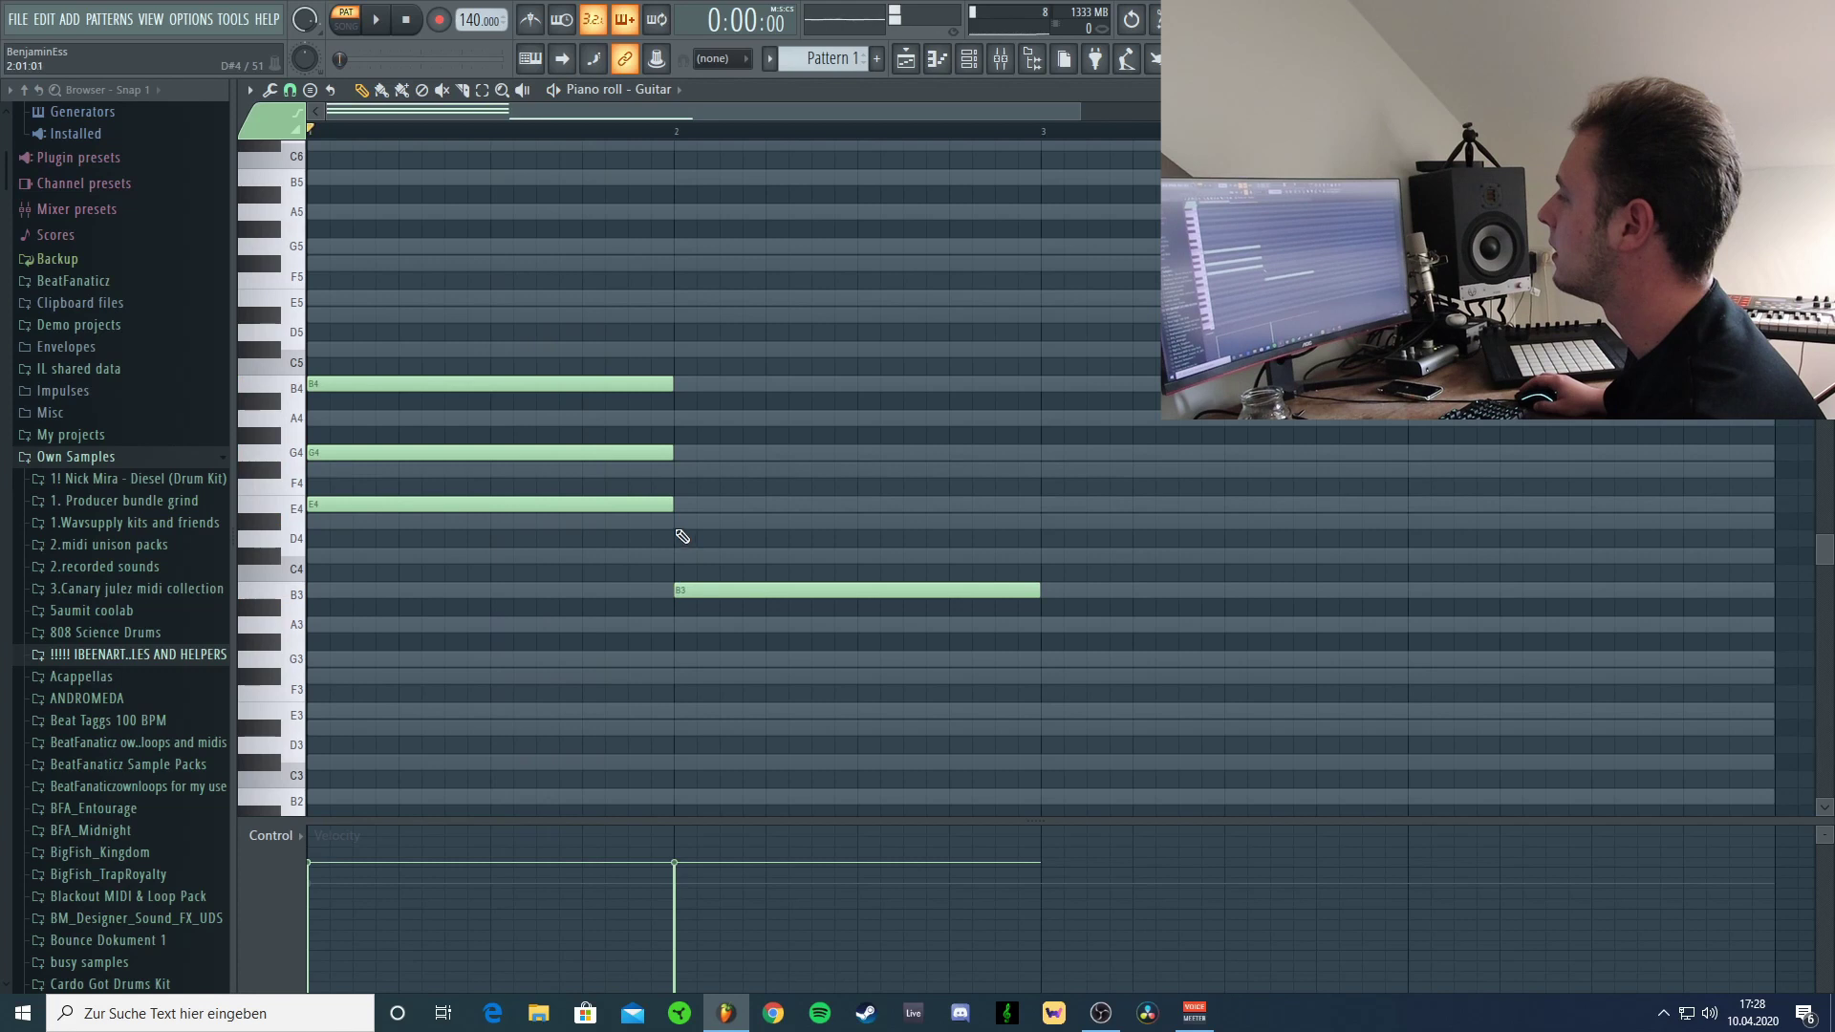
{"action": "key", "text": "space"}
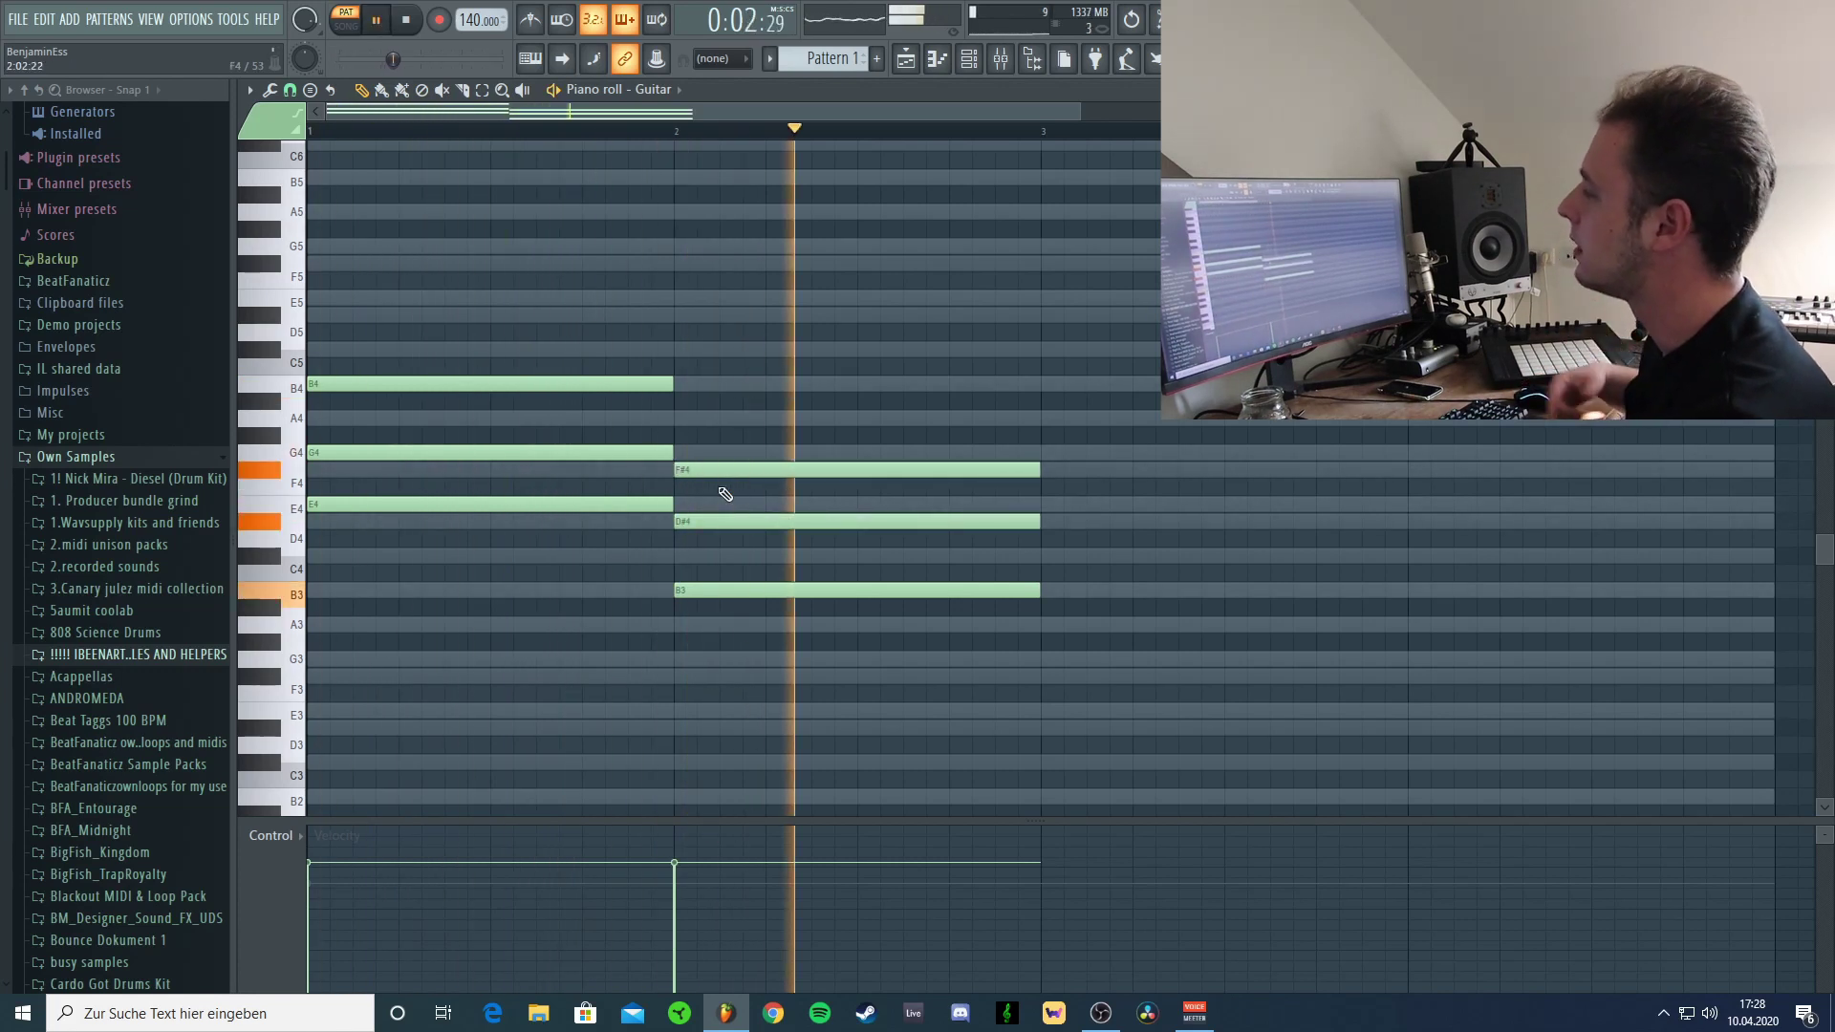
{"action": "mouse_move", "coordinate": [749, 471]}
{"action": "left_mouse_down"}
{"action": "mouse_move", "coordinate": [749, 453]}
{"action": "mouse_move", "coordinate": [743, 470]}
{"action": "left_mouse_up"}
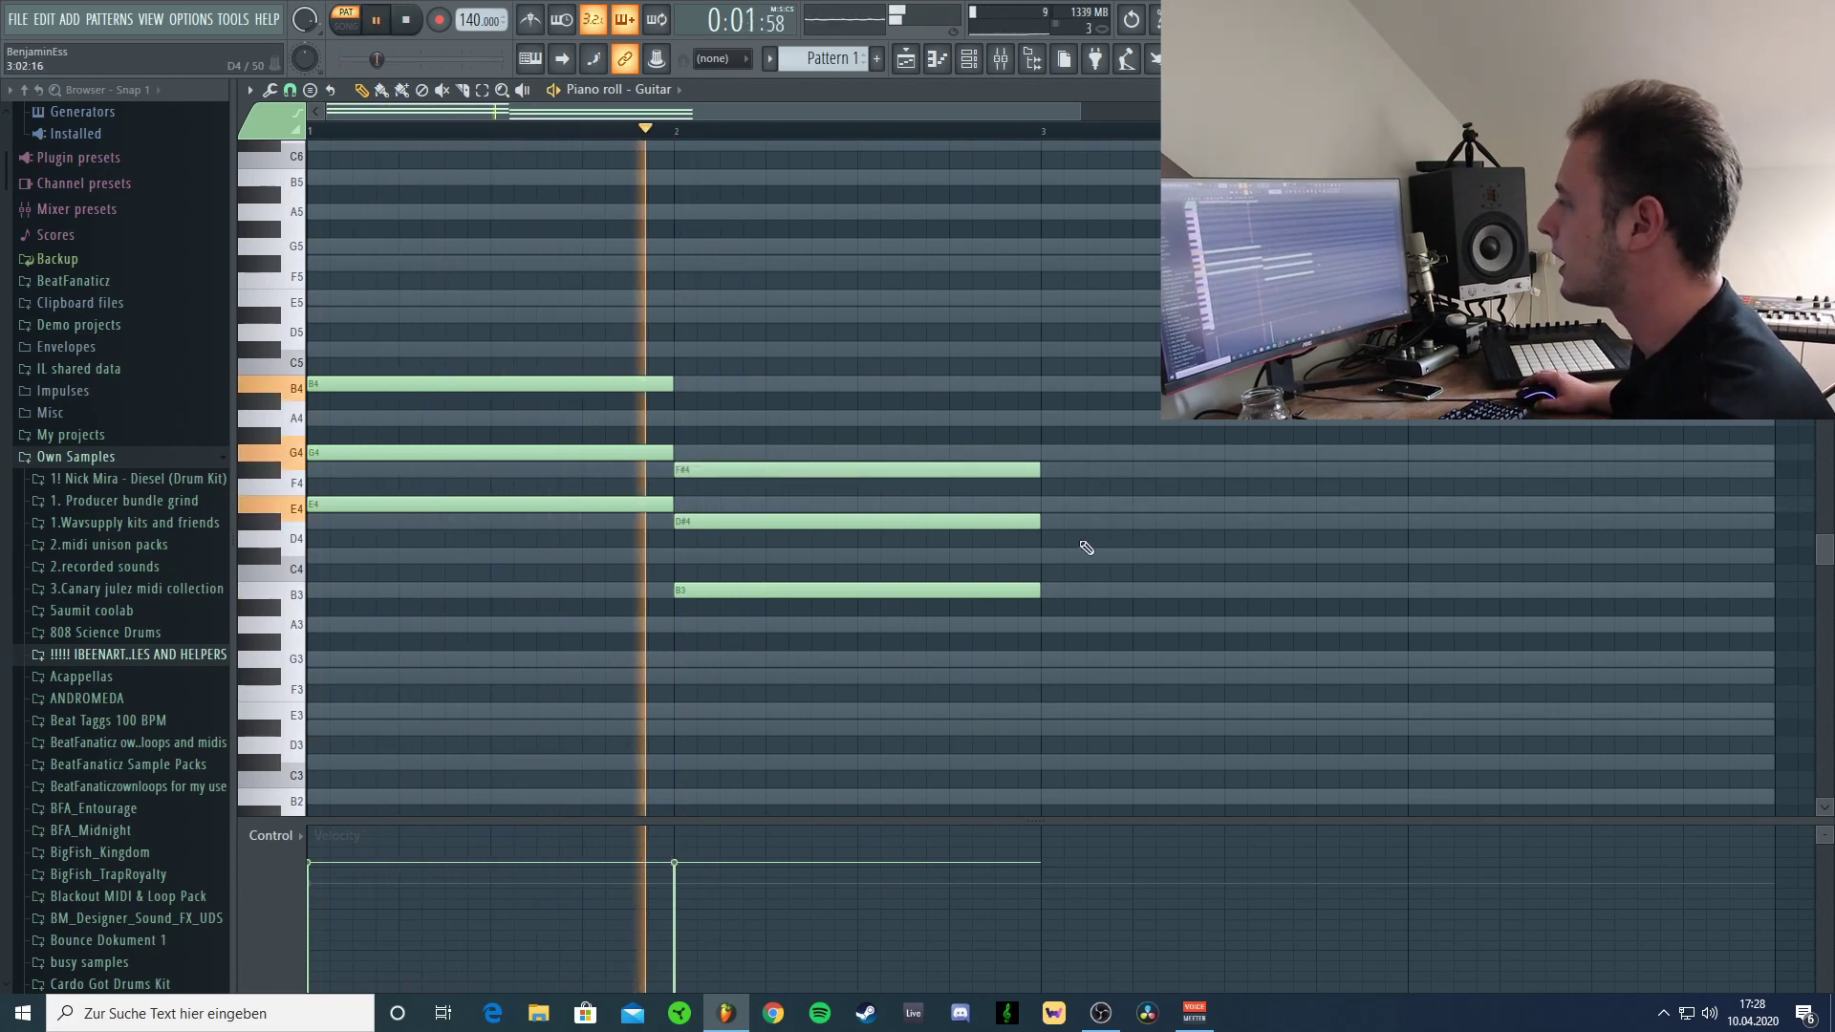
Try a one-bar C#4, E4 and G4 chord in bar 3, raise its upper notes to F#4 and A4, and listen from bar 3.
{"action": "key", "text": "space"}
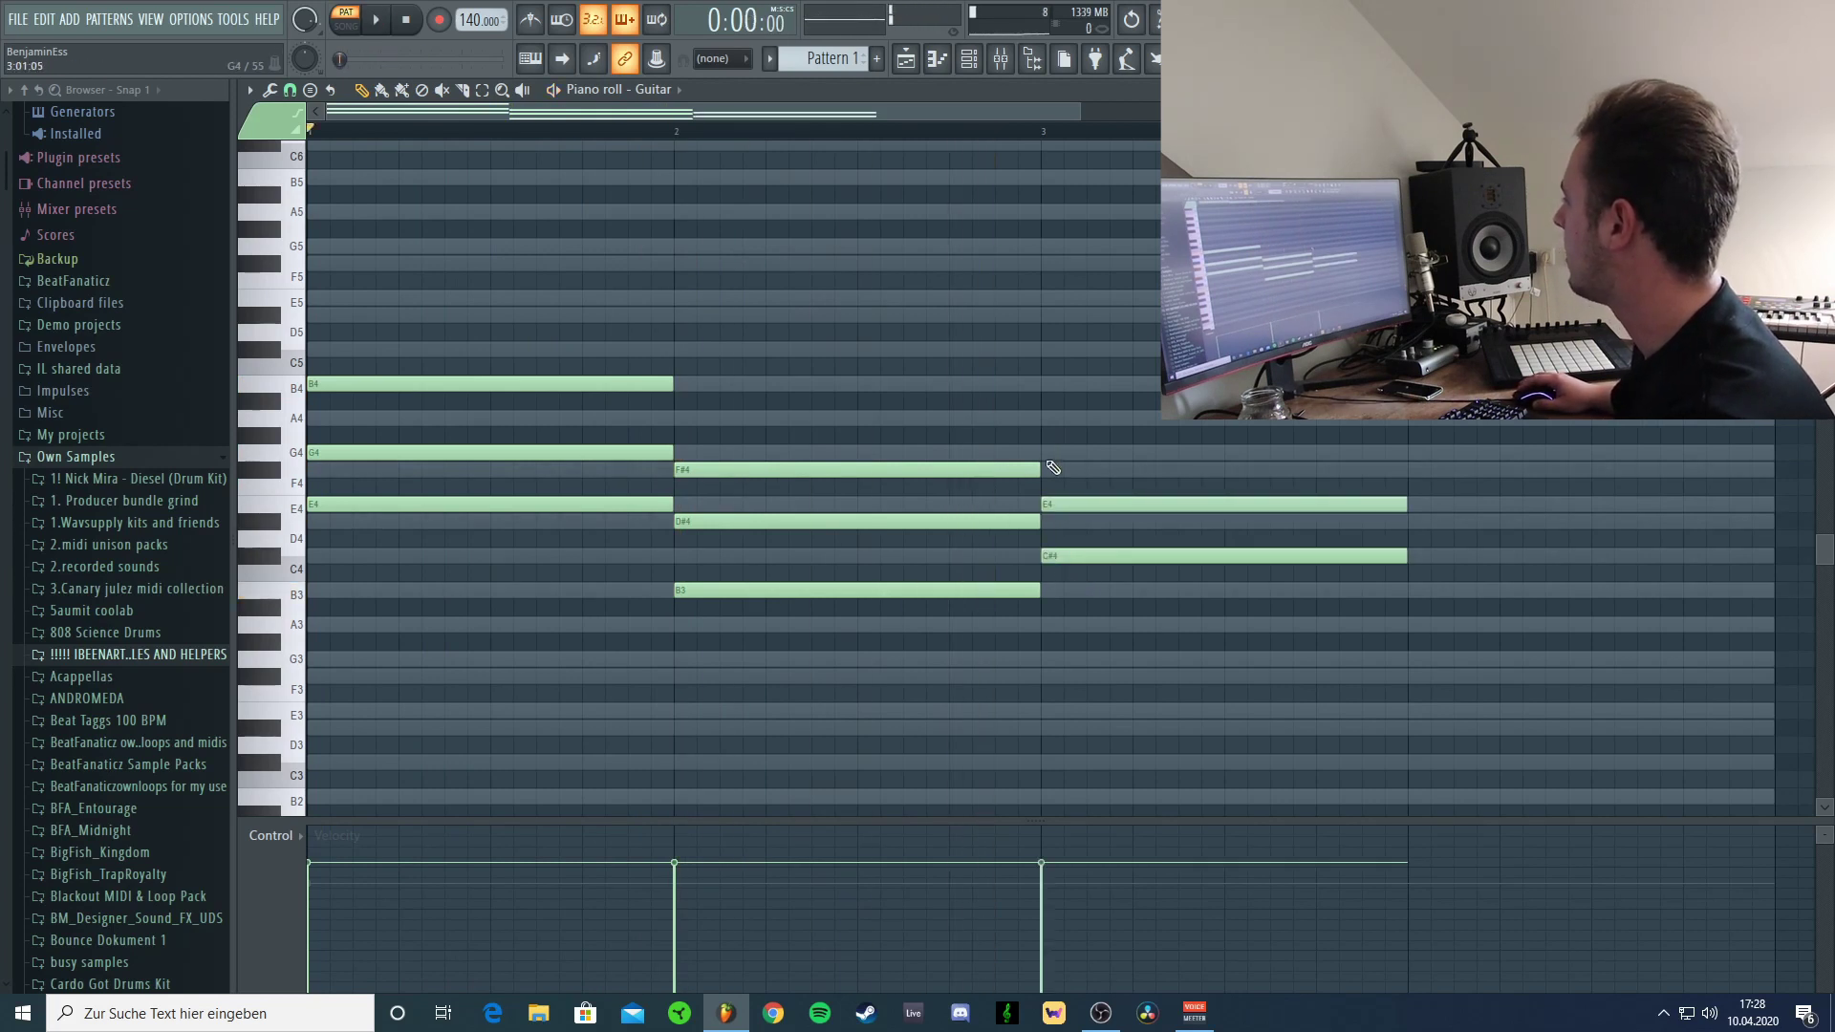
{"action": "key", "text": "space"}
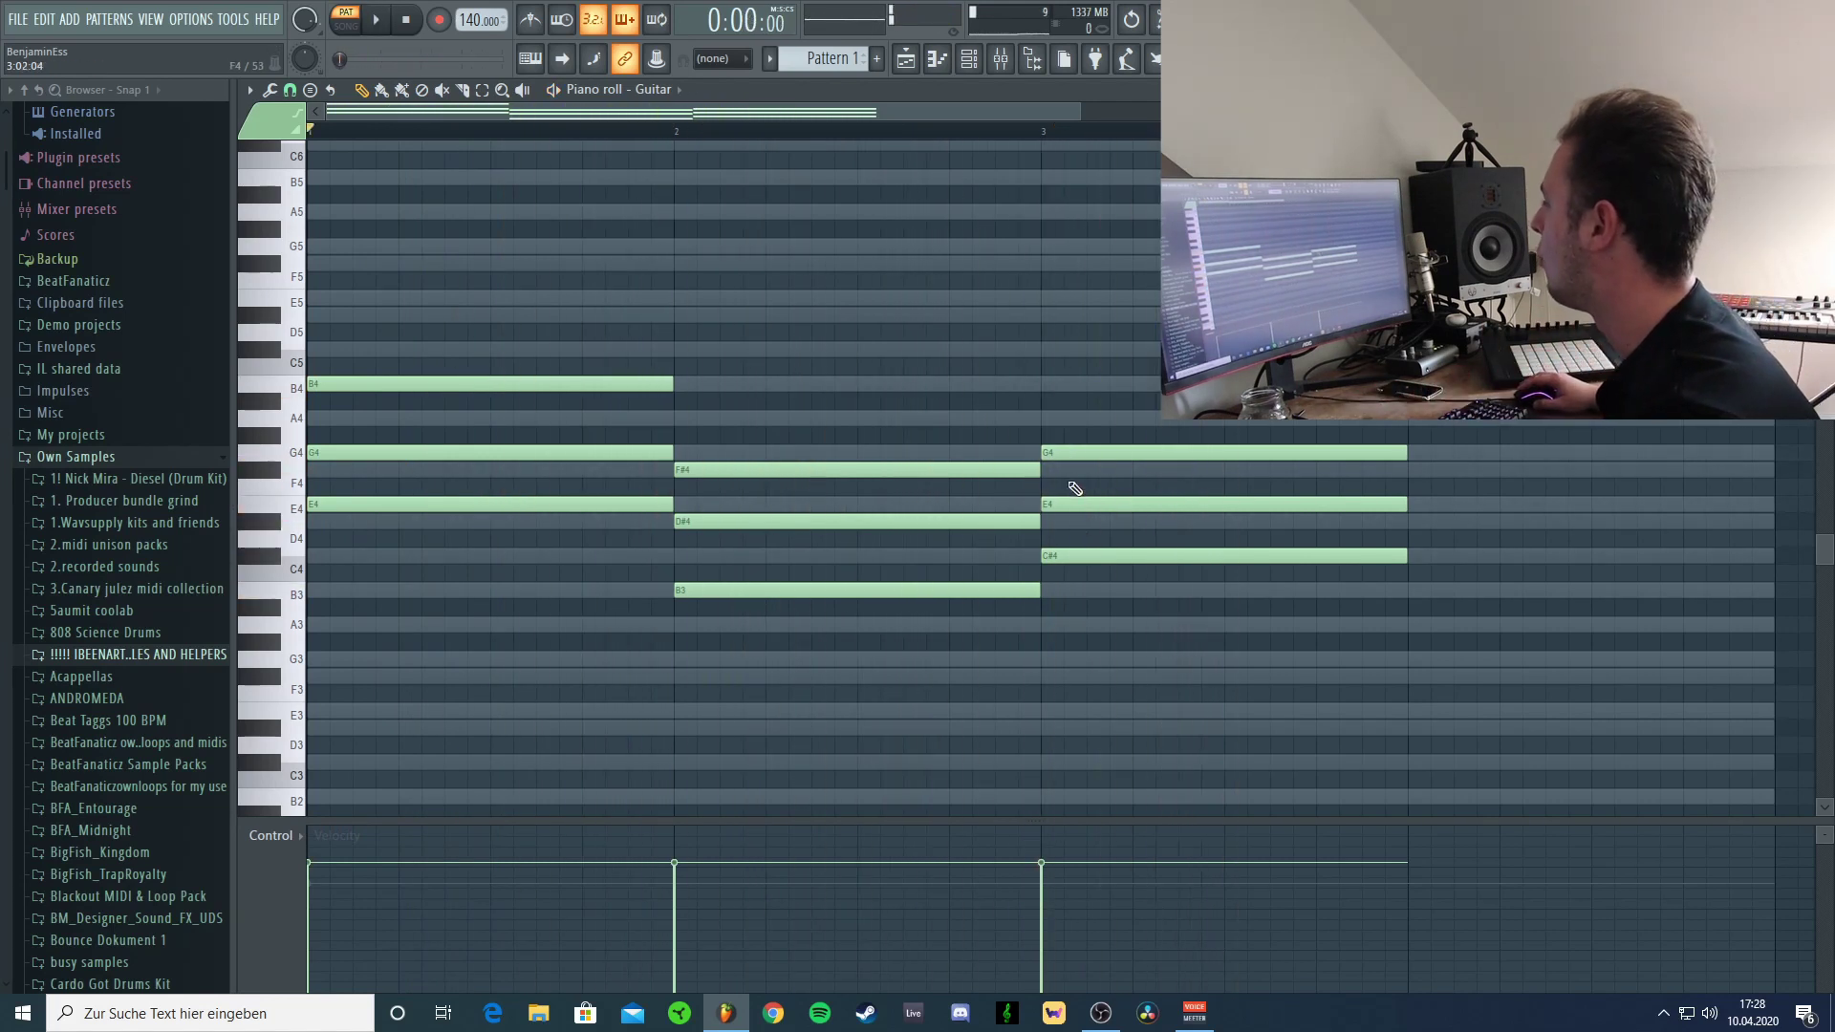
{"action": "left_click_drag", "start_coordinate": [1067, 452], "coordinate": [1068, 417]}
{"action": "left_click_drag", "start_coordinate": [1069, 504], "coordinate": [1069, 470]}
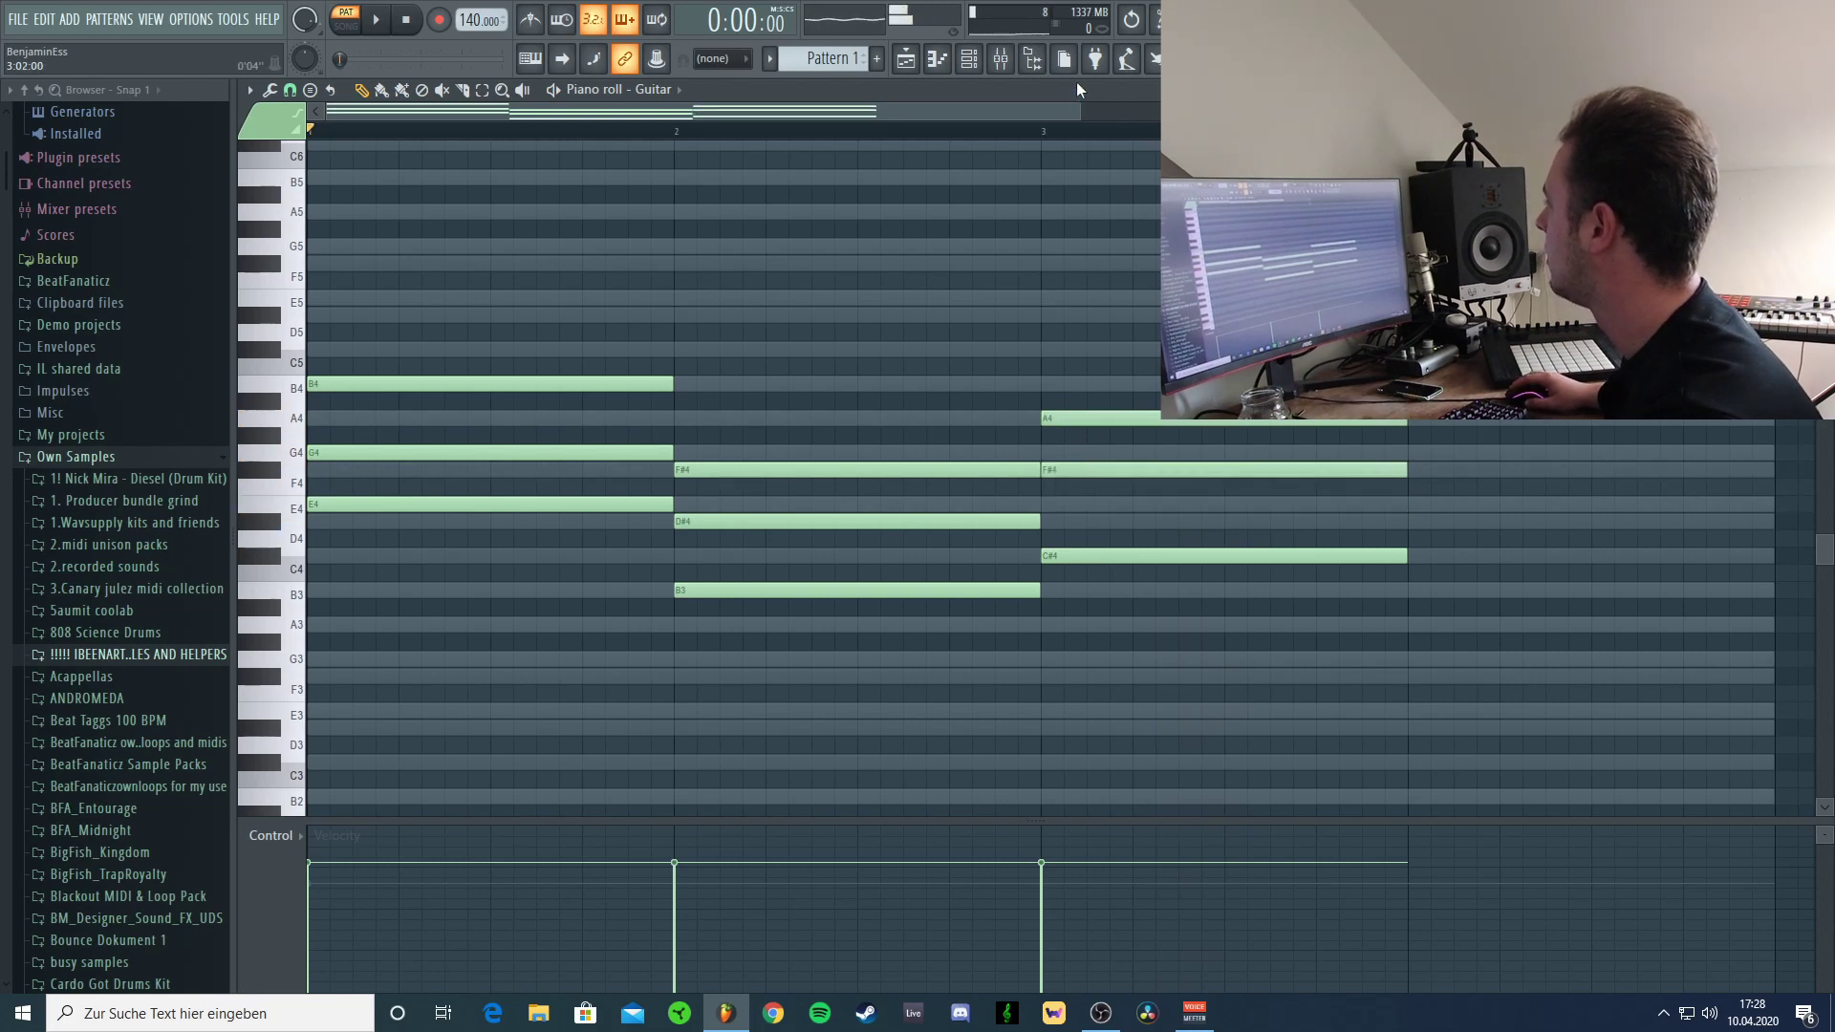
{"action": "left_click", "coordinate": [1044, 135]}
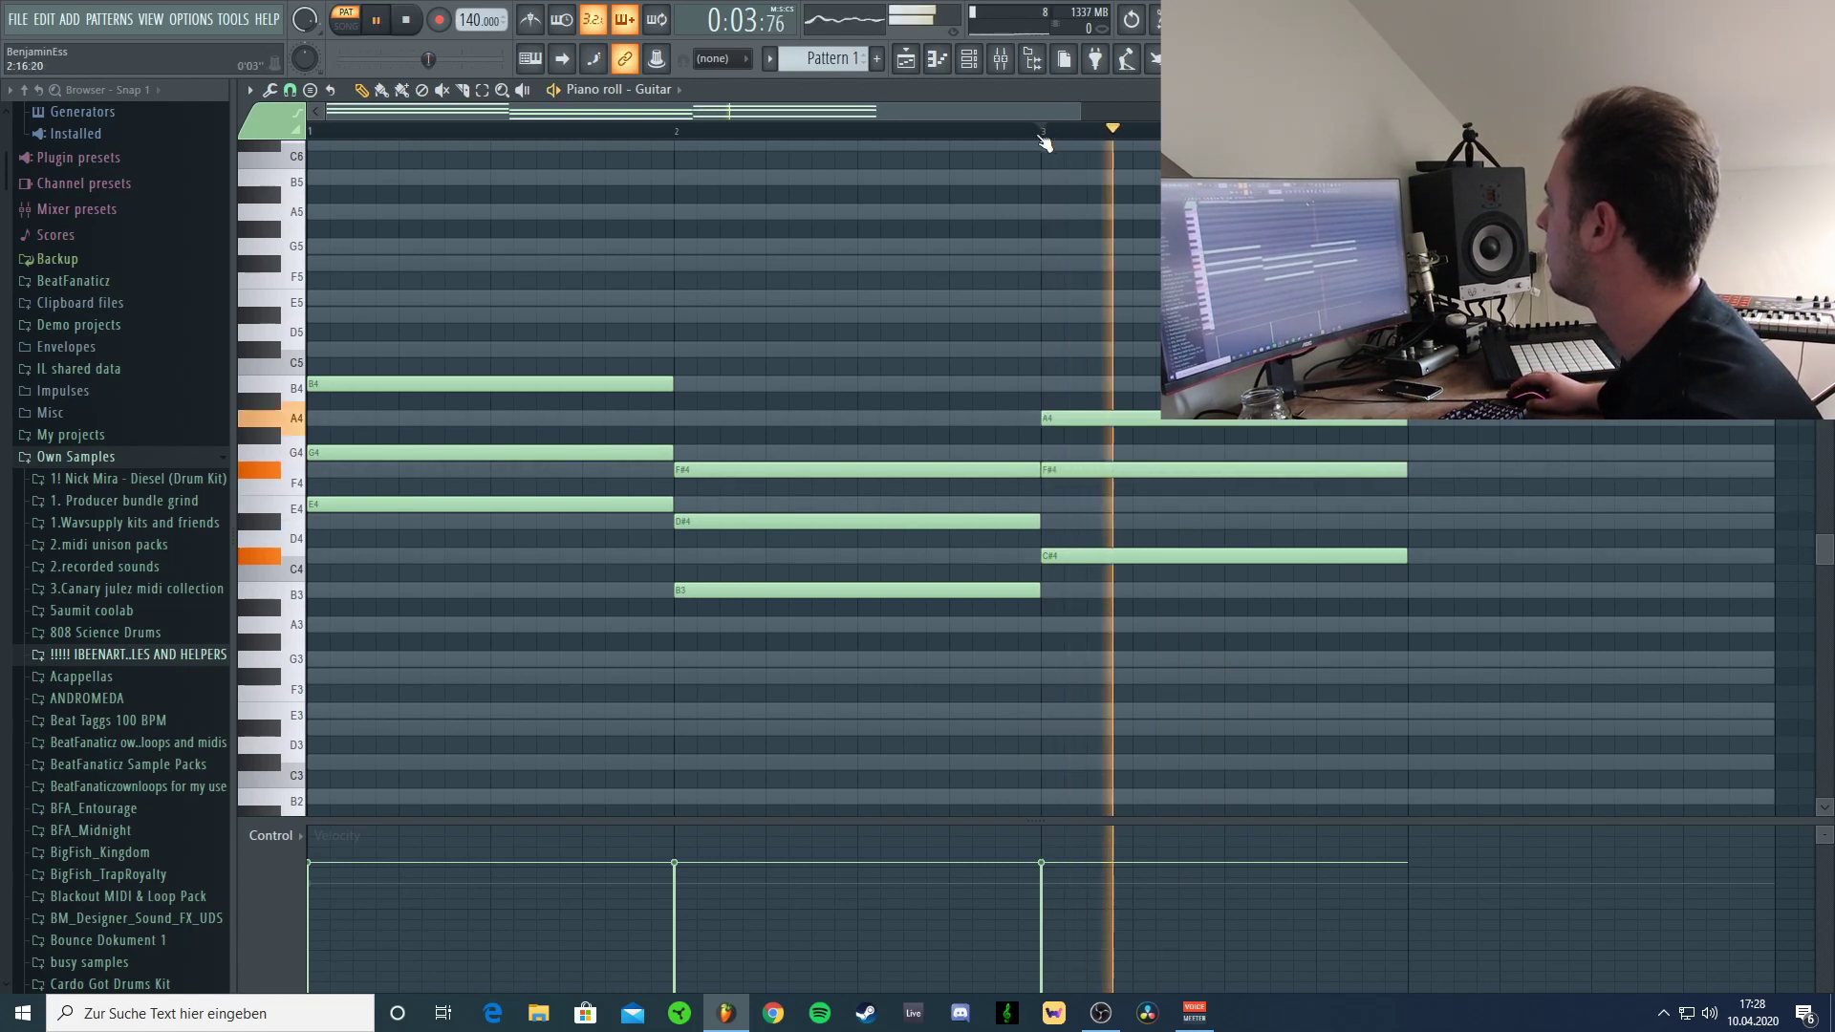
{"action": "left_click", "coordinate": [411, 20]}
{"action": "key", "text": "space"}
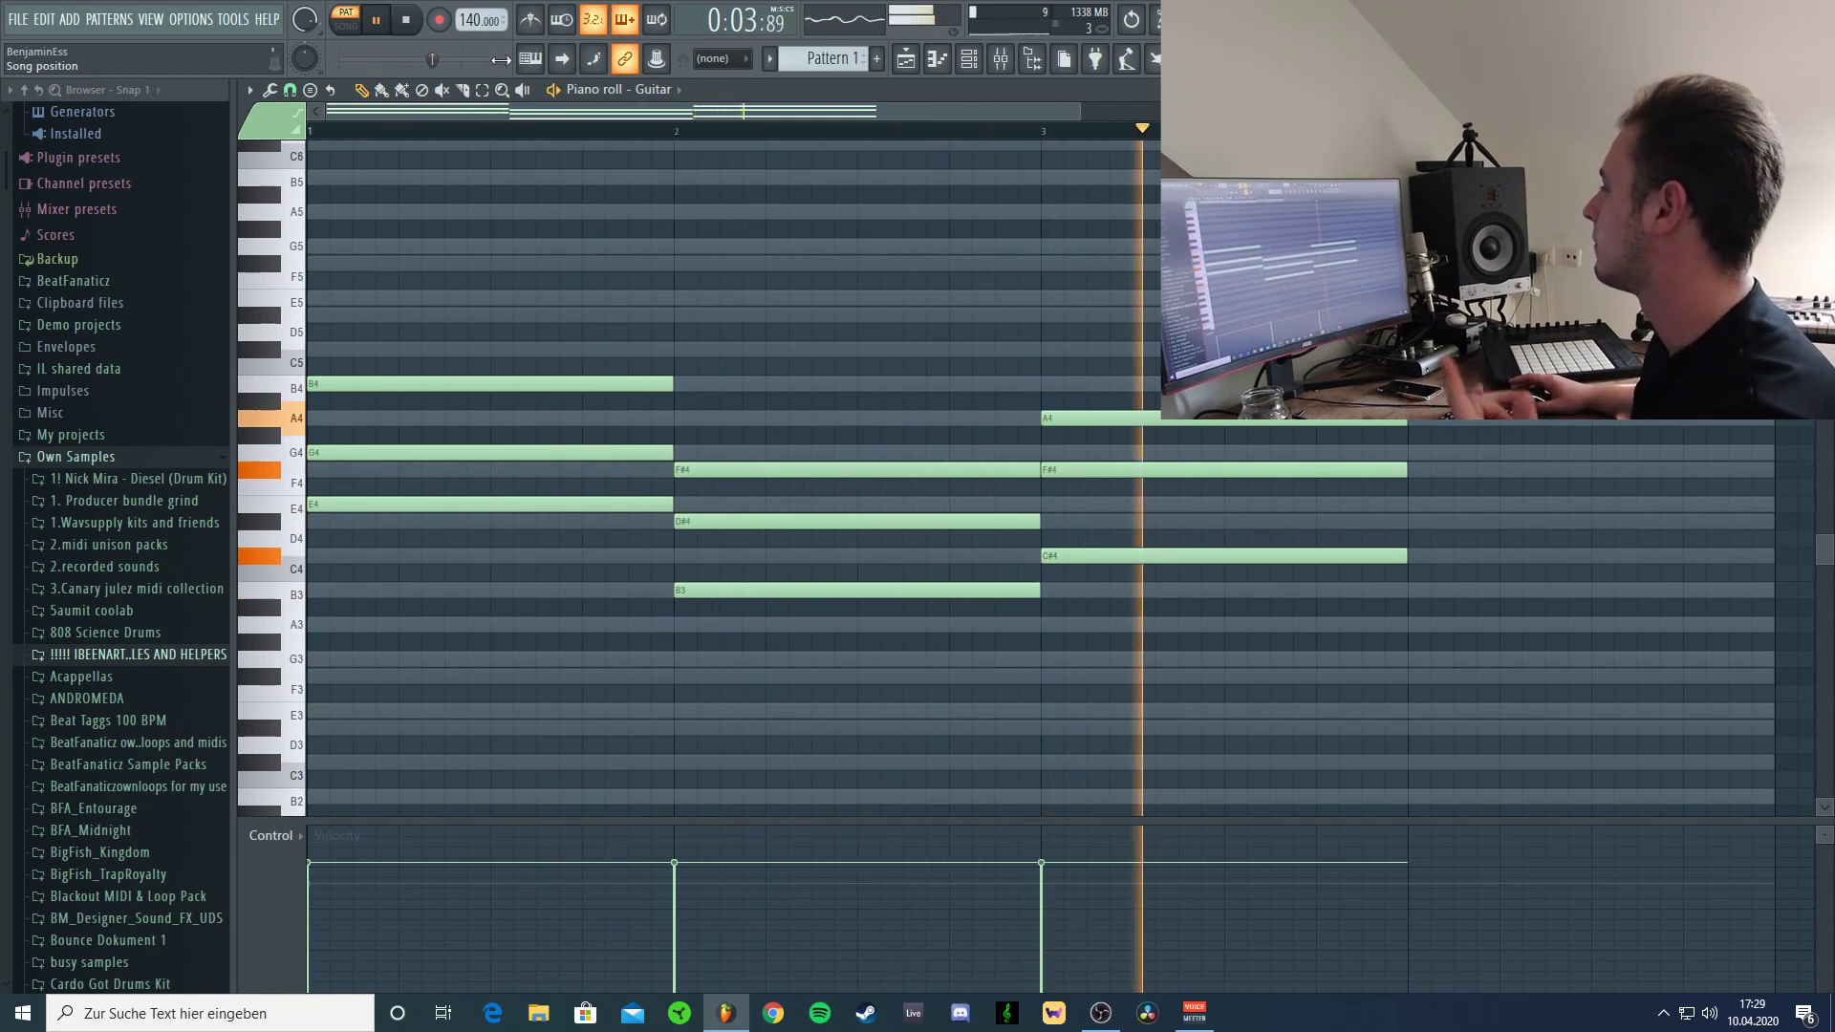
Replace the bar 3 chord with one-bar notes A3, C#4 and E4.
{"action": "right_click", "coordinate": [1147, 419]}
{"action": "right_click", "coordinate": [1151, 470]}
{"action": "right_click", "coordinate": [1155, 556]}
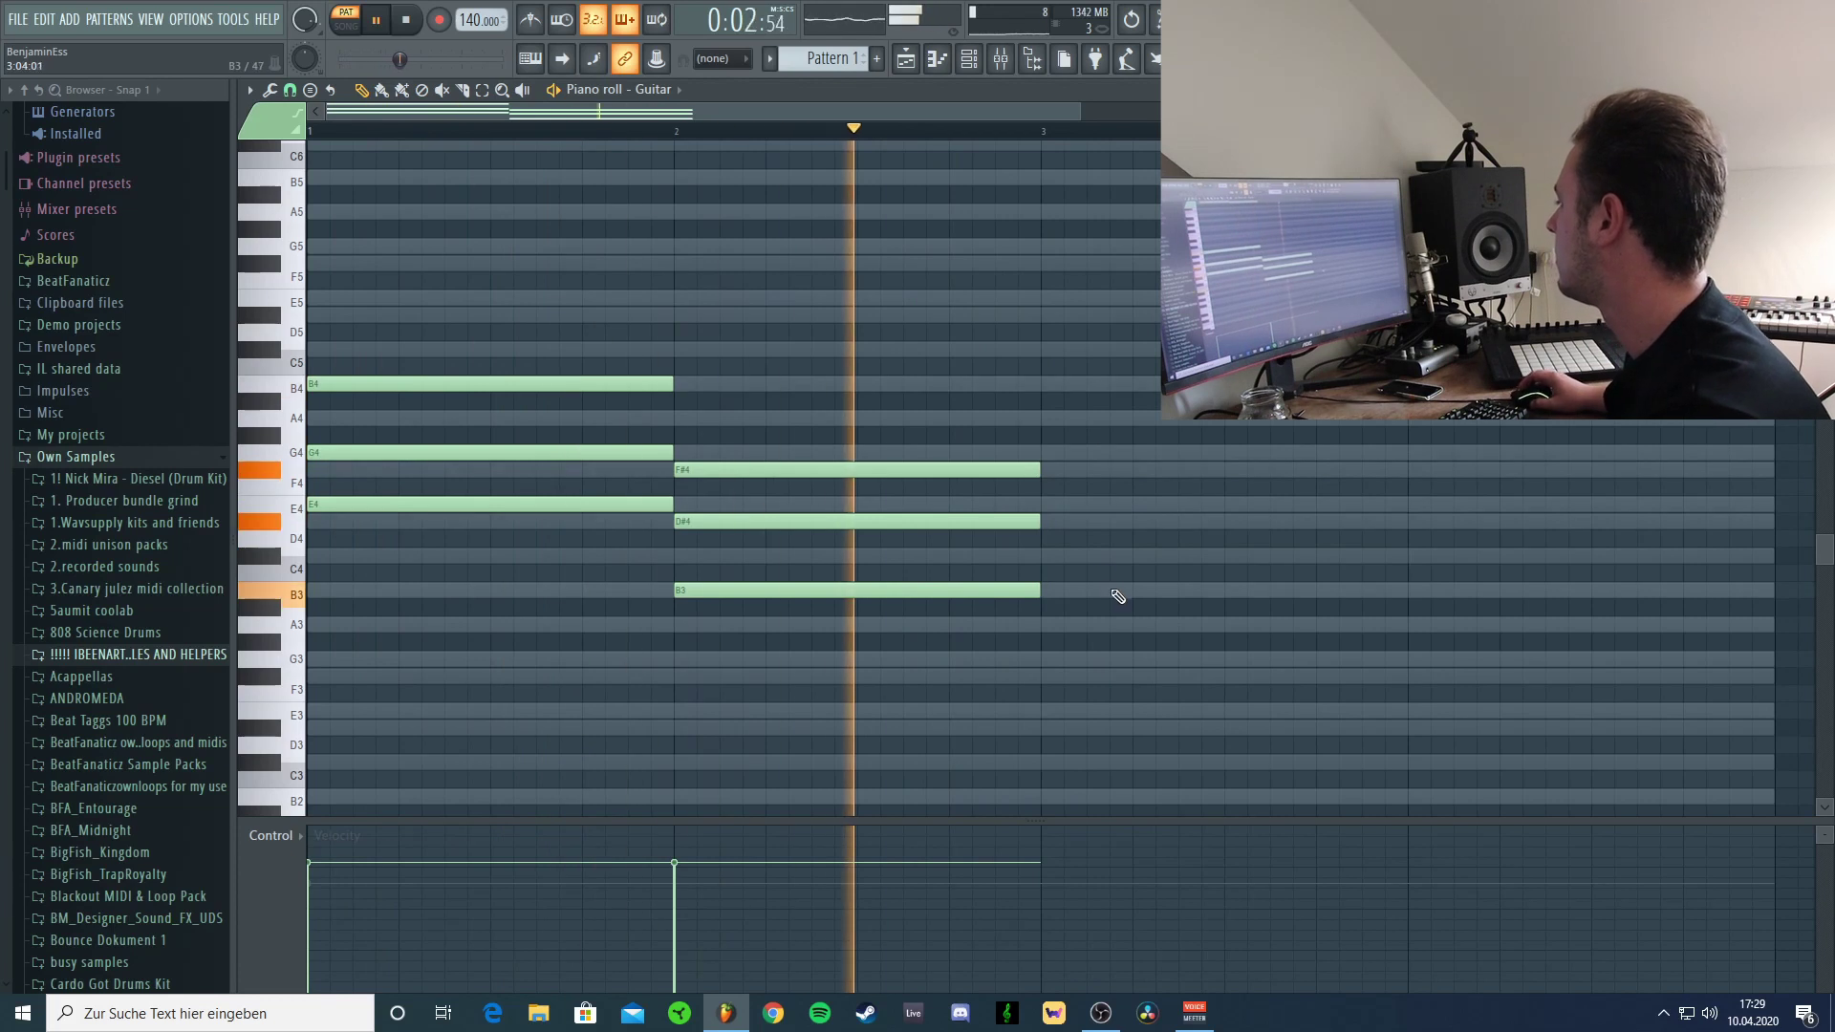
{"action": "left_click", "coordinate": [1044, 624]}
{"action": "key", "text": "space"}
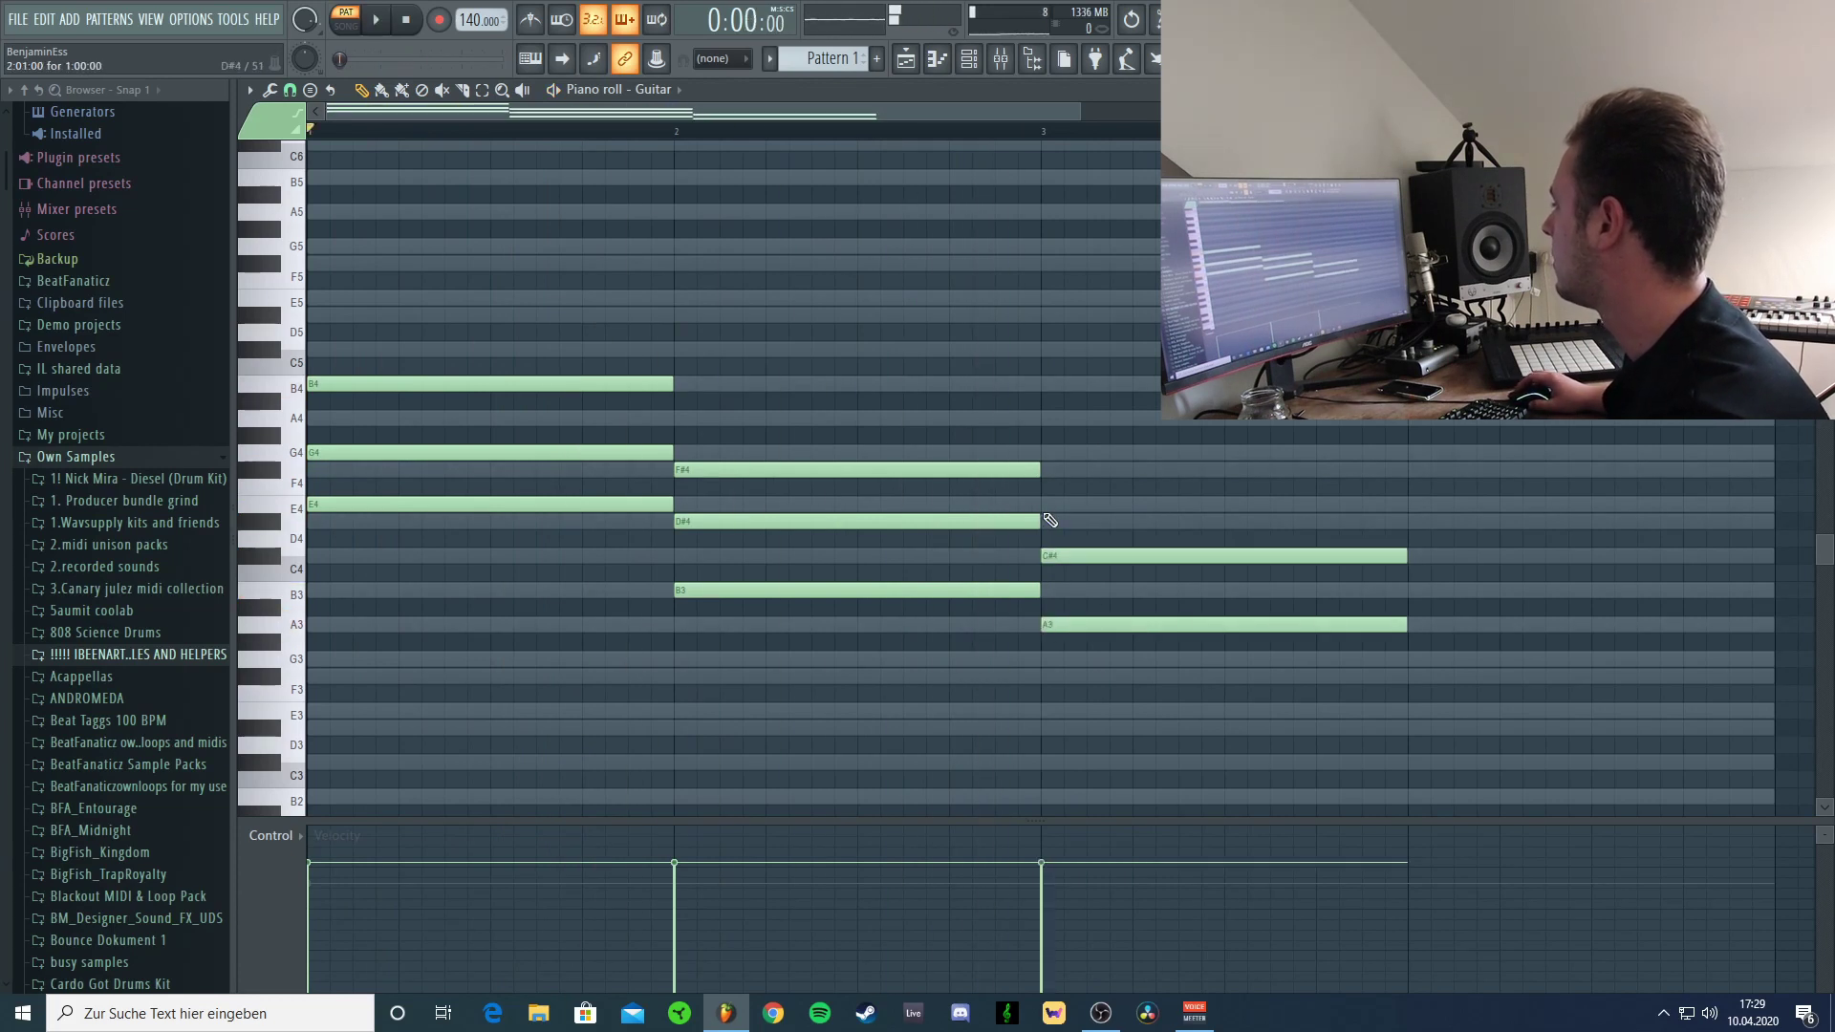
Transpose all notes in the piano roll up one octave and play the progression.
{"action": "key", "text": "ctrl+a"}
{"action": "key", "text": "ctrl+Up"}
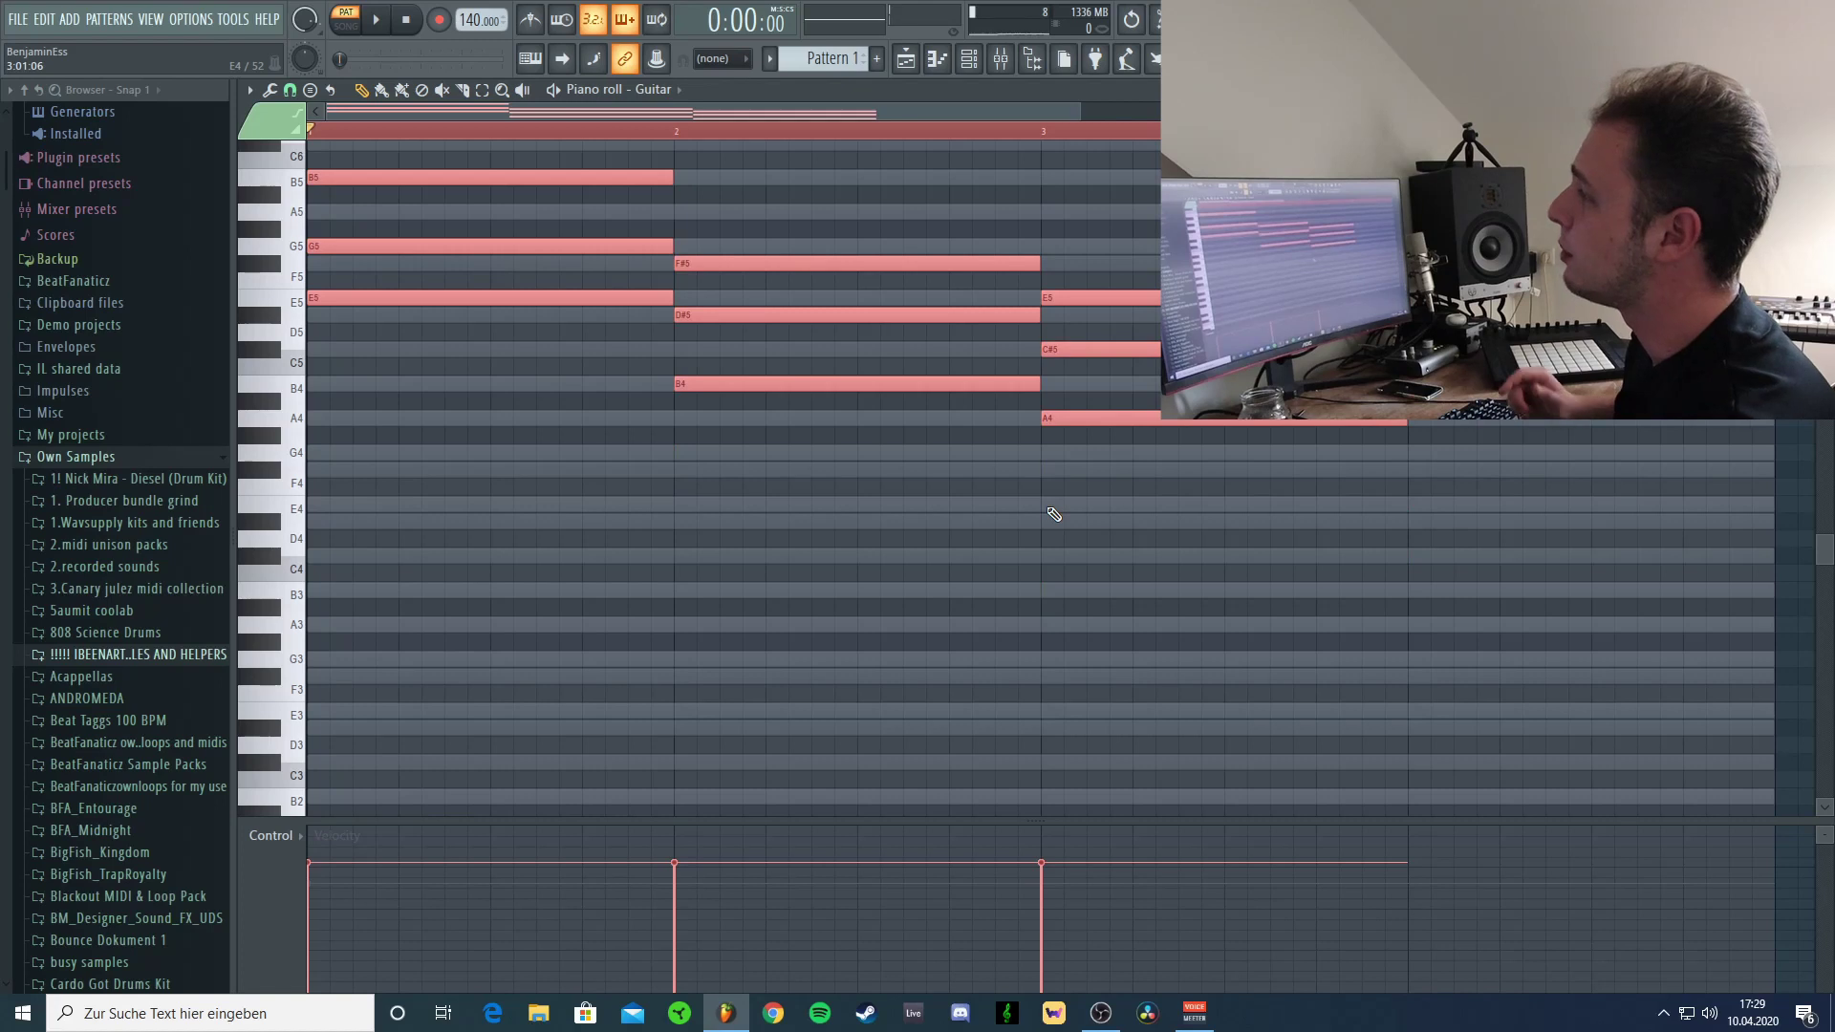
{"action": "key", "text": "space"}
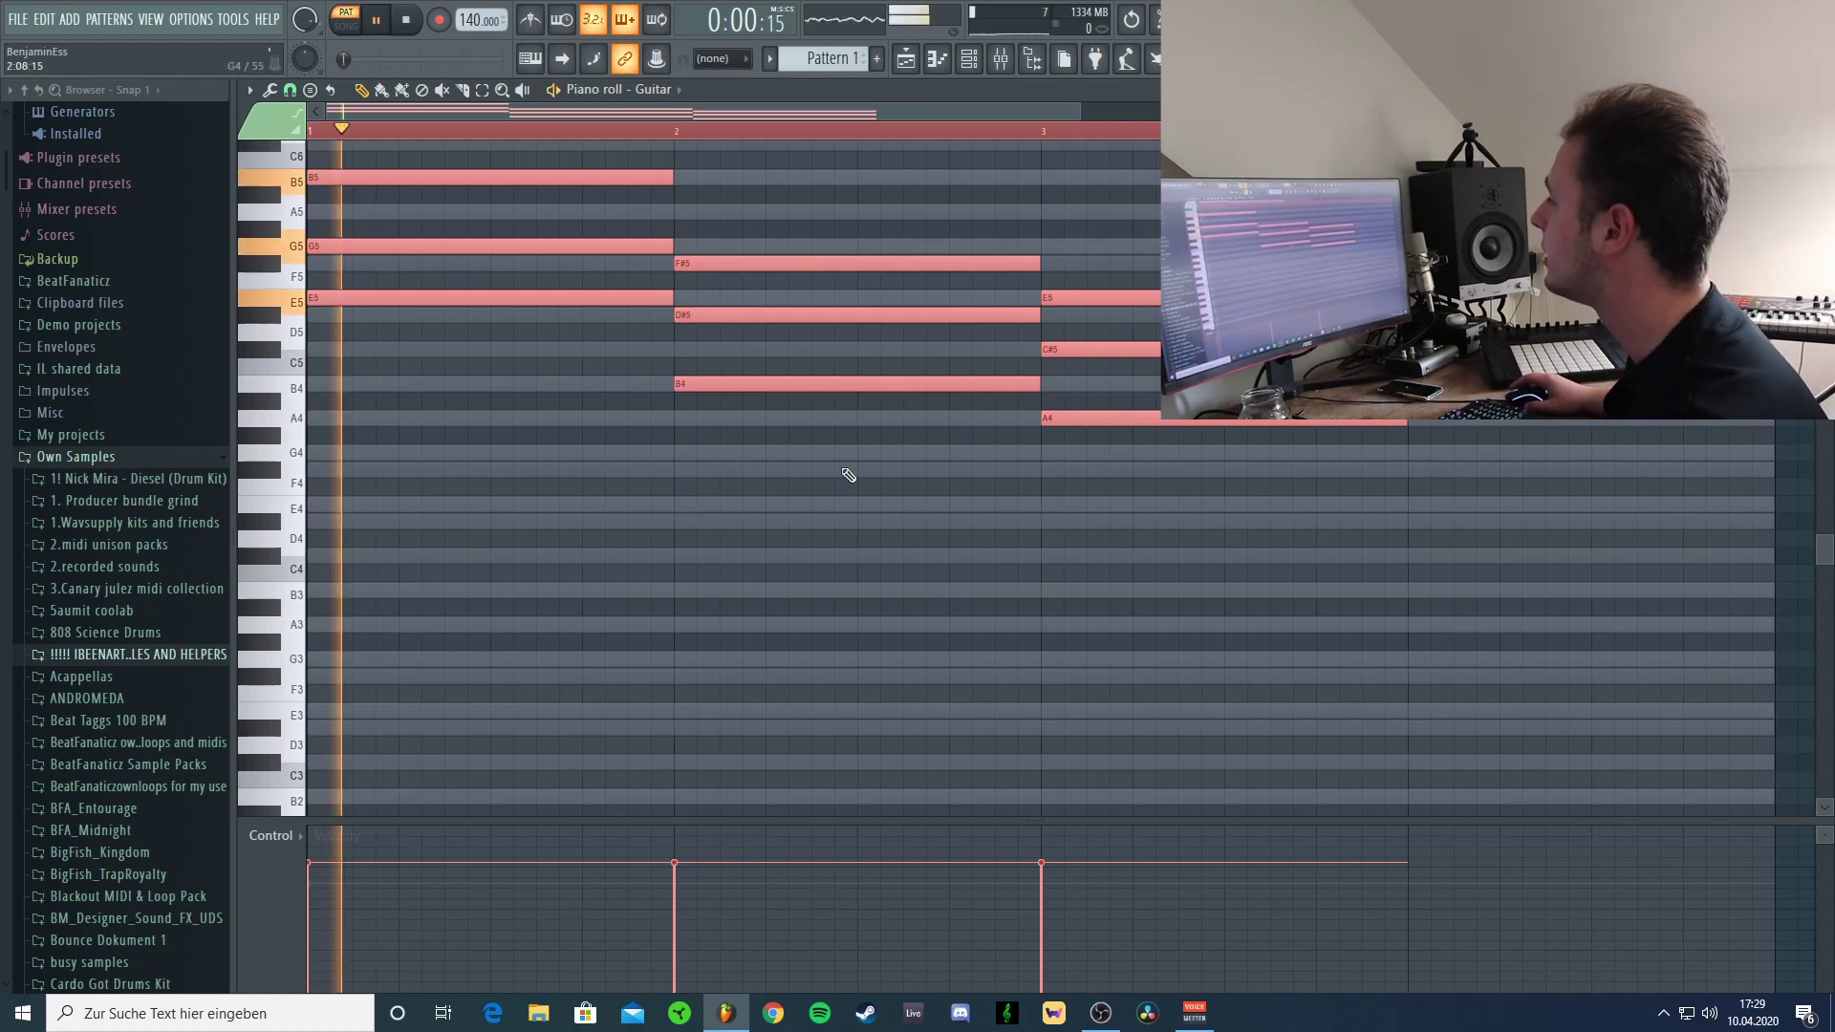
{"action": "scroll", "coordinate": [824, 418], "scroll_direction": "up", "scroll_amount": 3}
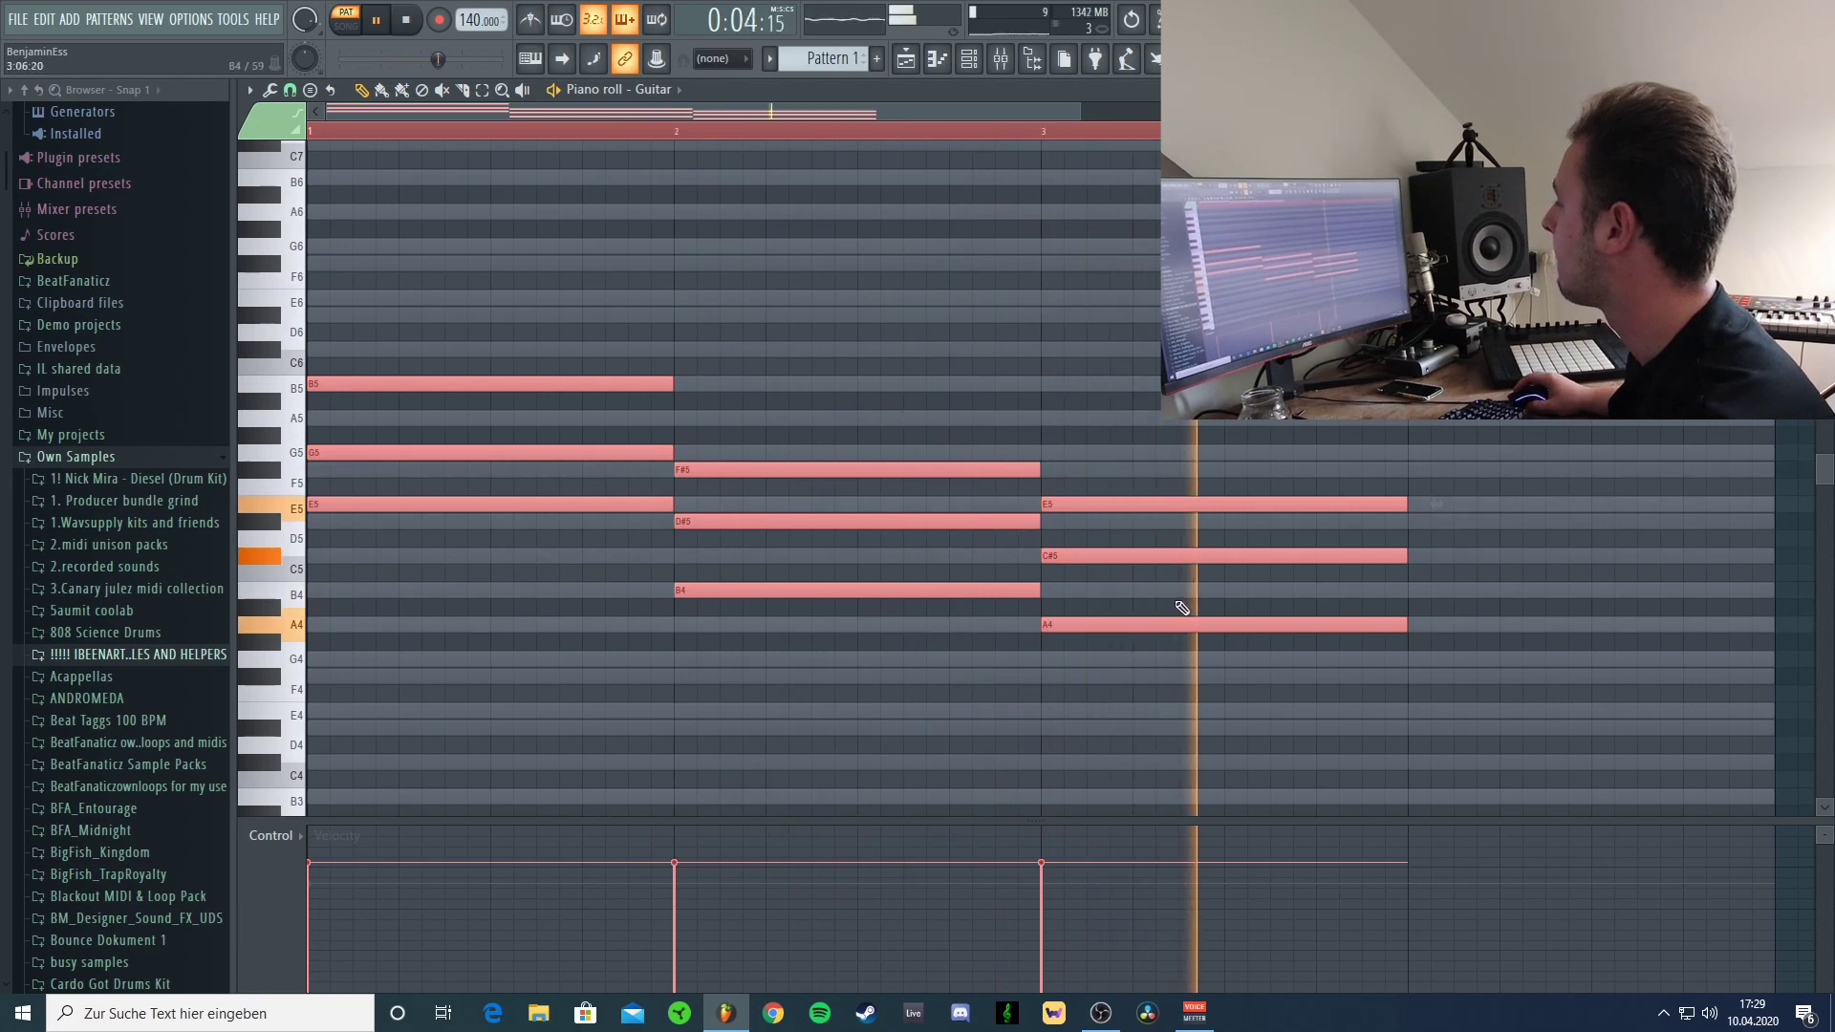
{"action": "key", "text": "space"}
Move the bar 3 notes down to G4, B4 and D#5 and play the progression.
{"action": "left_click_drag", "start_coordinate": [1089, 624], "coordinate": [1090, 666]}
{"action": "left_click_drag", "start_coordinate": [1065, 556], "coordinate": [1064, 592]}
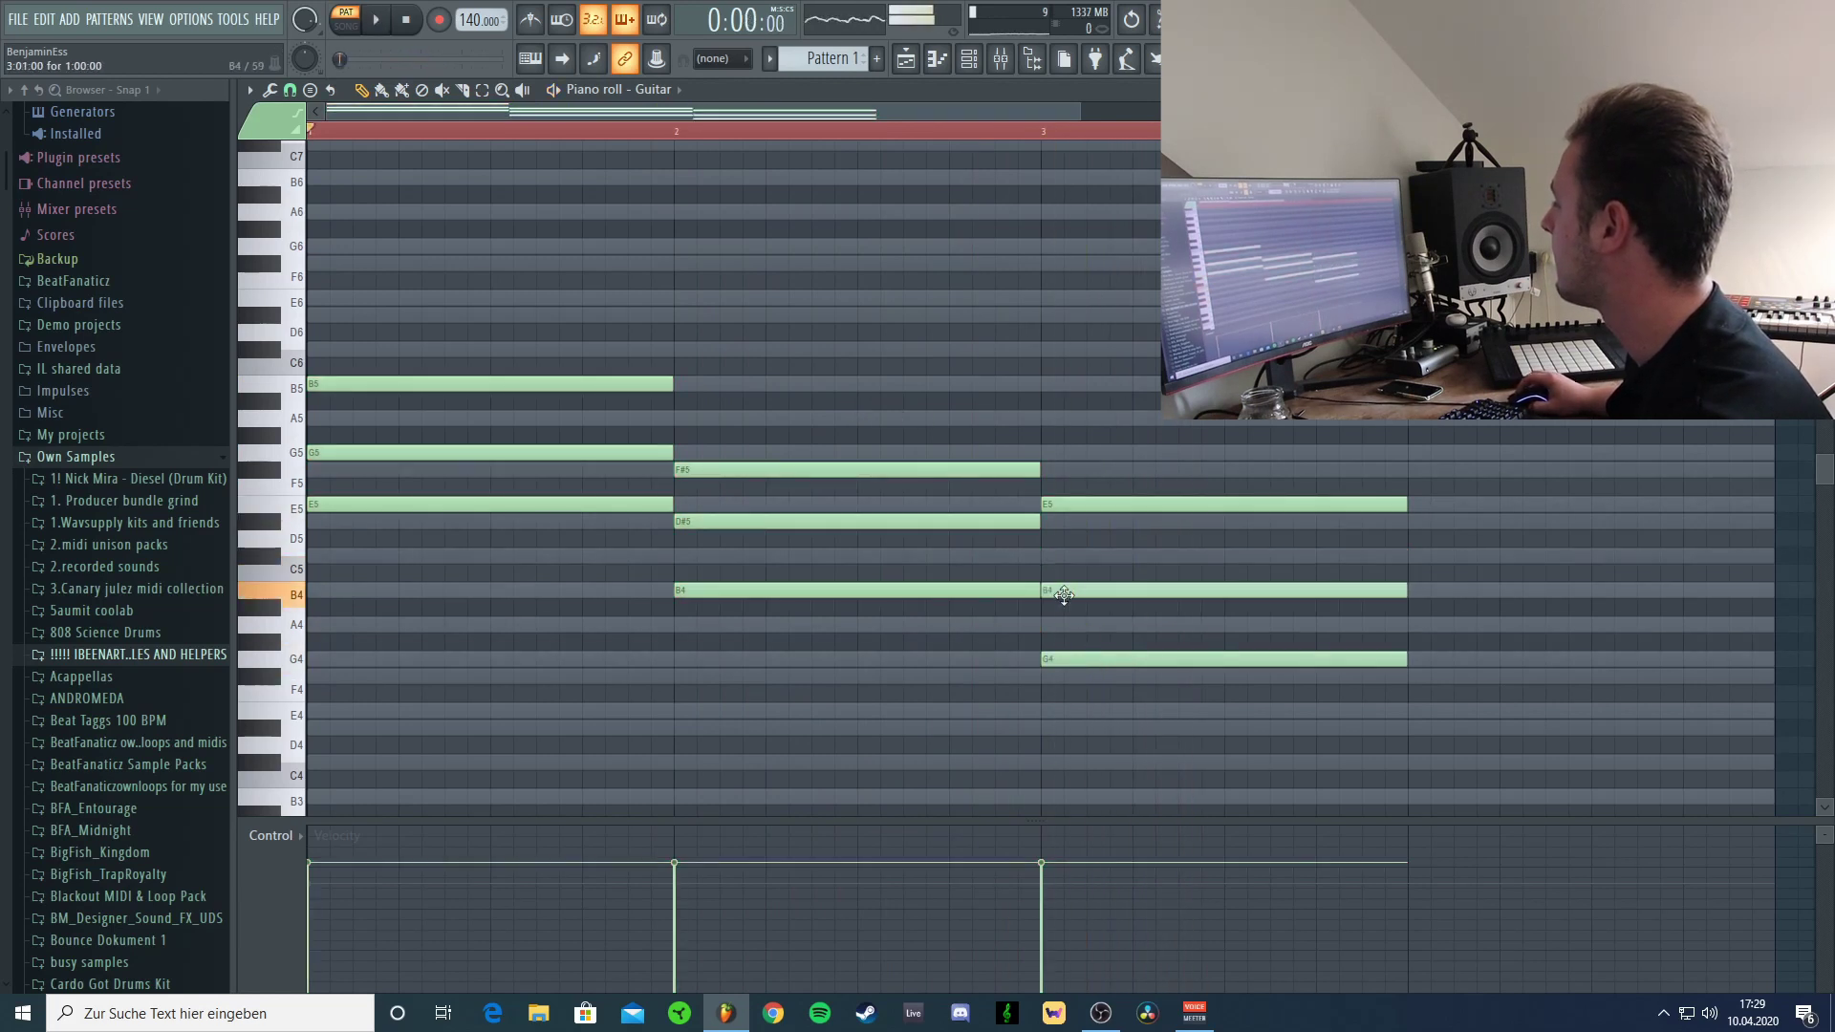
{"action": "mouse_move", "coordinate": [1057, 509]}
{"action": "left_mouse_down"}
{"action": "mouse_move", "coordinate": [1057, 558]}
{"action": "mouse_move", "coordinate": [1066, 521]}
{"action": "left_mouse_up"}
{"action": "key", "text": "space"}
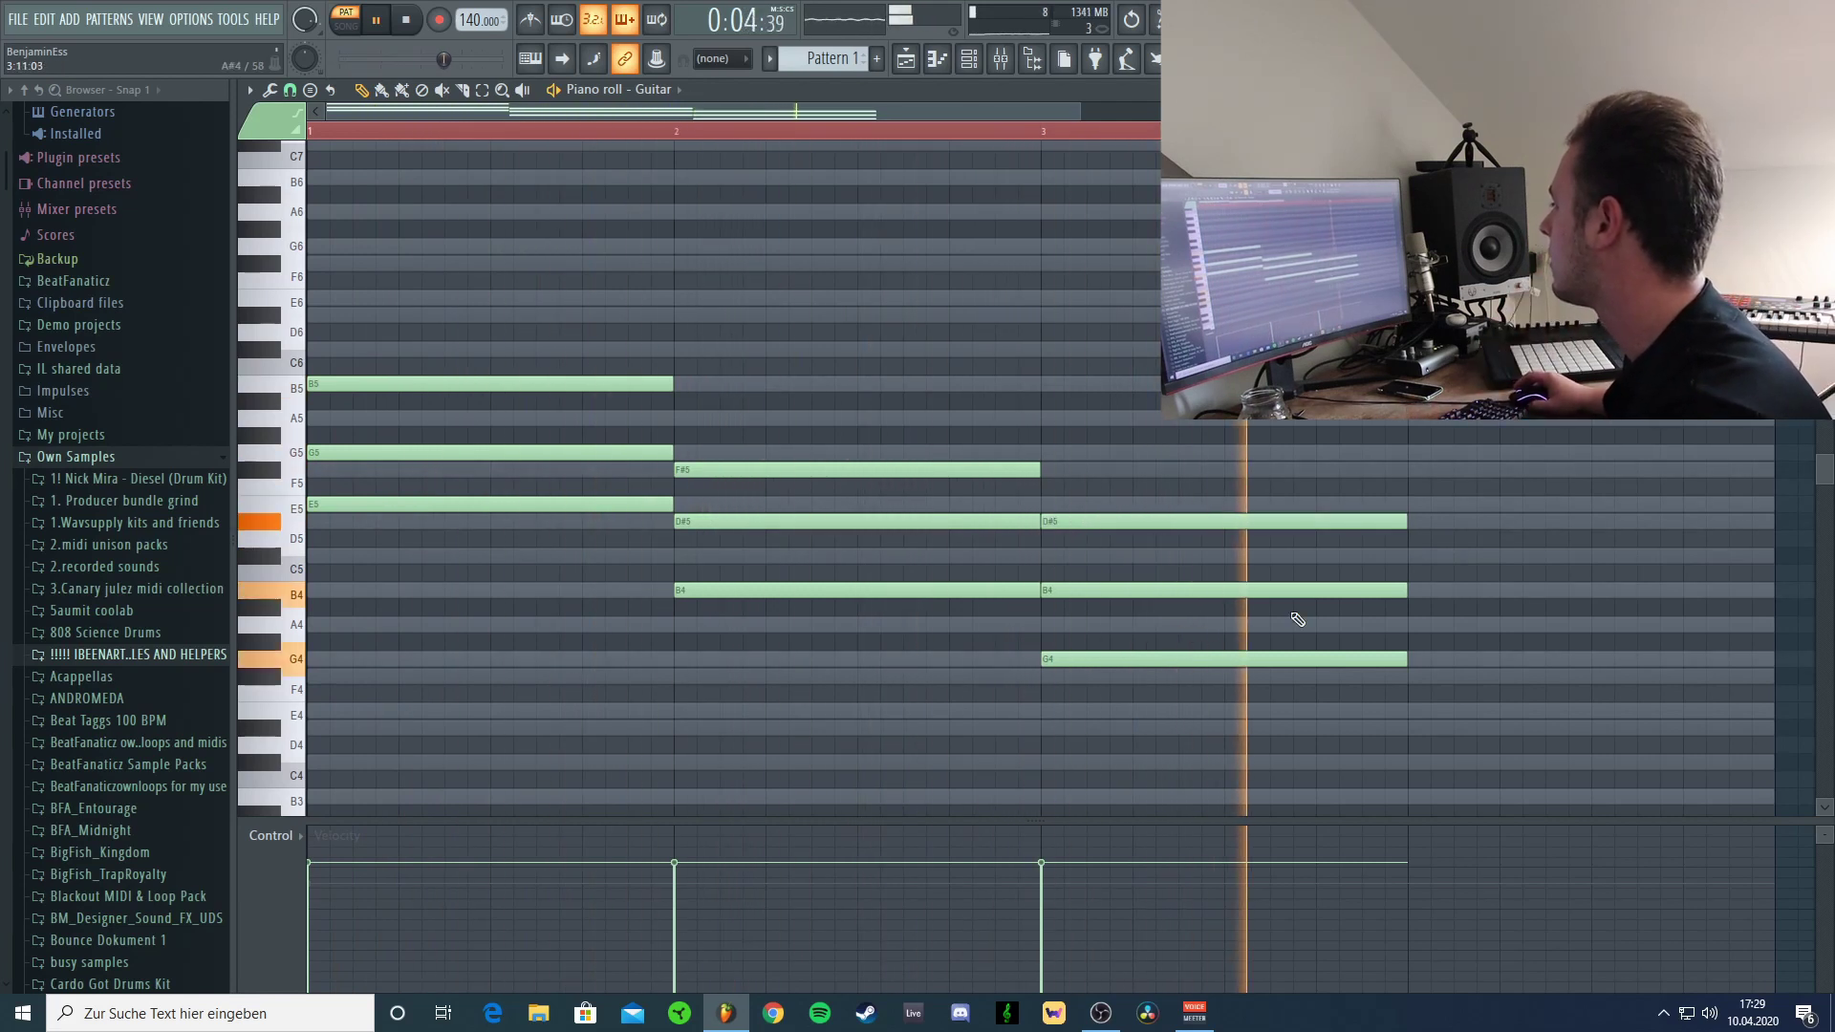
Delete the bar 3 chord, enter one-bar notes D#5, F#5 and A5 in its place, and play the progression.
{"action": "right_click", "coordinate": [1151, 521]}
{"action": "right_click", "coordinate": [1137, 590]}
{"action": "right_click", "coordinate": [1128, 659]}
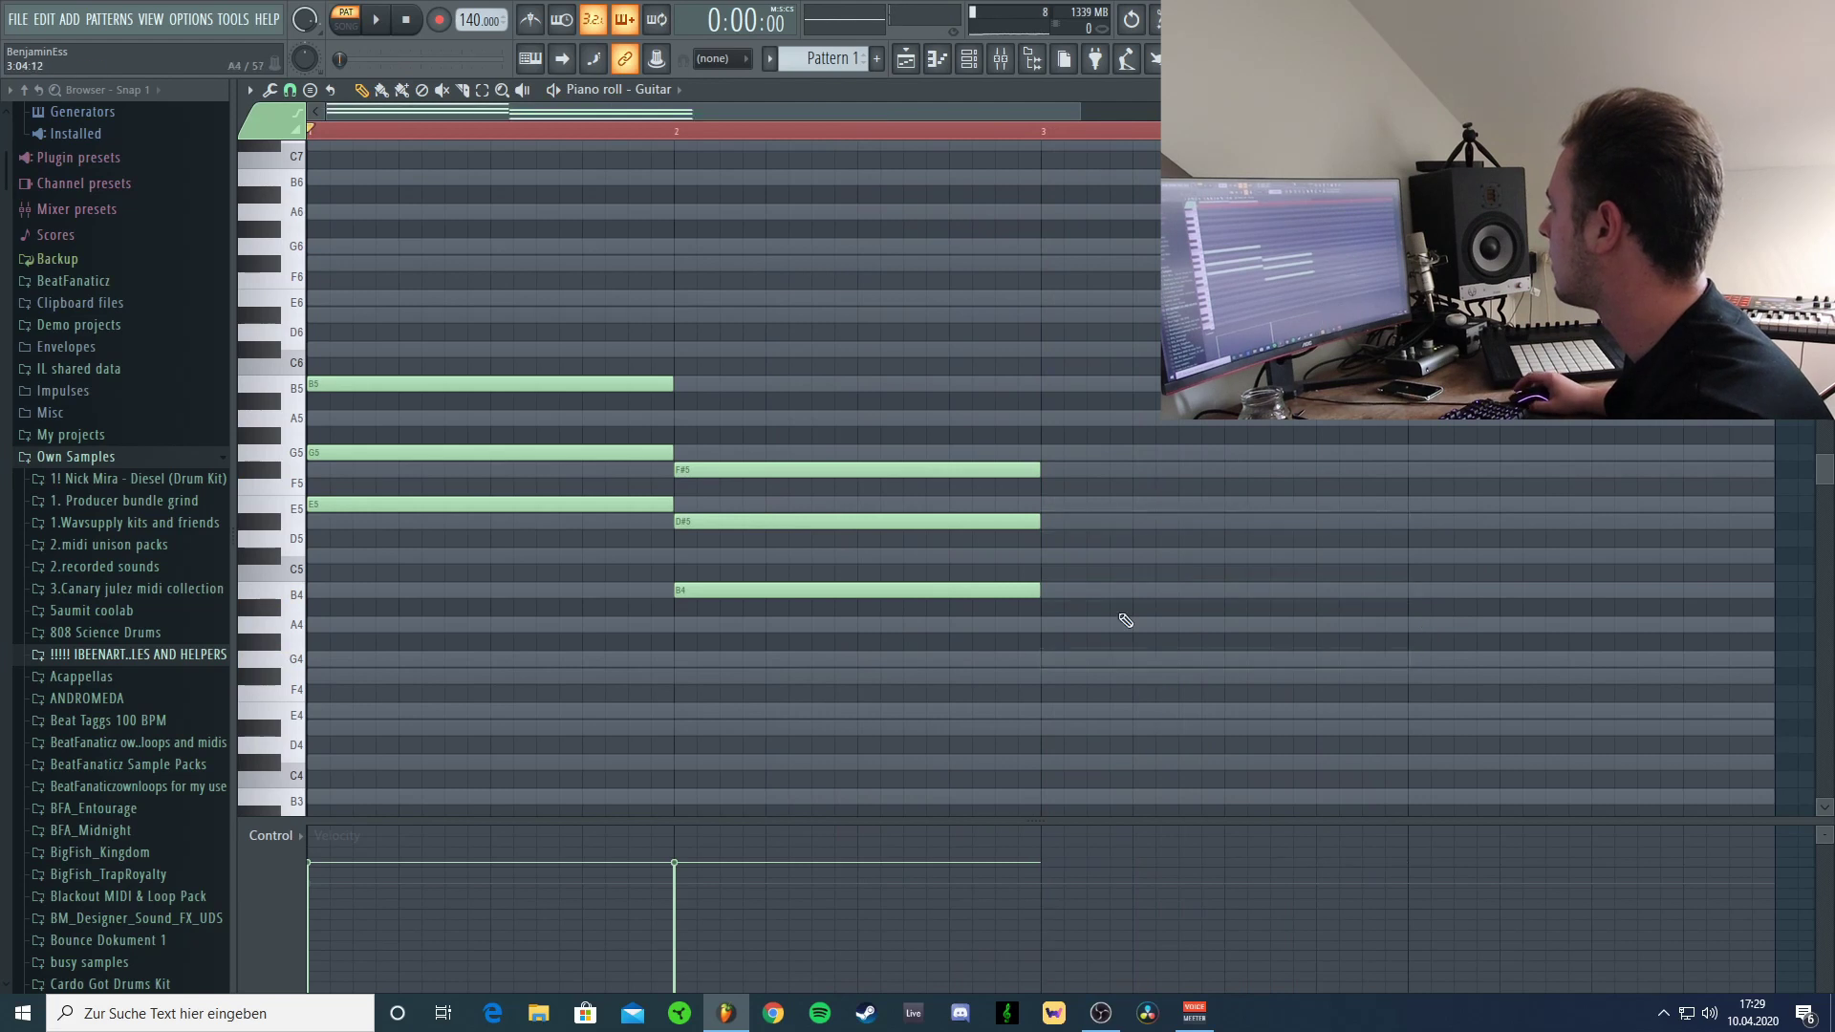
{"action": "key", "text": "space"}
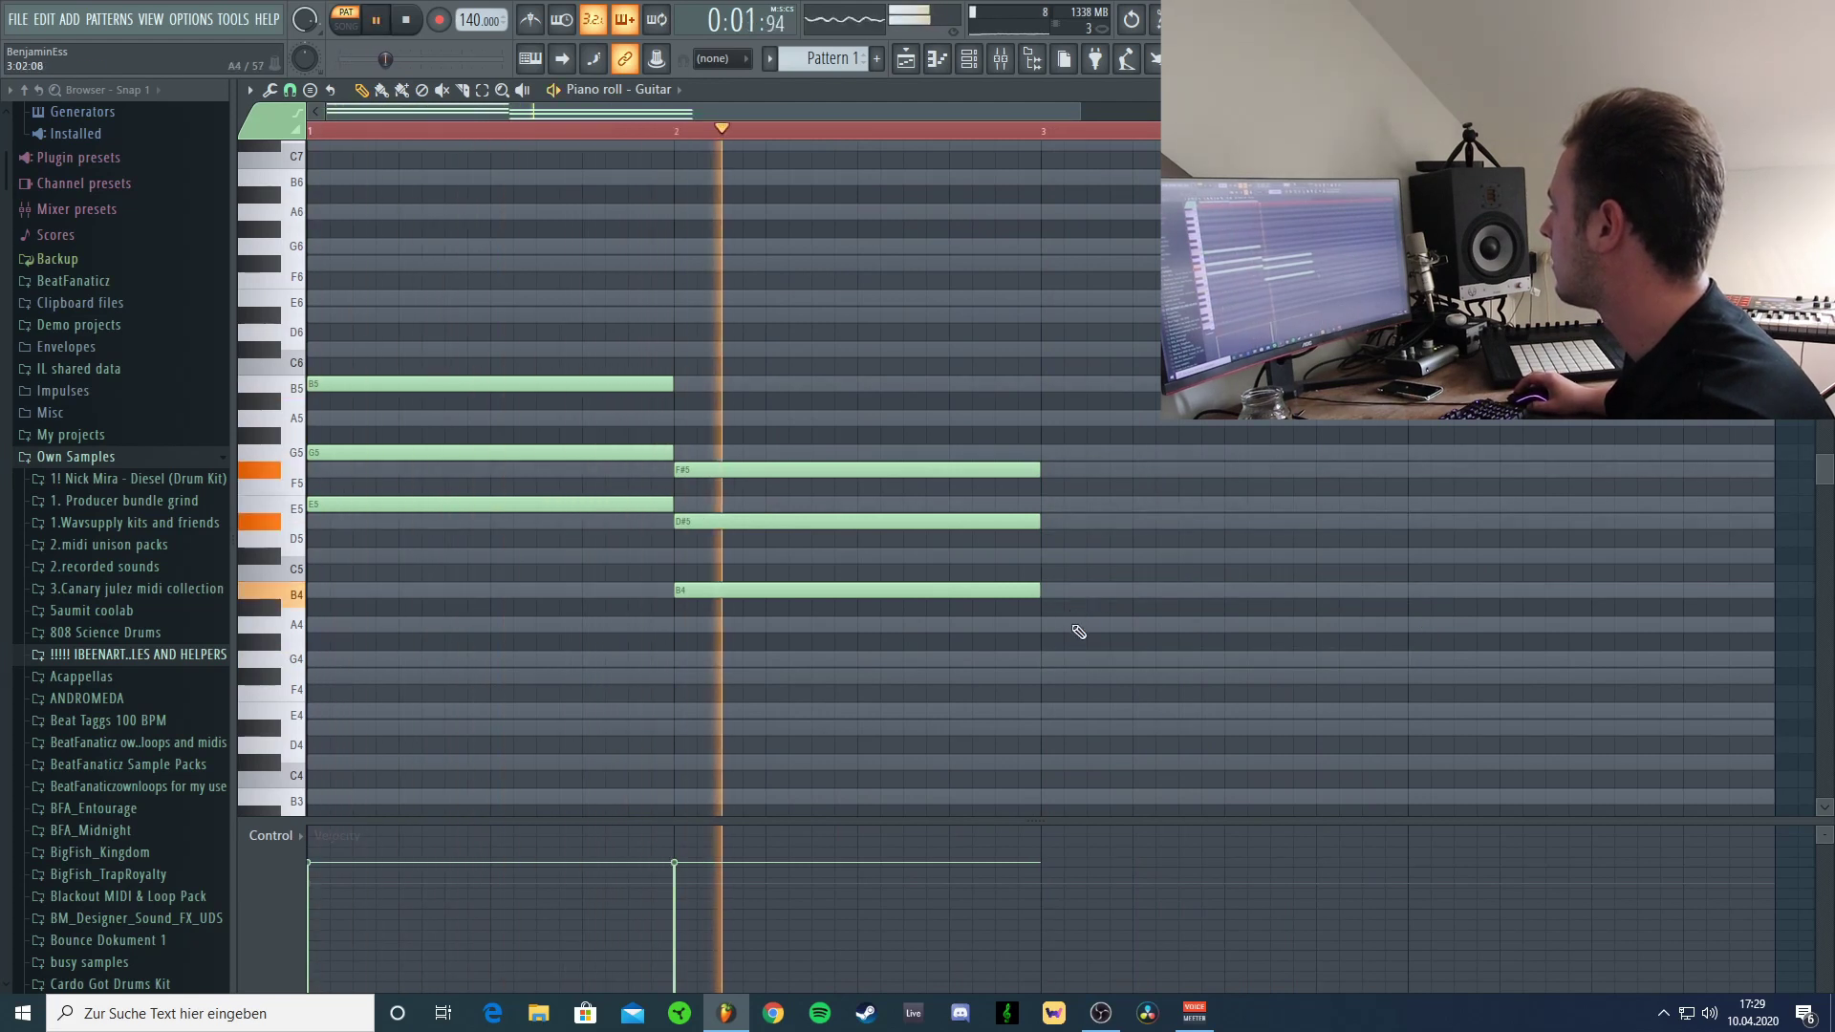
{"action": "key", "text": "space"}
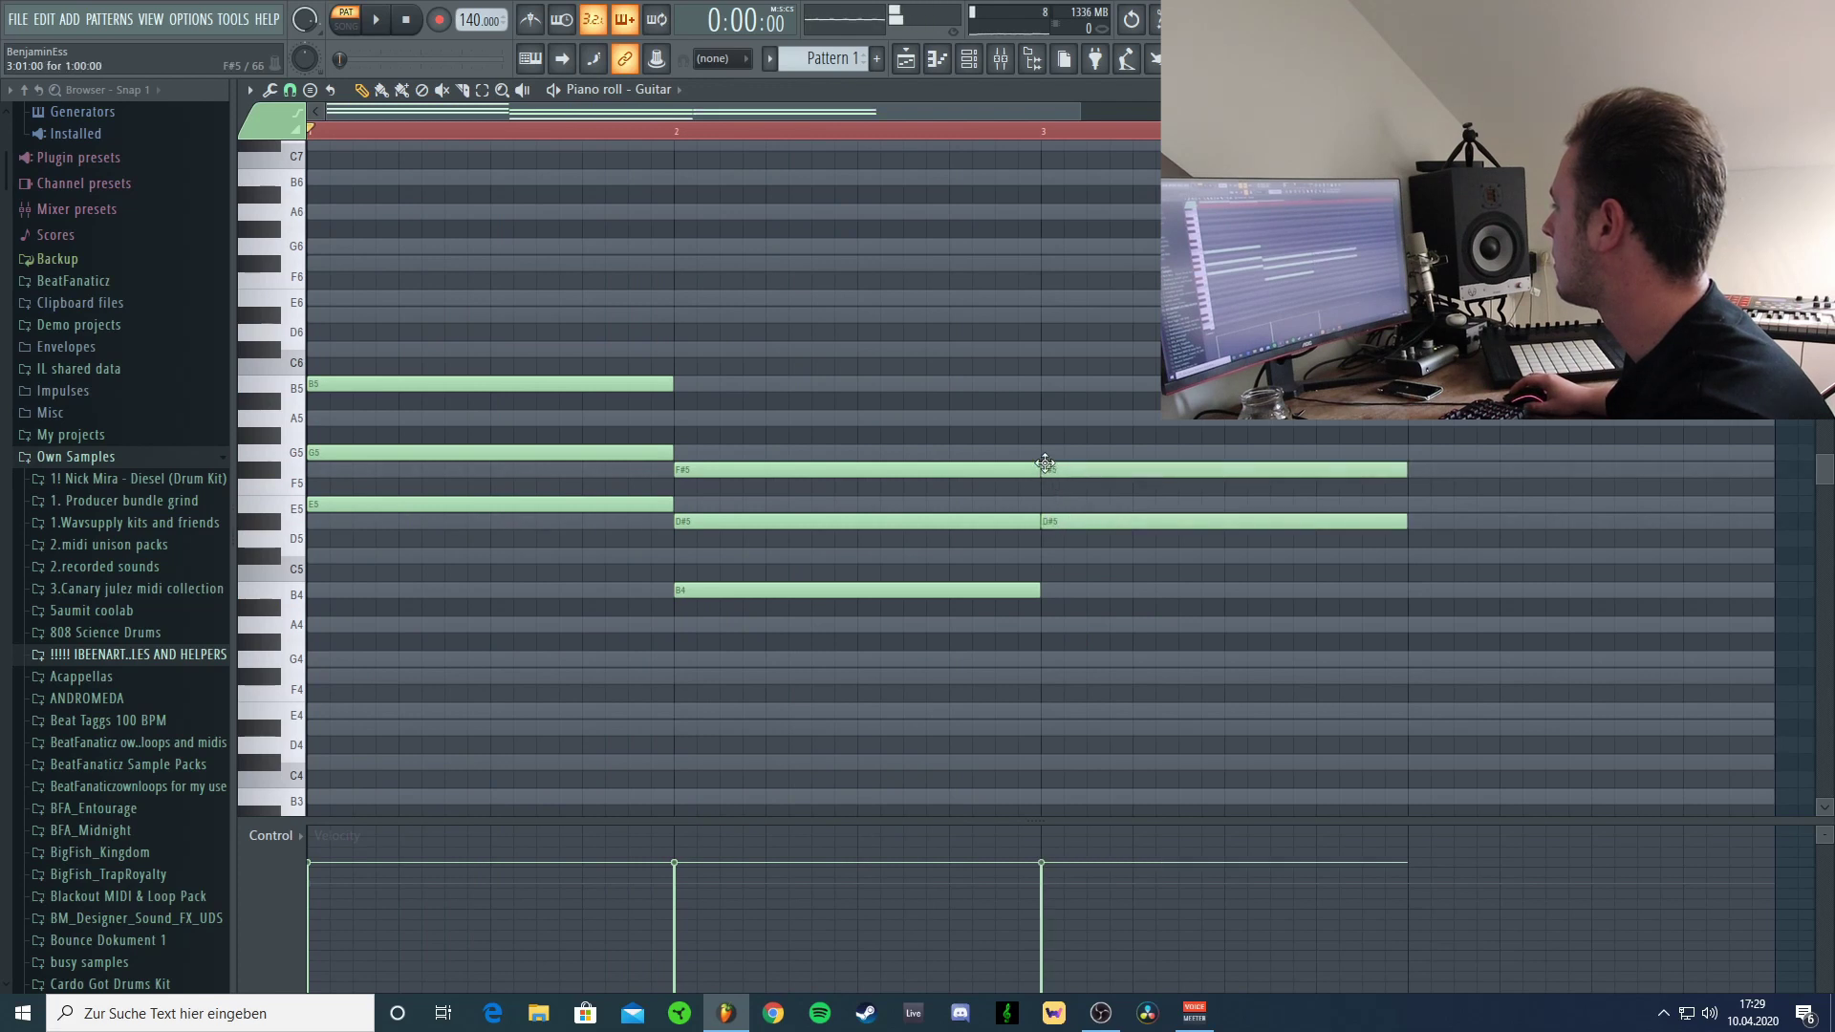
{"action": "key", "text": "space"}
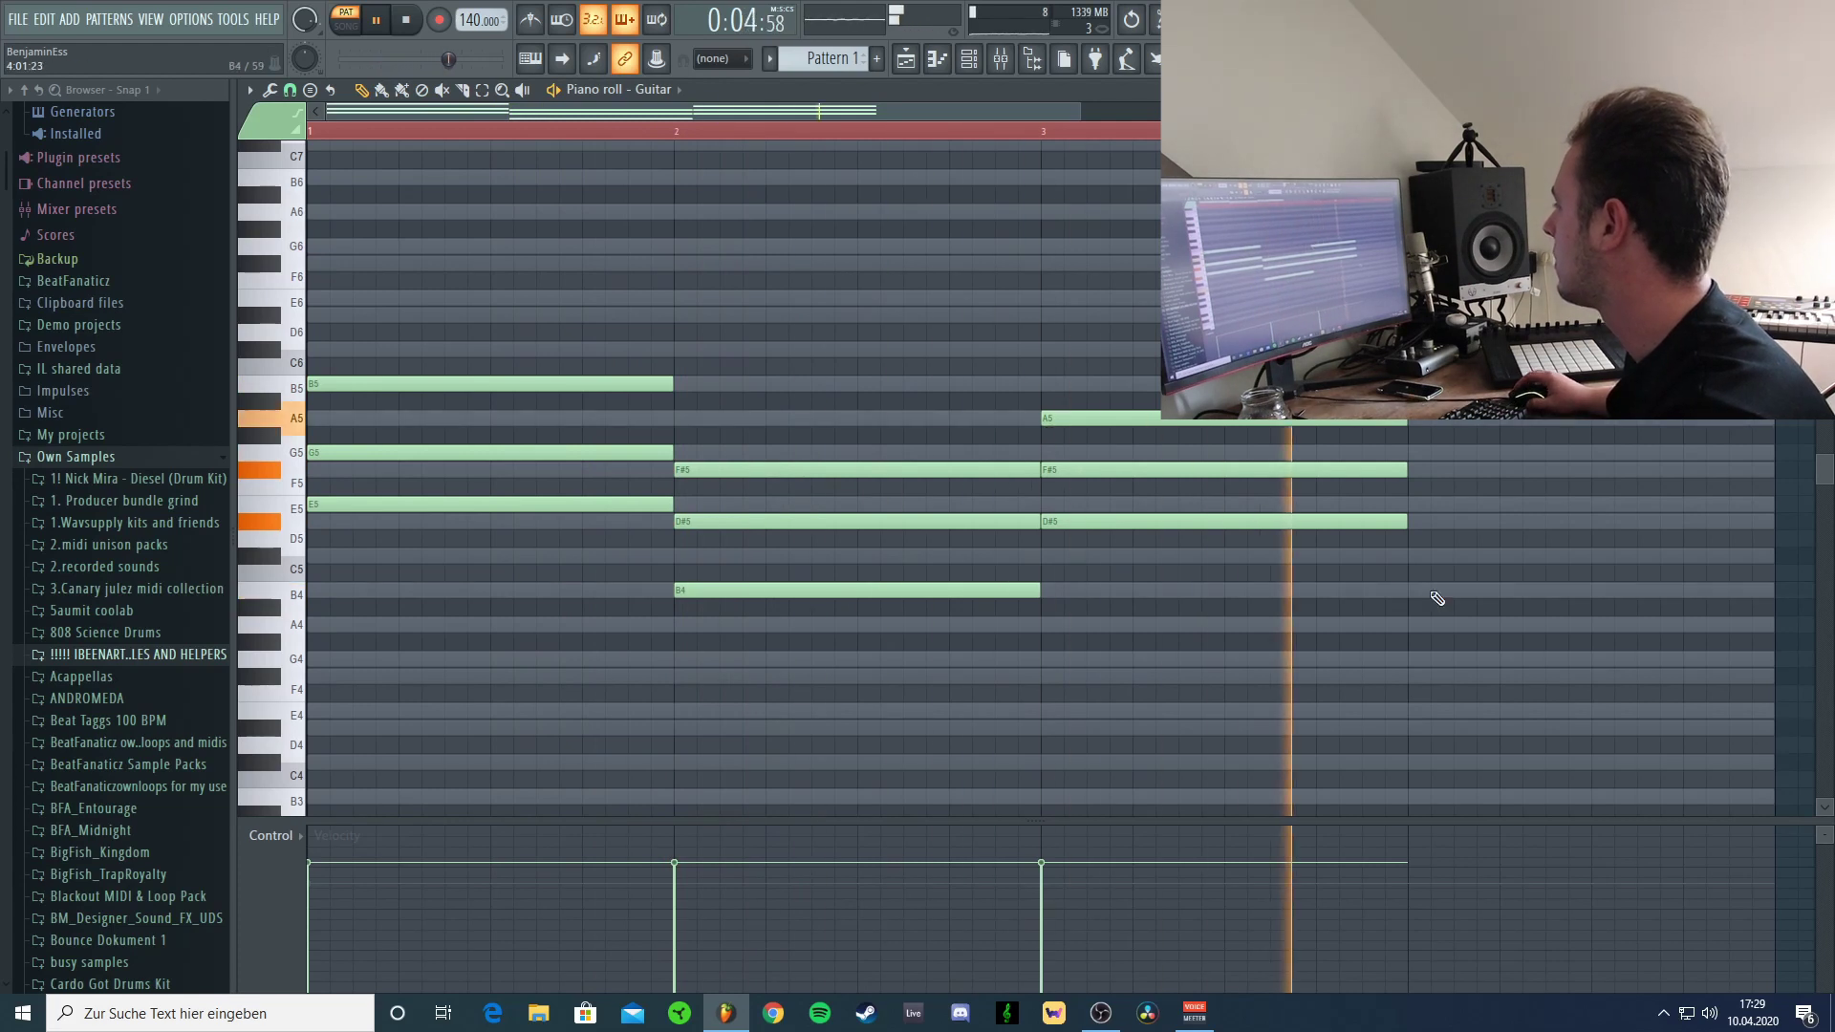
Add F#5 and A5 at the start of bar 4, shorten both to half a bar, and play the progression.
{"action": "scroll", "coordinate": [1439, 542], "scroll_direction": "up", "scroll_amount": 1}
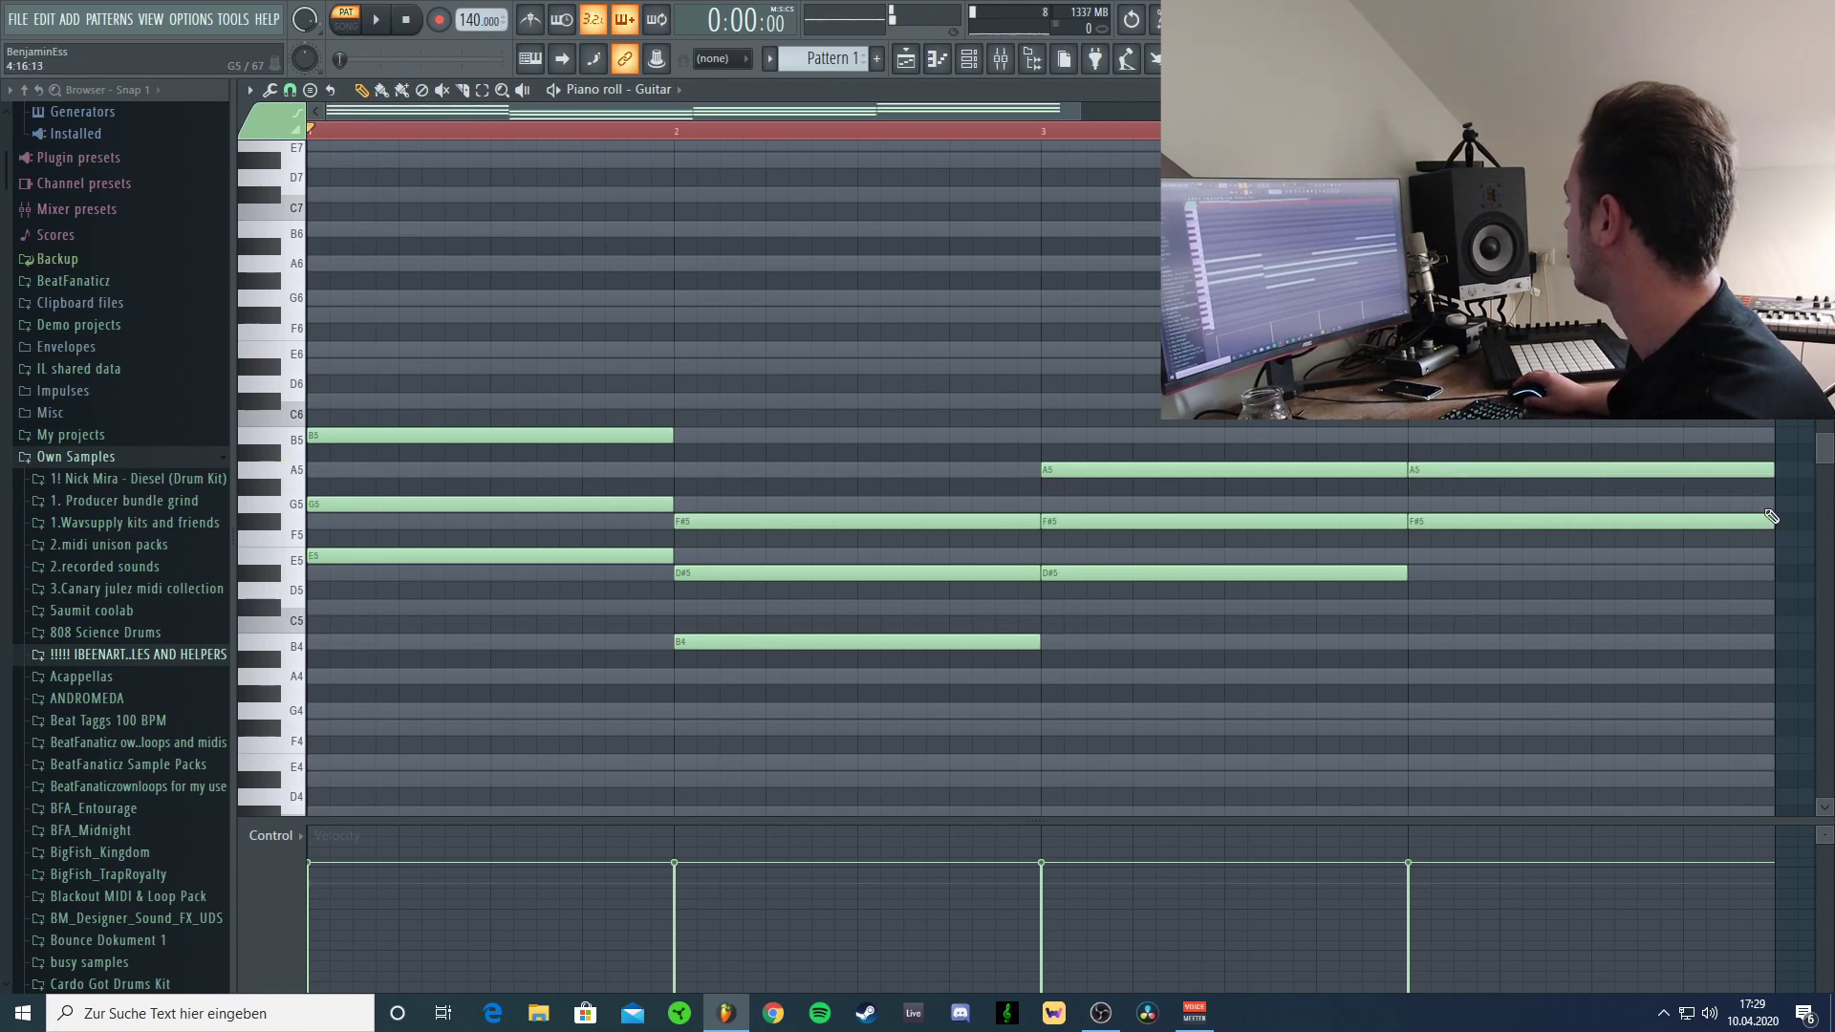
{"action": "left_click_drag", "start_coordinate": [1755, 420], "coordinate": [1766, 562]}
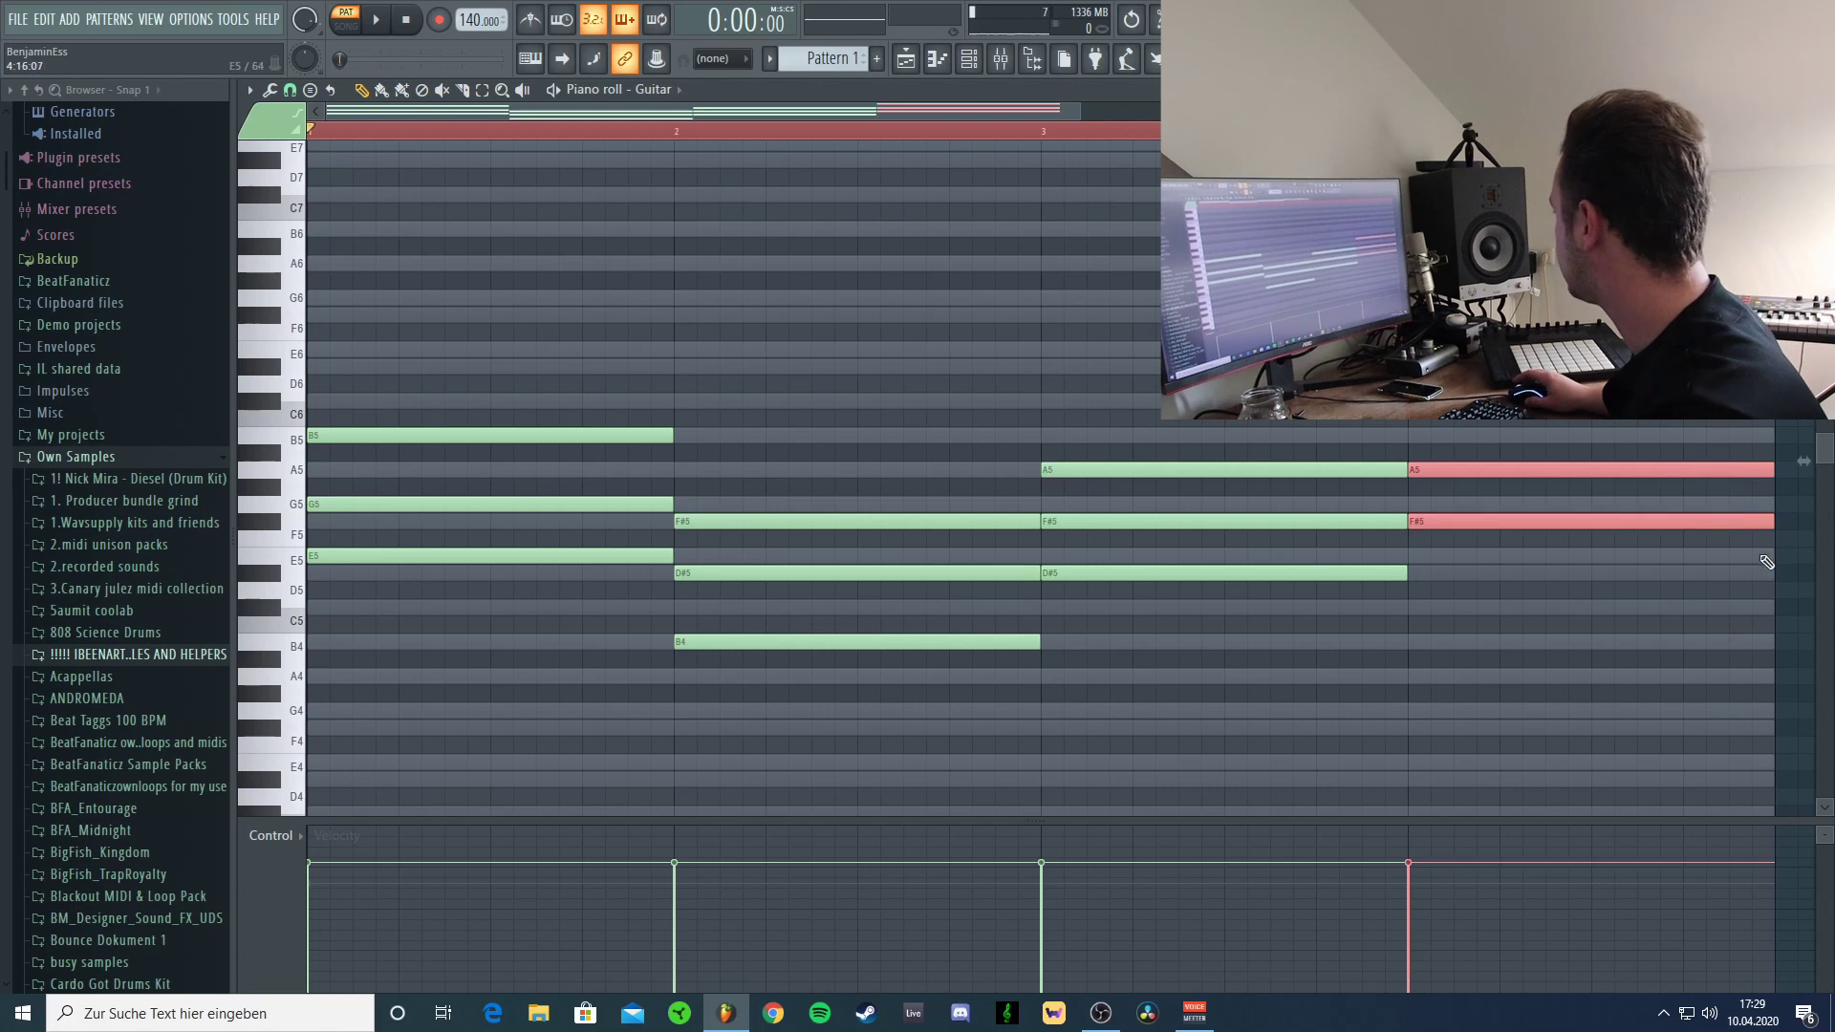
{"action": "key", "text": "space"}
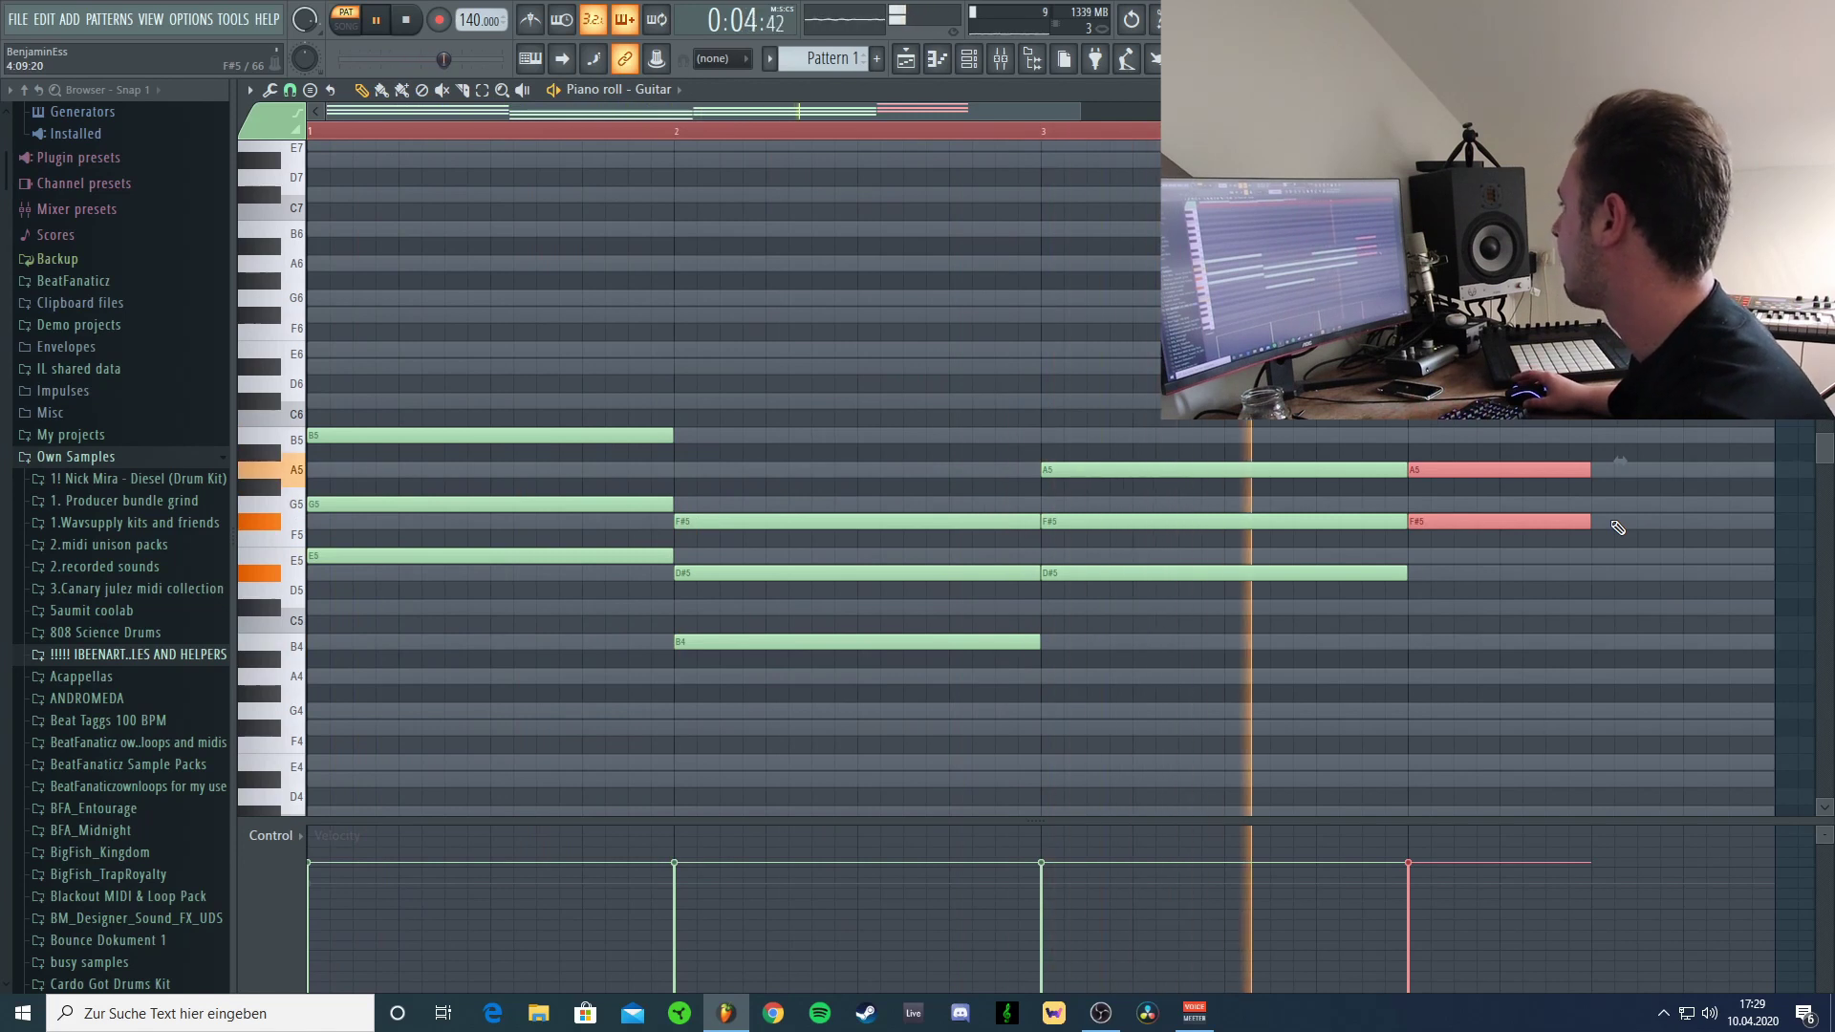
{"action": "key", "text": "space"}
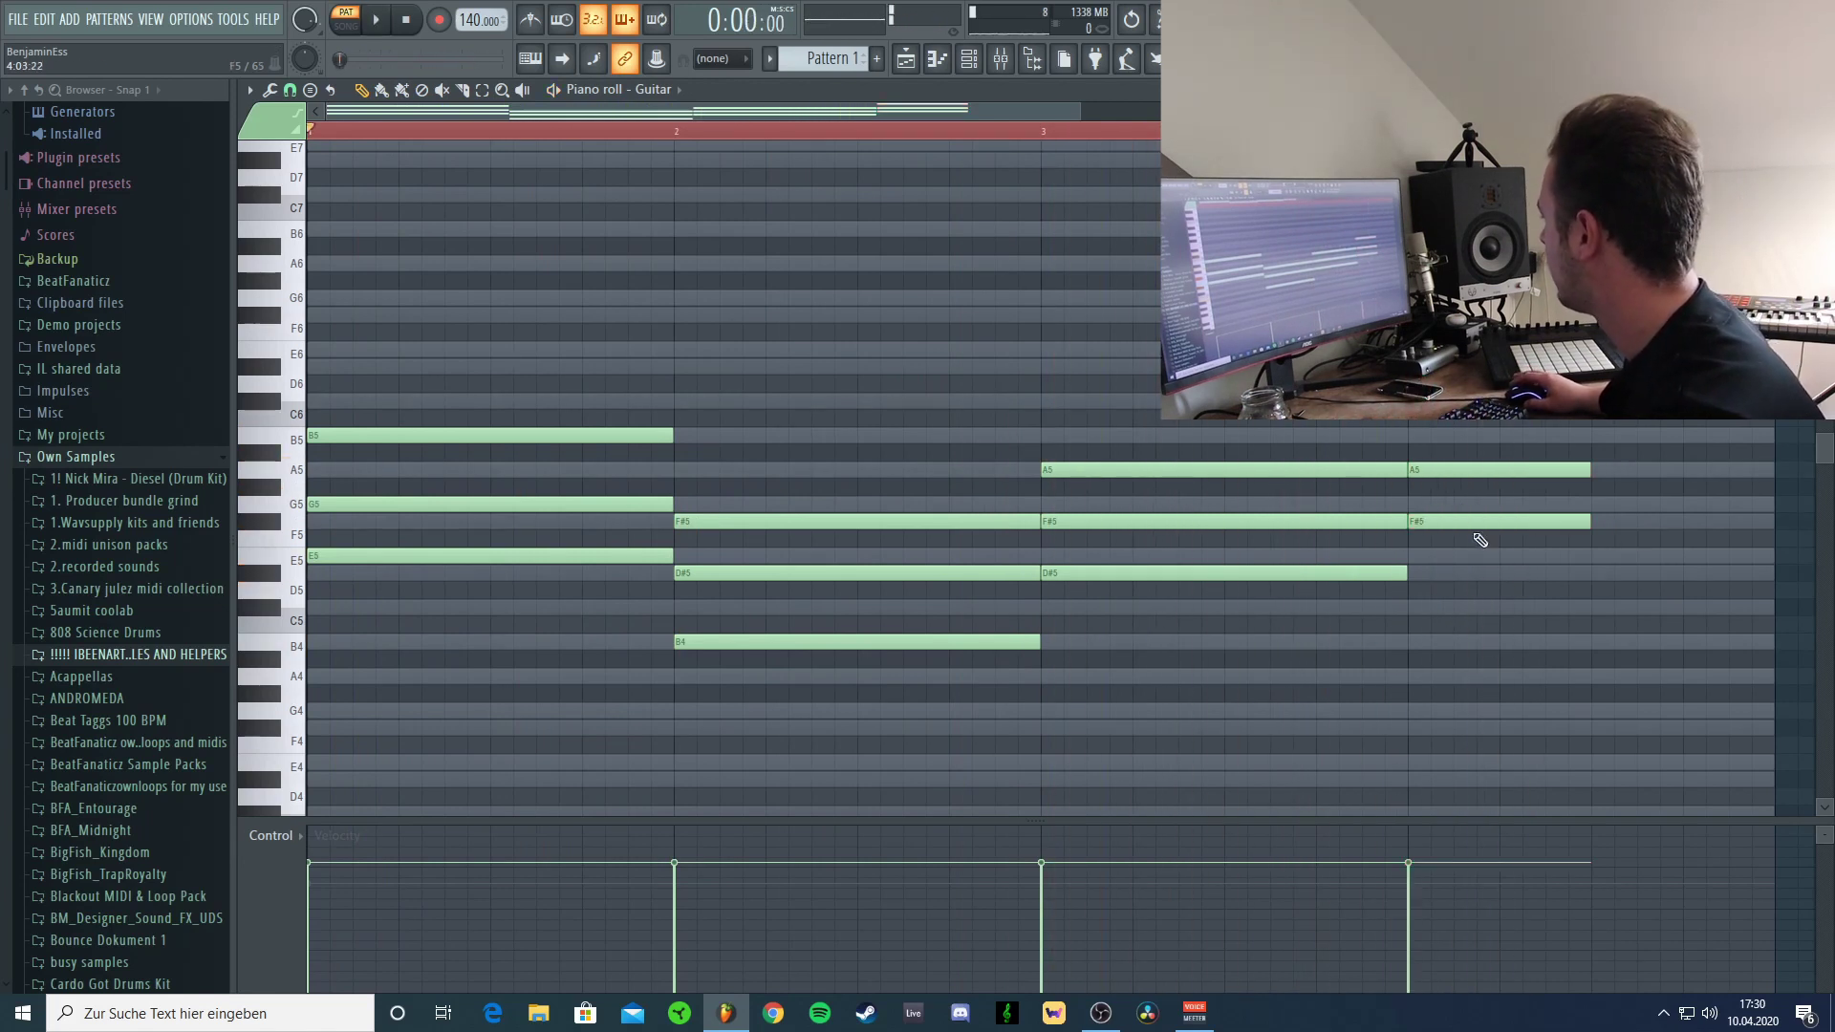
Change the half-bar chord in bar 4 to E5, G5 and B5 and listen to it from bar 3.
{"action": "key", "text": "space"}
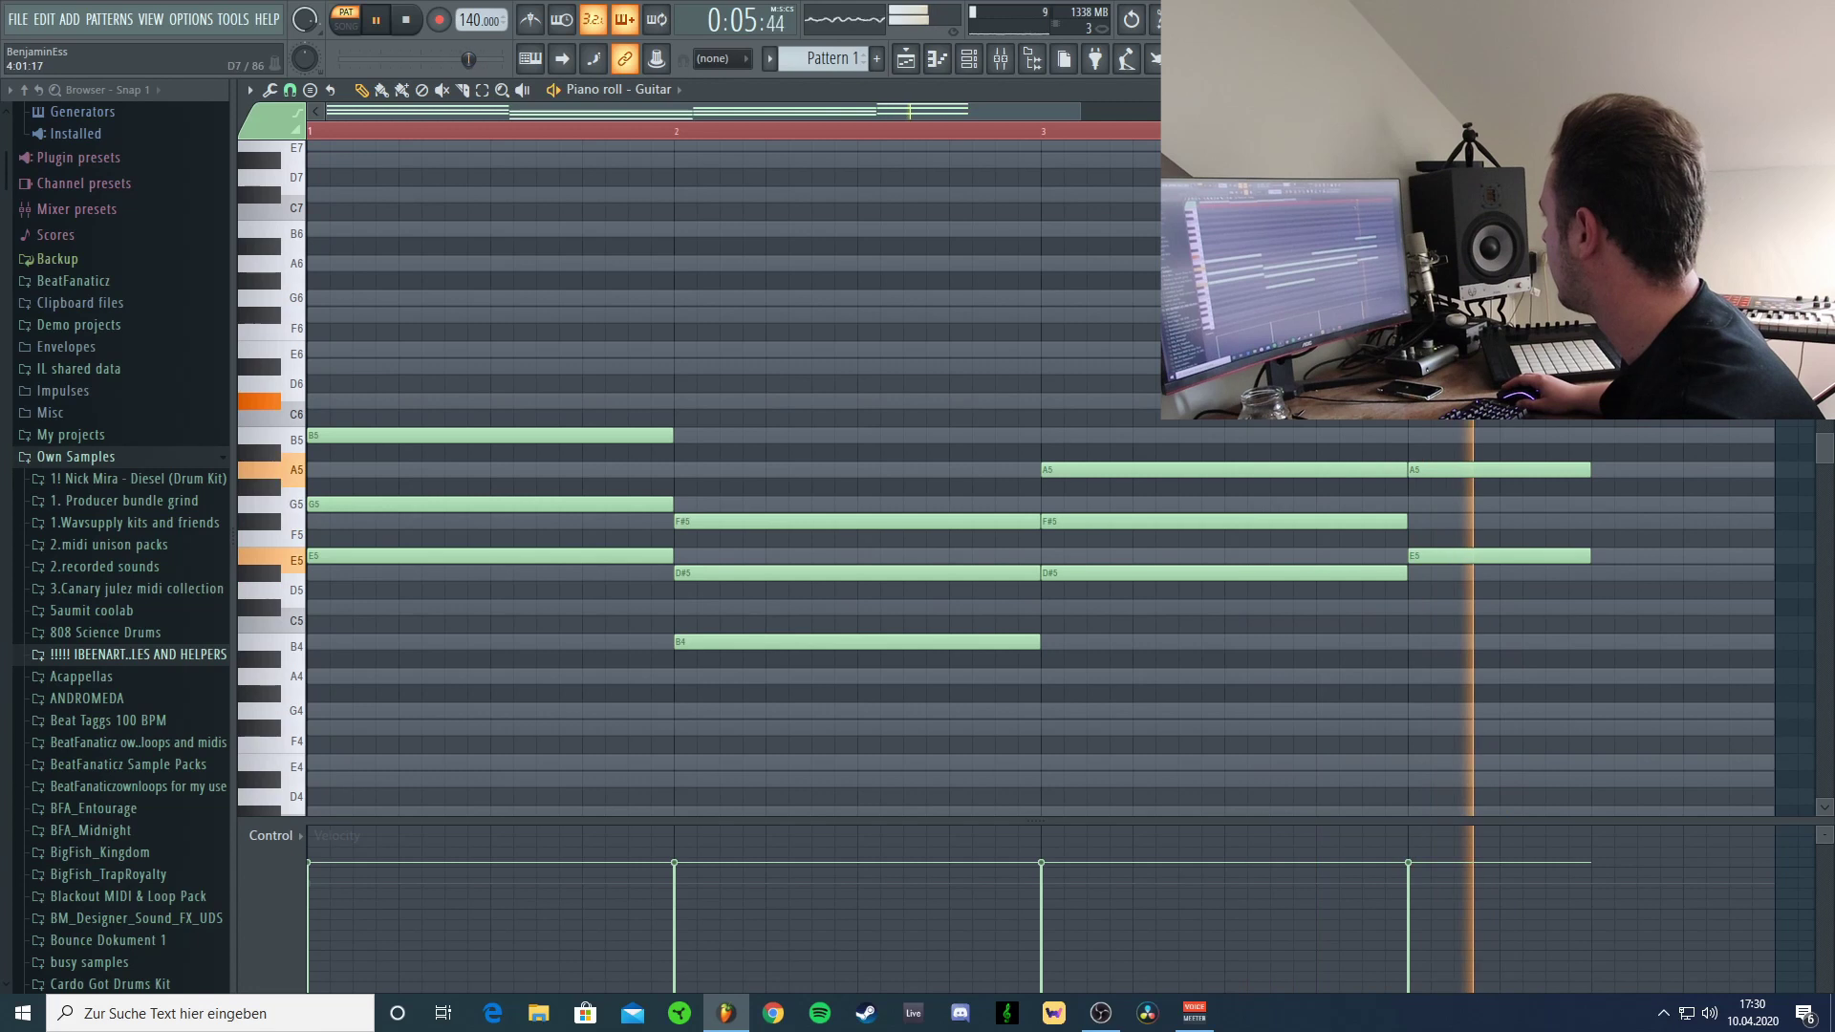
{"action": "key", "text": "space"}
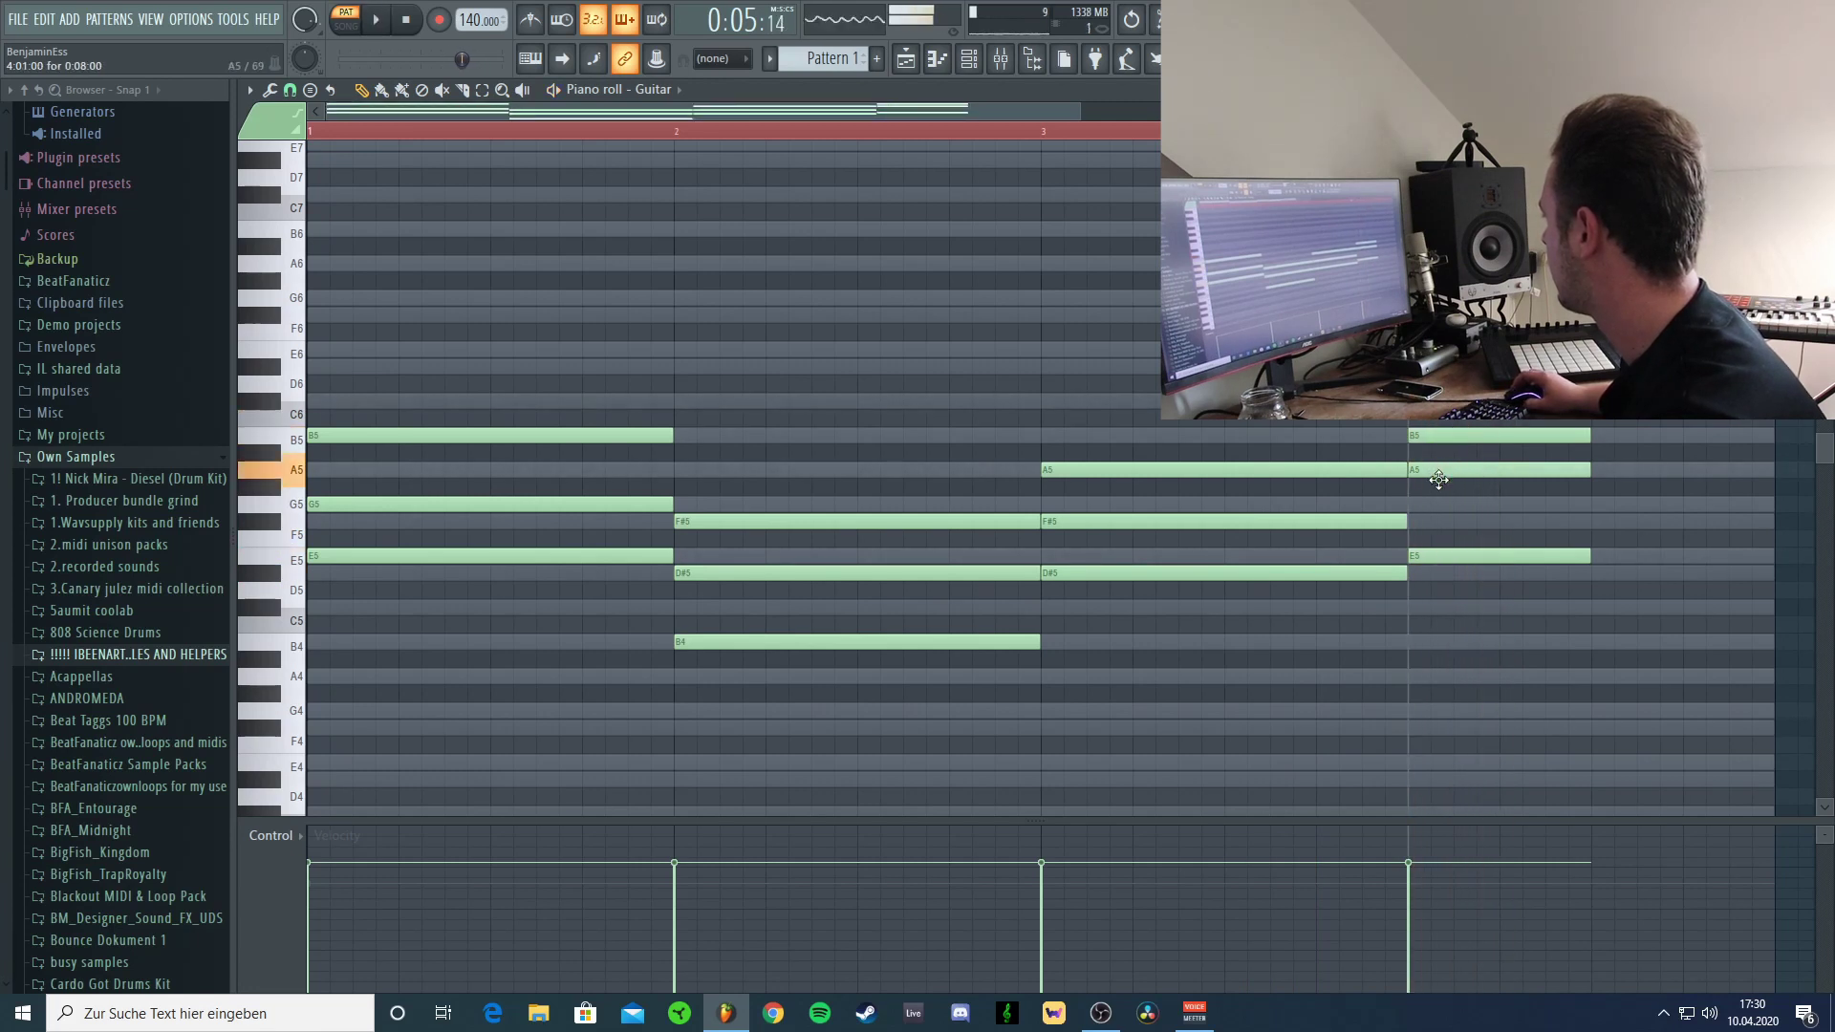
{"action": "key", "text": "space"}
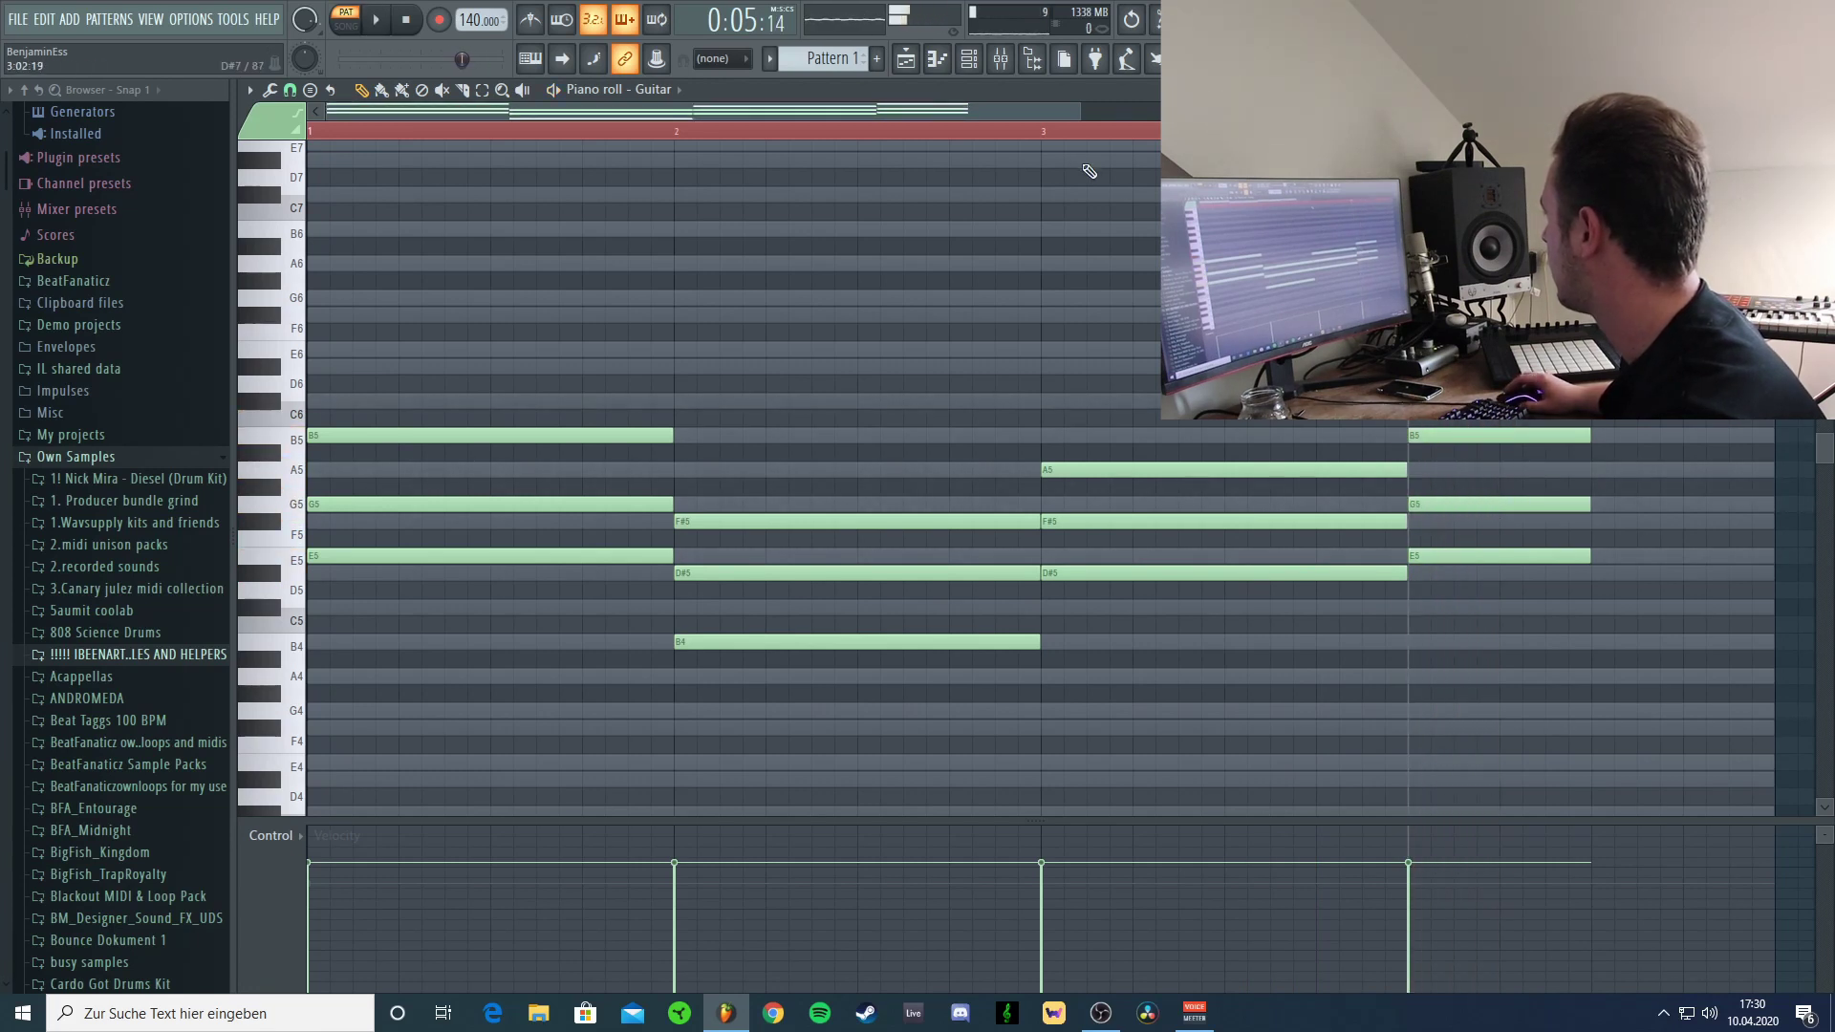
{"action": "key", "text": "space"}
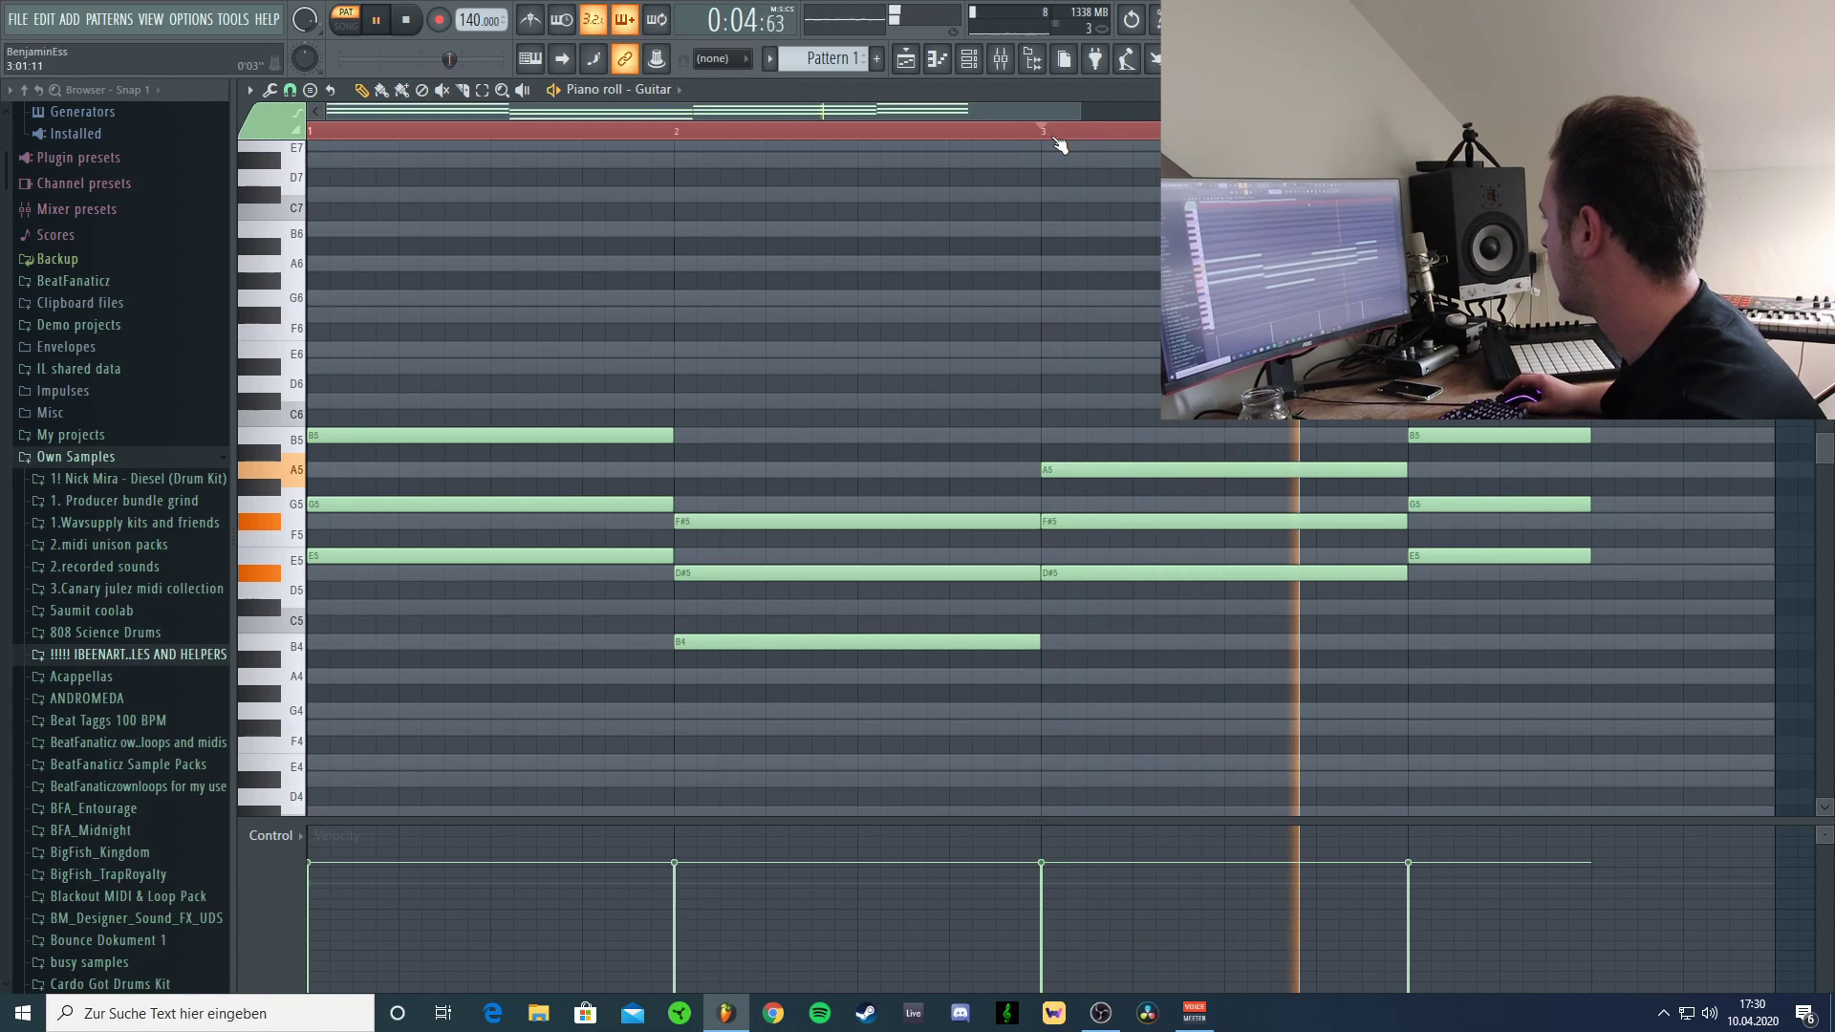
{"action": "key", "text": "space"}
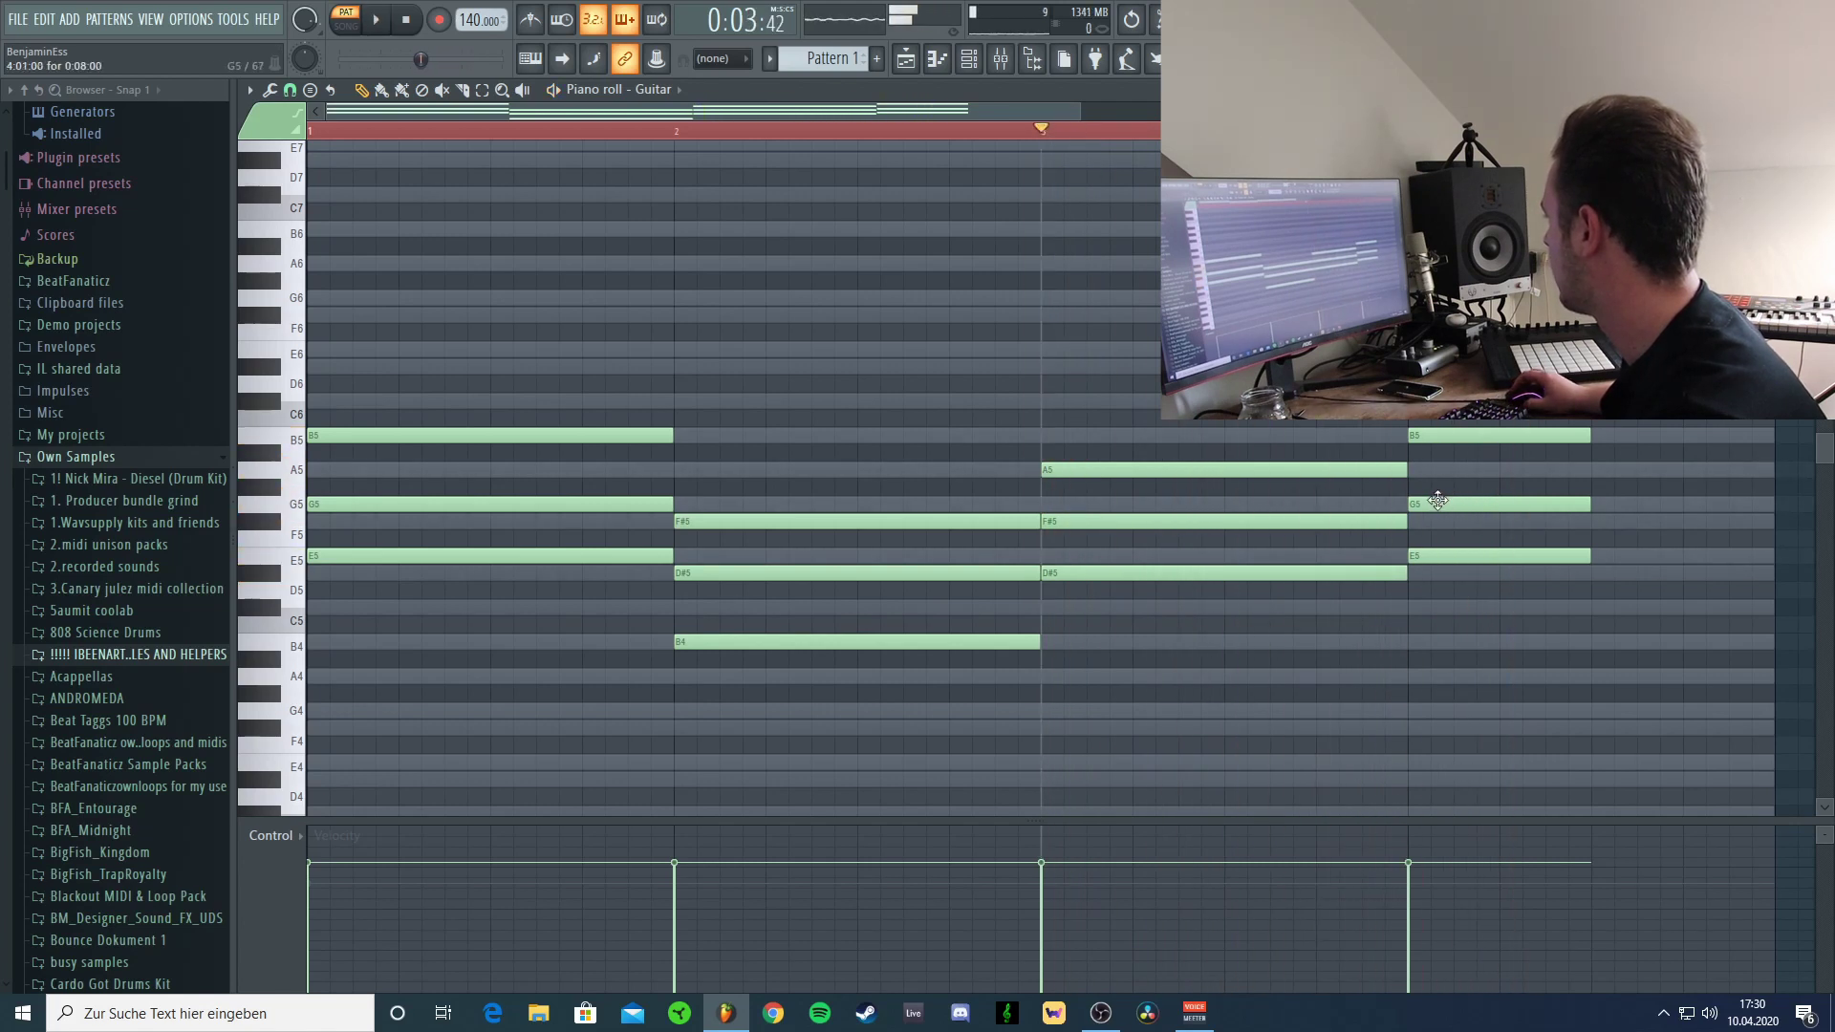
Raise the middle note of bar 4's first chord to A5, fill the bar's second half with B4, E5 and G5, and play the progression.
{"action": "key", "text": "space"}
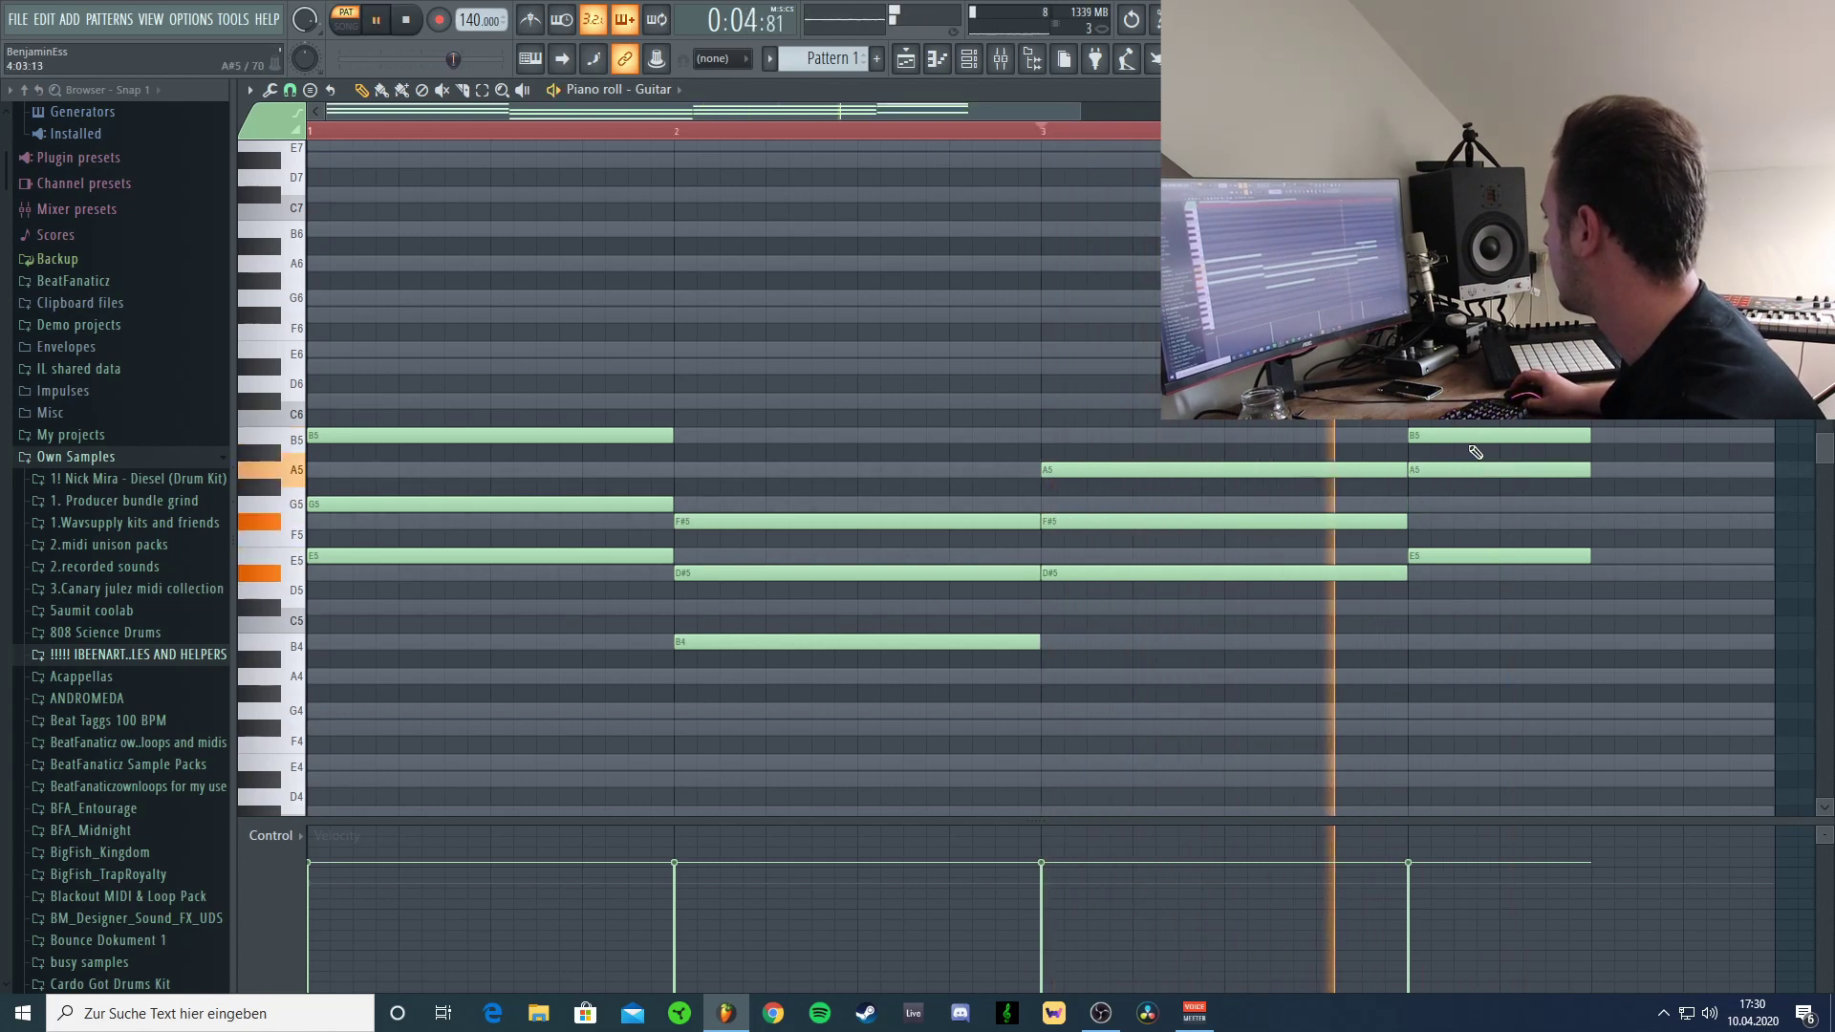
{"action": "key", "text": "space"}
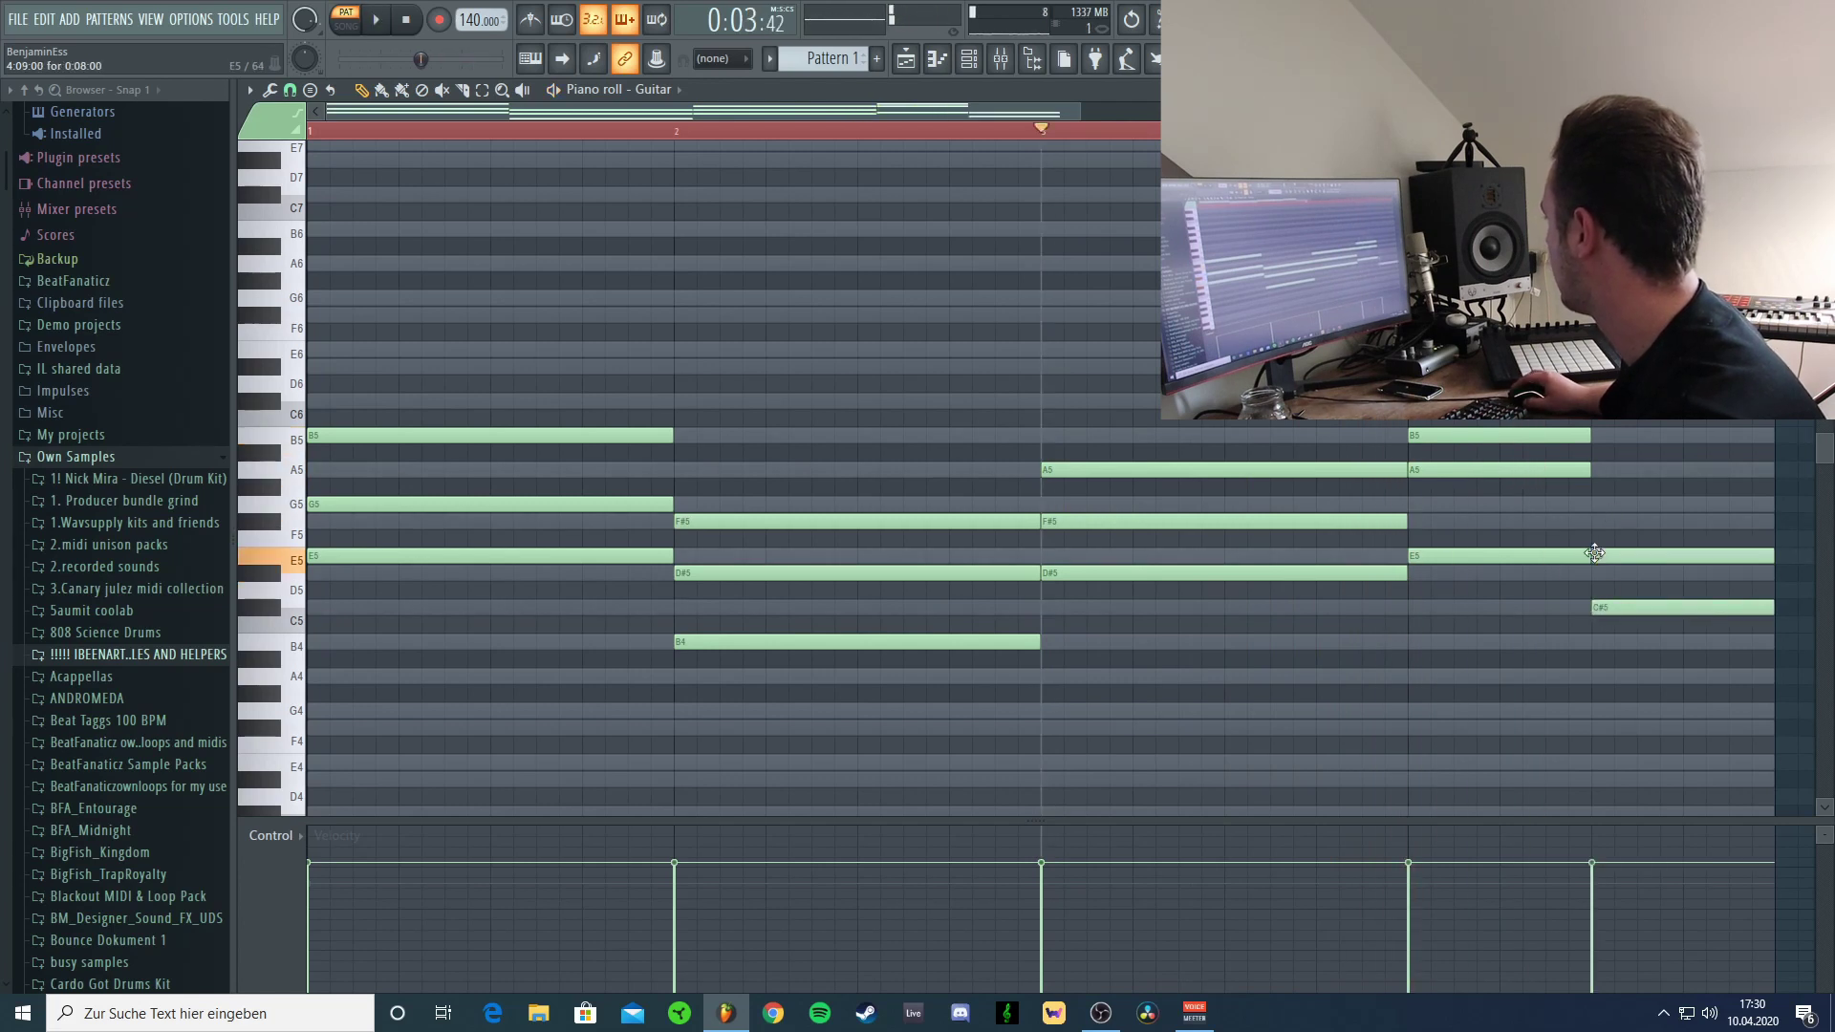
{"action": "left_click", "coordinate": [1596, 505]}
{"action": "key", "text": "space"}
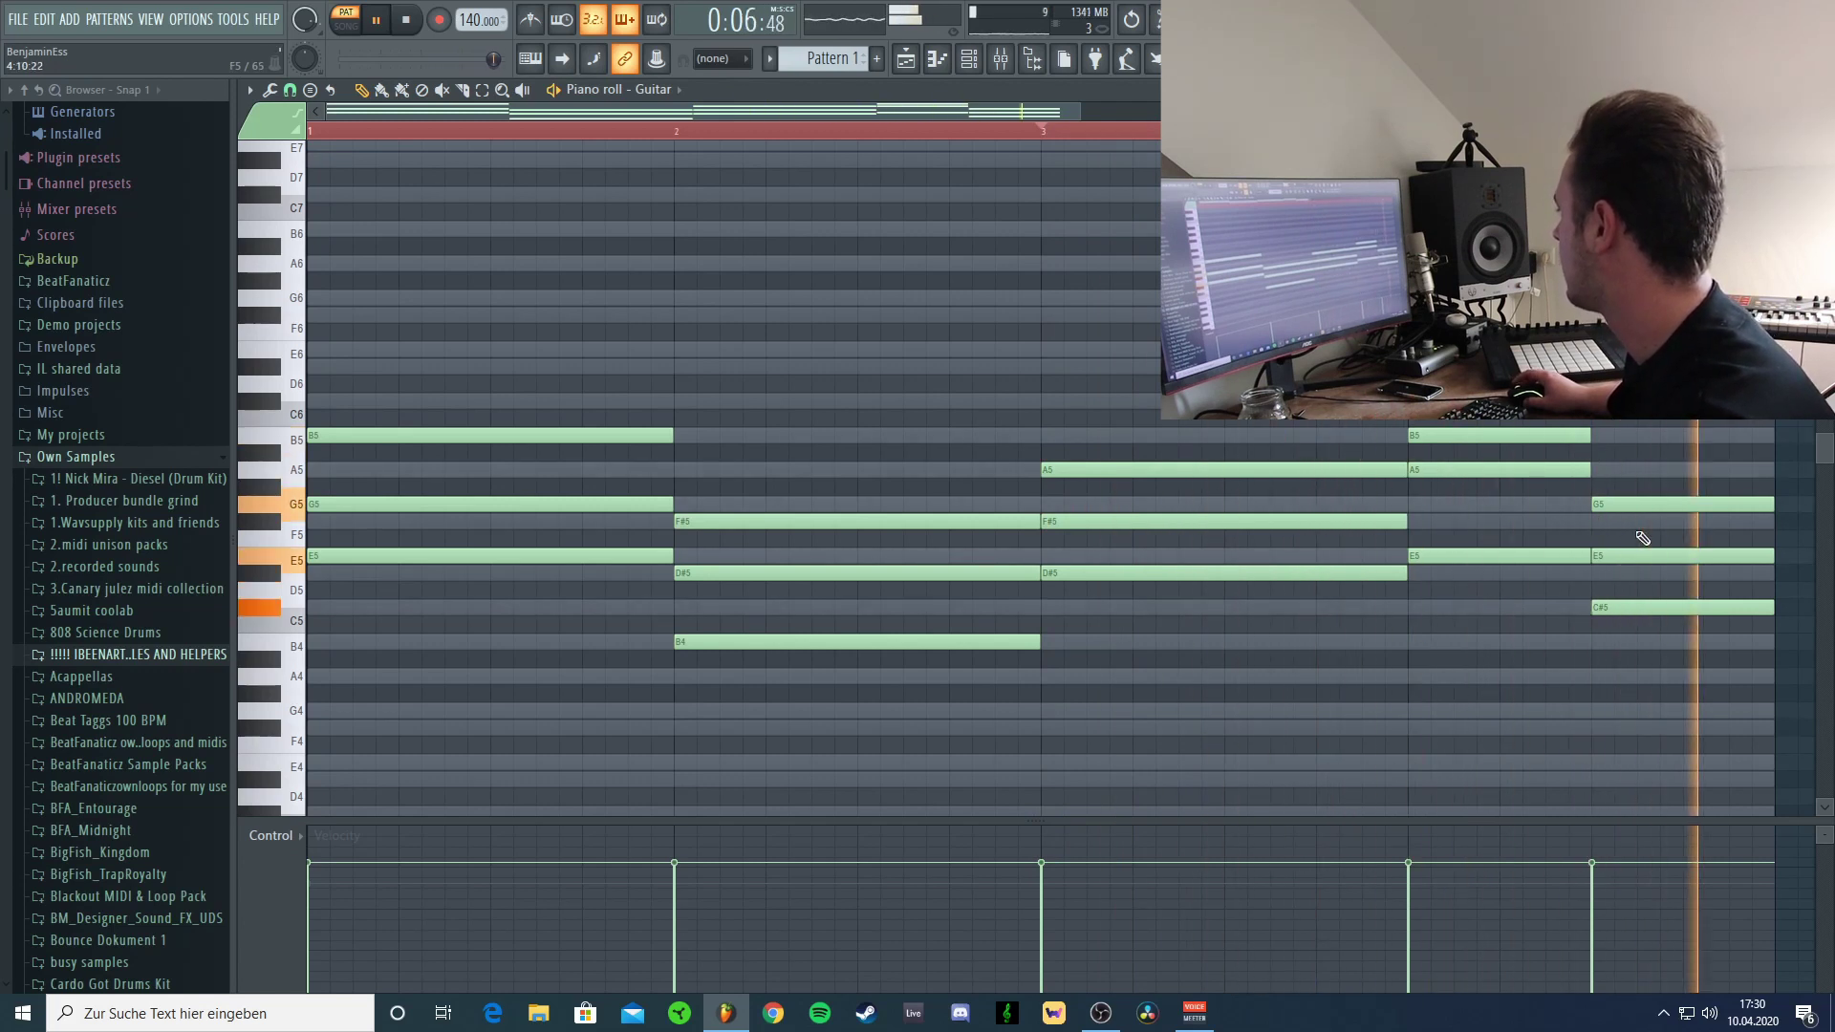
{"action": "left_click_drag", "start_coordinate": [1609, 608], "coordinate": [1614, 642]}
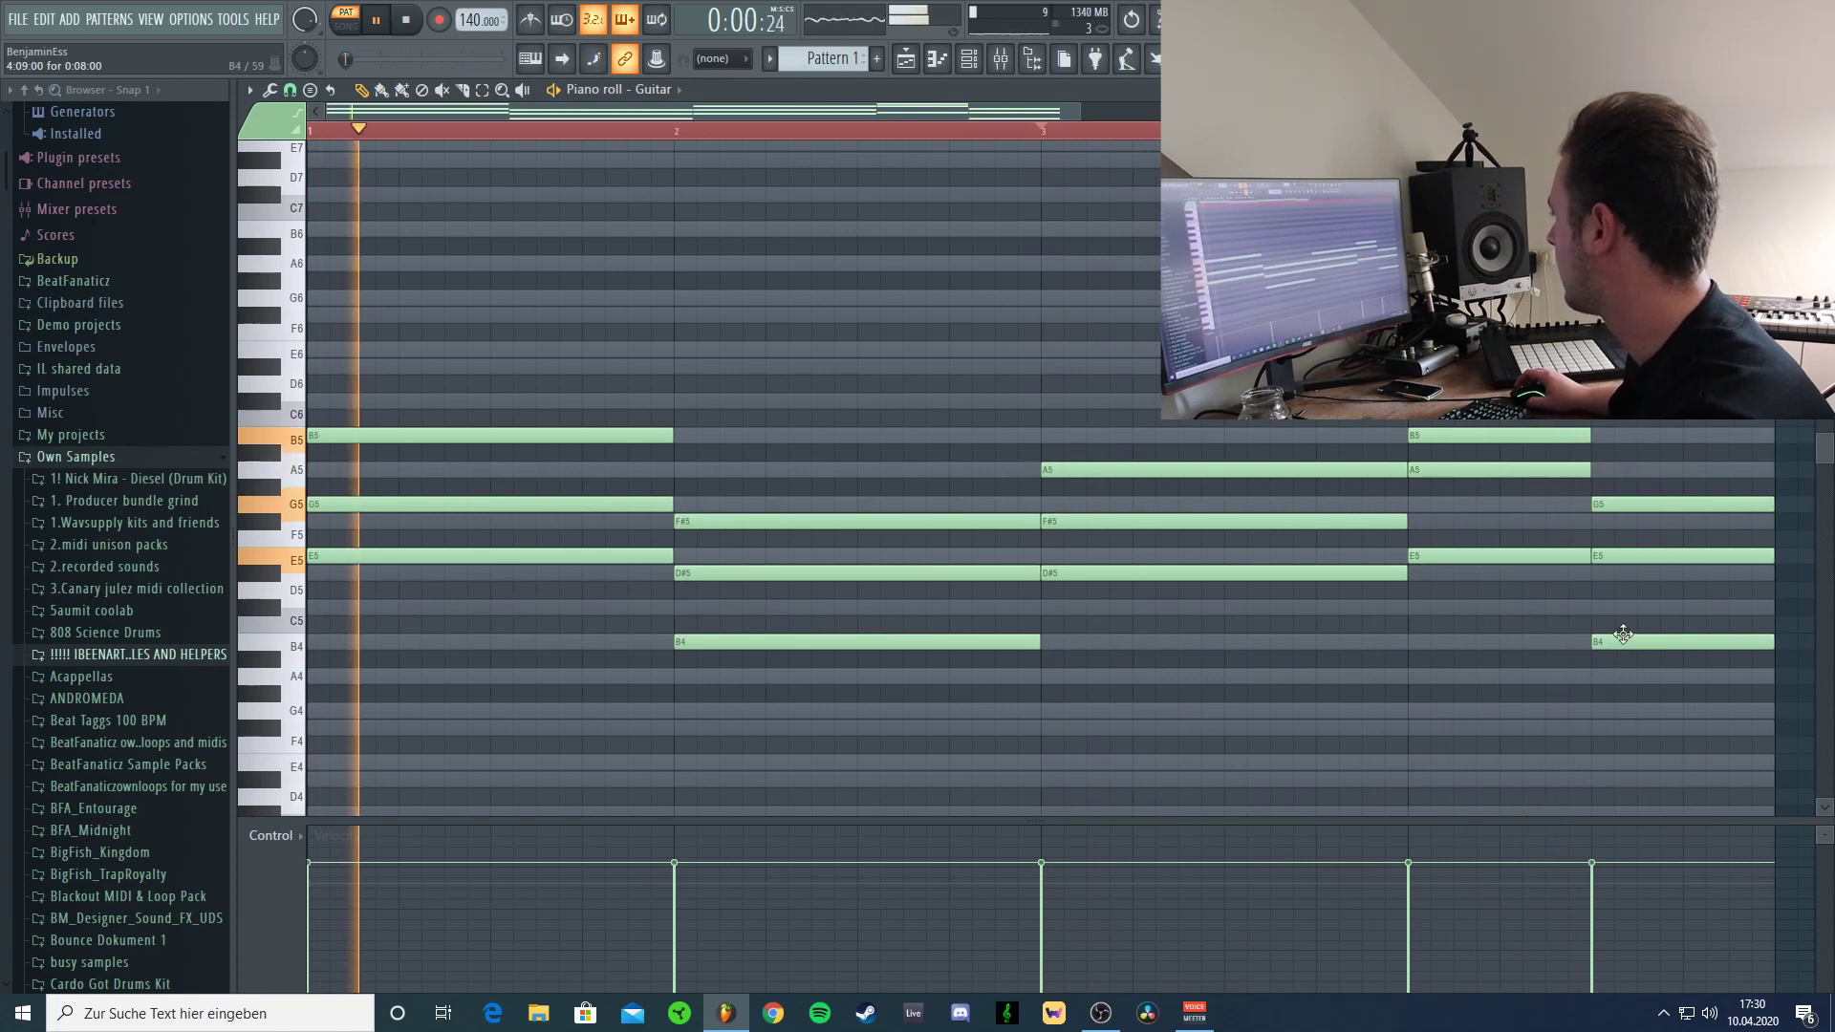
{"action": "key", "text": "space"}
Transpose all the chords down one octave and play the progression.
{"action": "key", "text": "ctrl+a"}
{"action": "key", "text": "ctrl+Down"}
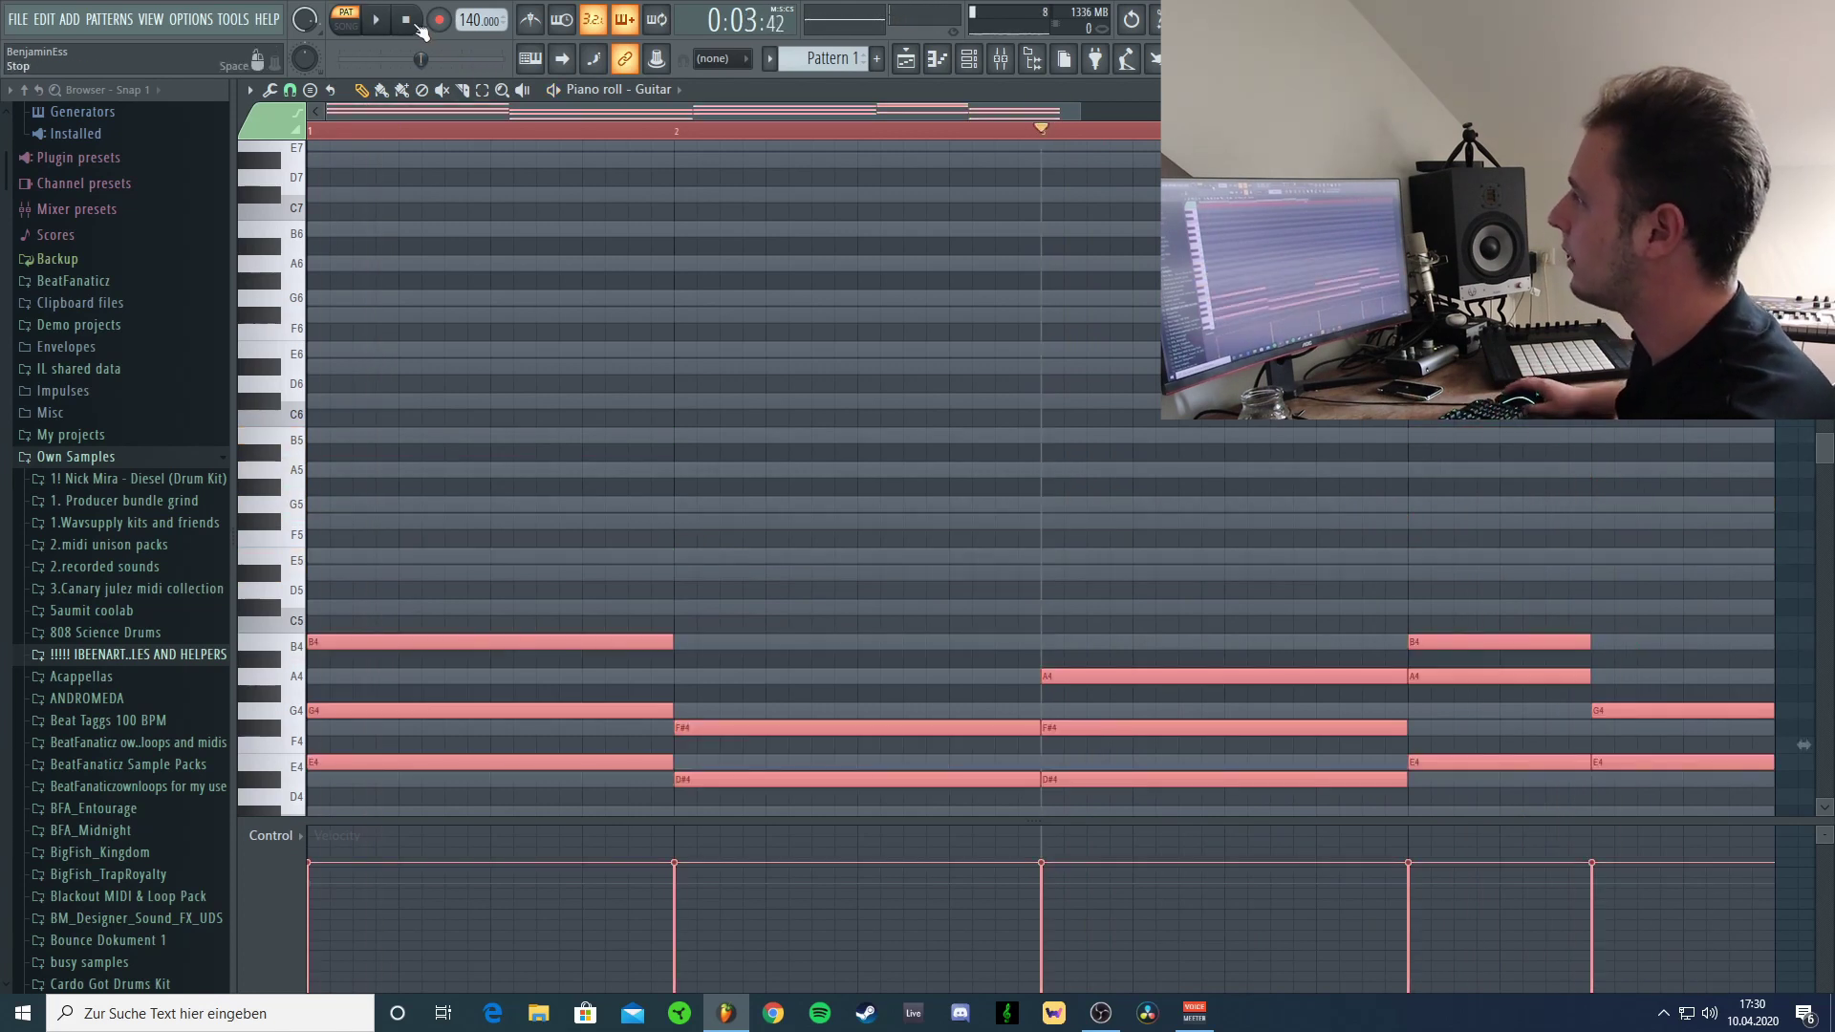
{"action": "key", "text": "space"}
{"action": "scroll", "coordinate": [574, 239], "scroll_direction": "down", "scroll_amount": 4}
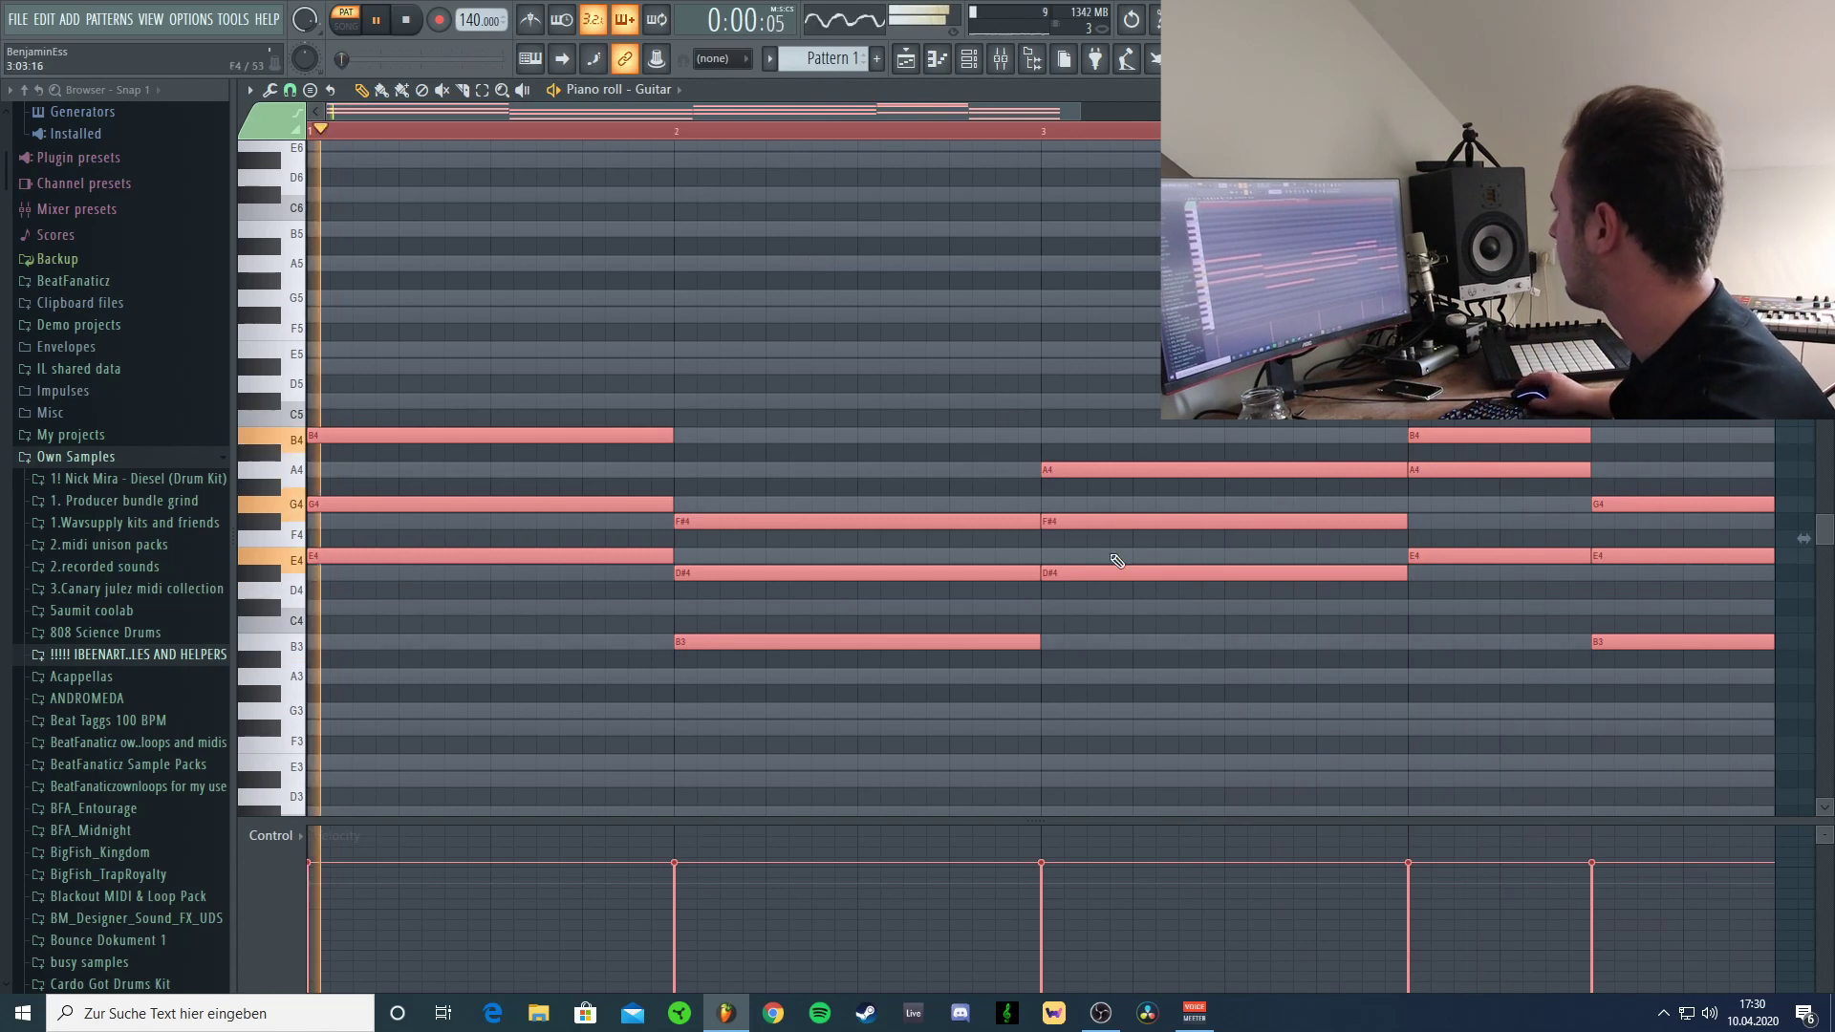
{"action": "key", "text": "space"}
Change the last half-bar chord in bar 4 to B3, F#4 and B4 while playing back the progression.
{"action": "left_click_drag", "start_coordinate": [1619, 677], "coordinate": [1627, 654]}
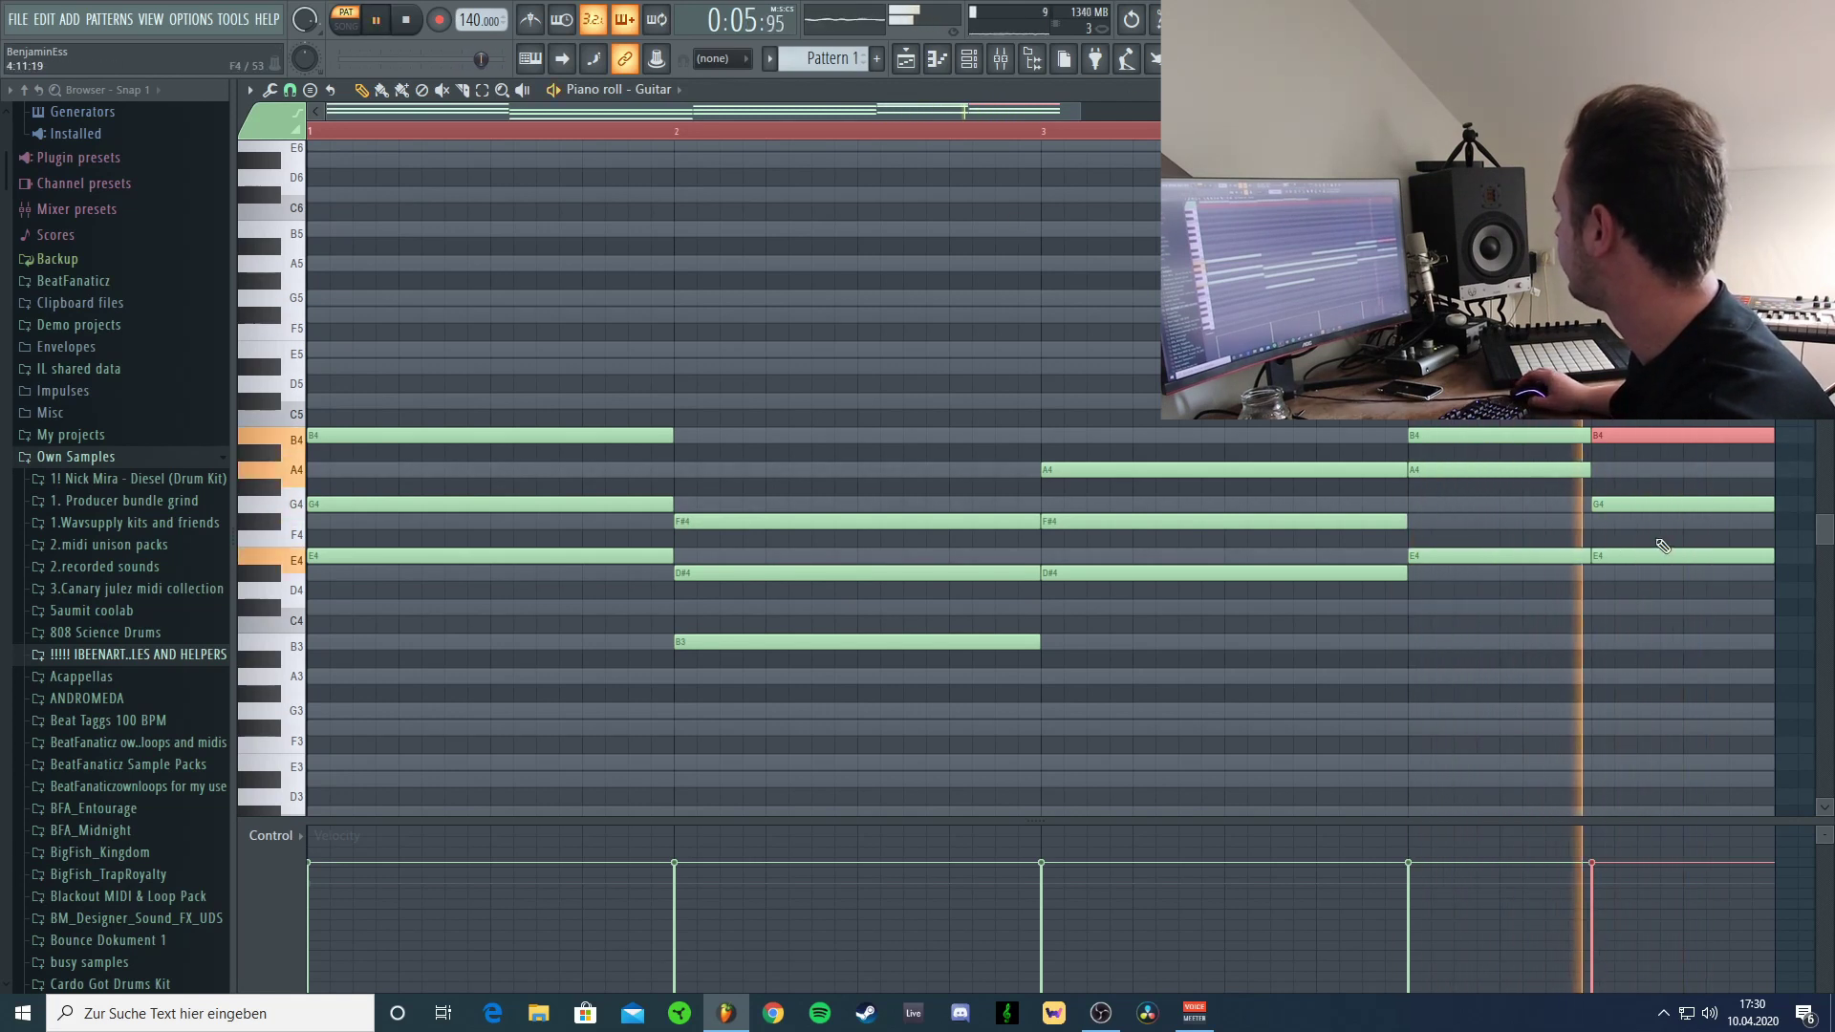
{"action": "key", "text": "space"}
{"action": "left_click", "coordinate": [406, 27]}
{"action": "key", "text": "space"}
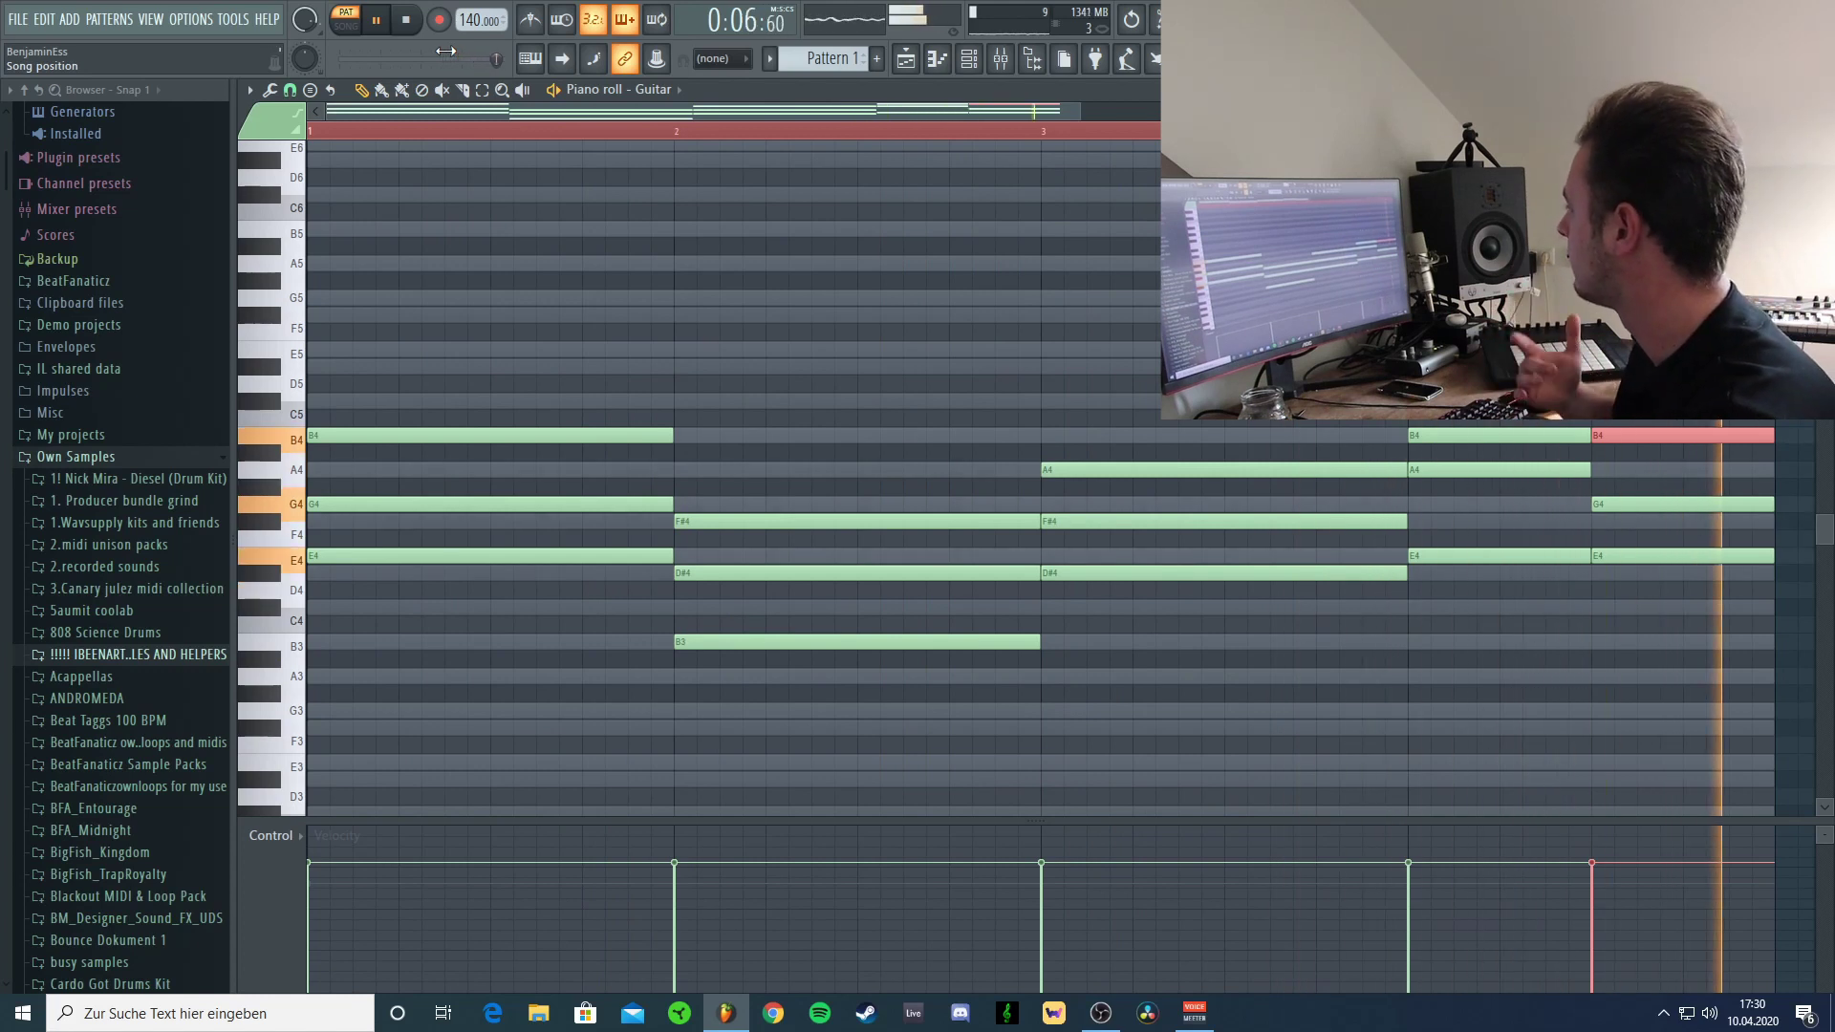
{"action": "key", "text": "space"}
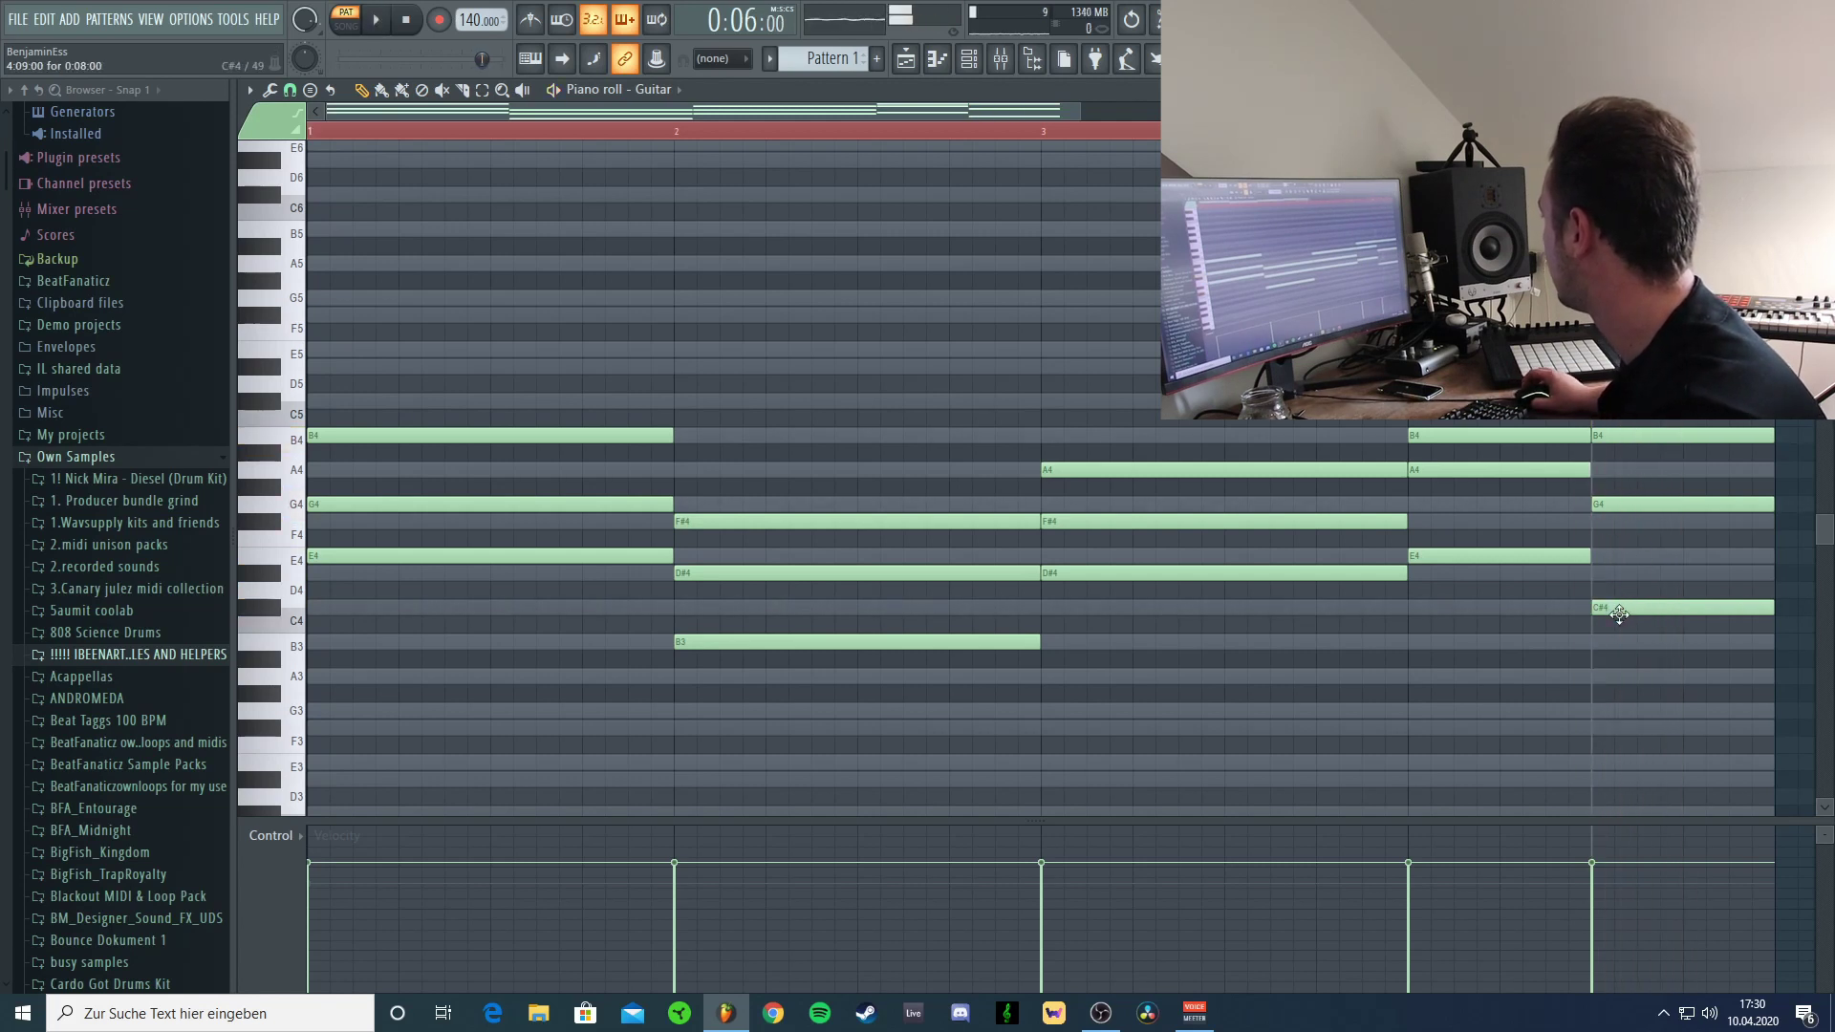
{"action": "left_click_drag", "start_coordinate": [1616, 566], "coordinate": [1635, 655]}
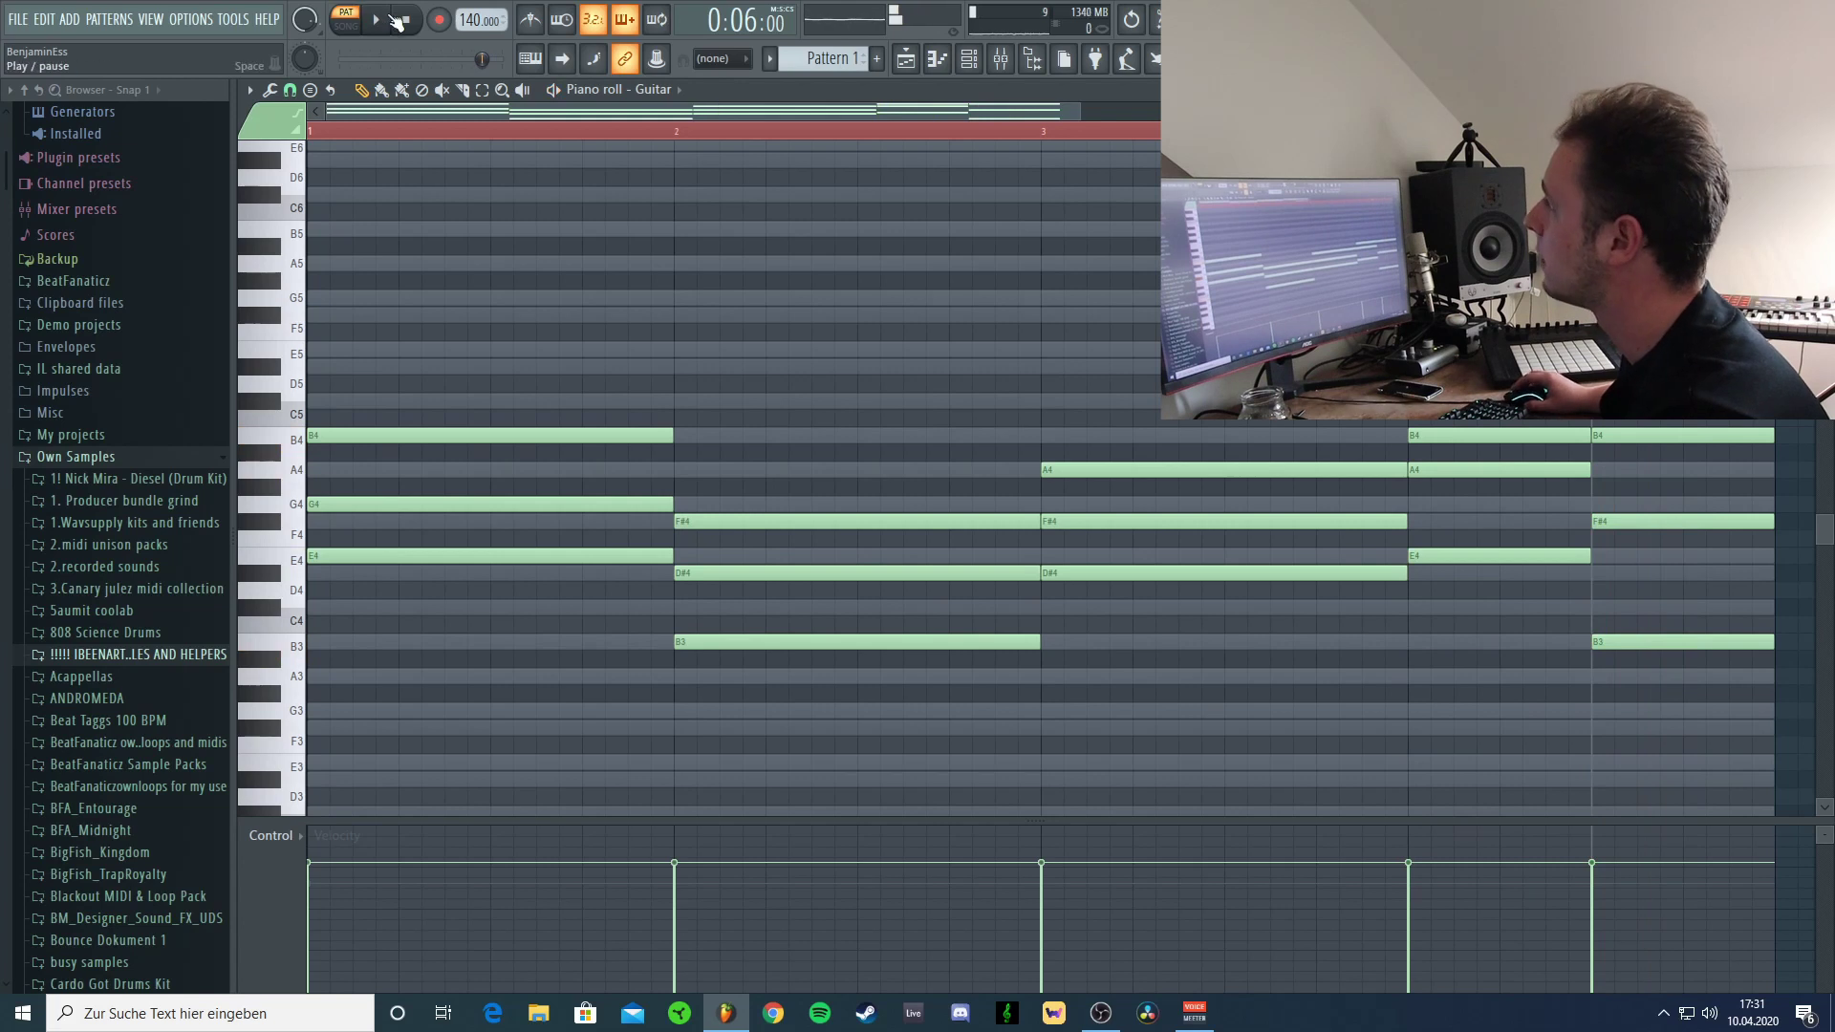
{"action": "key", "text": "space"}
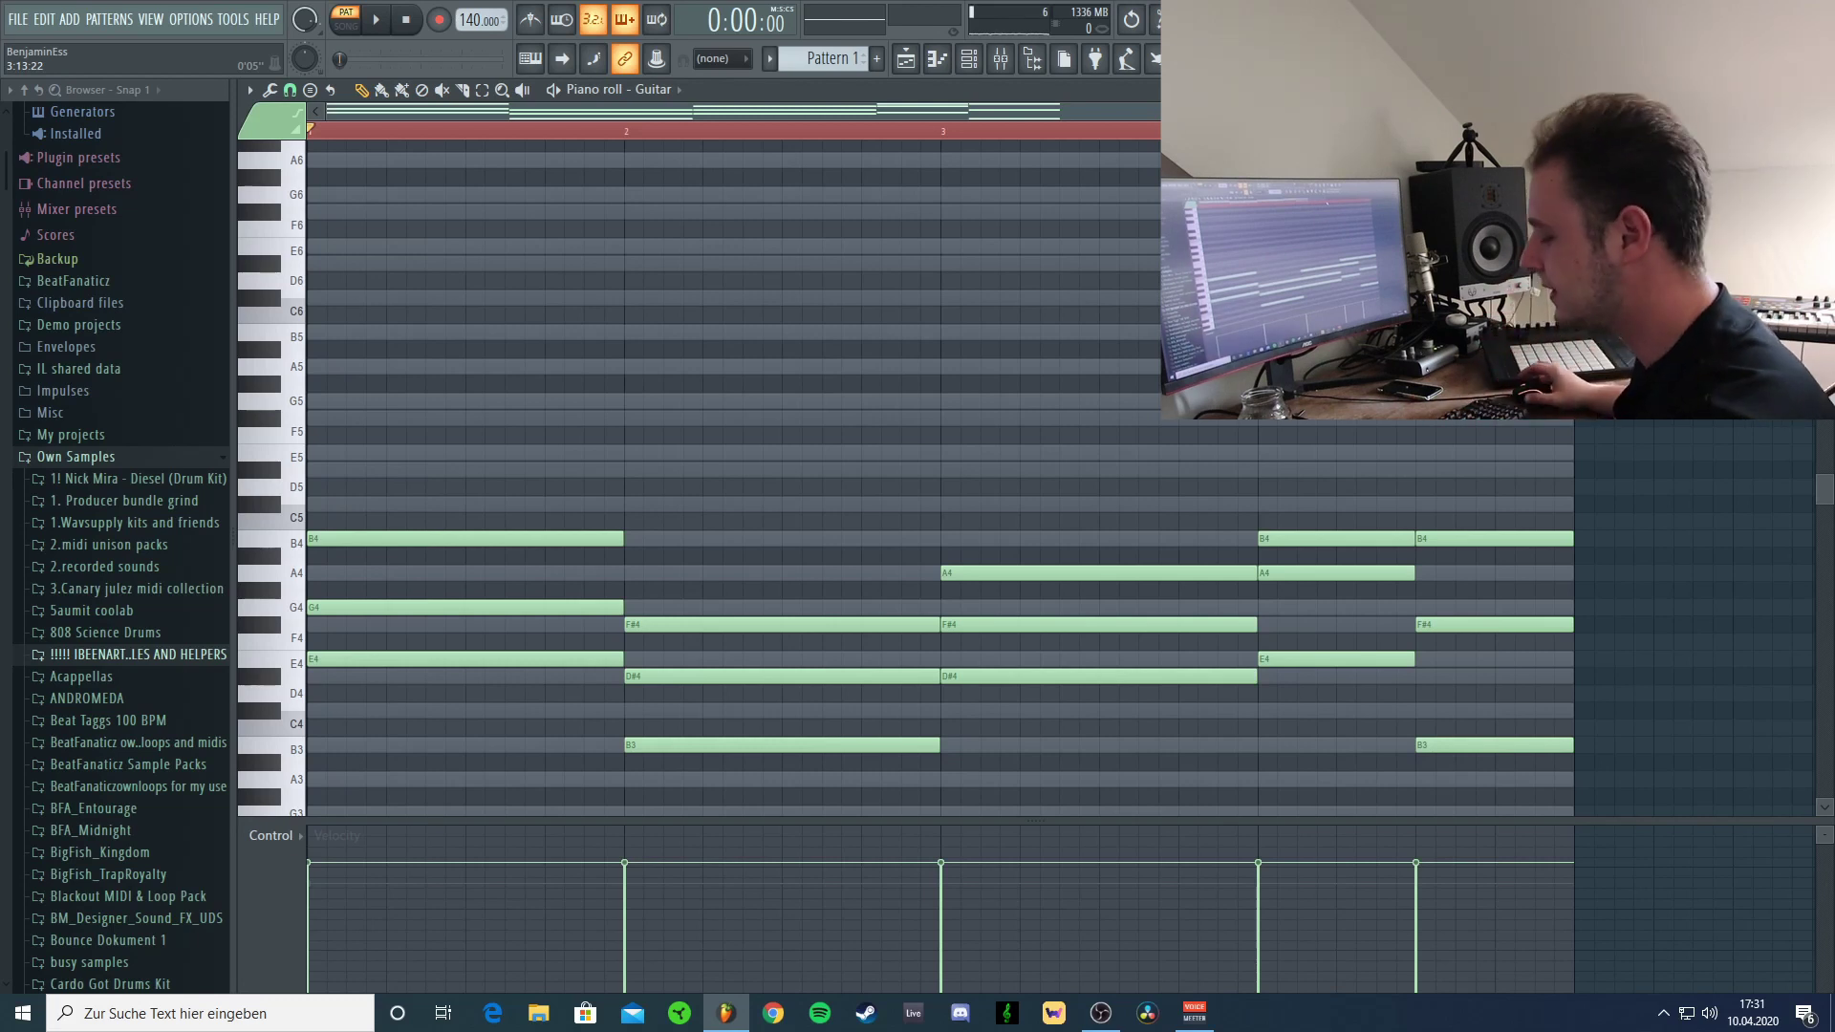
Duplicate the whole progression one octave higher and play both layers together.
{"action": "key", "text": "ctrl+a"}
{"action": "left_click_drag", "start_coordinate": [1603, 641], "coordinate": [1623, 435]}
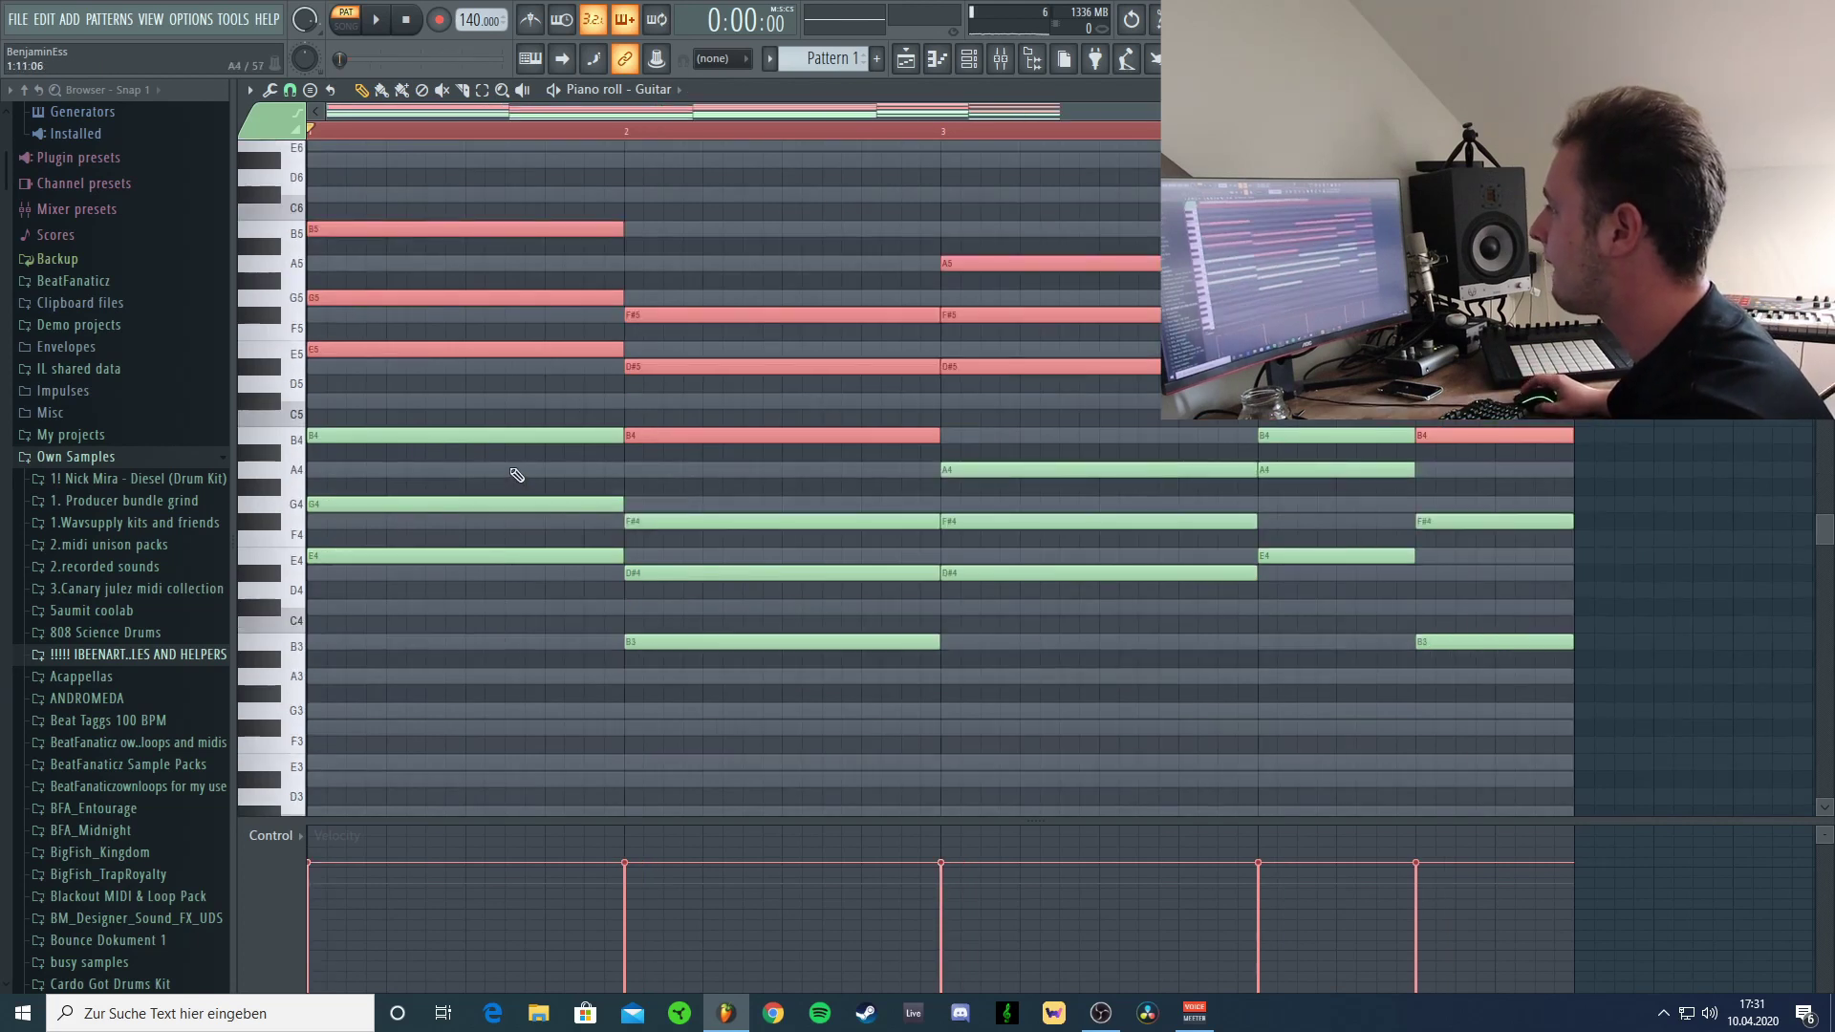
{"action": "key", "text": "space"}
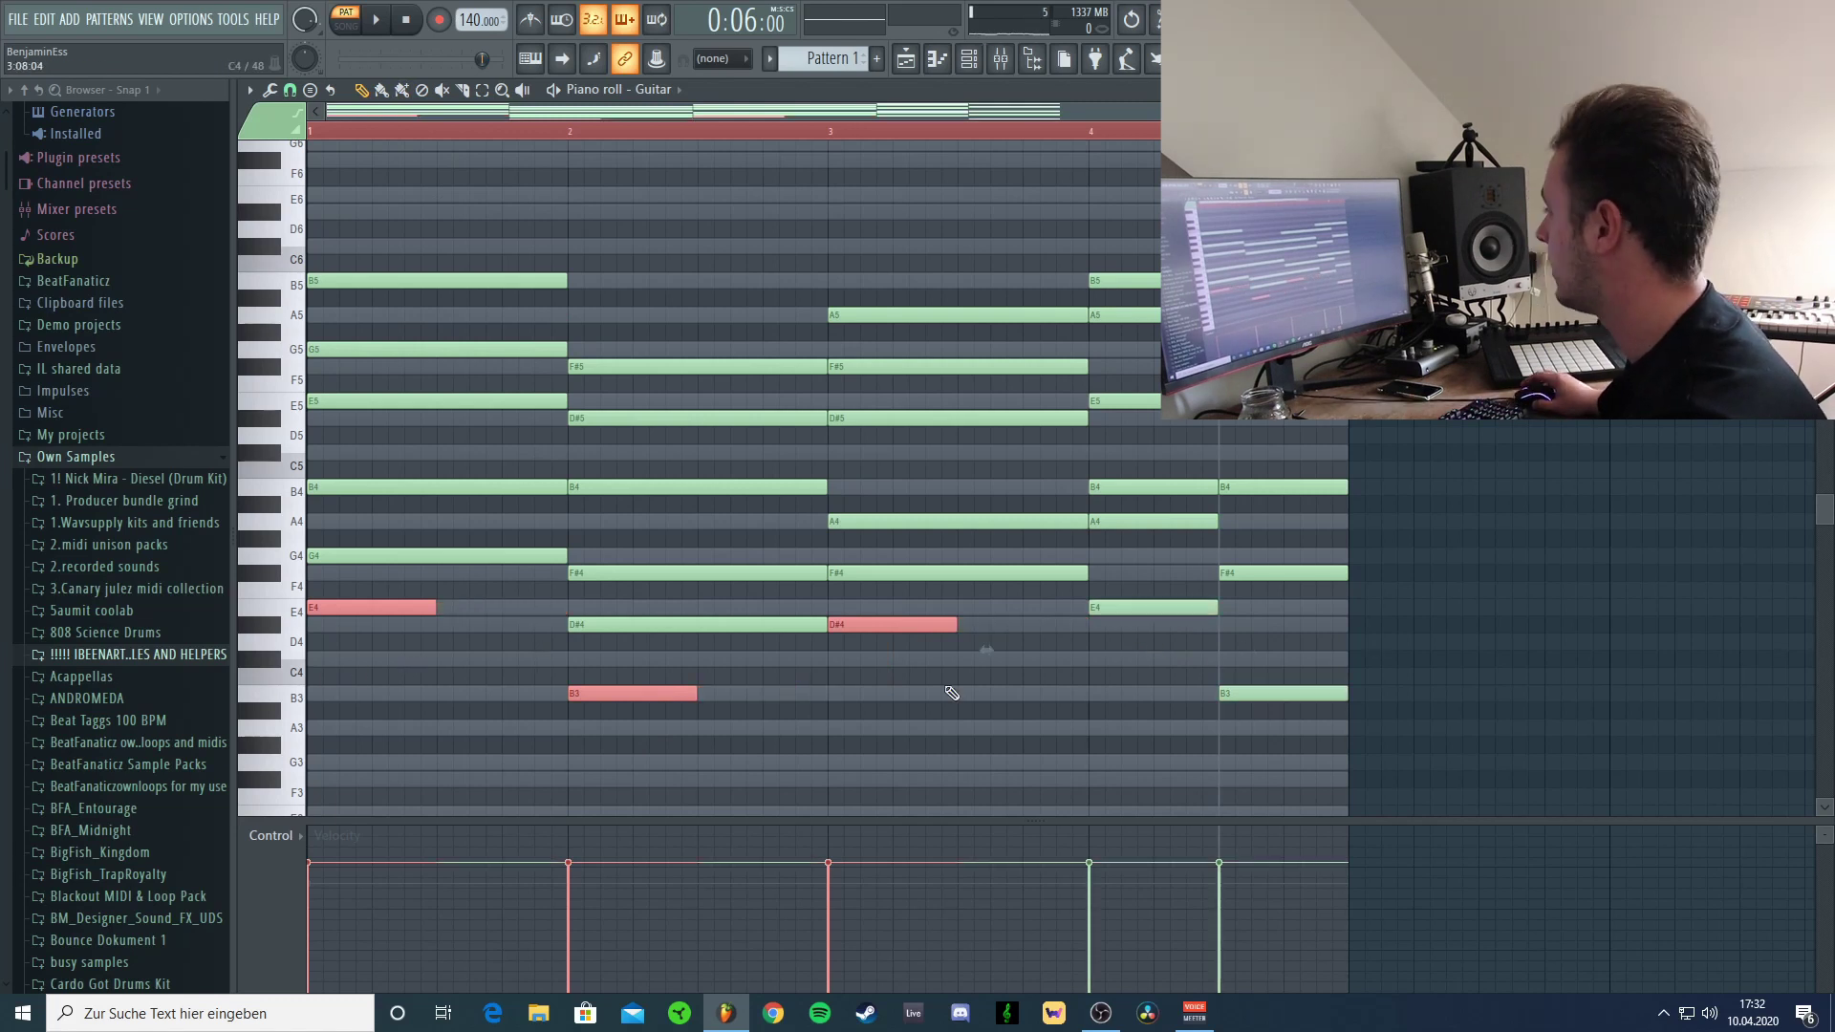
Shorten the lowest notes in bars 1 to 3 to half a bar, repeat each in the bar's second half, and play the result.
{"action": "left_click", "coordinate": [947, 688], "text": "ctrl"}
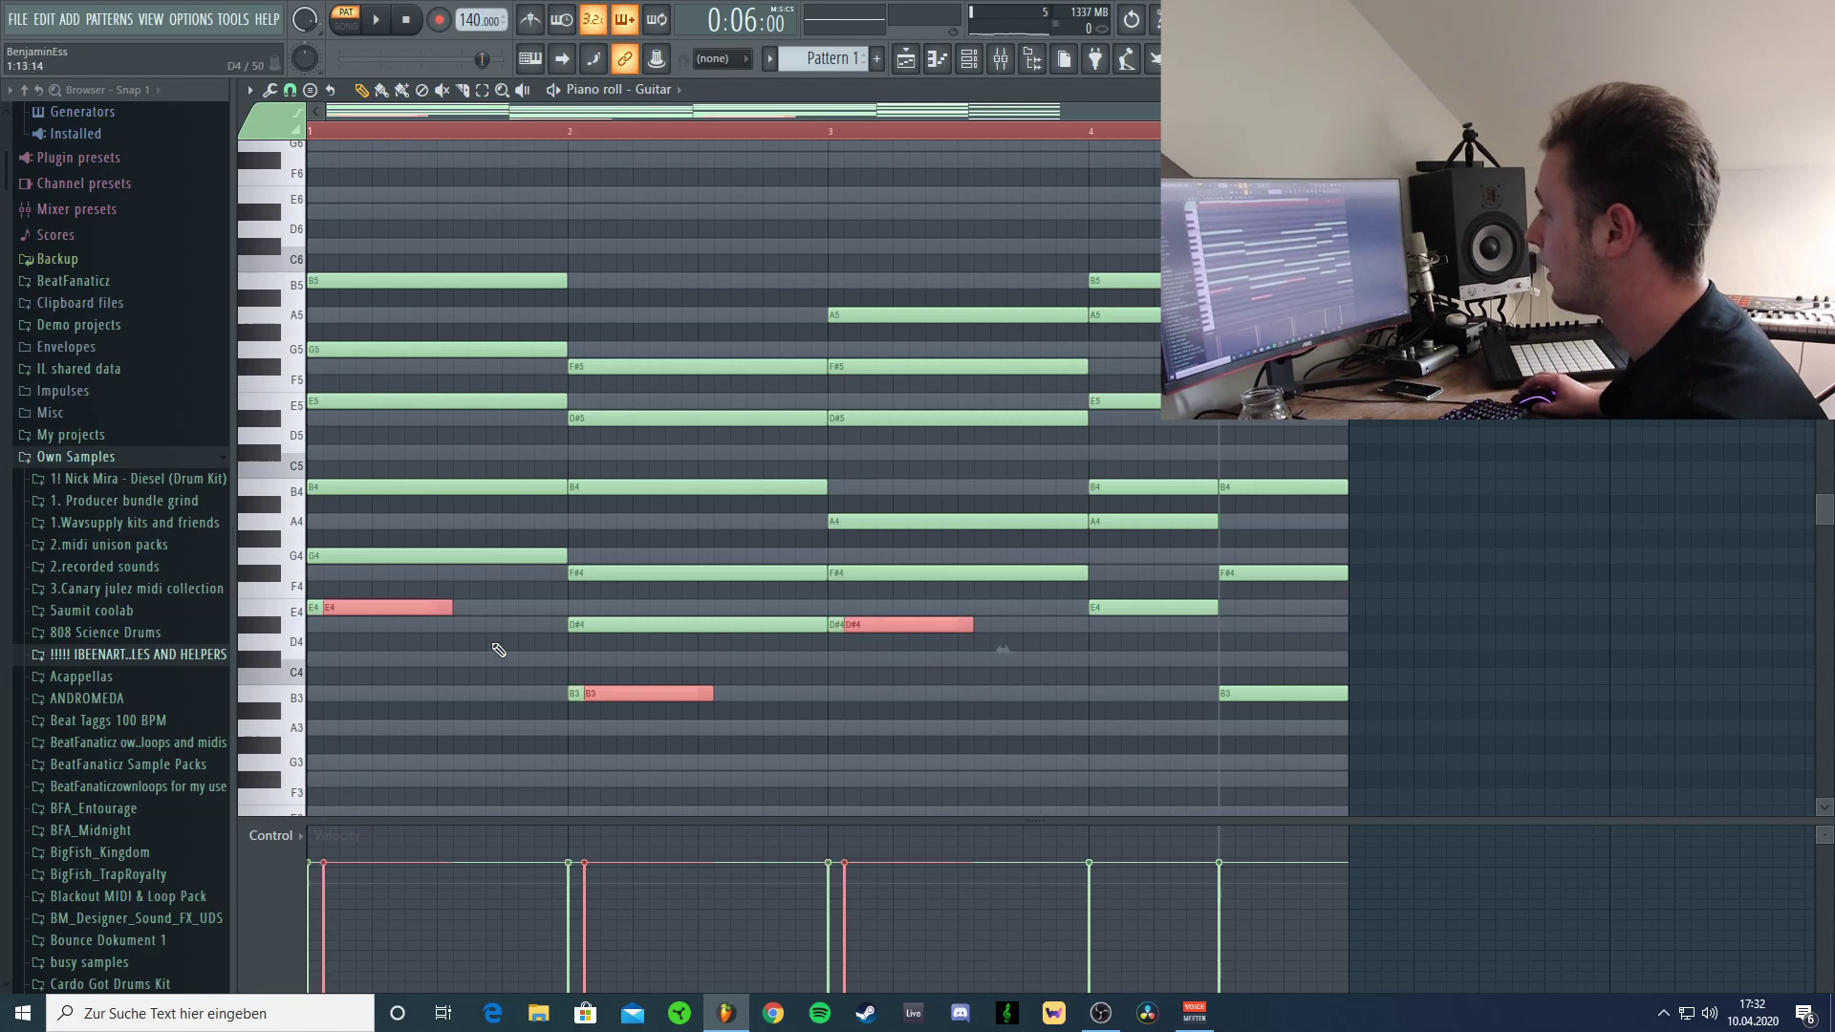
{"action": "key", "text": "ctrl+b"}
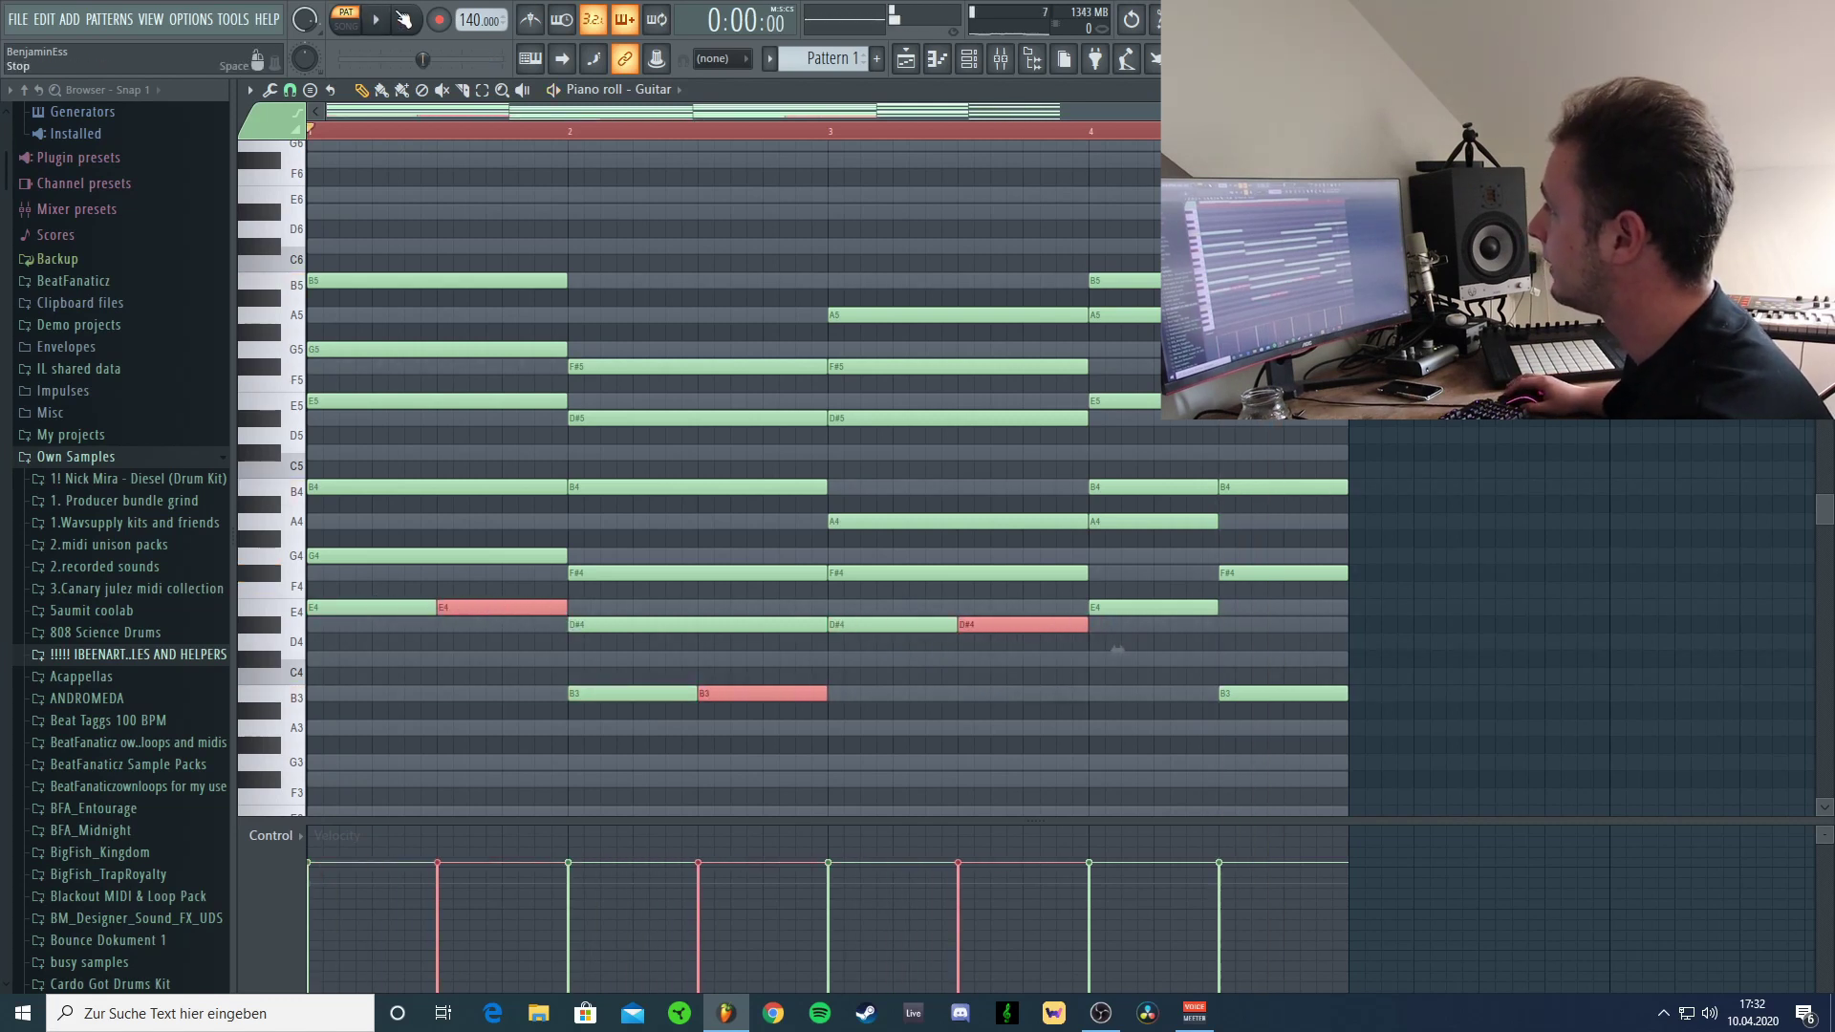
{"action": "key", "text": "space"}
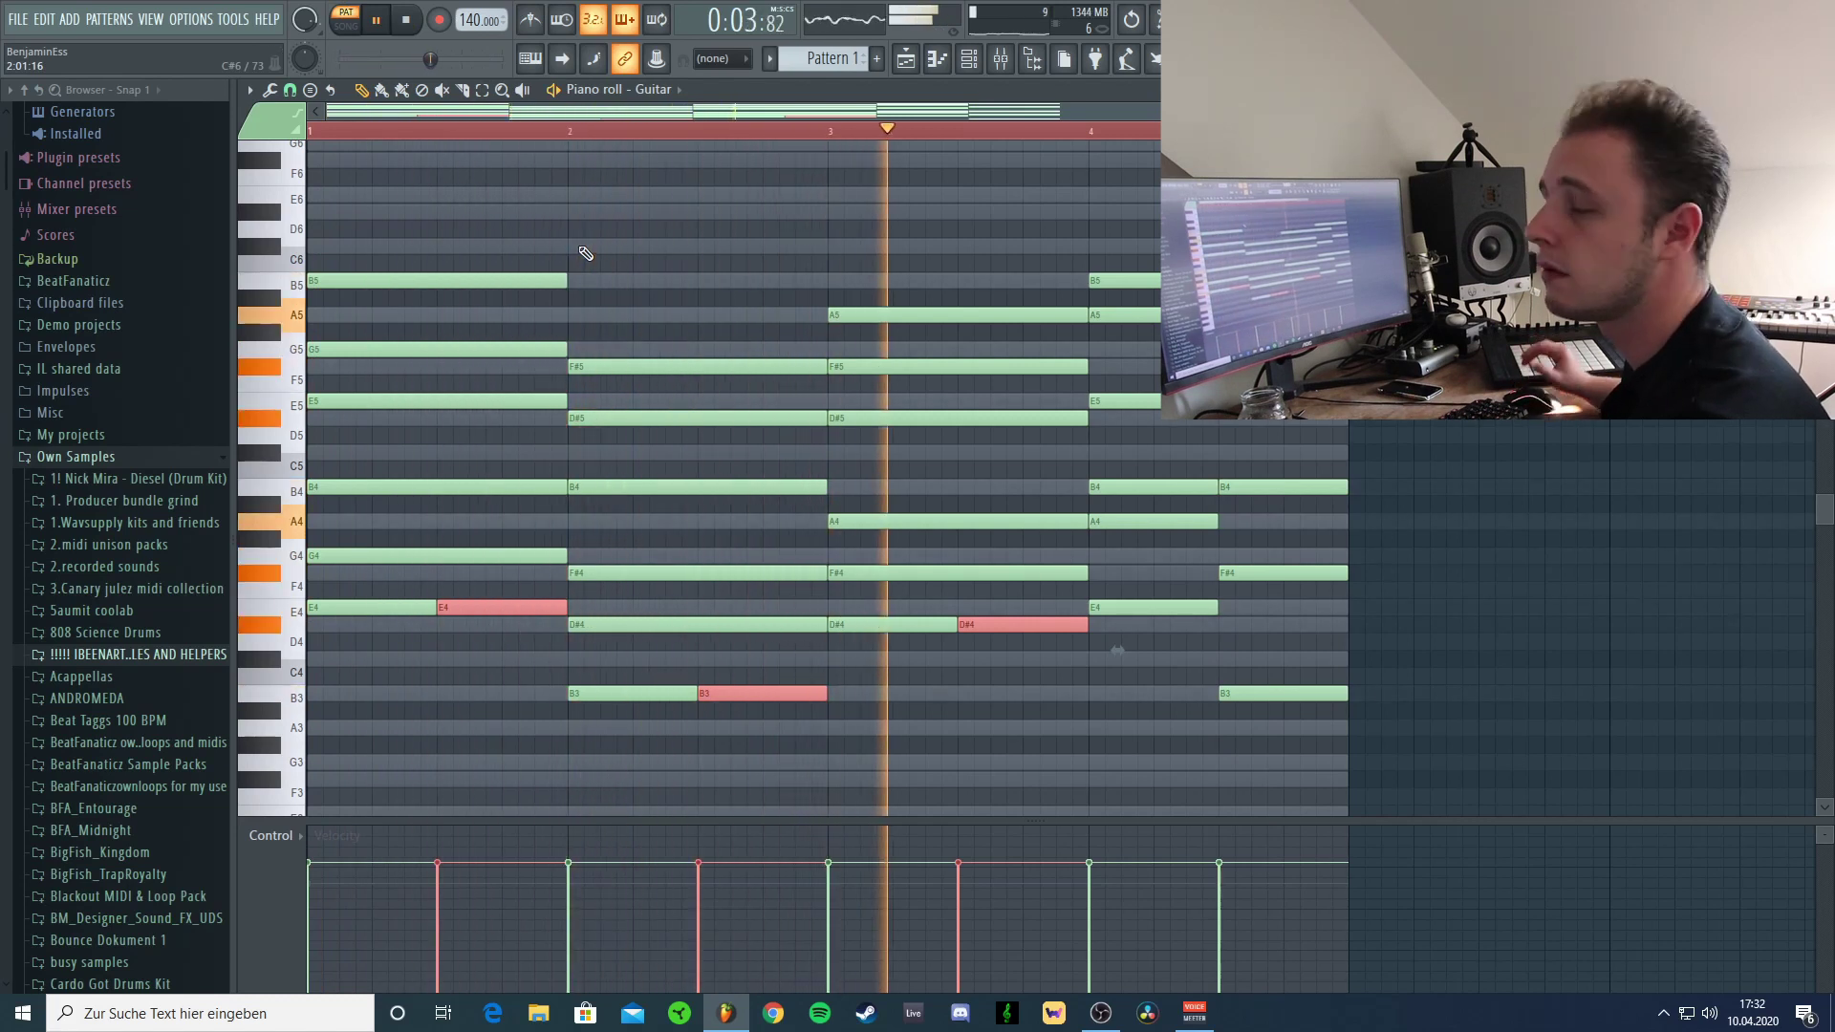
{"action": "key", "text": "space"}
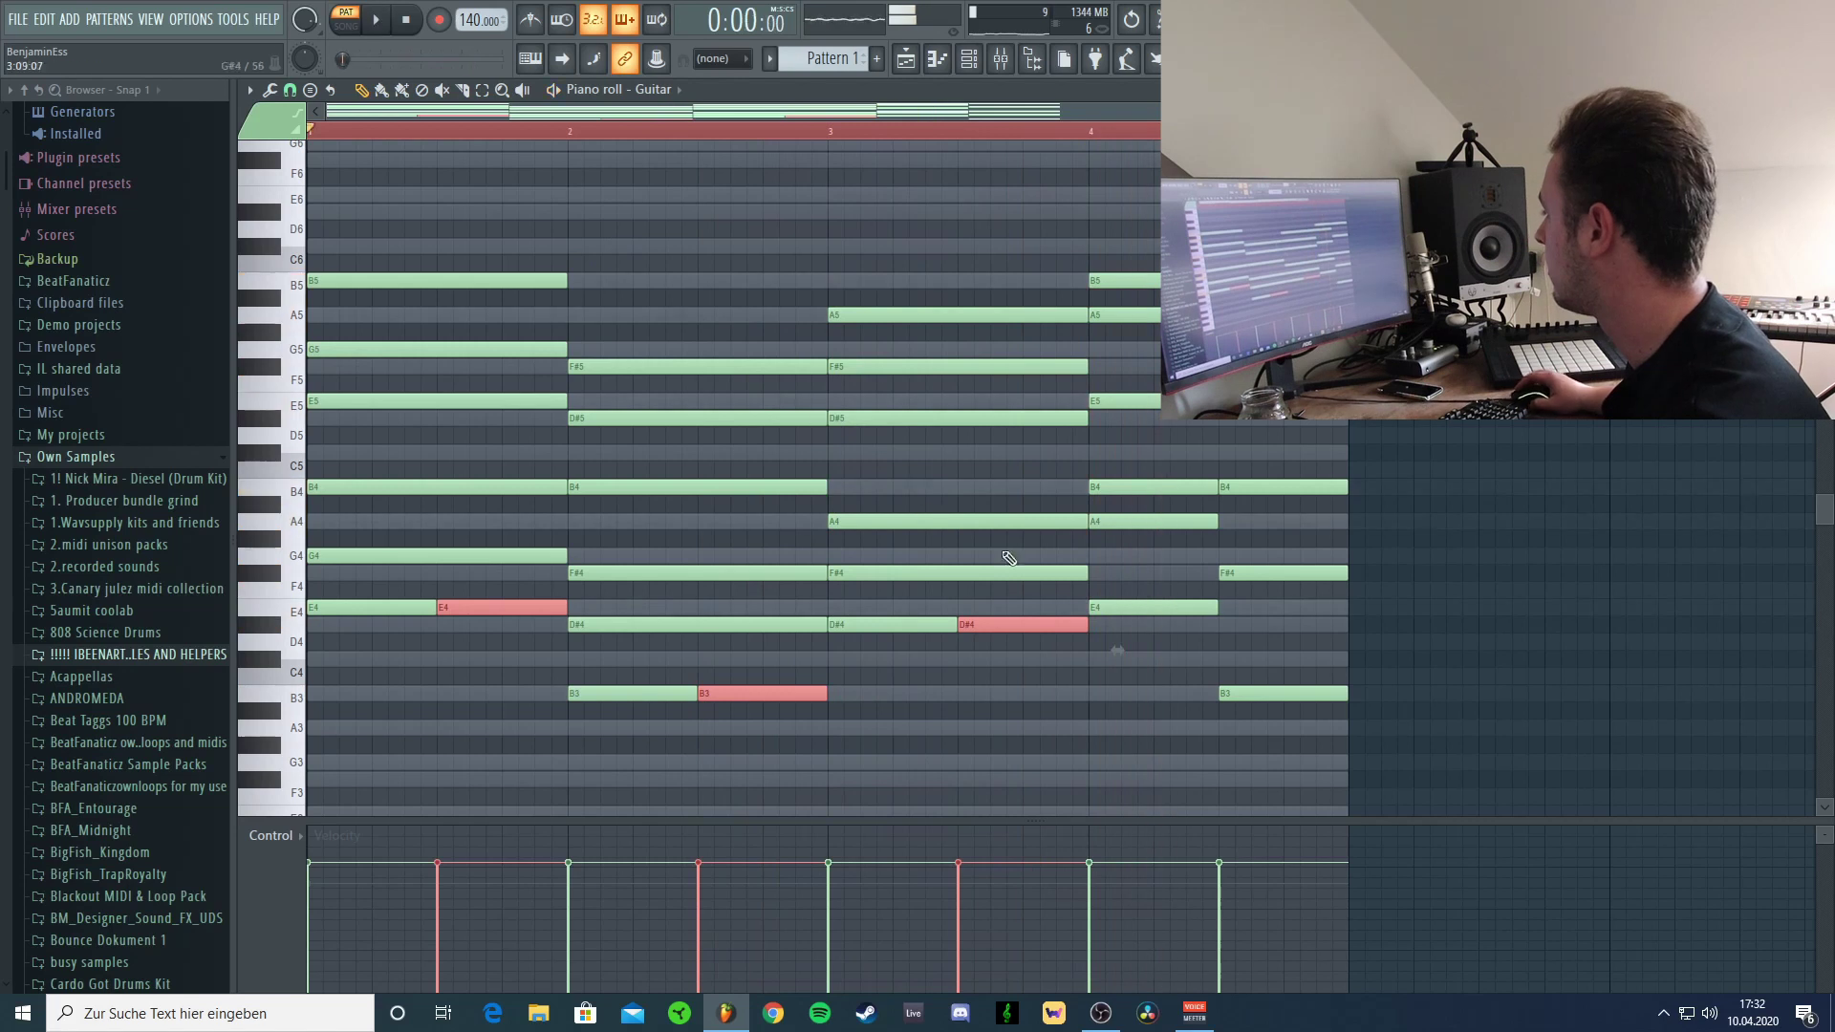
Split the lowest notes E4 and B3 in bar 4 into two quarter-bar notes each and play the progression.
{"action": "left_click", "coordinate": [1209, 627]}
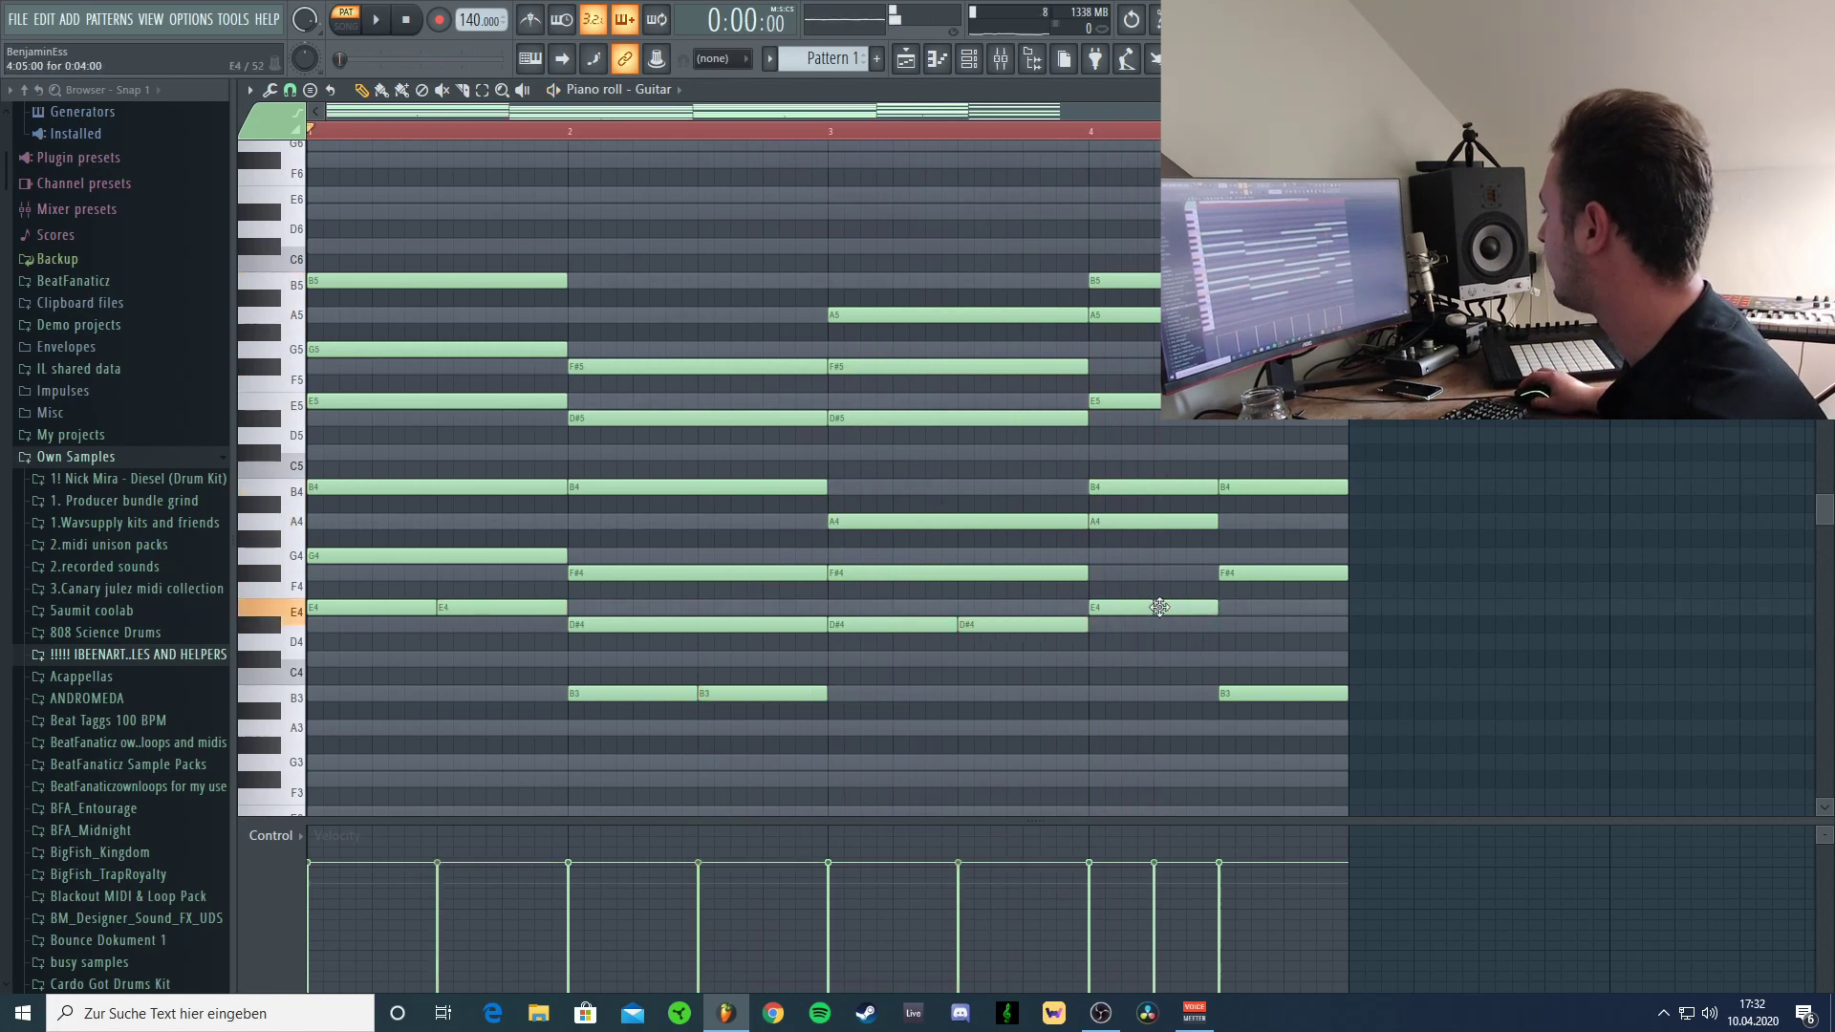
{"action": "left_click", "coordinate": [1292, 694]}
{"action": "key", "text": "space"}
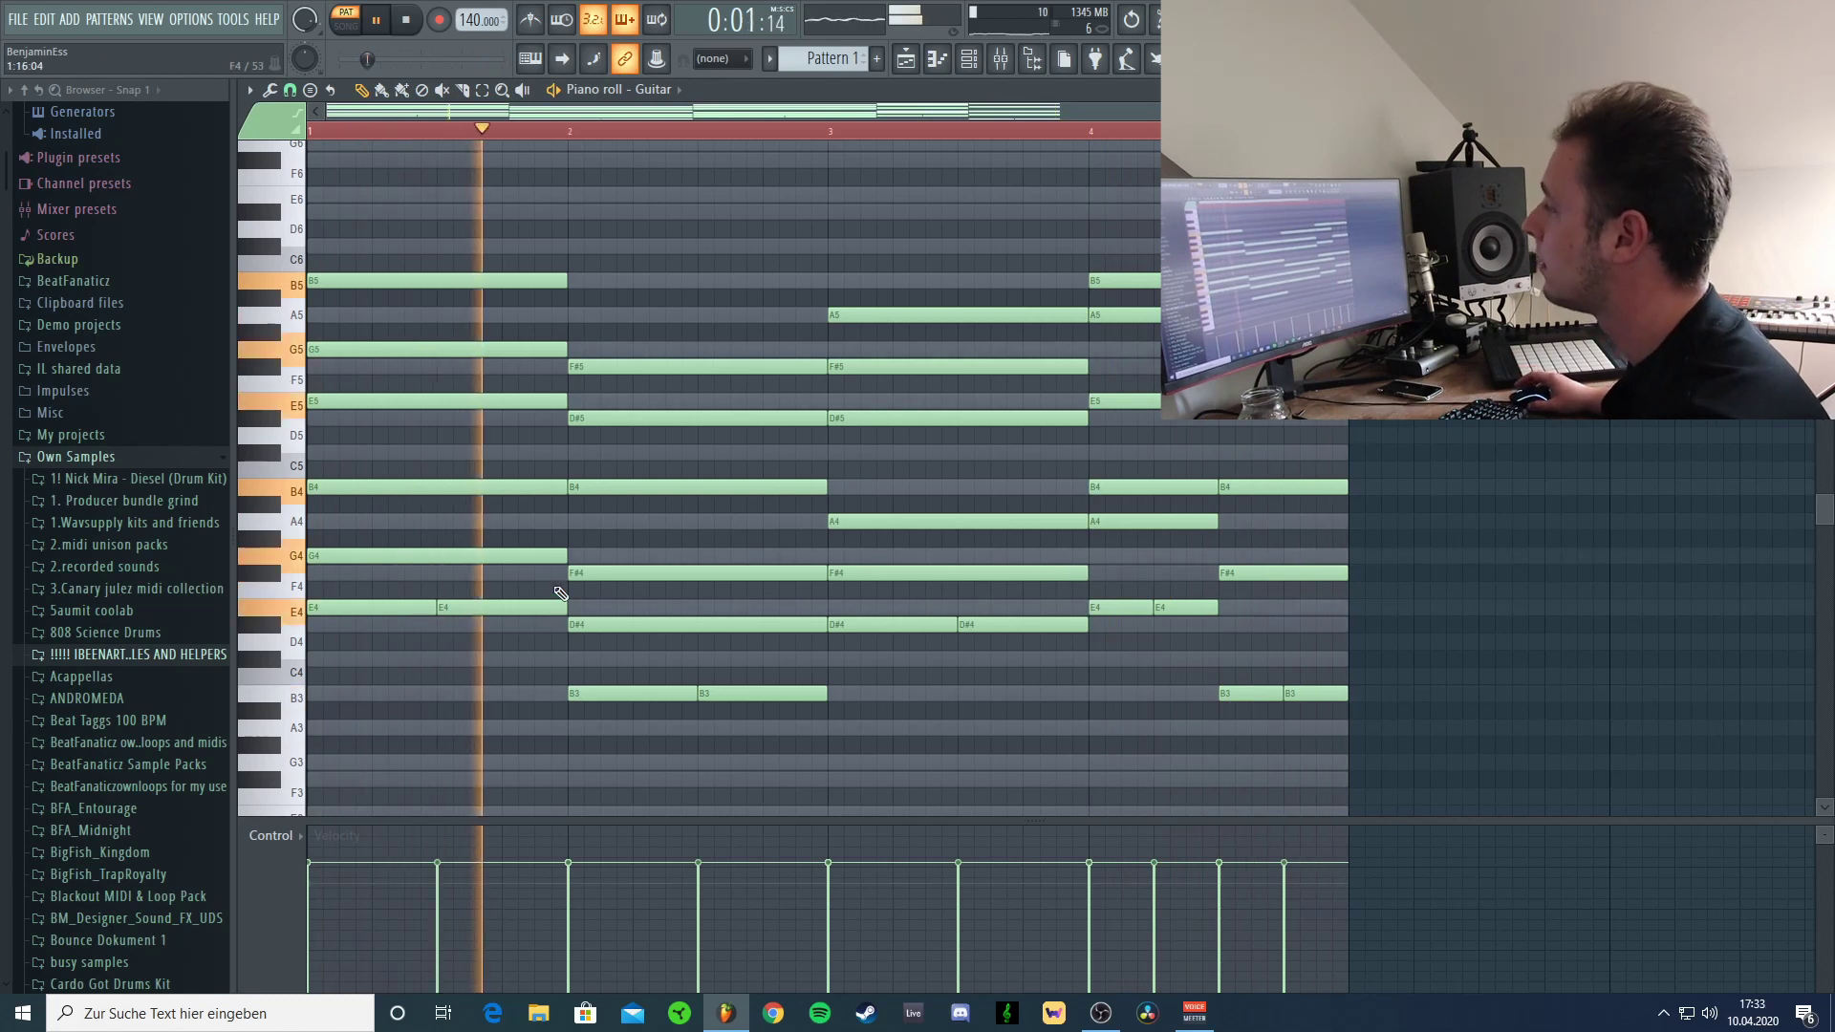
{"action": "key", "text": "space"}
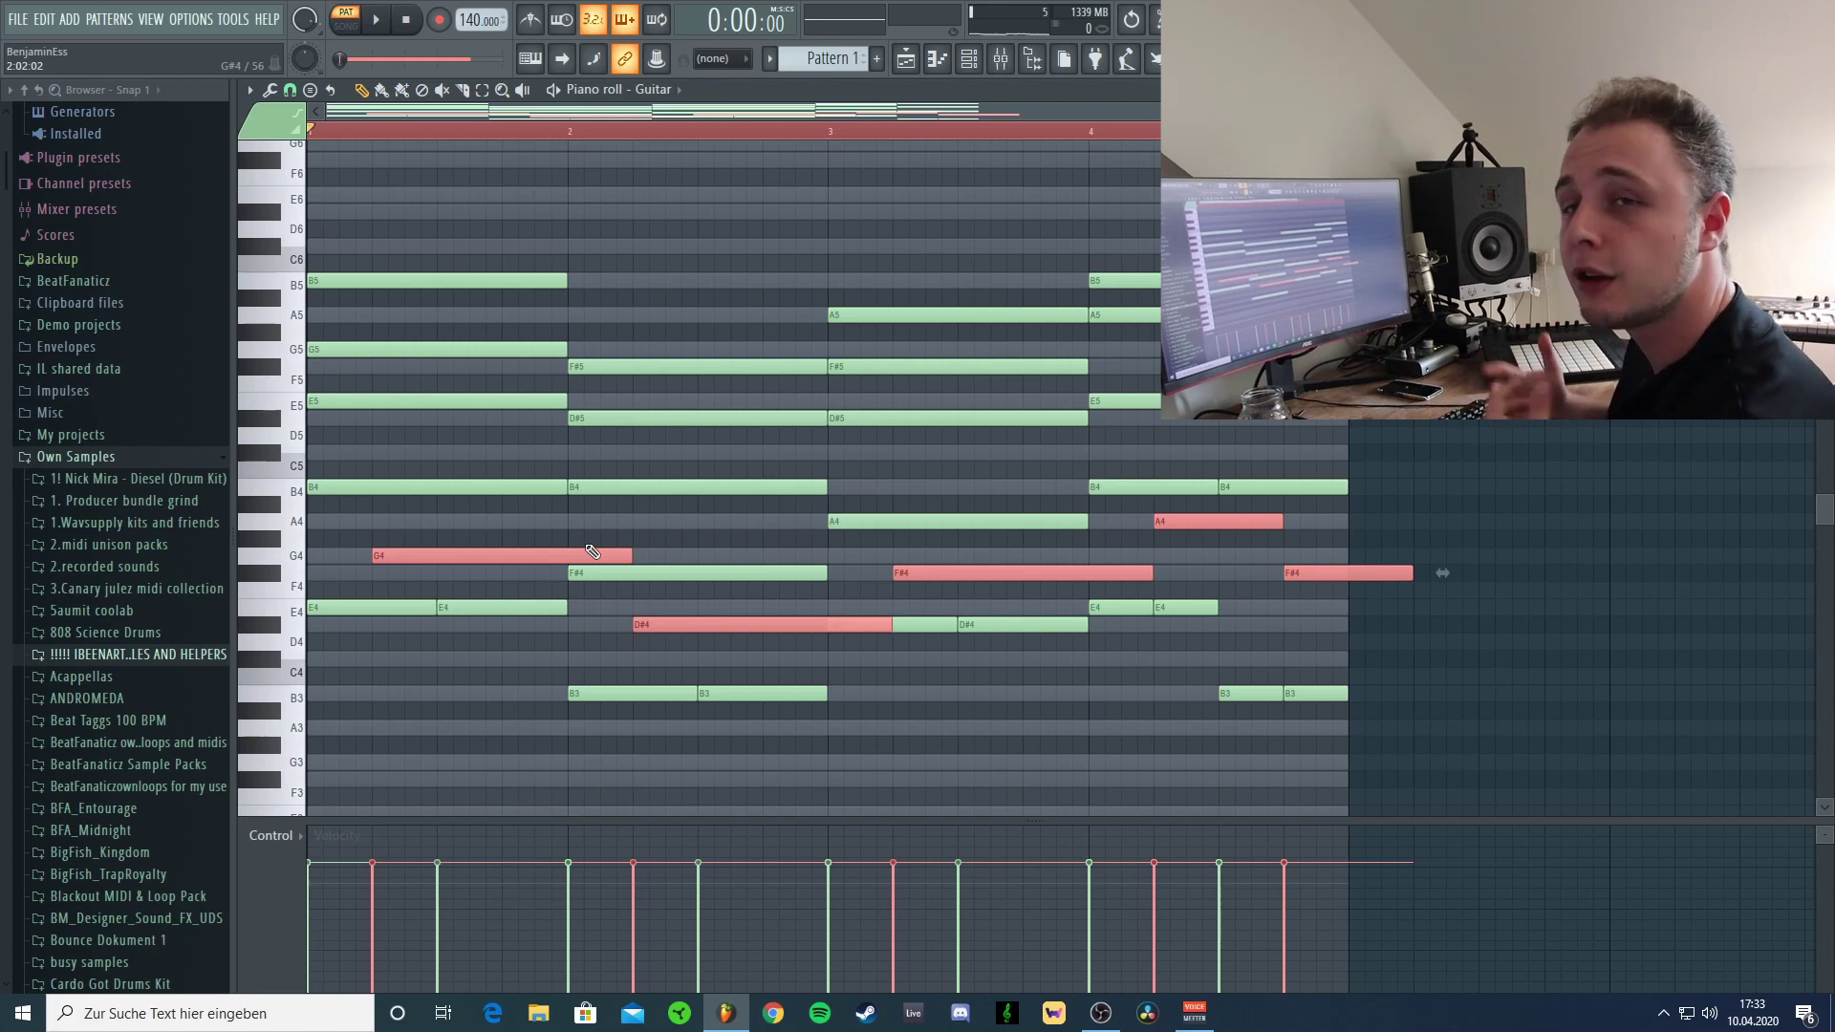
Delay each chord's second note by a quarter bar and third note by three eighths, trim them to the chord ends, and play.
{"action": "key", "text": "space"}
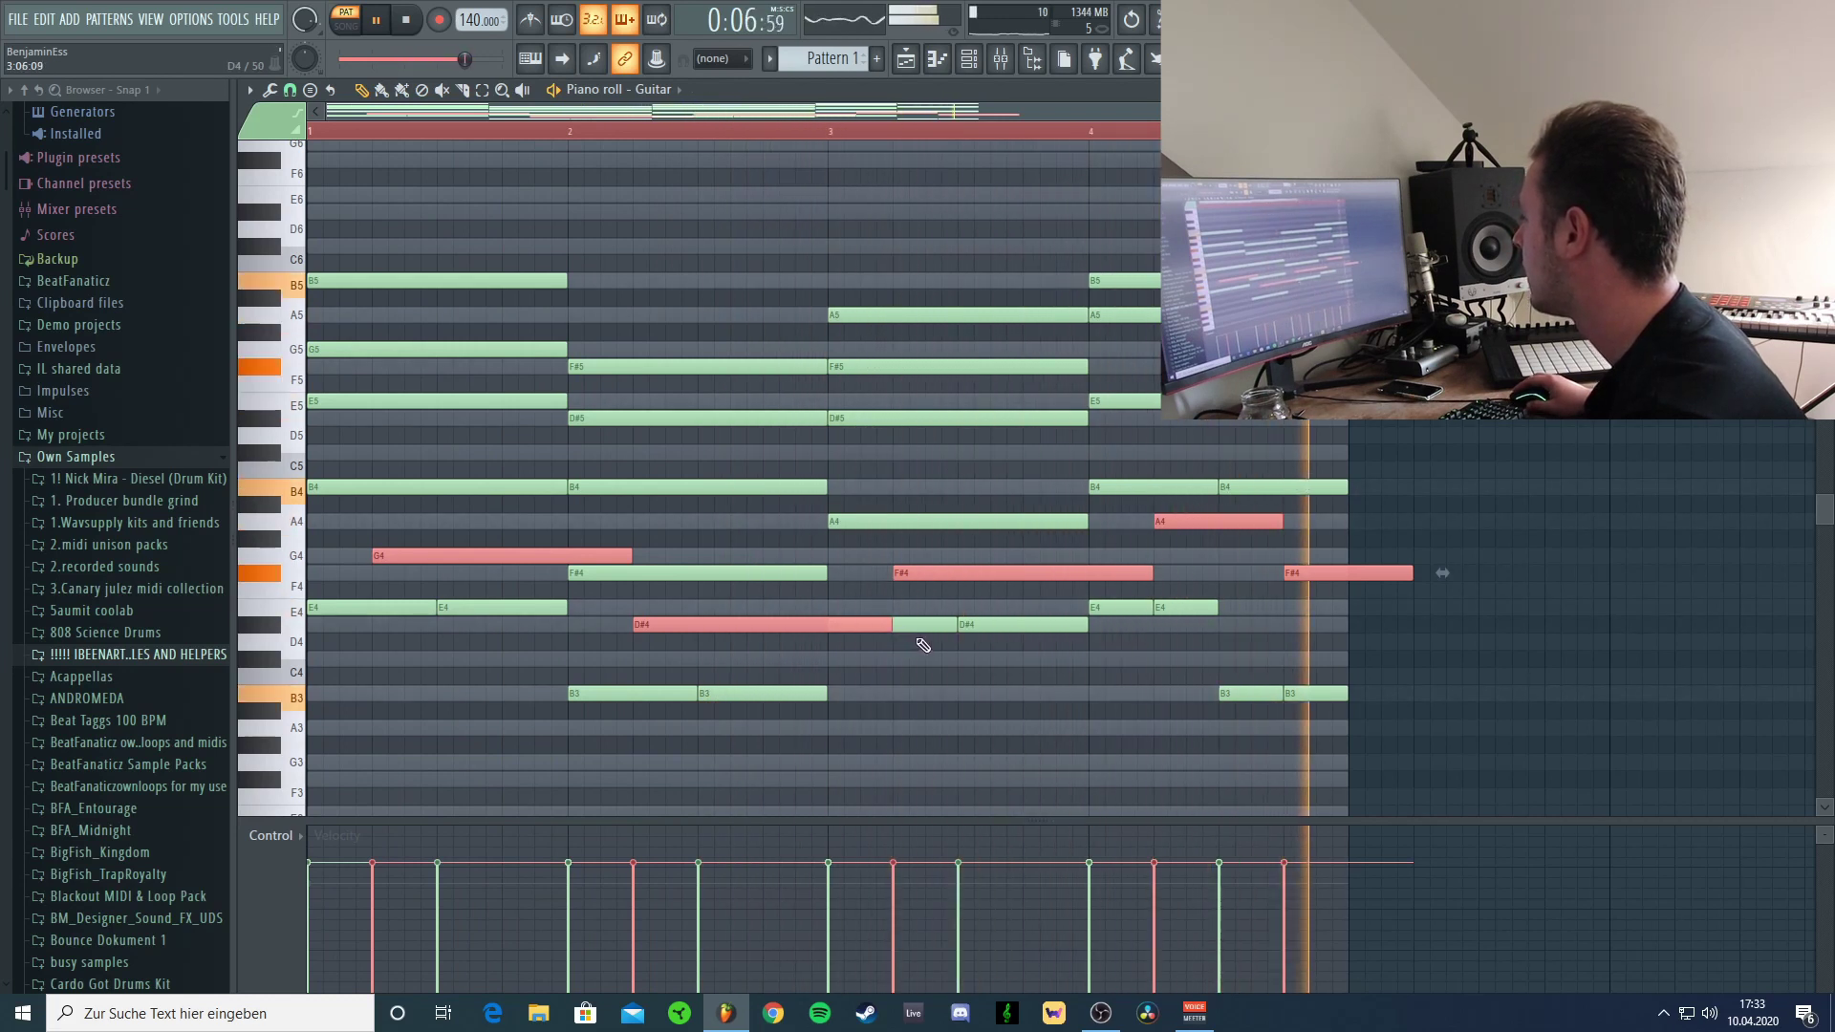
{"action": "key", "text": "space"}
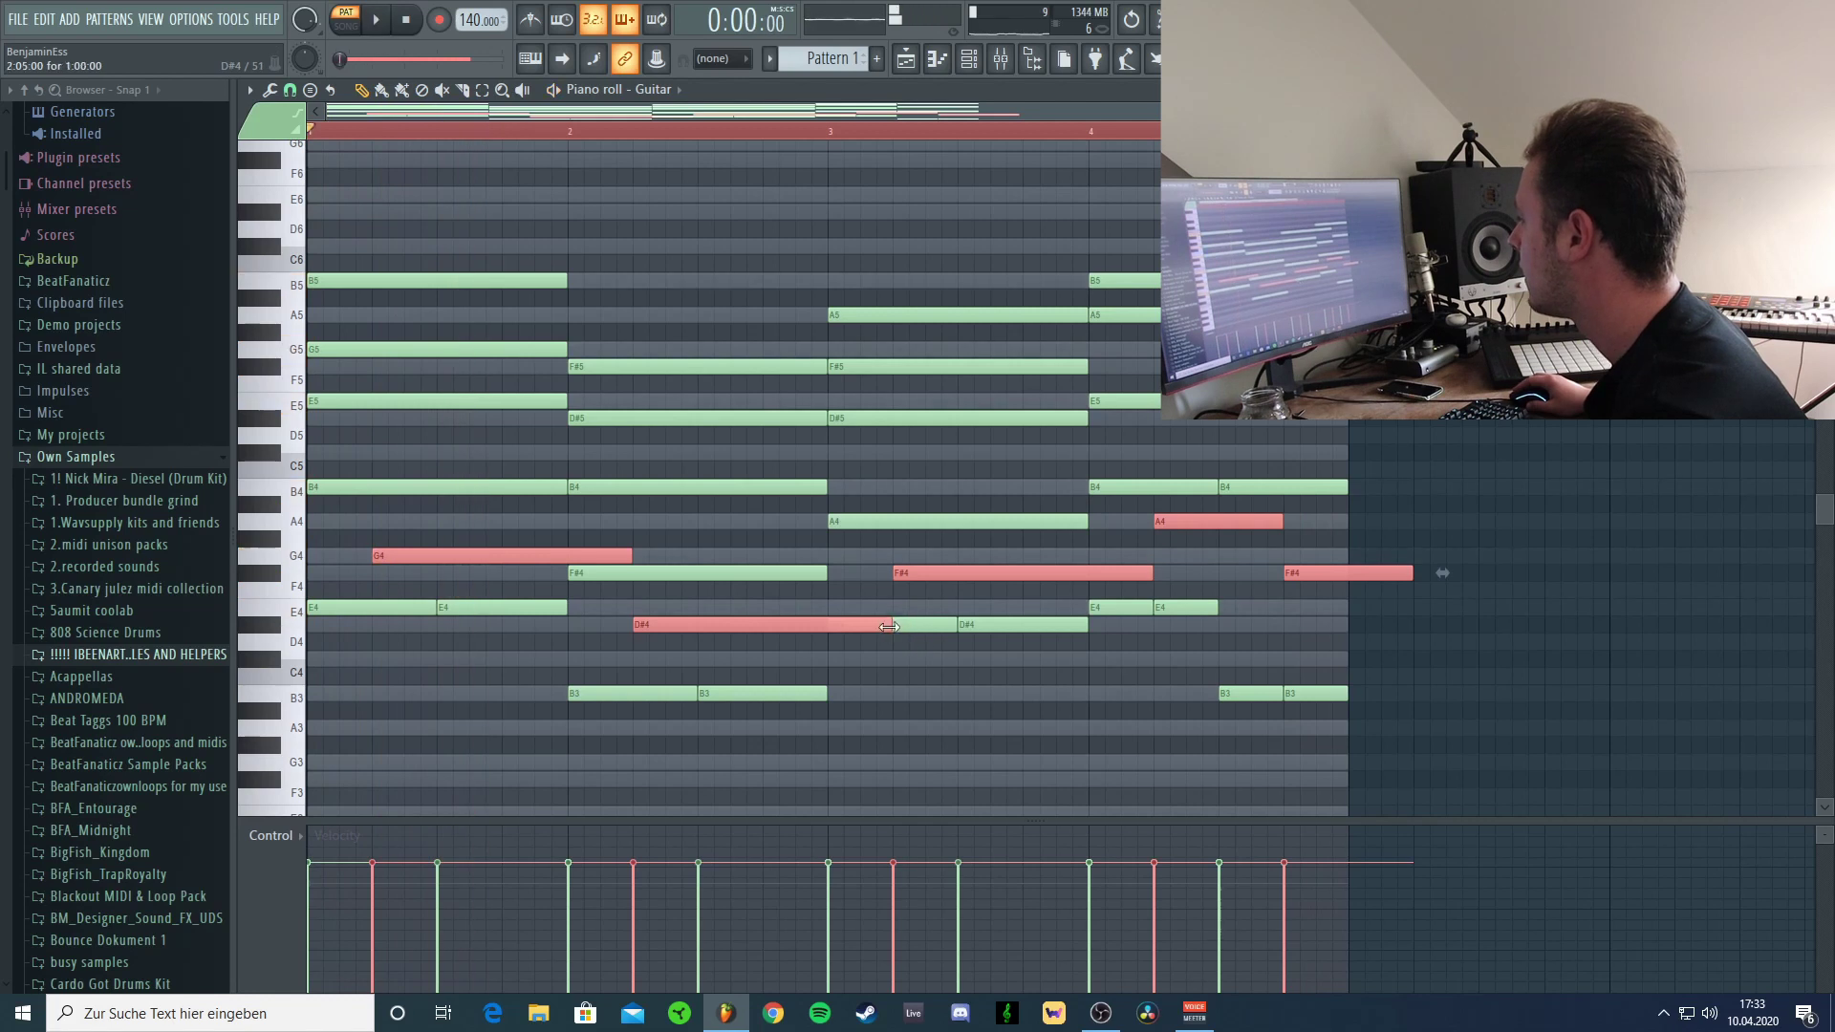
{"action": "key", "text": "ctrl+z"}
{"action": "key", "text": "ctrl+z"}
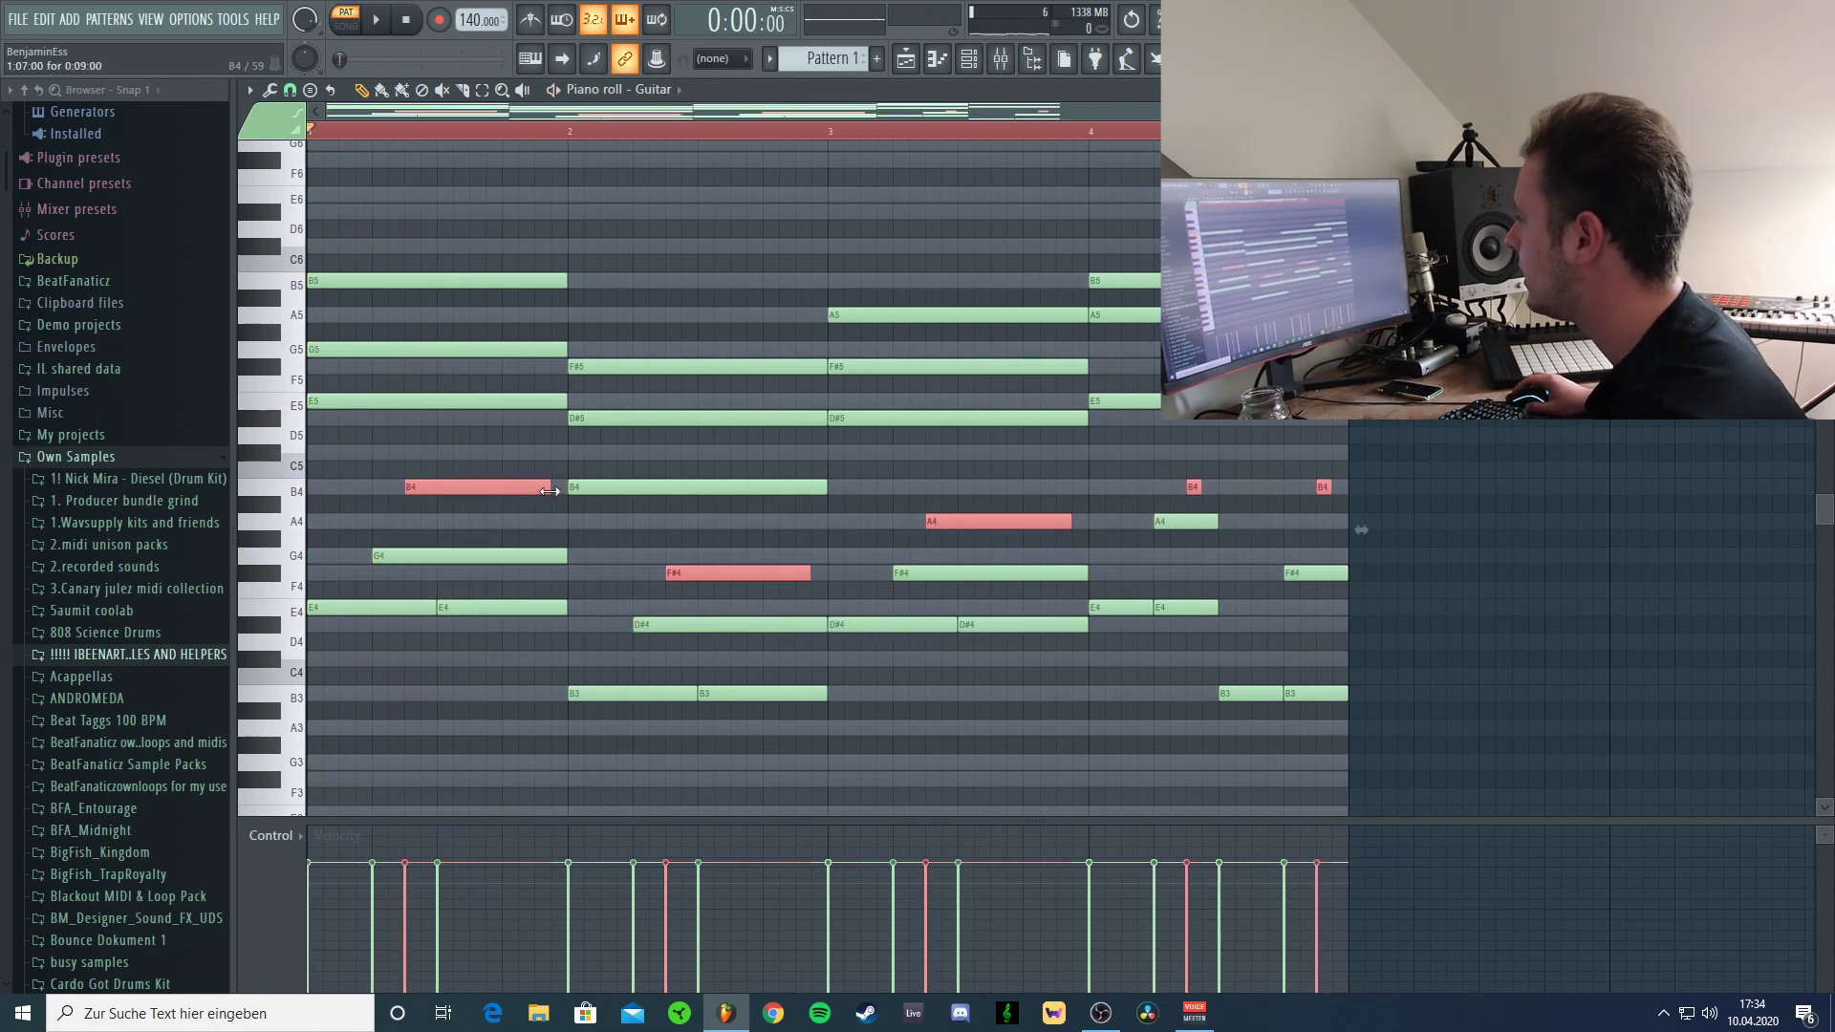
{"action": "key", "text": "space"}
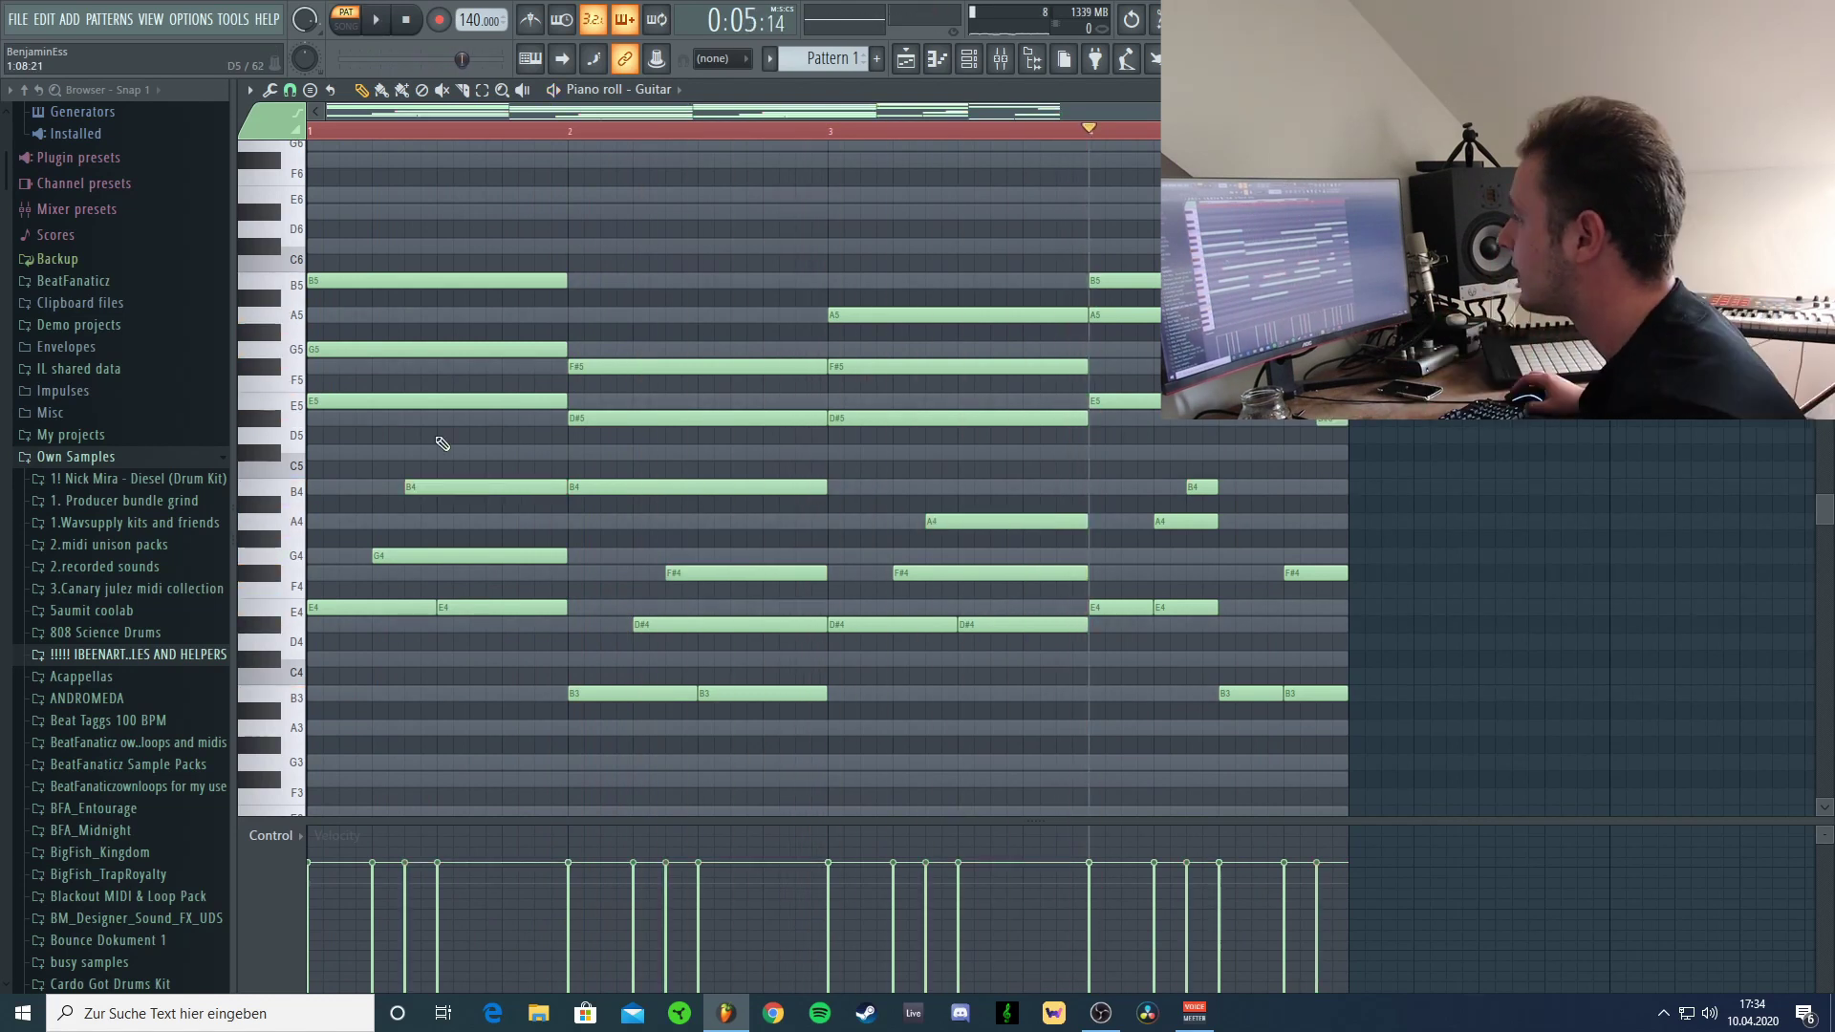
Delay each chord's fourth note by half a bar, play the pattern, and trim overhanging notes to the bar ends.
{"action": "right_click", "coordinate": [442, 440], "text": "ctrl"}
{"action": "left_click", "coordinate": [459, 375], "text": "ctrl"}
{"action": "left_click", "coordinate": [774, 477], "text": "ctrl"}
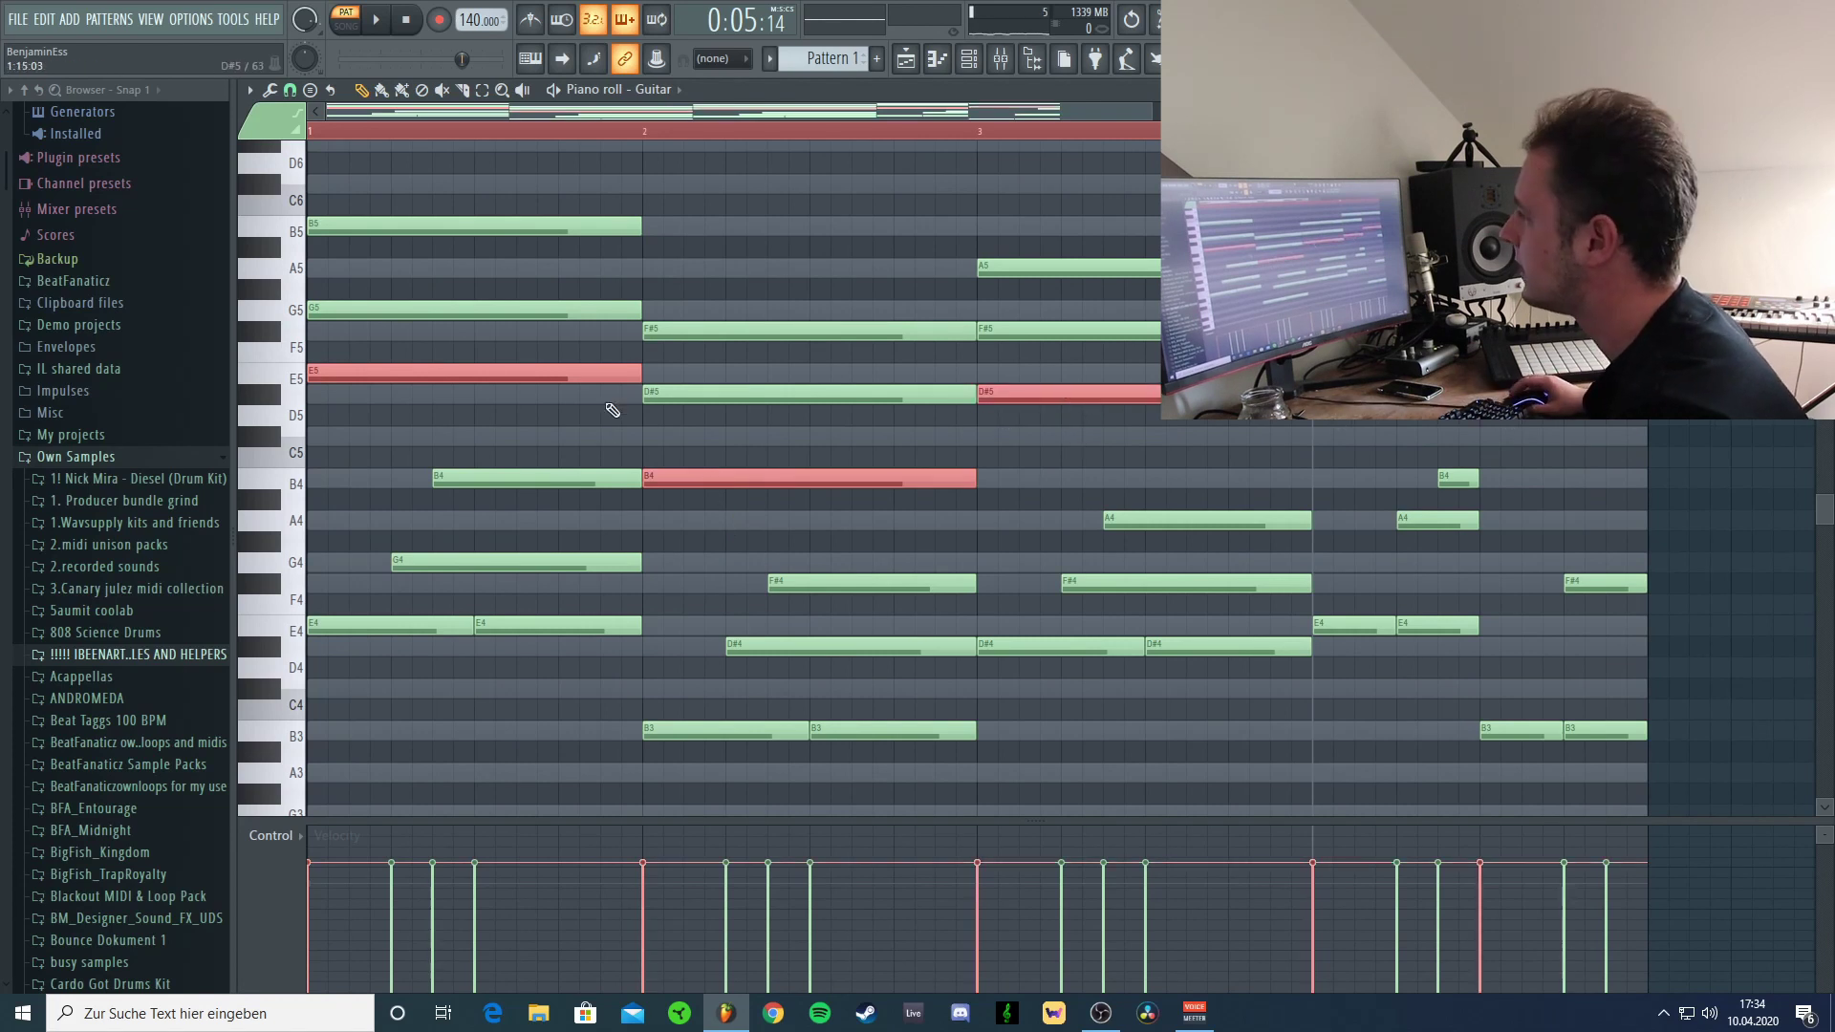
{"action": "left_click_drag", "start_coordinate": [636, 366], "coordinate": [597, 384]}
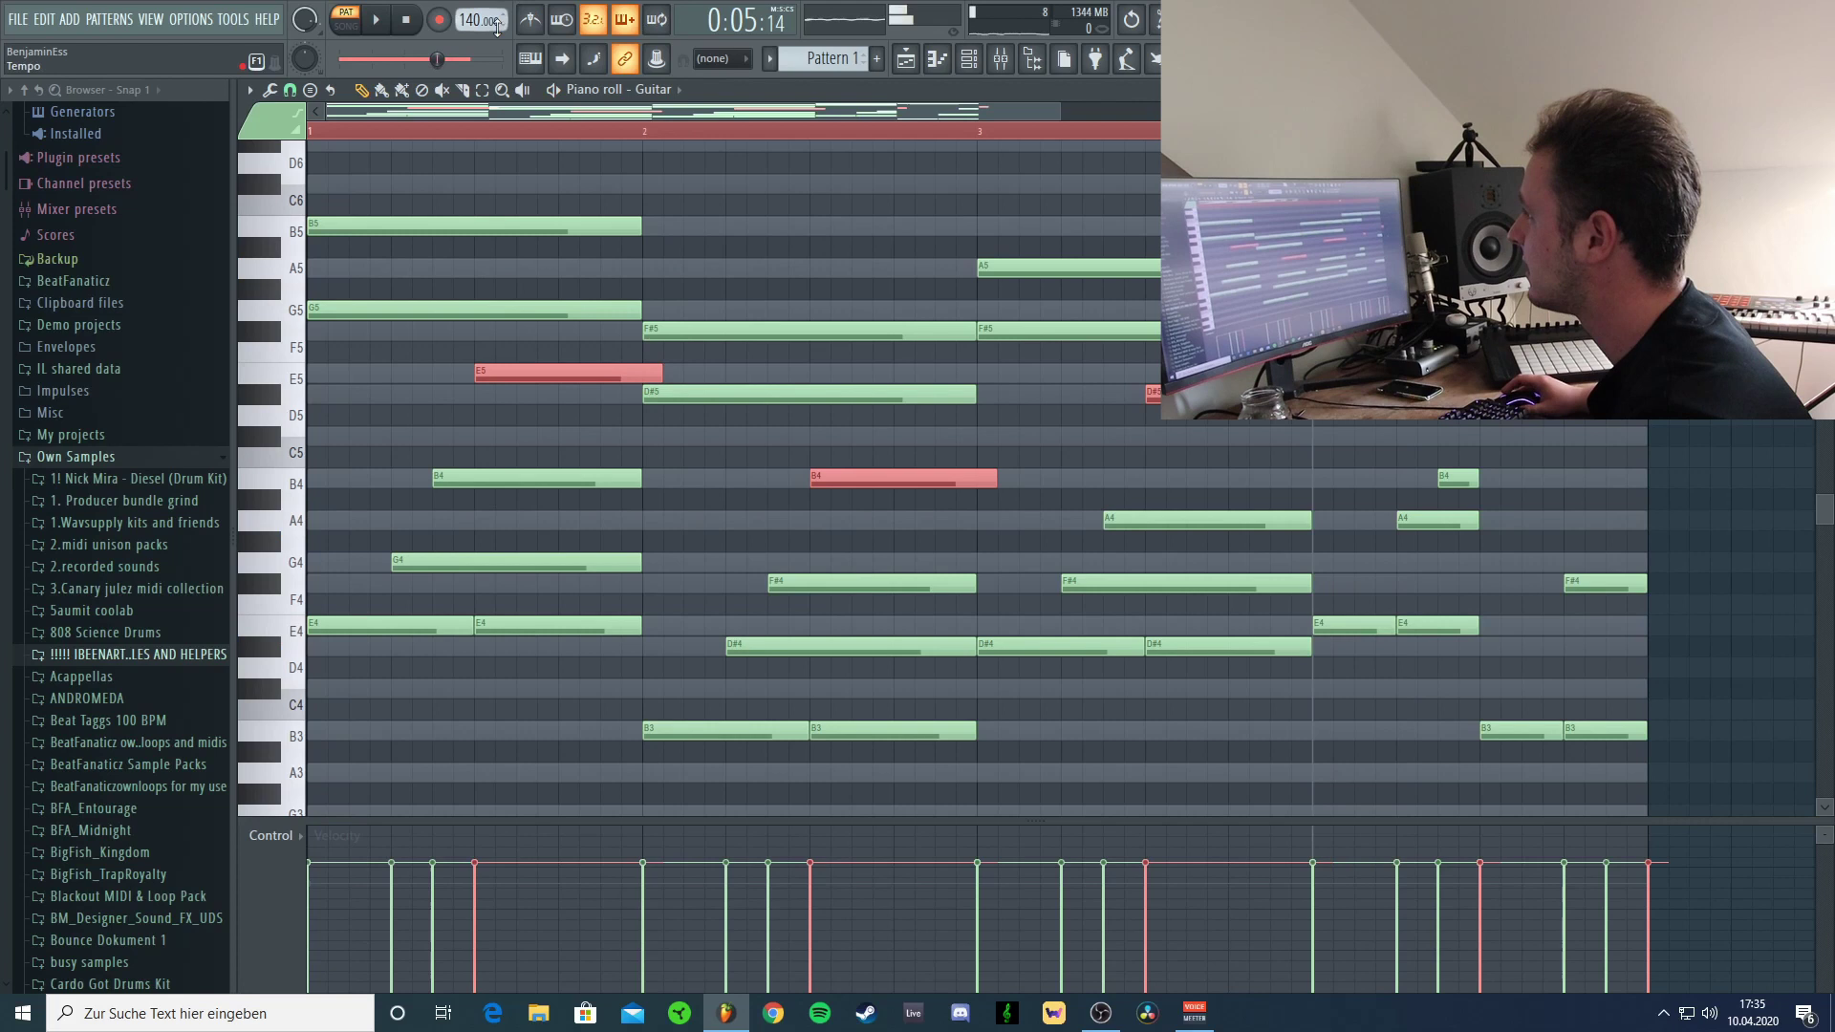
{"action": "key", "text": "space"}
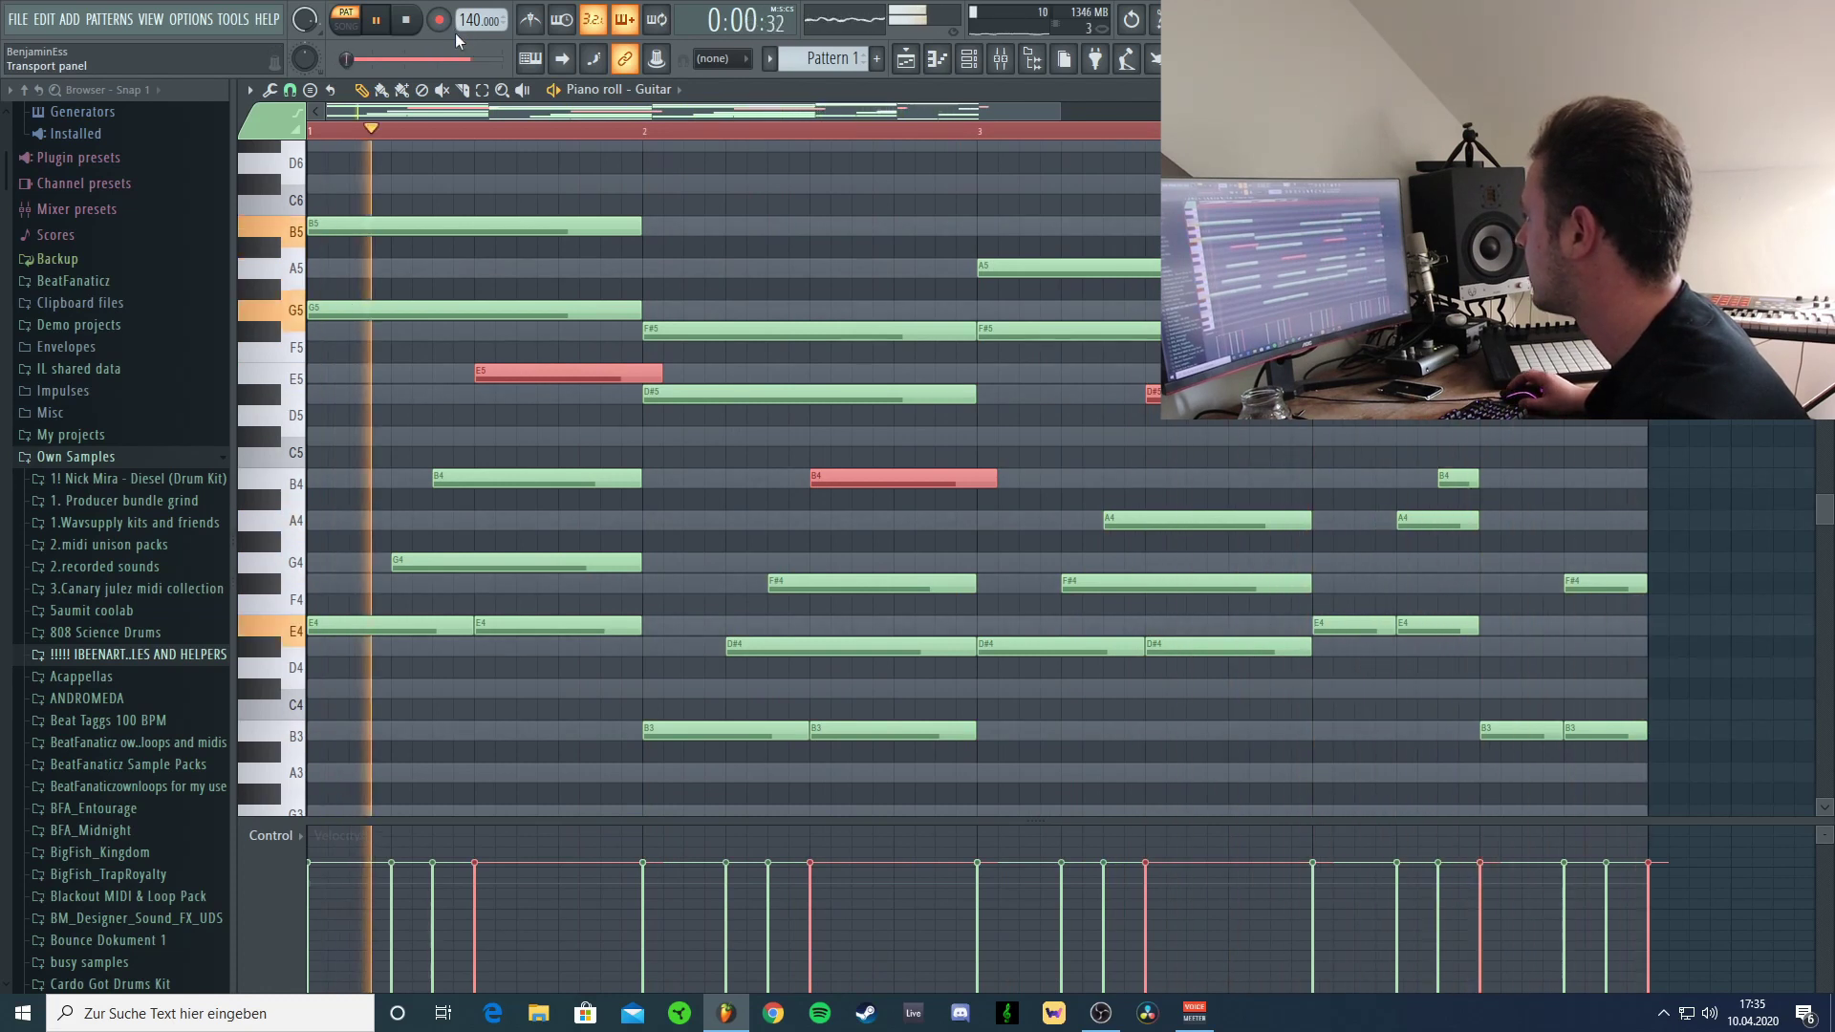
{"action": "key", "text": "space"}
{"action": "left_click", "coordinate": [379, 21]}
{"action": "key", "text": "space"}
{"action": "key", "text": "ctrl+alt+z"}
{"action": "key", "text": "ctrl+alt+z"}
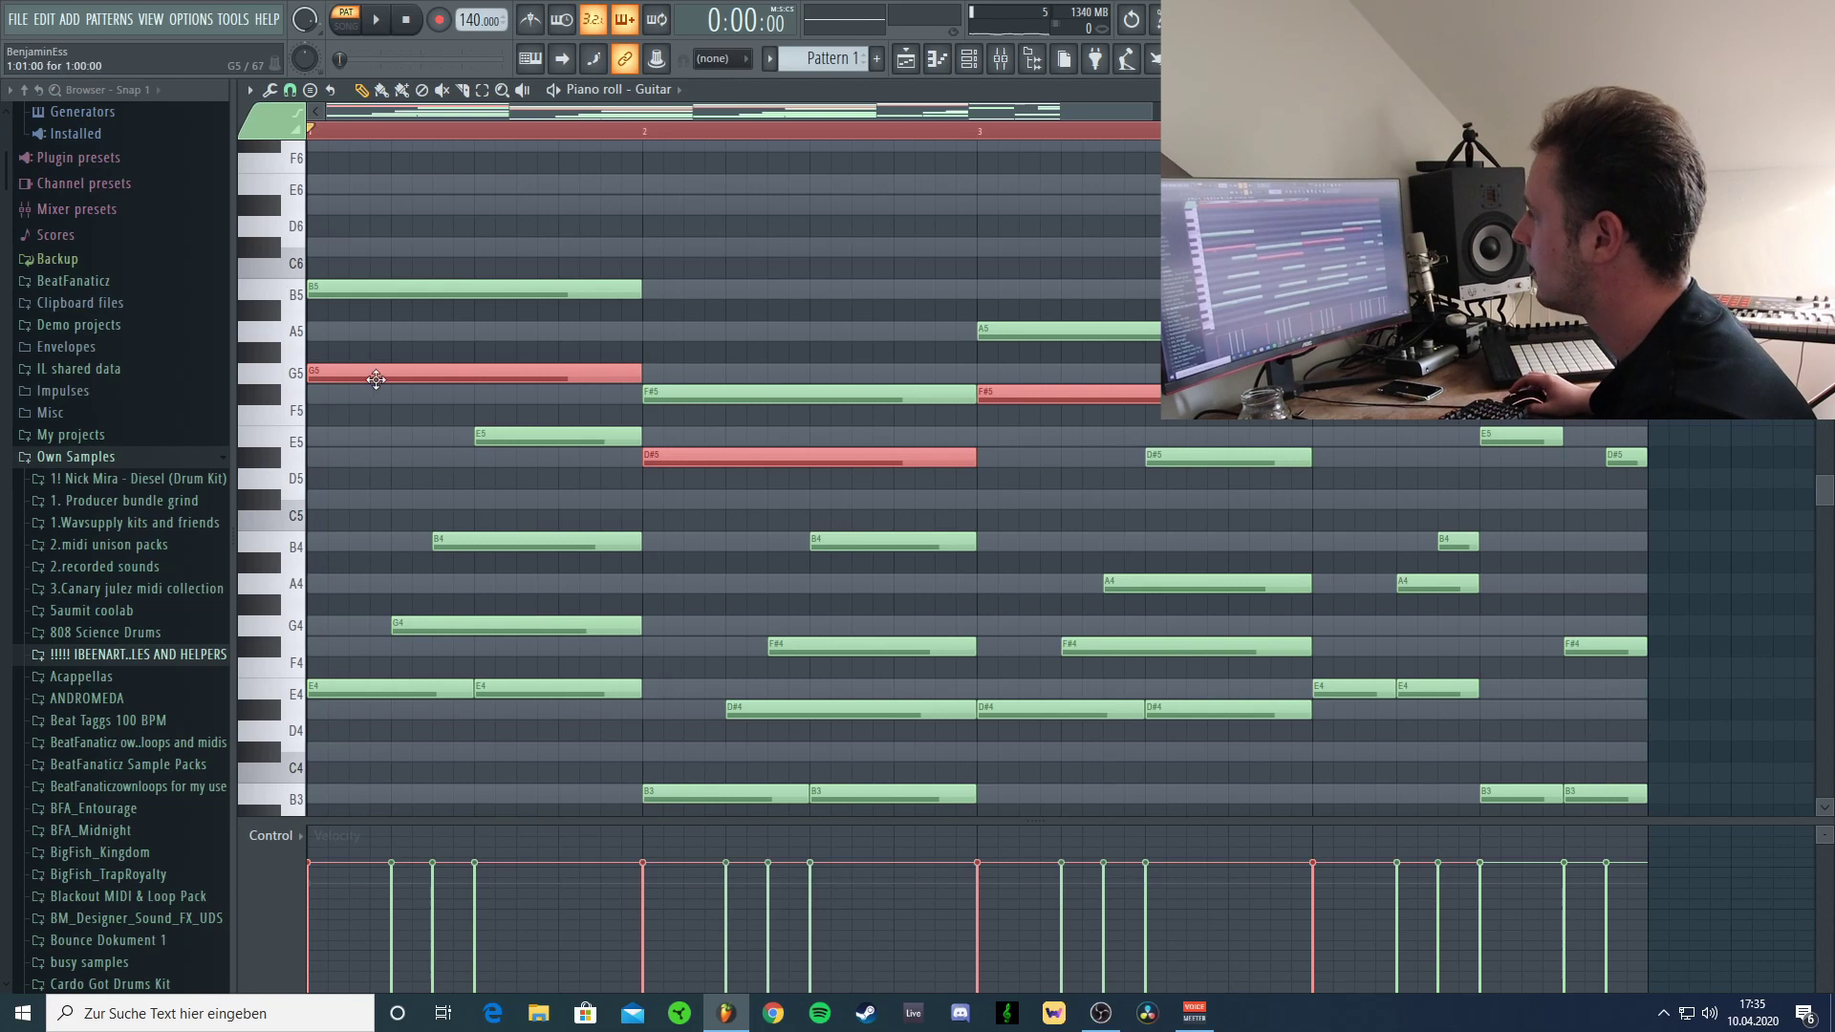
Delay each chord's fifth note, starting with G5 in bar 1, by five eighths of a bar, trim the overhang, and play the pattern.
{"action": "left_click", "coordinate": [393, 411], "text": "ctrl"}
{"action": "left_click", "coordinate": [405, 376], "text": "ctrl+shift"}
{"action": "left_click", "coordinate": [790, 461], "text": "ctrl+shift"}
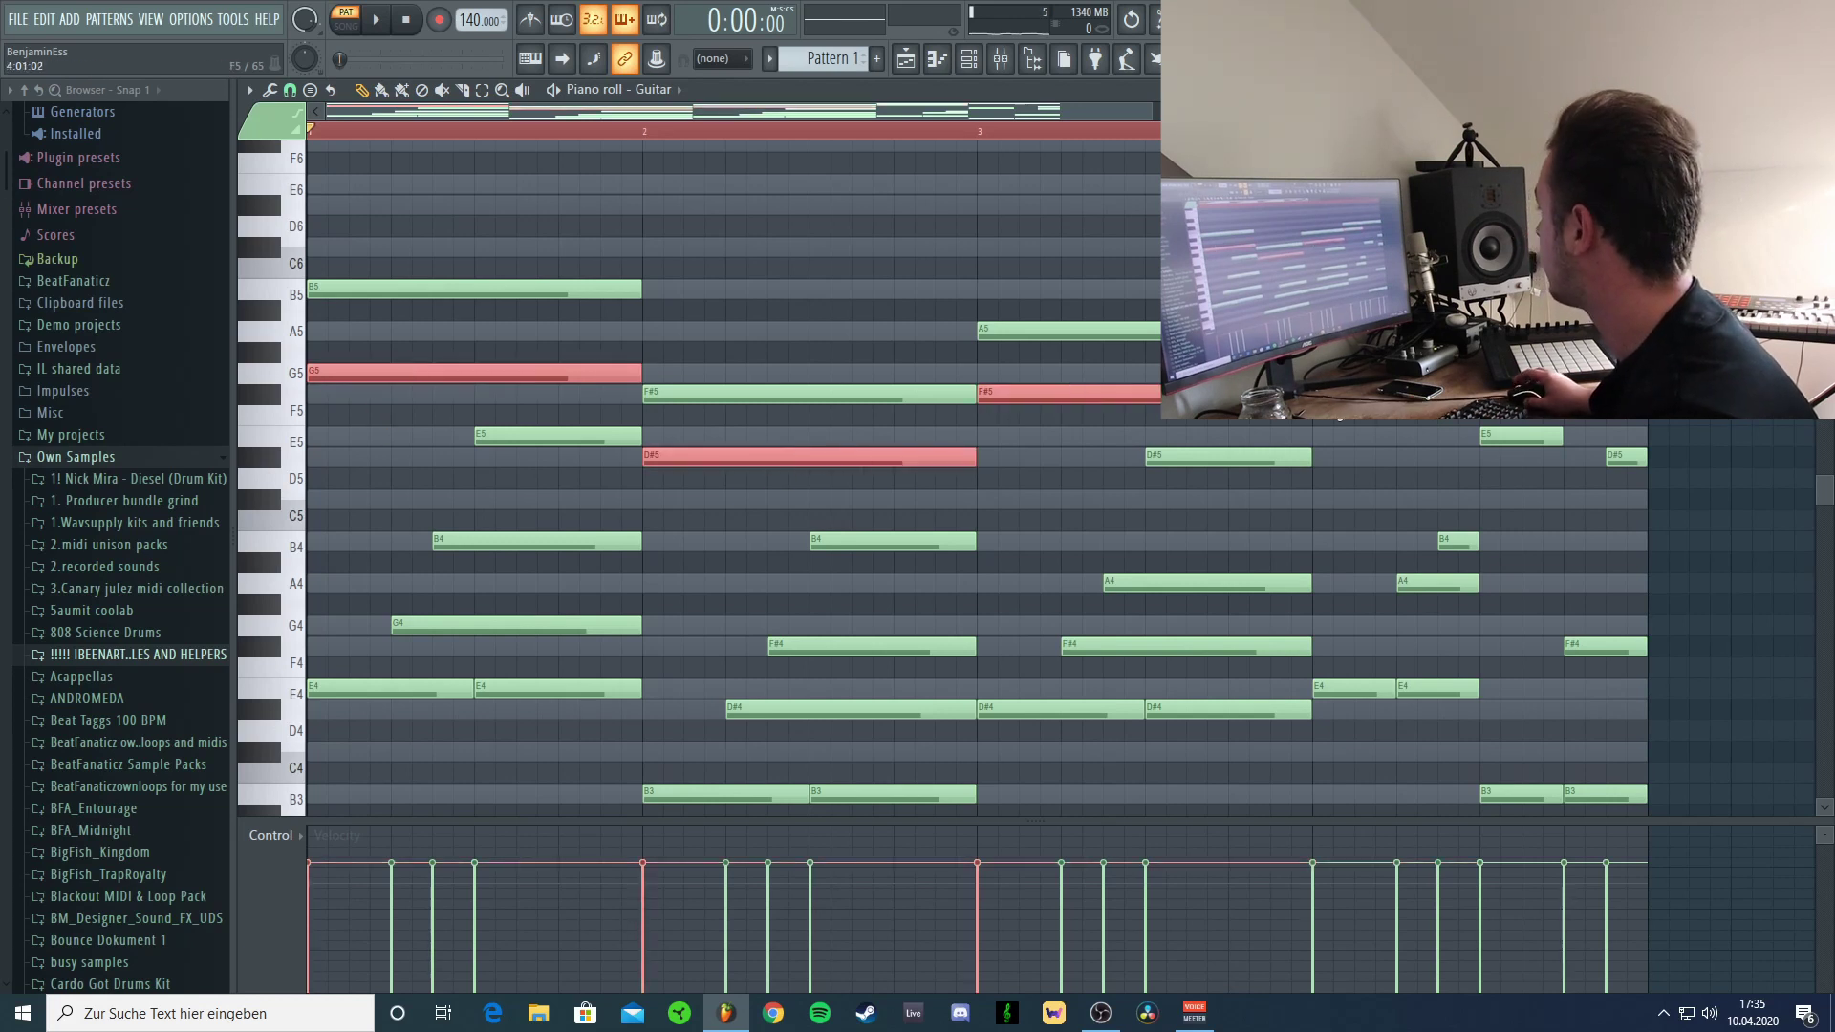
{"action": "left_click_drag", "start_coordinate": [1302, 418], "coordinate": [1134, 418]}
{"action": "left_click_drag", "start_coordinate": [405, 379], "coordinate": [620, 366]}
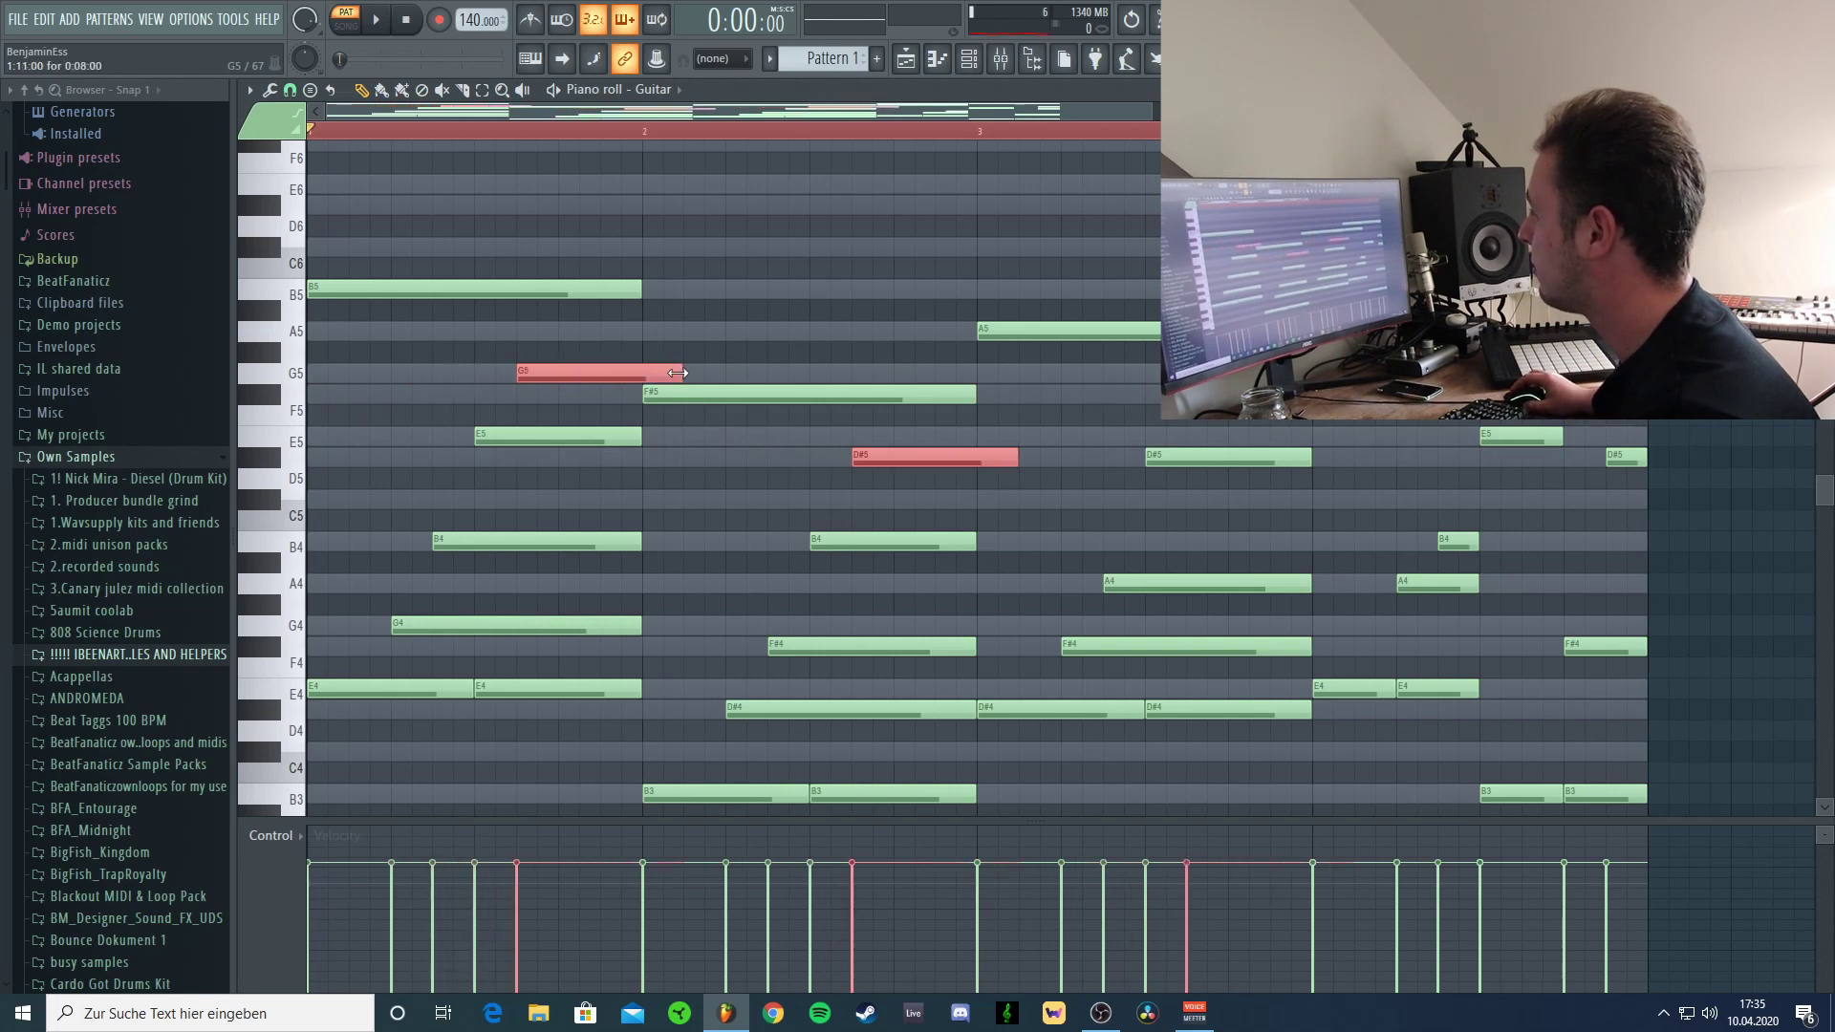
{"action": "key", "text": "space"}
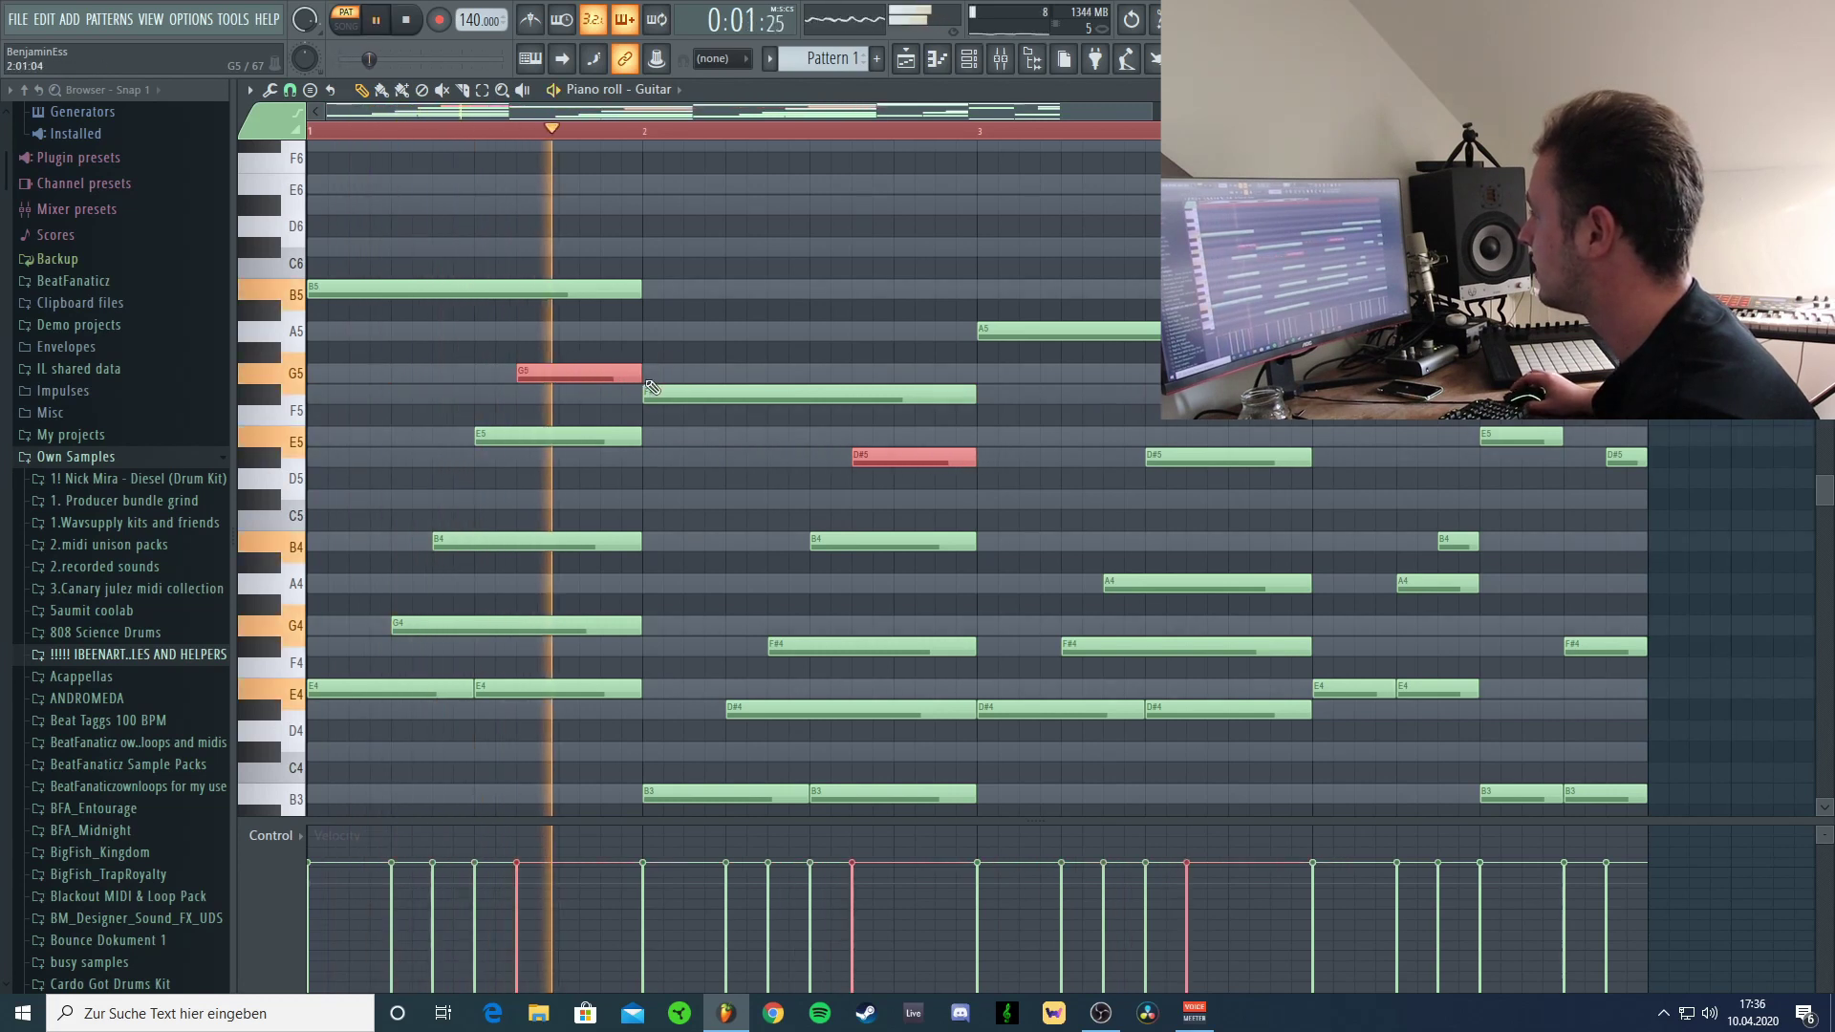
{"action": "key", "text": "space"}
Shift the delayed fifth notes two steps later to three quarters of the bar, trim them to the bar ends, and listen.
{"action": "key", "text": "space"}
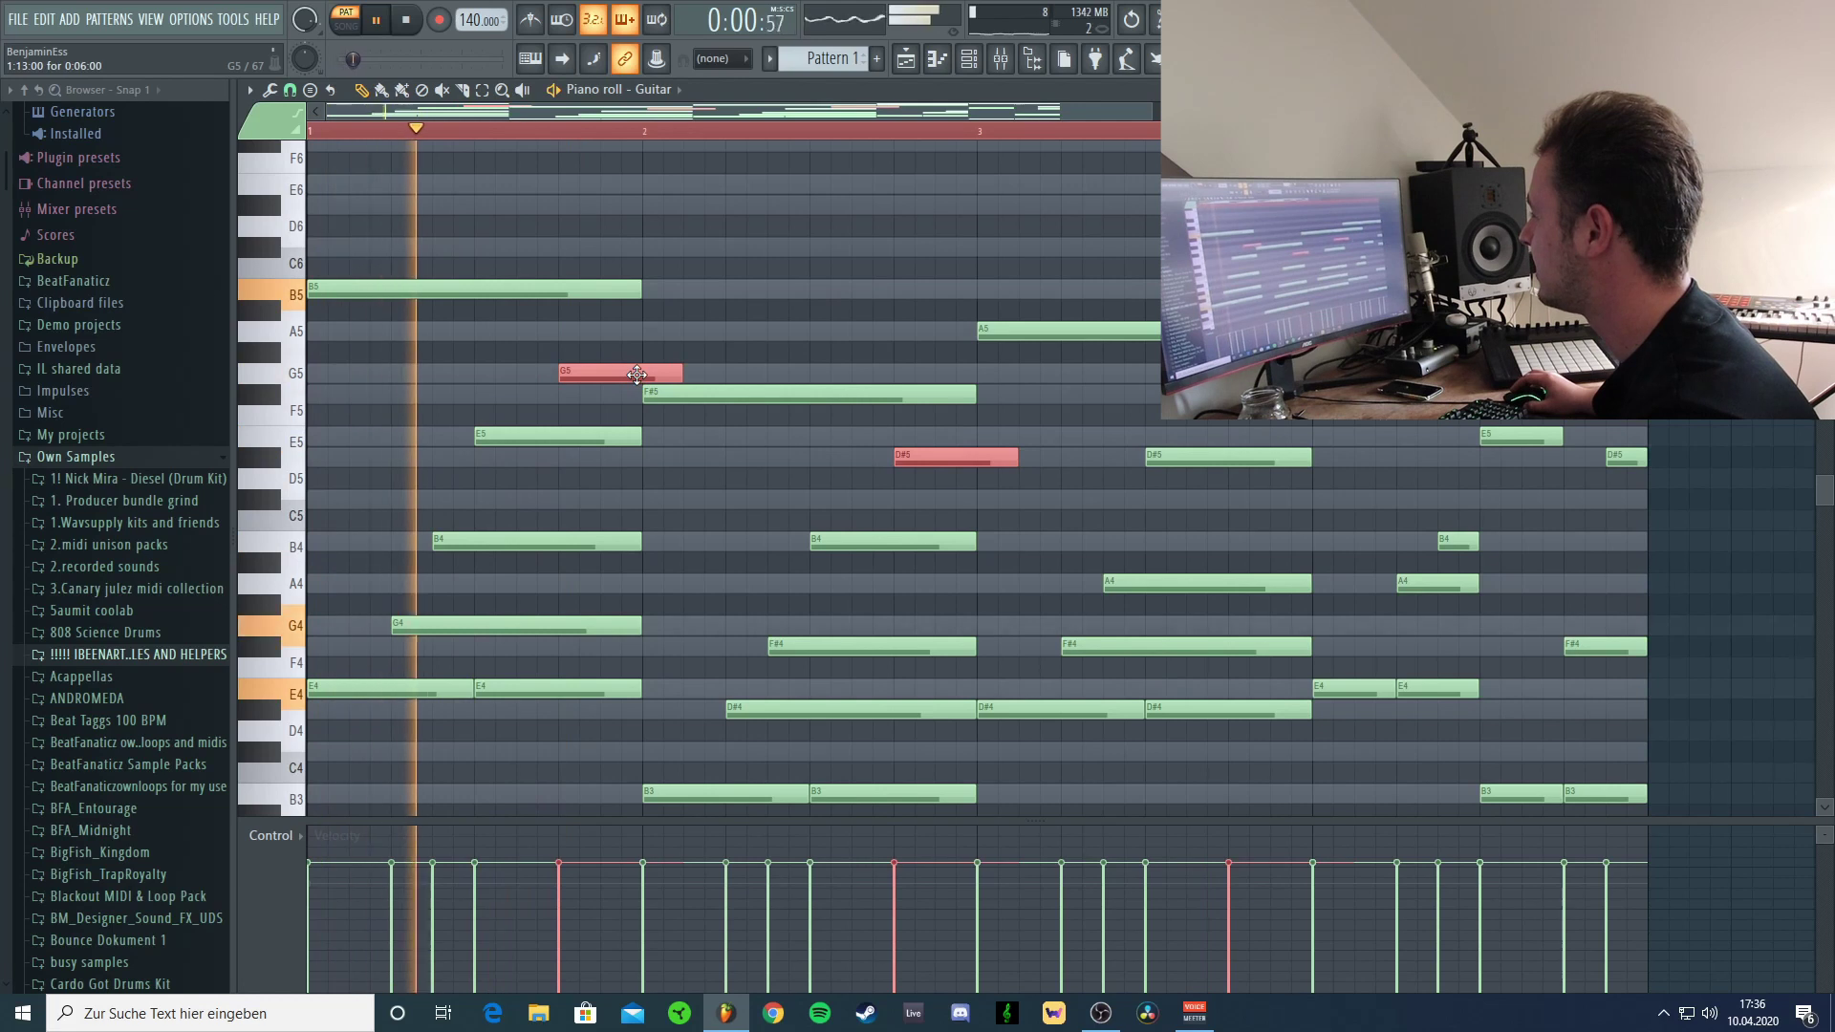
{"action": "left_click_drag", "start_coordinate": [610, 375], "coordinate": [637, 375]}
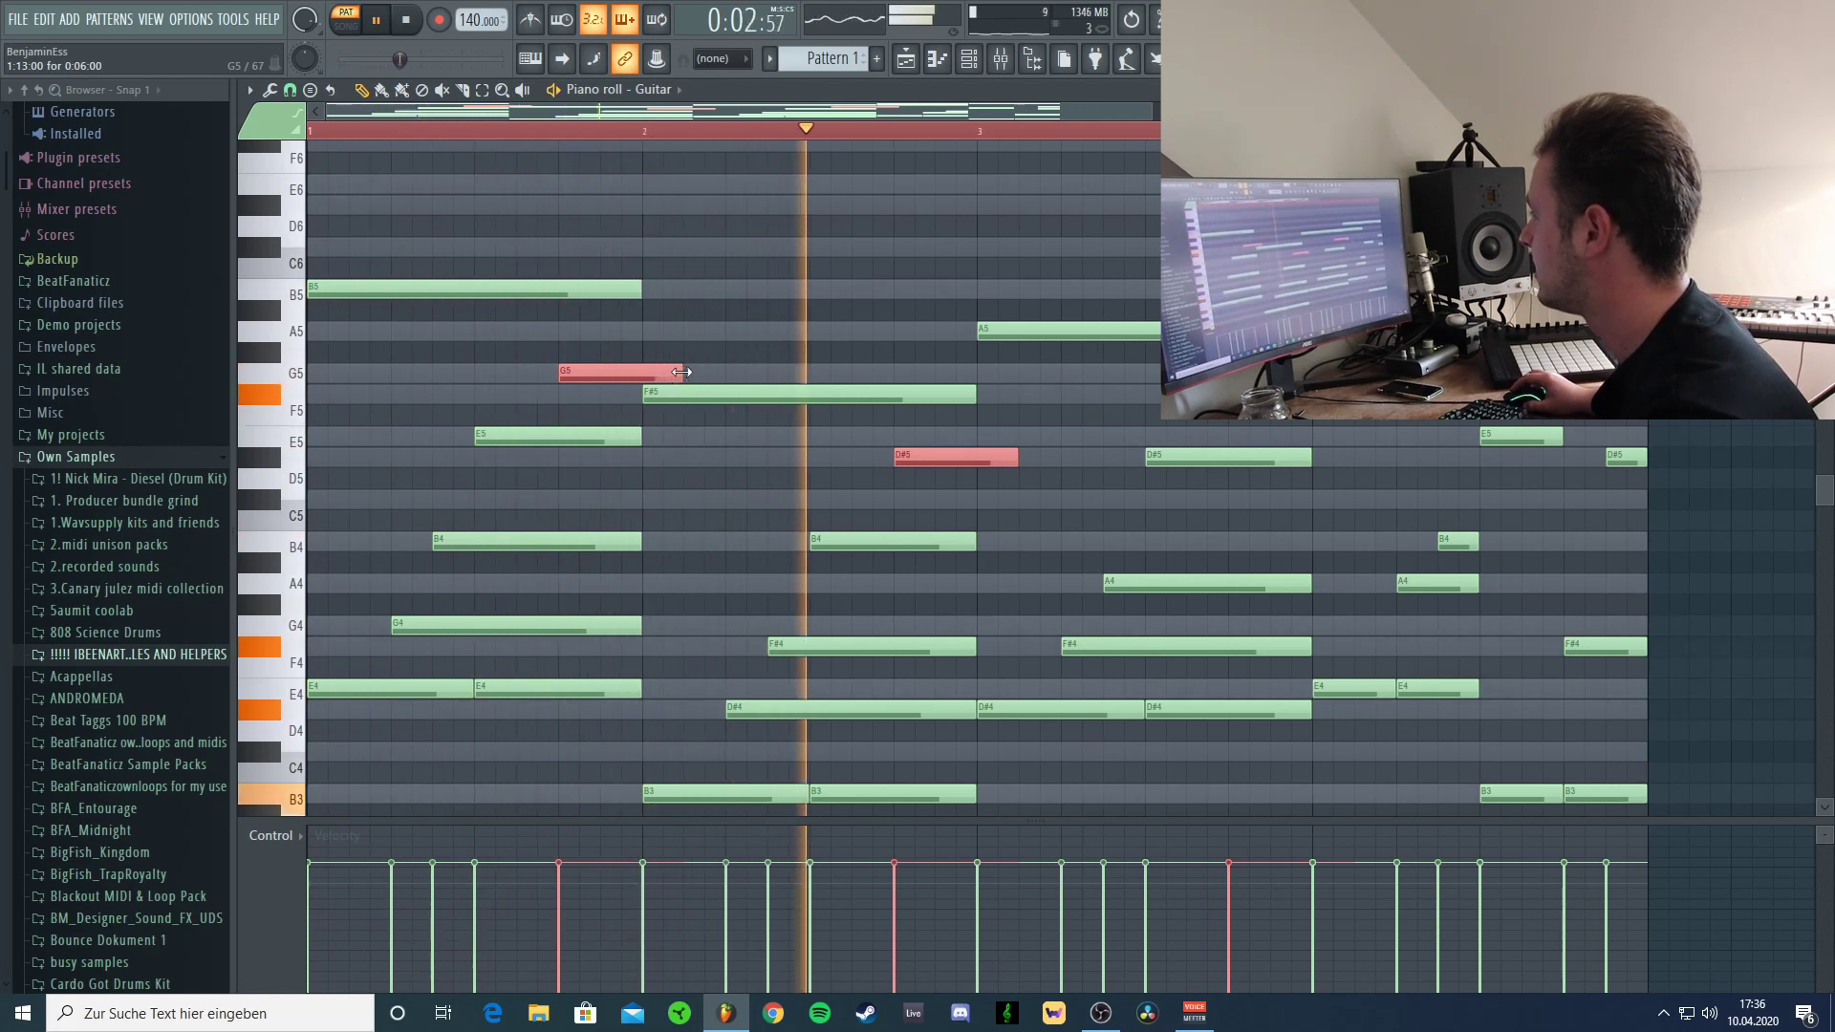
{"action": "key", "text": "space"}
{"action": "key", "text": "space"}
{"action": "left_click_drag", "start_coordinate": [681, 372], "coordinate": [642, 372]}
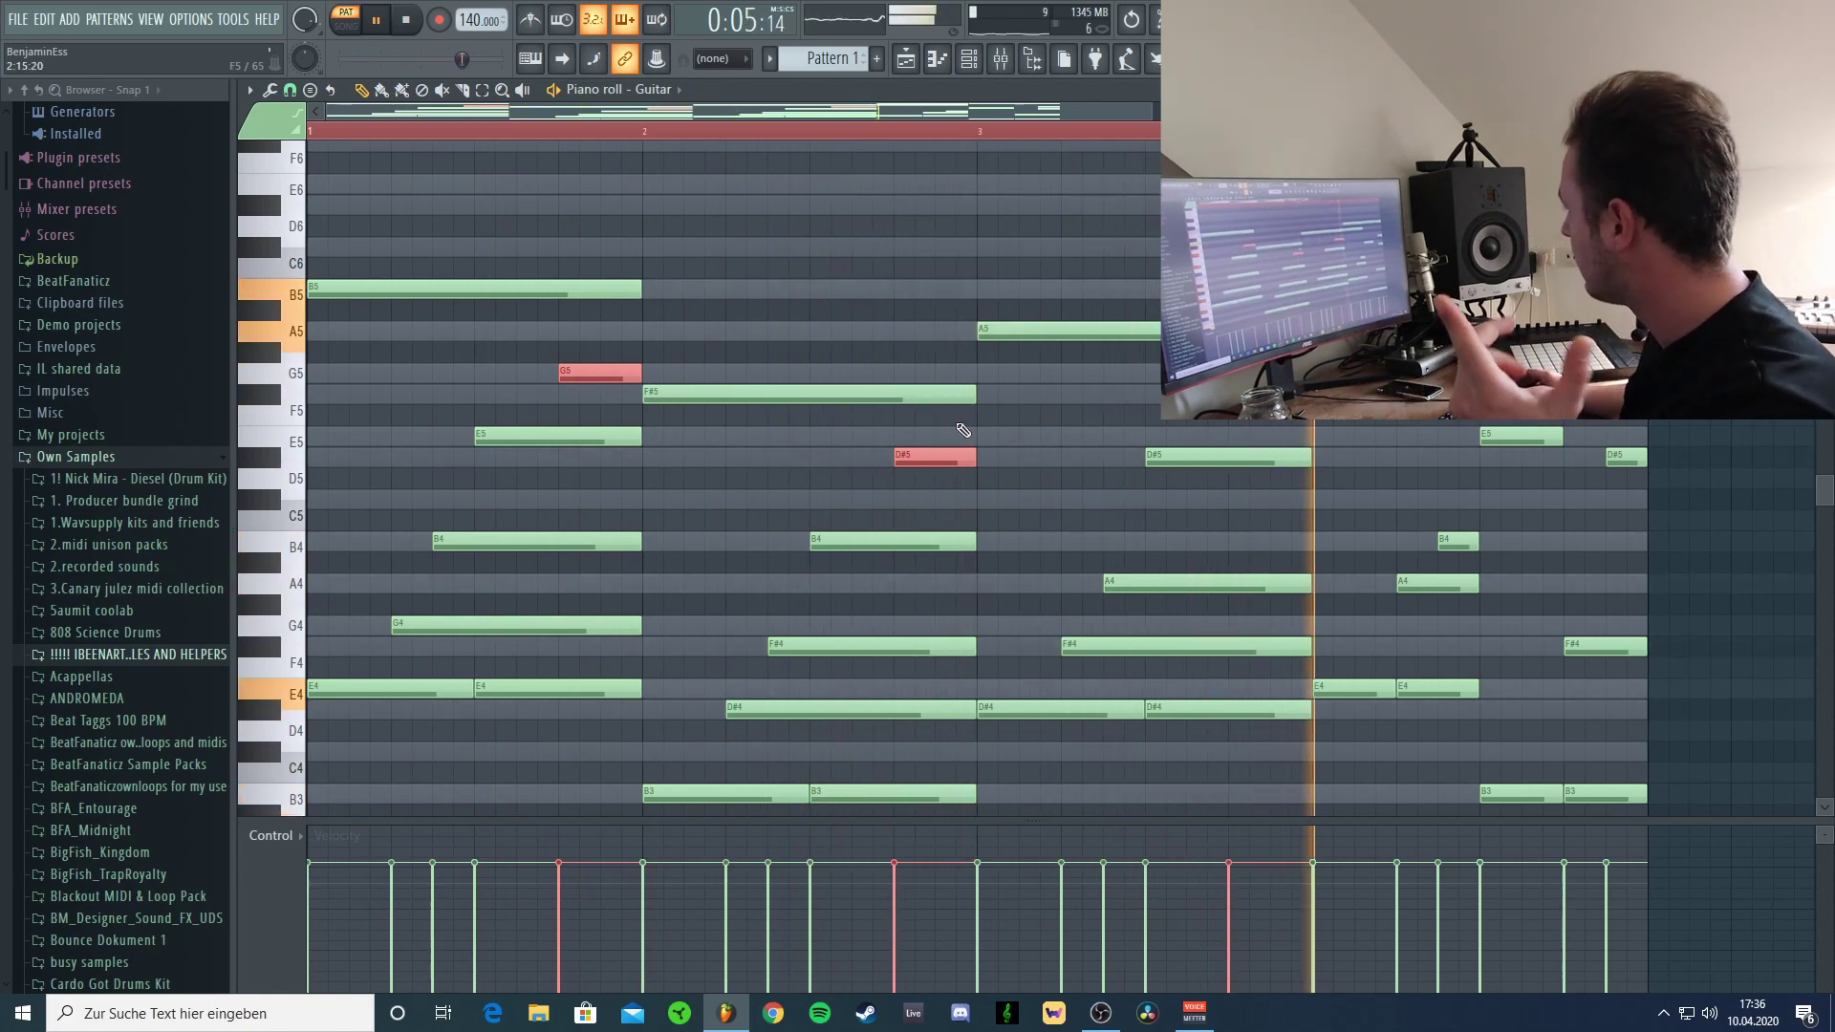
{"action": "key", "text": "space"}
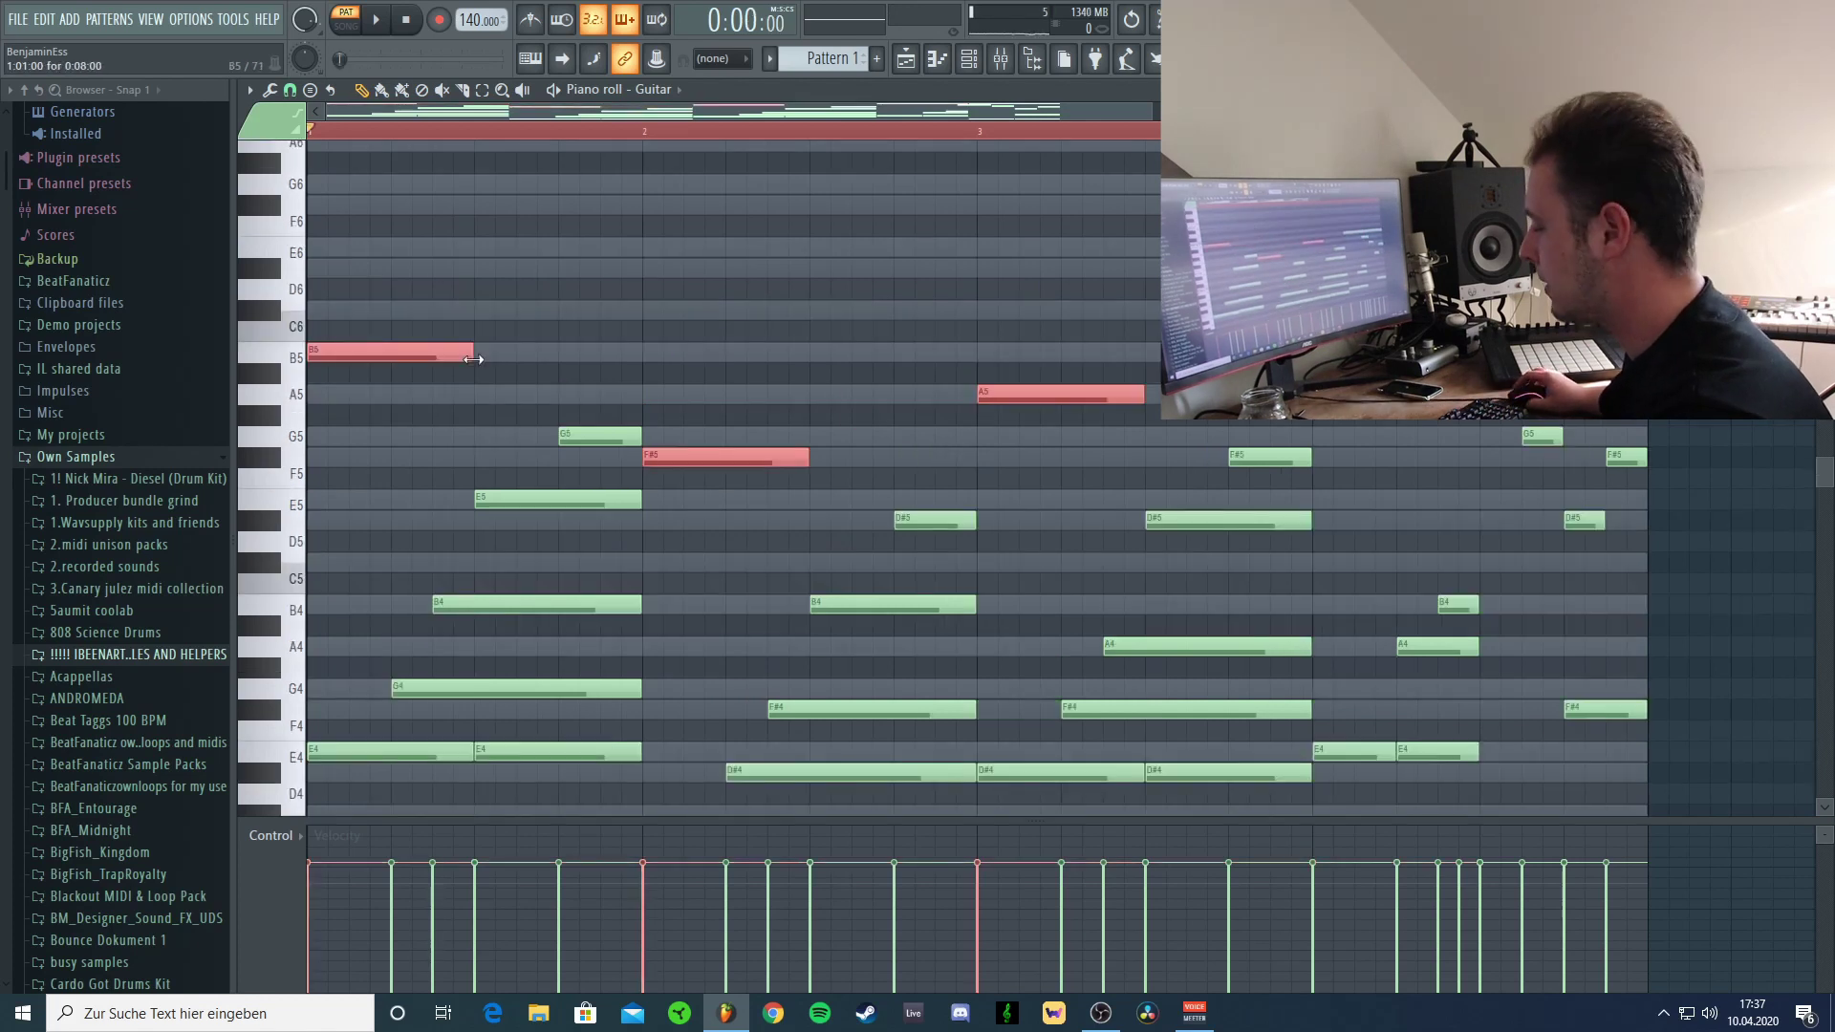
Duplicate the half-bar top melody notes into the second half of each bar and try them two semitones higher during playback.
{"action": "key", "text": "ctrl+b"}
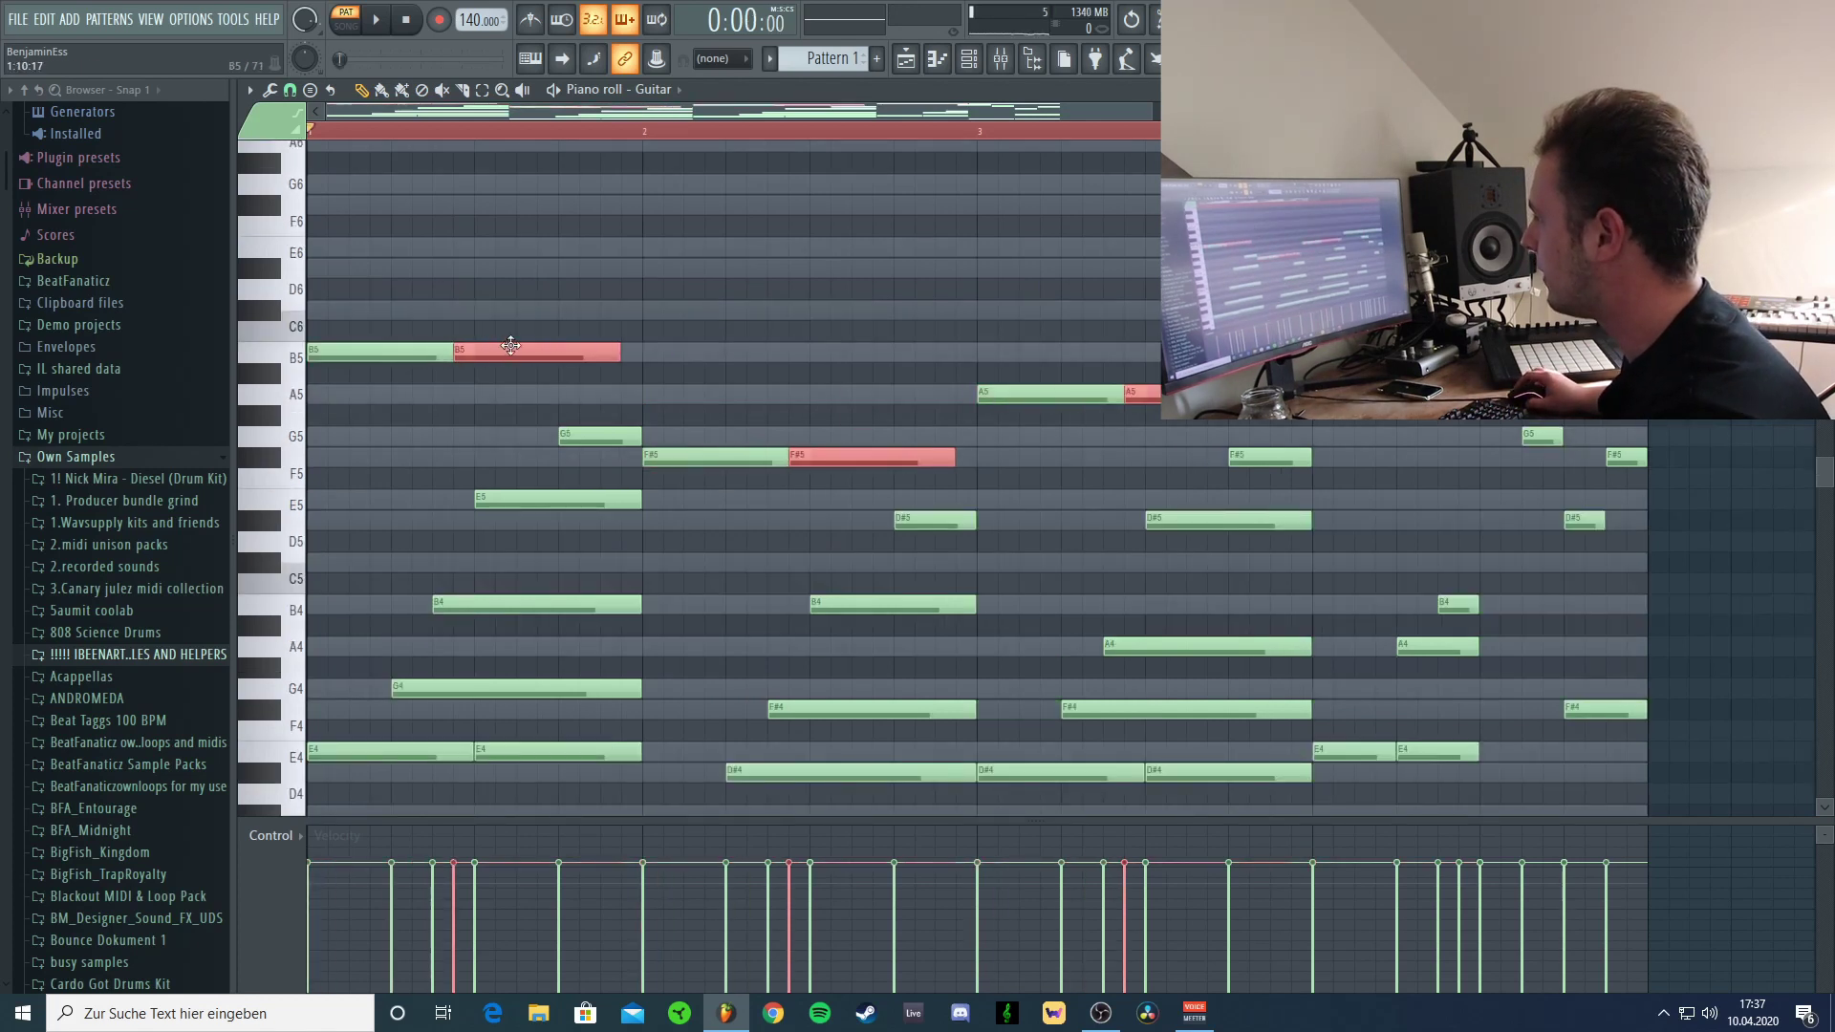
{"action": "key", "text": "space"}
{"action": "key", "text": "space"}
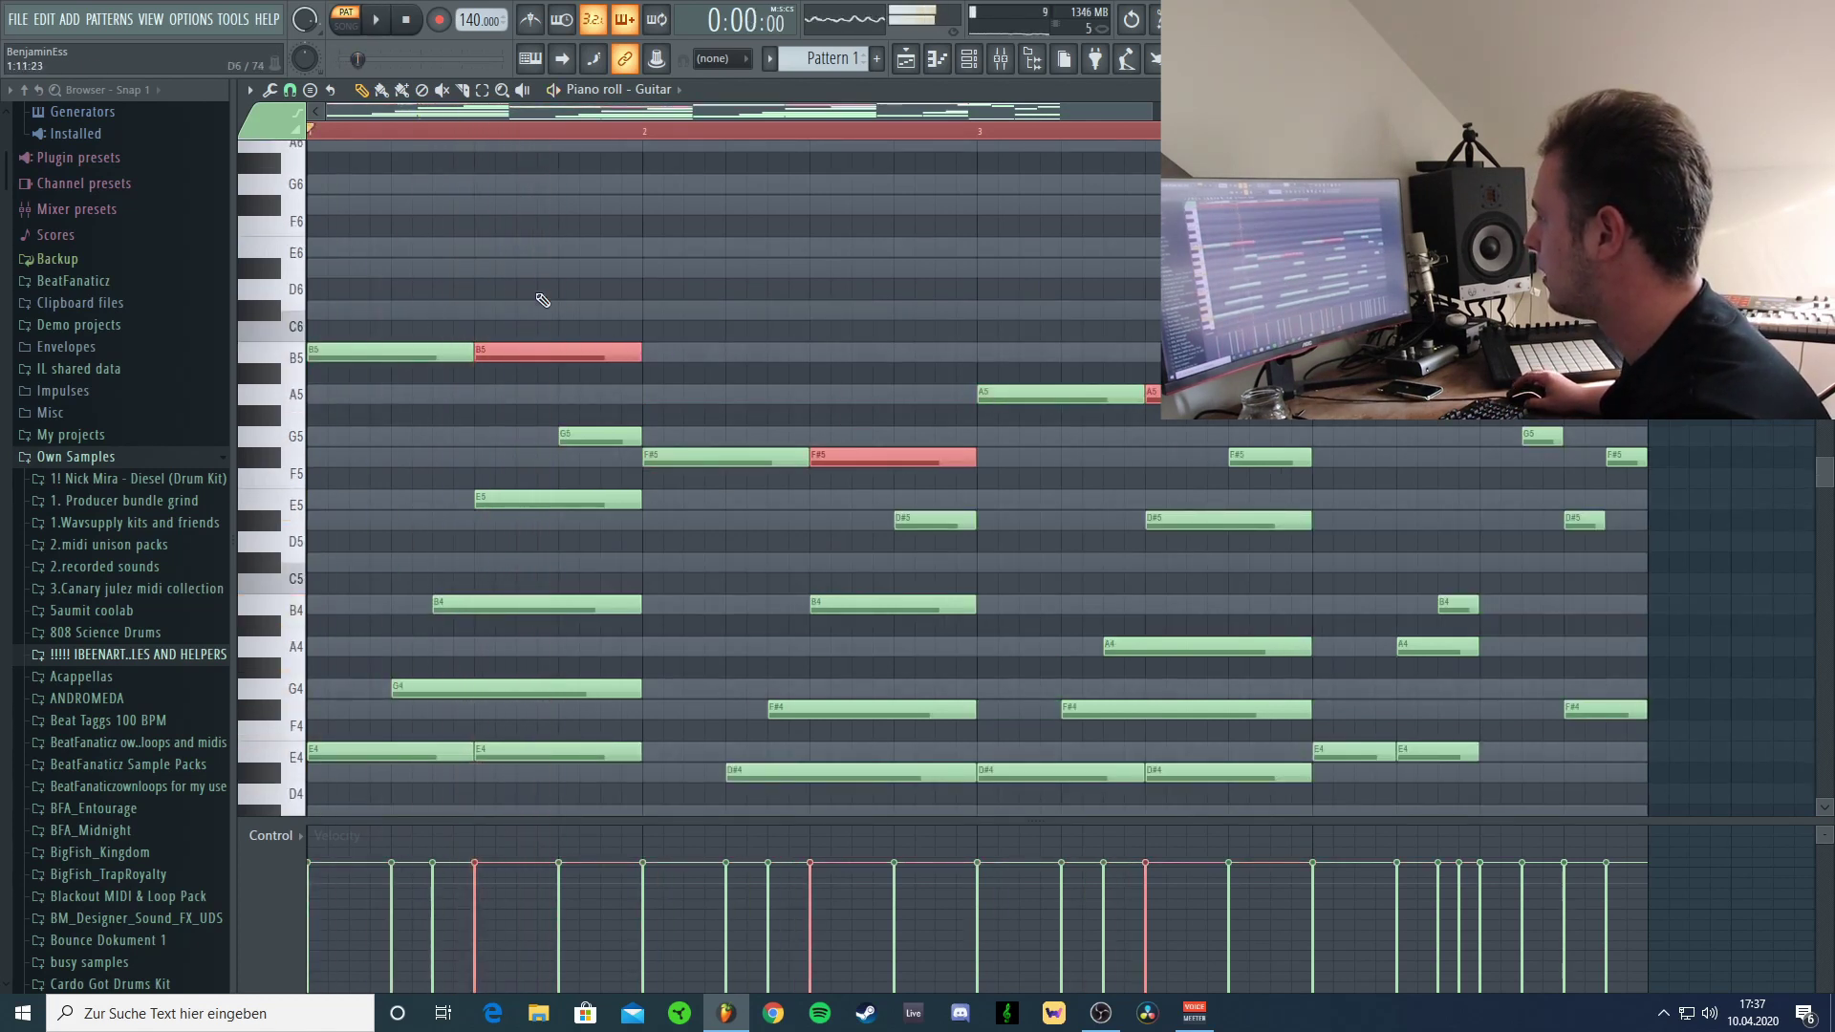
{"action": "key", "text": "shift+Up"}
{"action": "key", "text": "shift+Up"}
{"action": "key", "text": "space"}
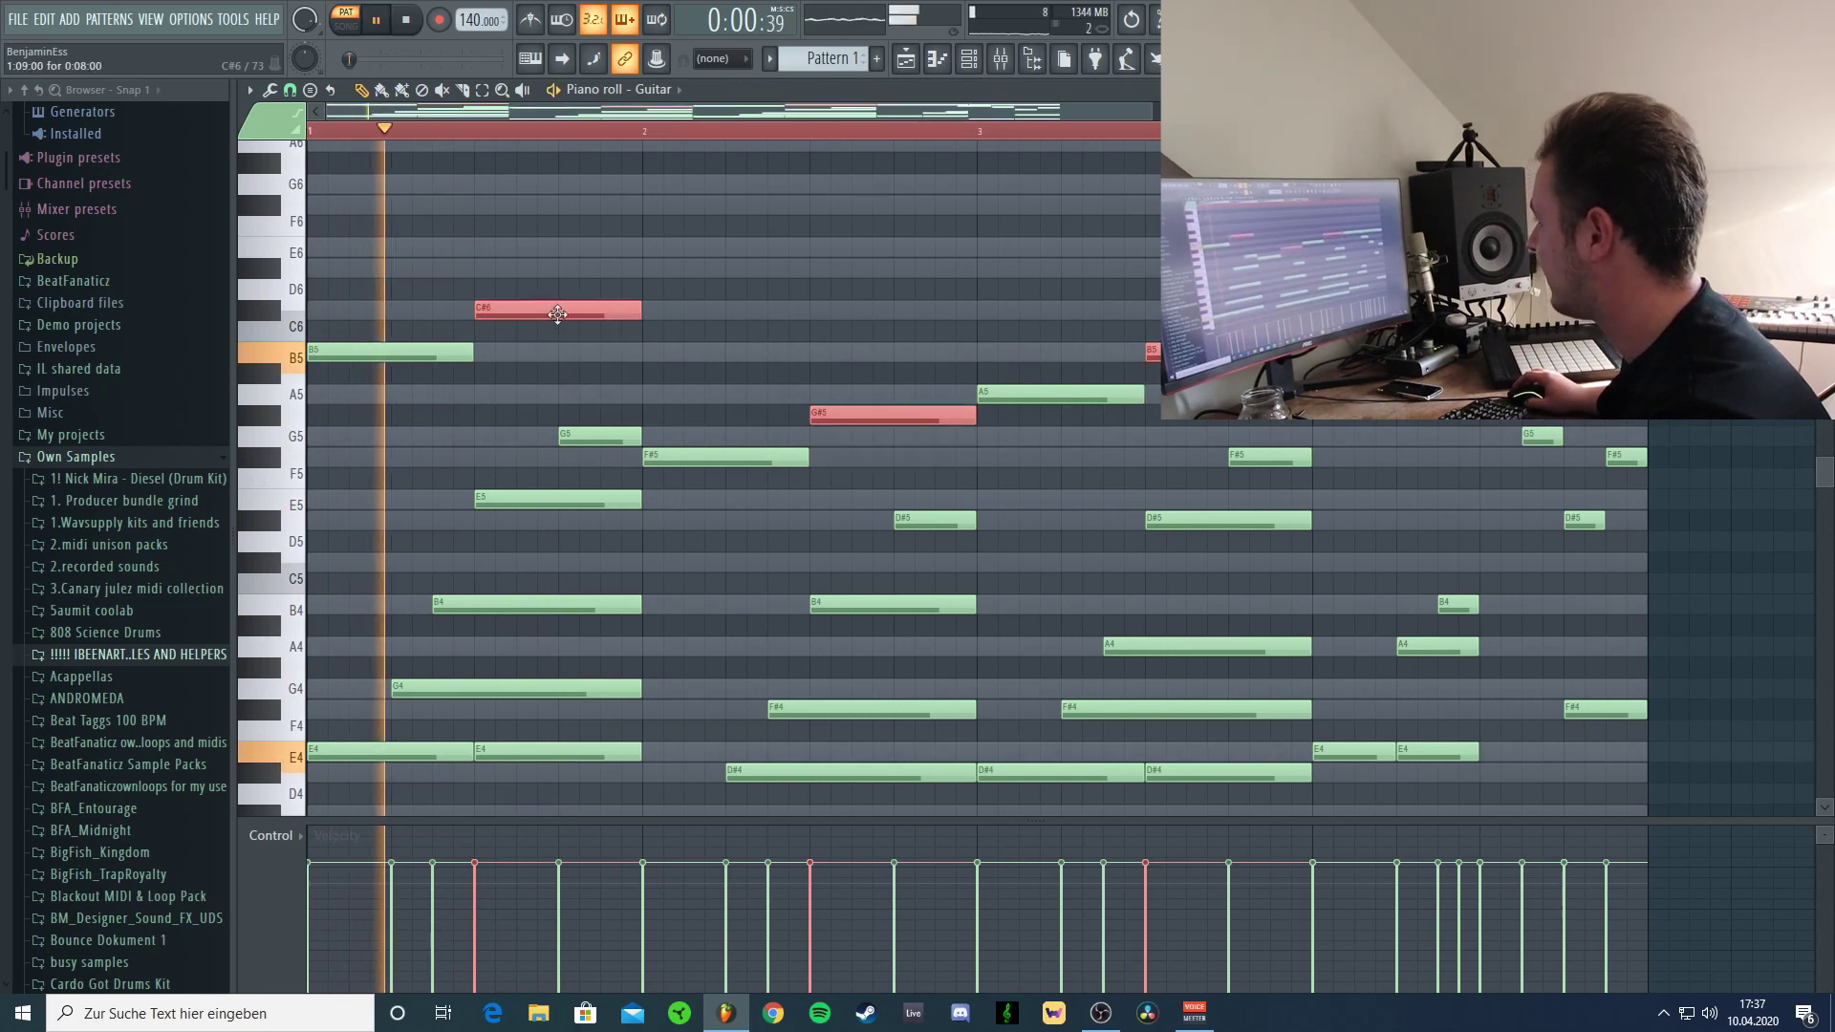
{"action": "key", "text": "space"}
Lower the duplicated melody notes together to A5 in bar 1 and E5 in bar 2, and audition the melody.
{"action": "left_click_drag", "start_coordinate": [497, 310], "coordinate": [567, 392]}
{"action": "key", "text": "space"}
{"action": "key", "text": "space"}
{"action": "key", "text": "space"}
{"action": "key", "text": "space"}
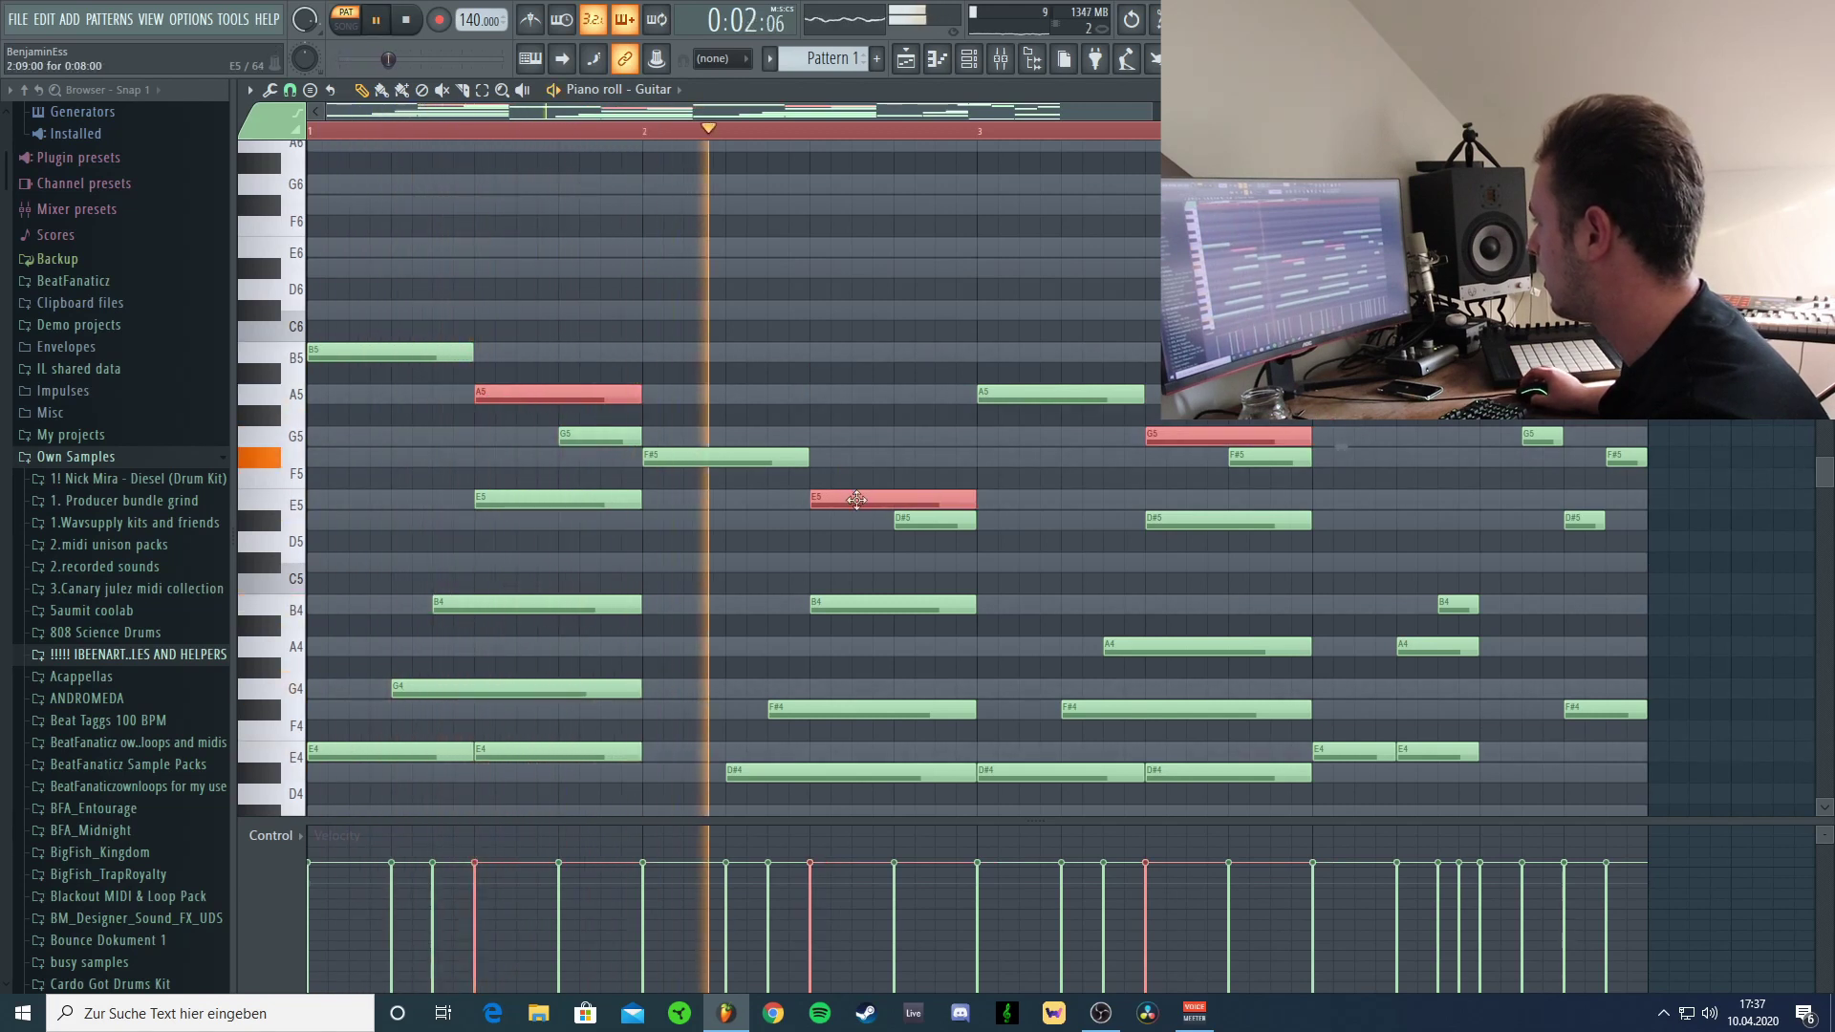
{"action": "key", "text": "space"}
Deselect the notes and play the guitar pattern to review the new top melody over the arpeggiated chords.
{"action": "key", "text": "ctrl+d"}
{"action": "key", "text": "space"}
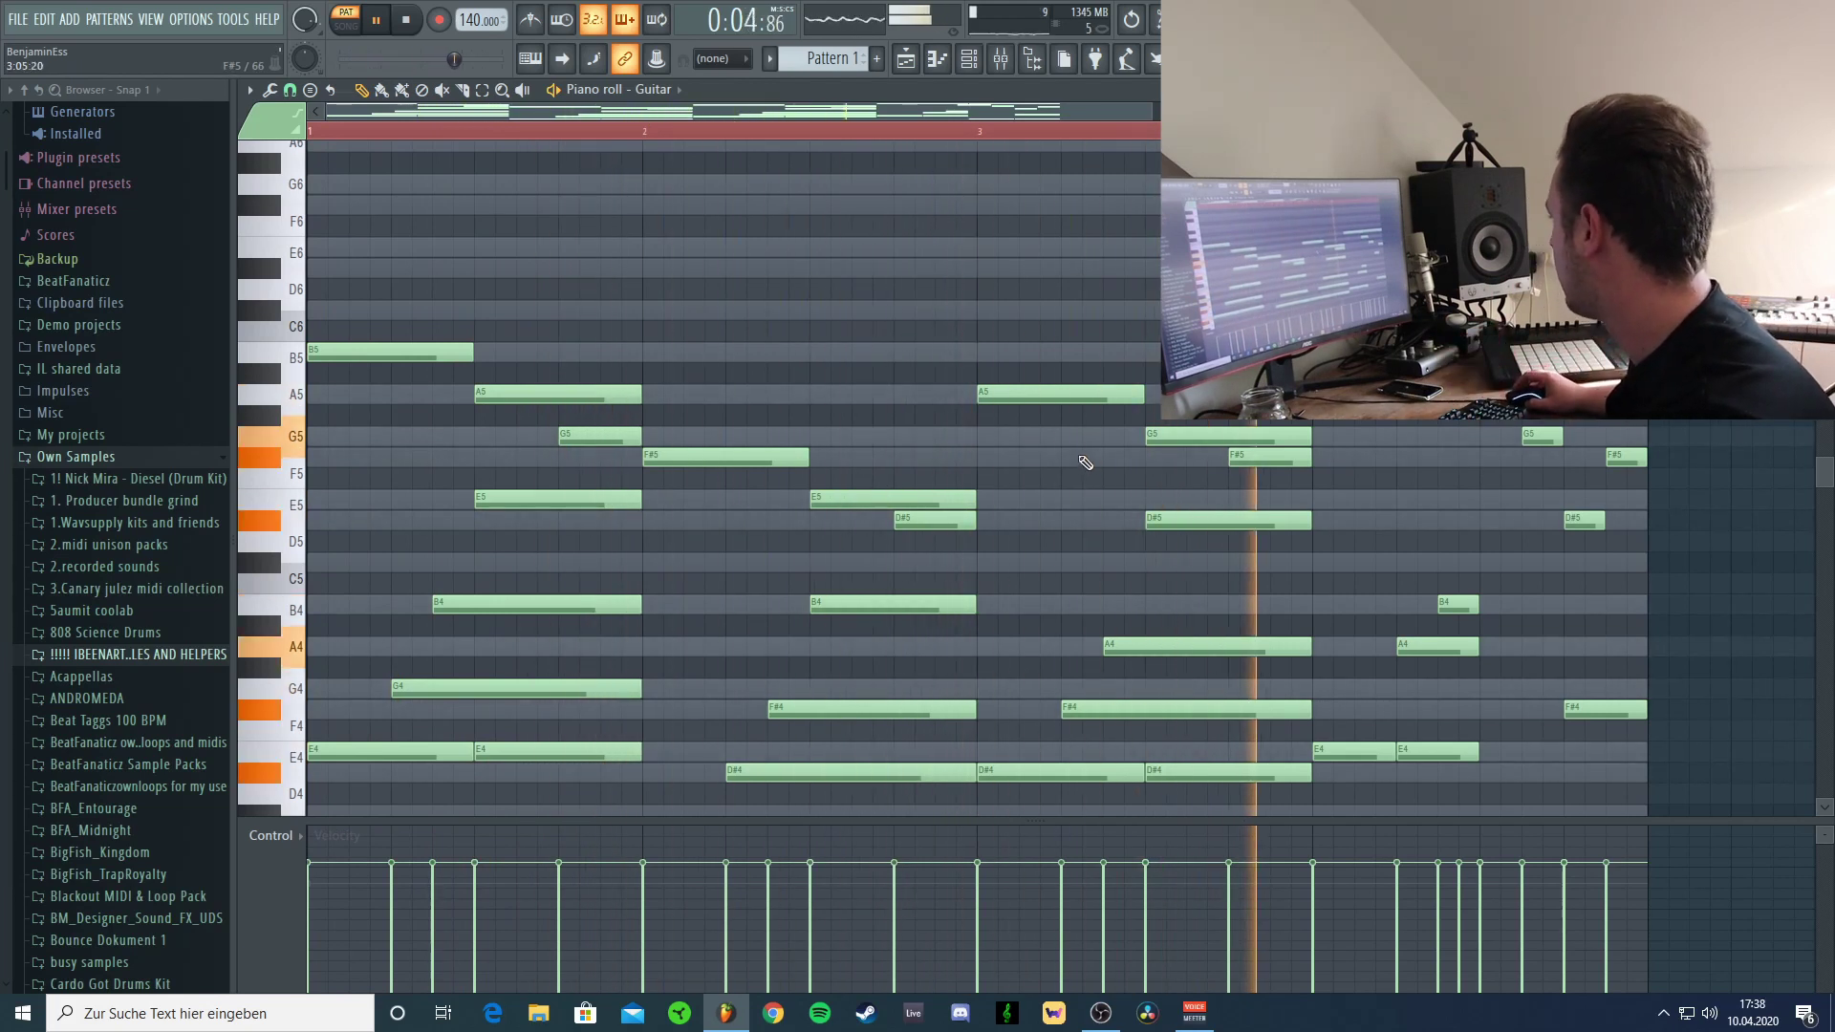
{"action": "key", "text": "space"}
{"action": "scroll", "coordinate": [880, 288], "scroll_direction": "down", "scroll_amount": 2}
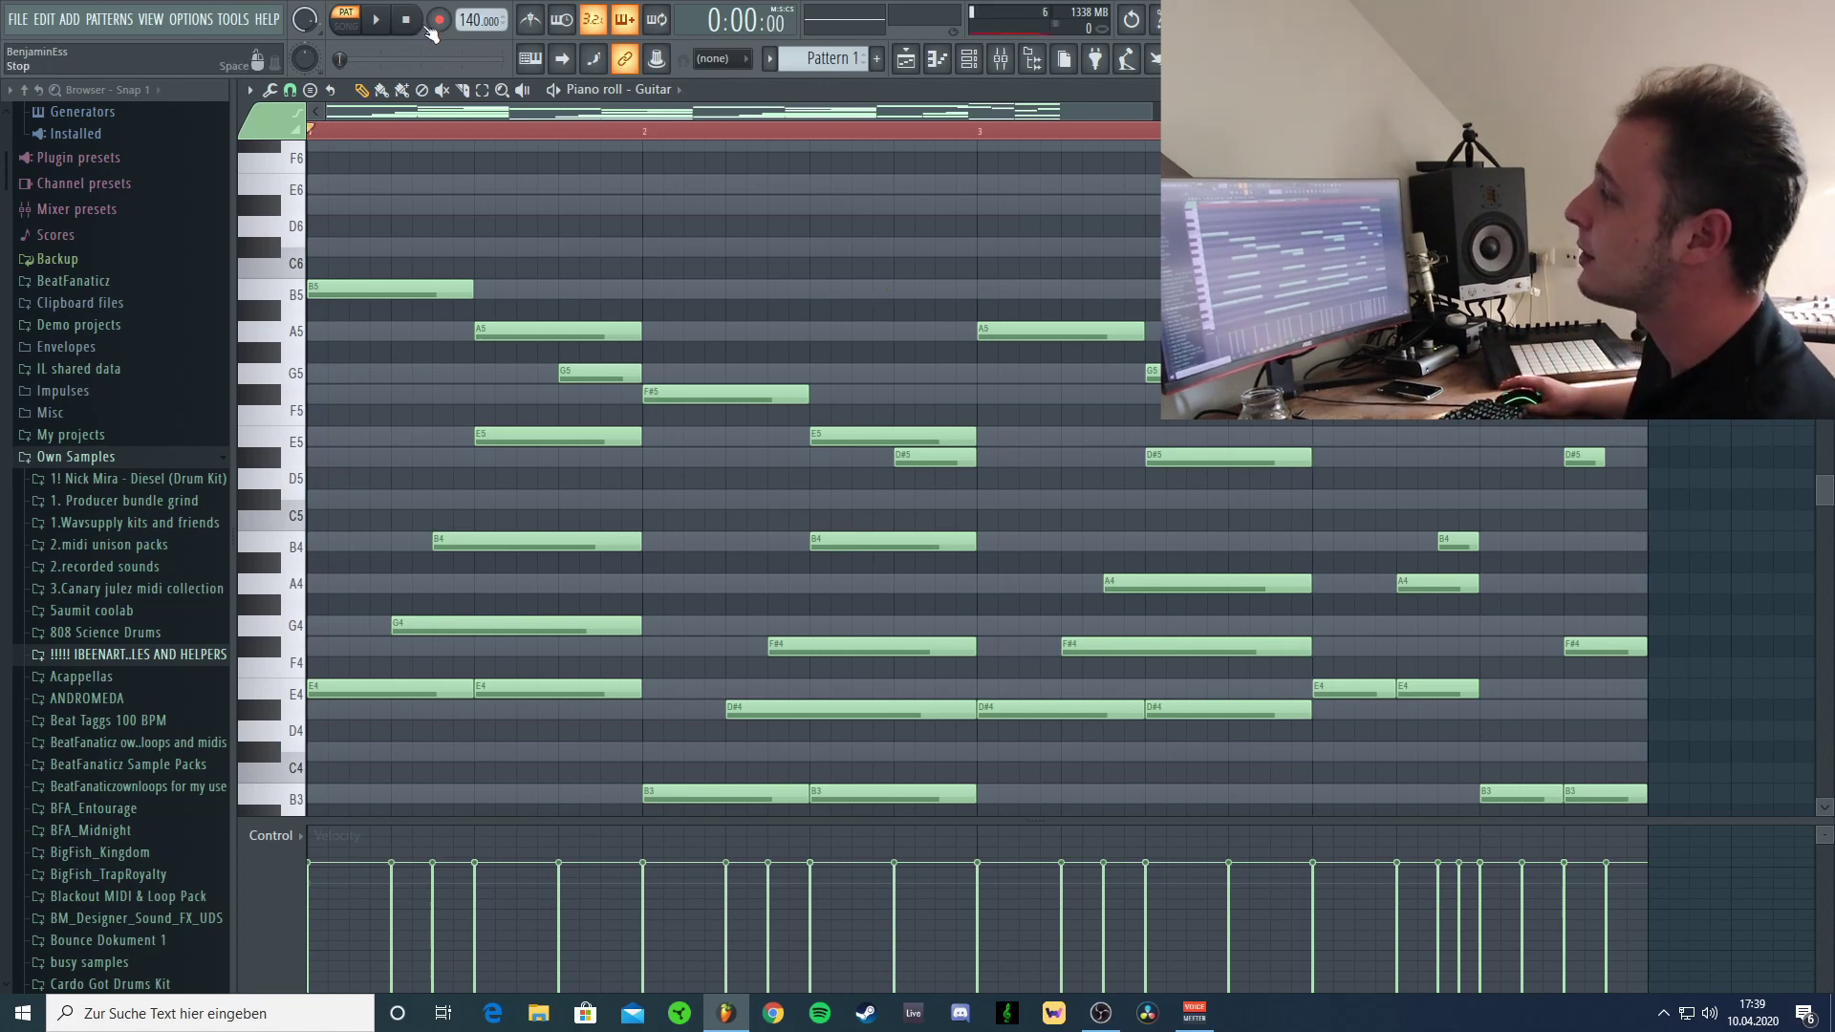
{"action": "key", "text": "space"}
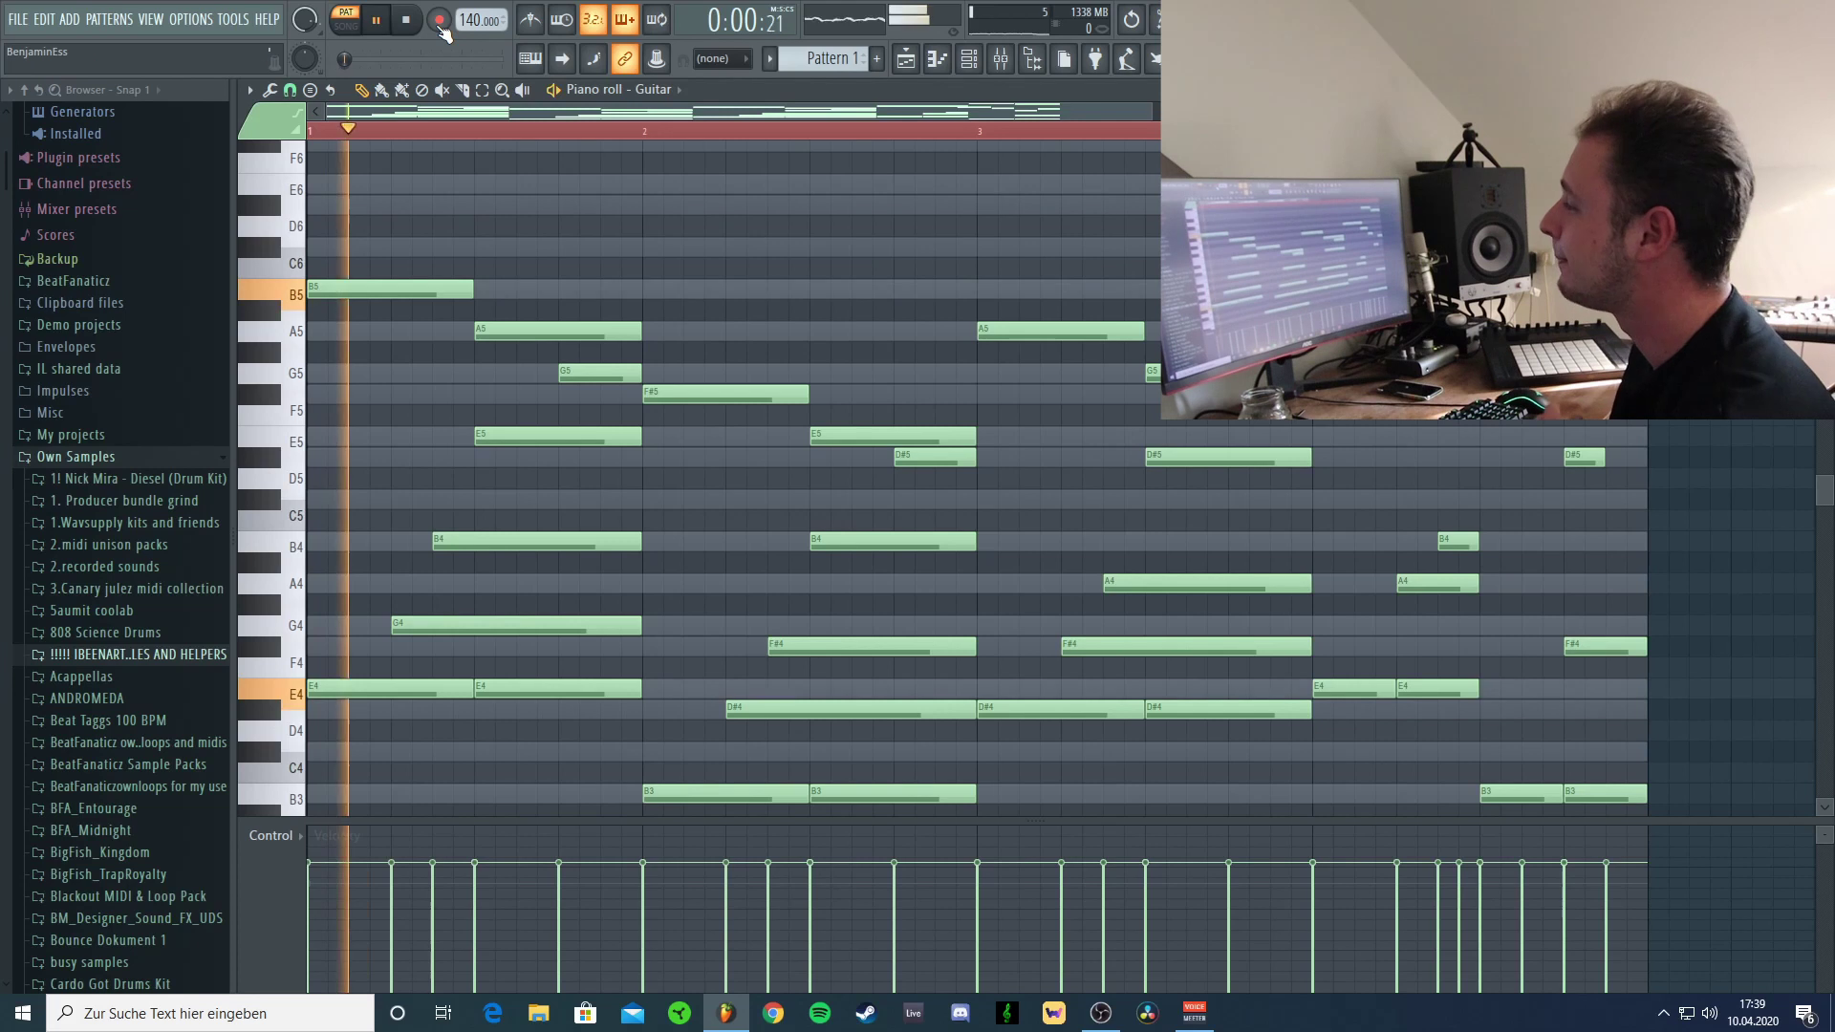
{"action": "scroll", "coordinate": [923, 422], "scroll_direction": "down", "scroll_amount": 4}
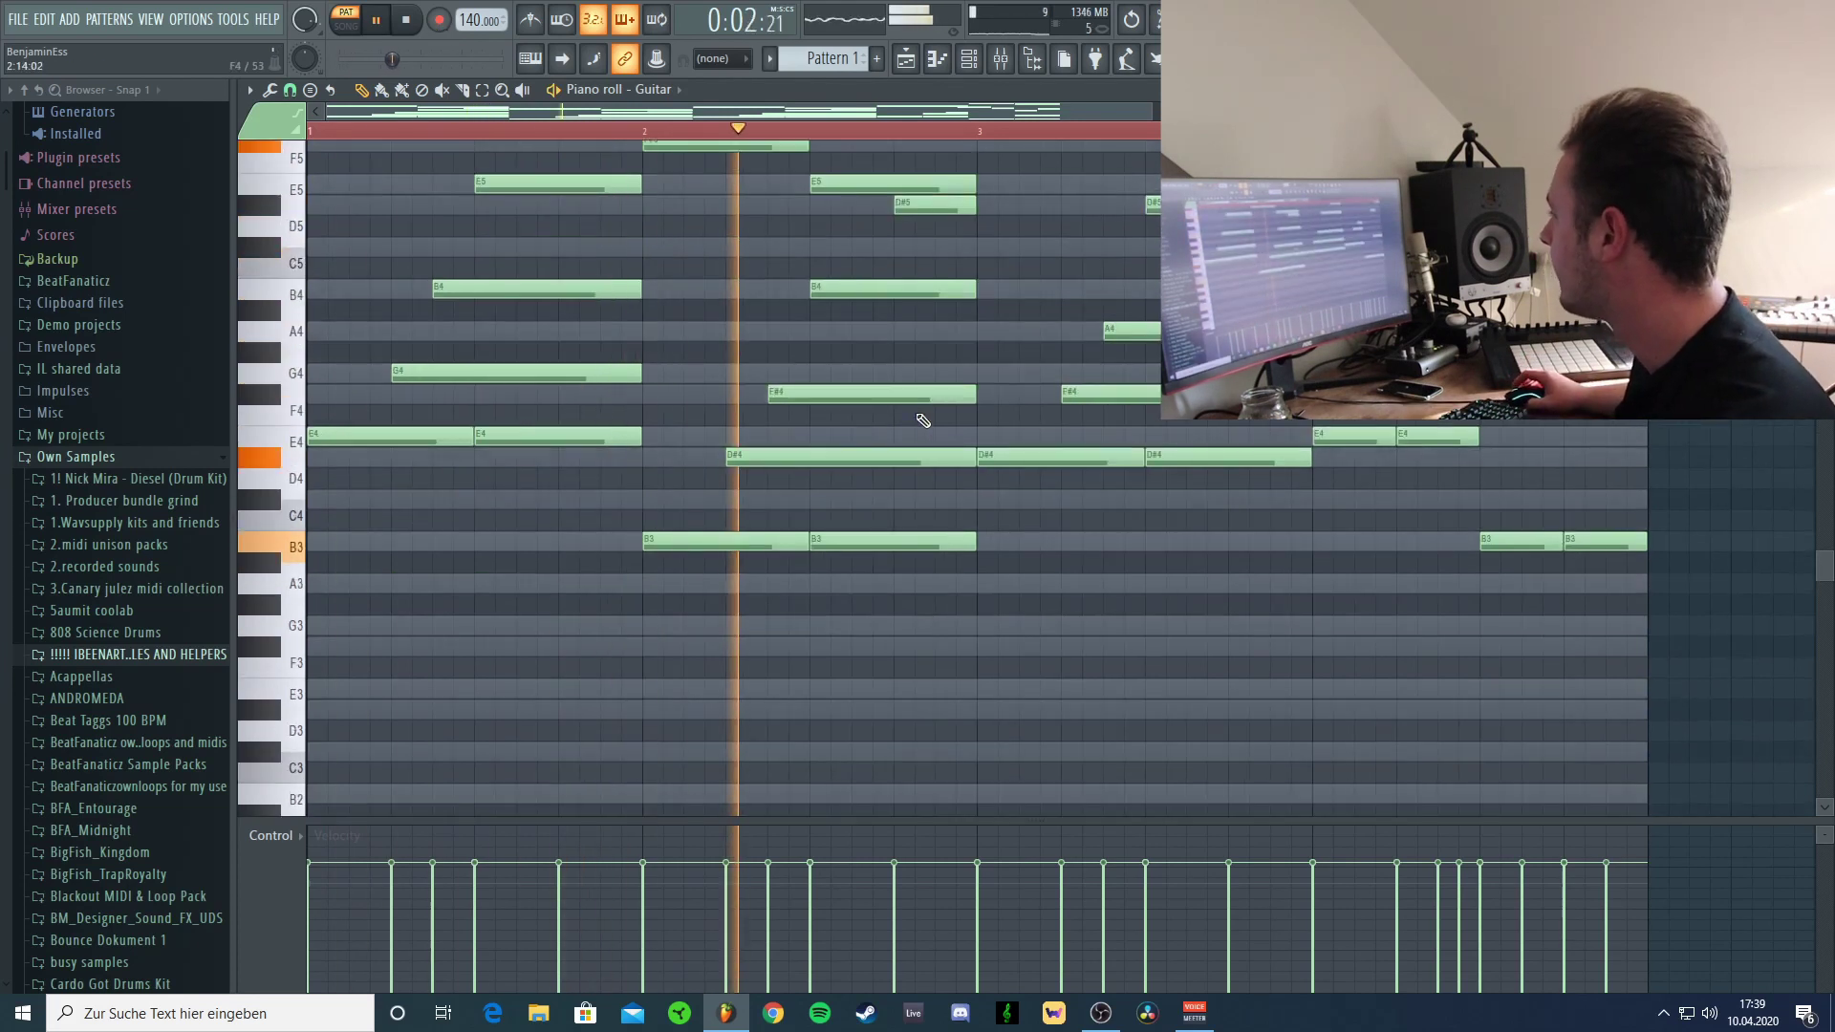
{"action": "scroll", "coordinate": [994, 439], "scroll_direction": "up", "scroll_amount": 4}
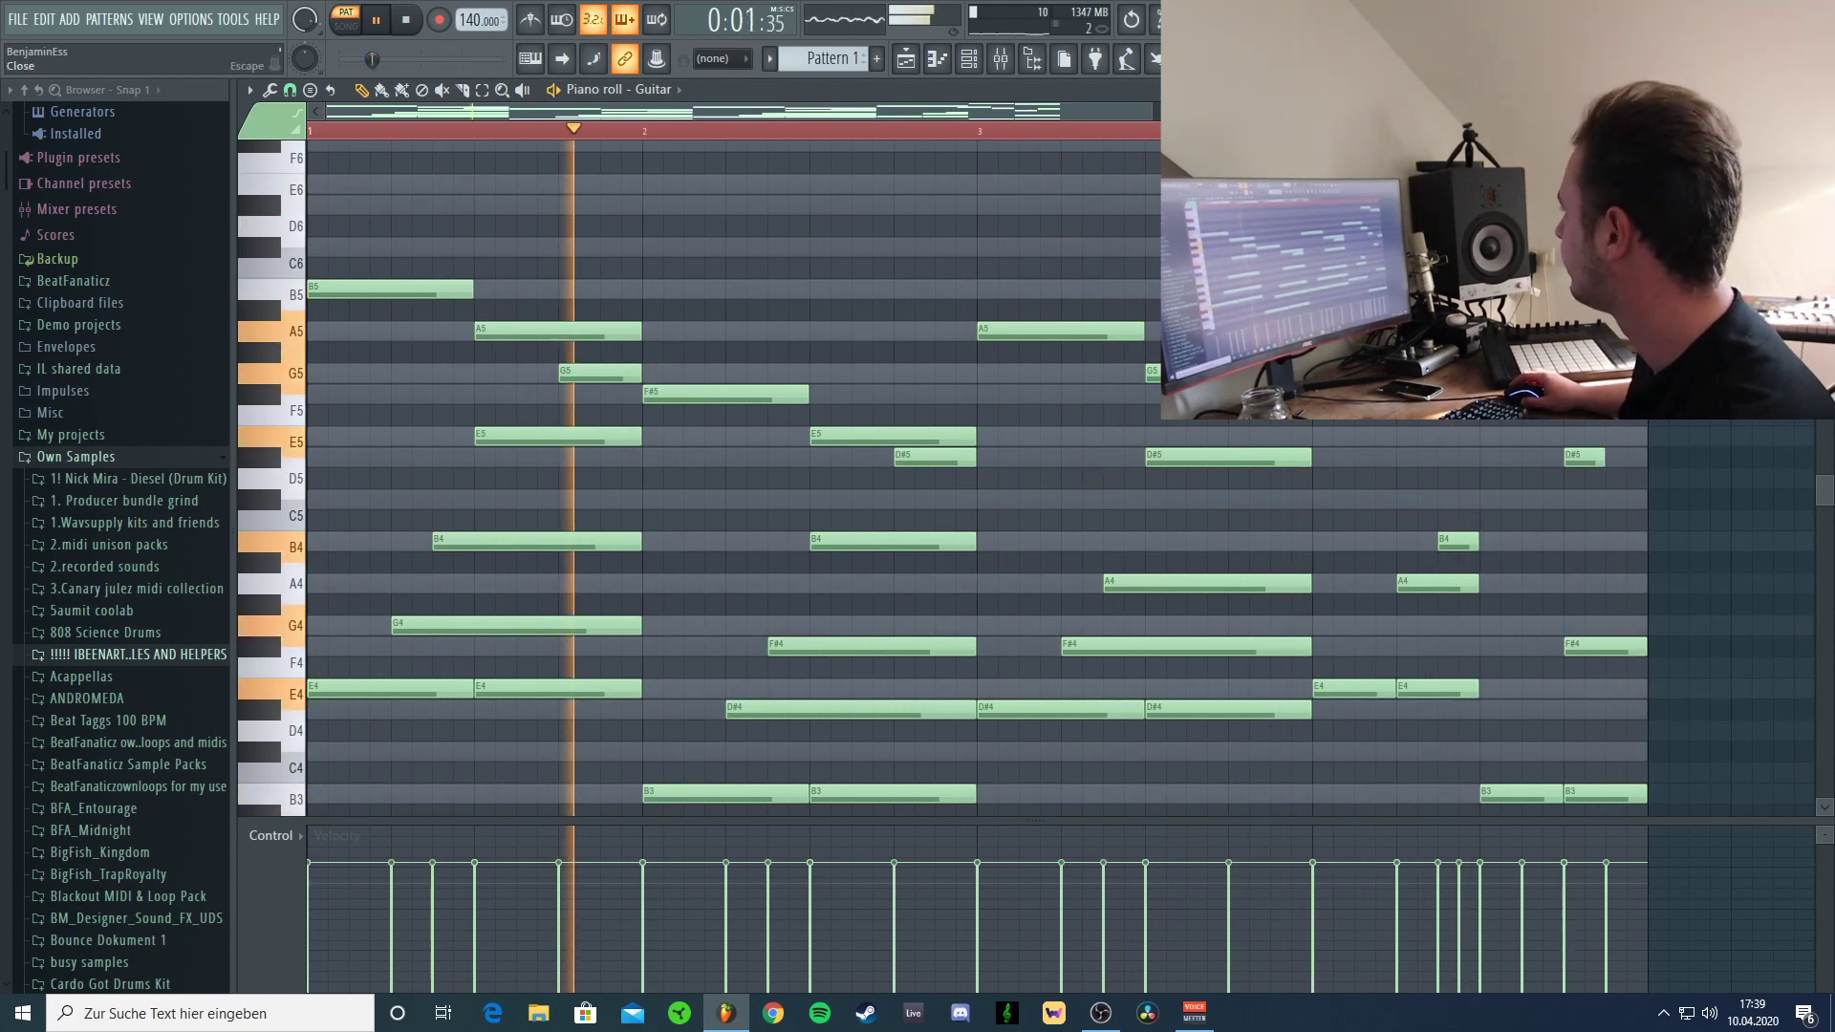
{"action": "scroll", "coordinate": [950, 287], "scroll_direction": "up", "scroll_amount": 4}
{"action": "key", "text": "space"}
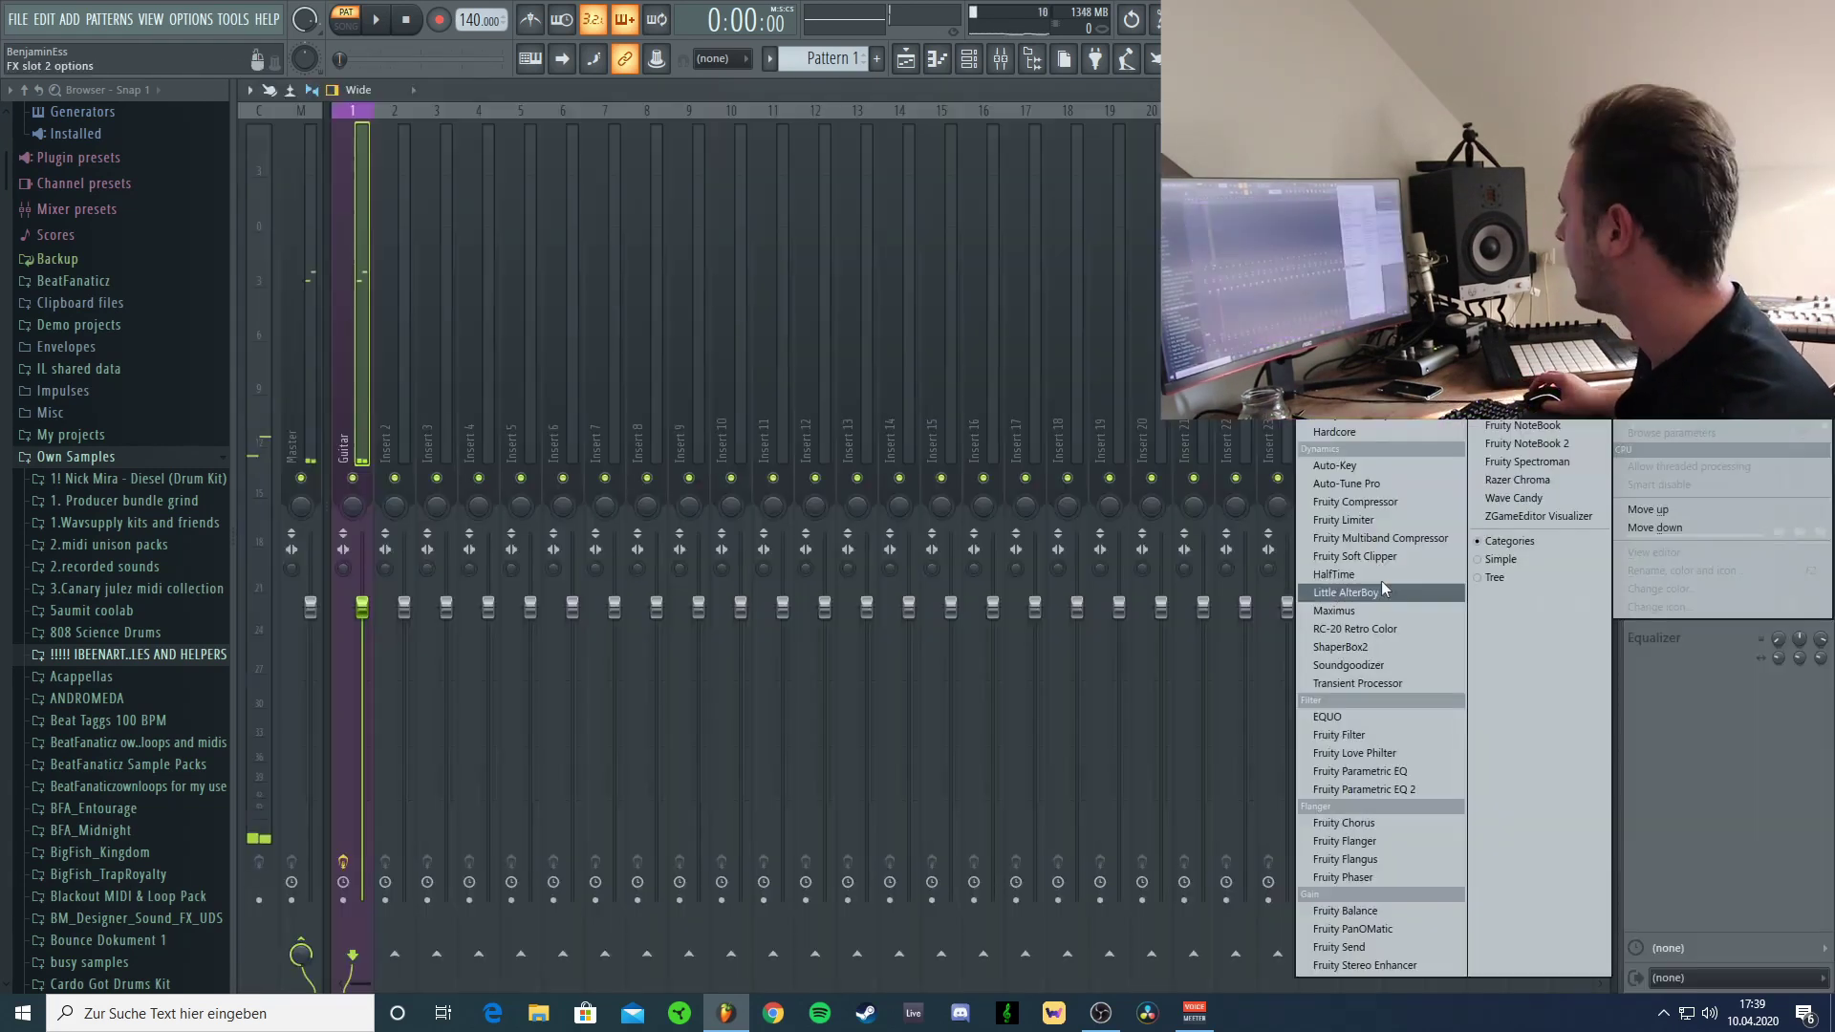
Load HalfTime into the Guitar mixer track's second effect slot and play the pattern through it.
{"action": "left_click", "coordinate": [1380, 579]}
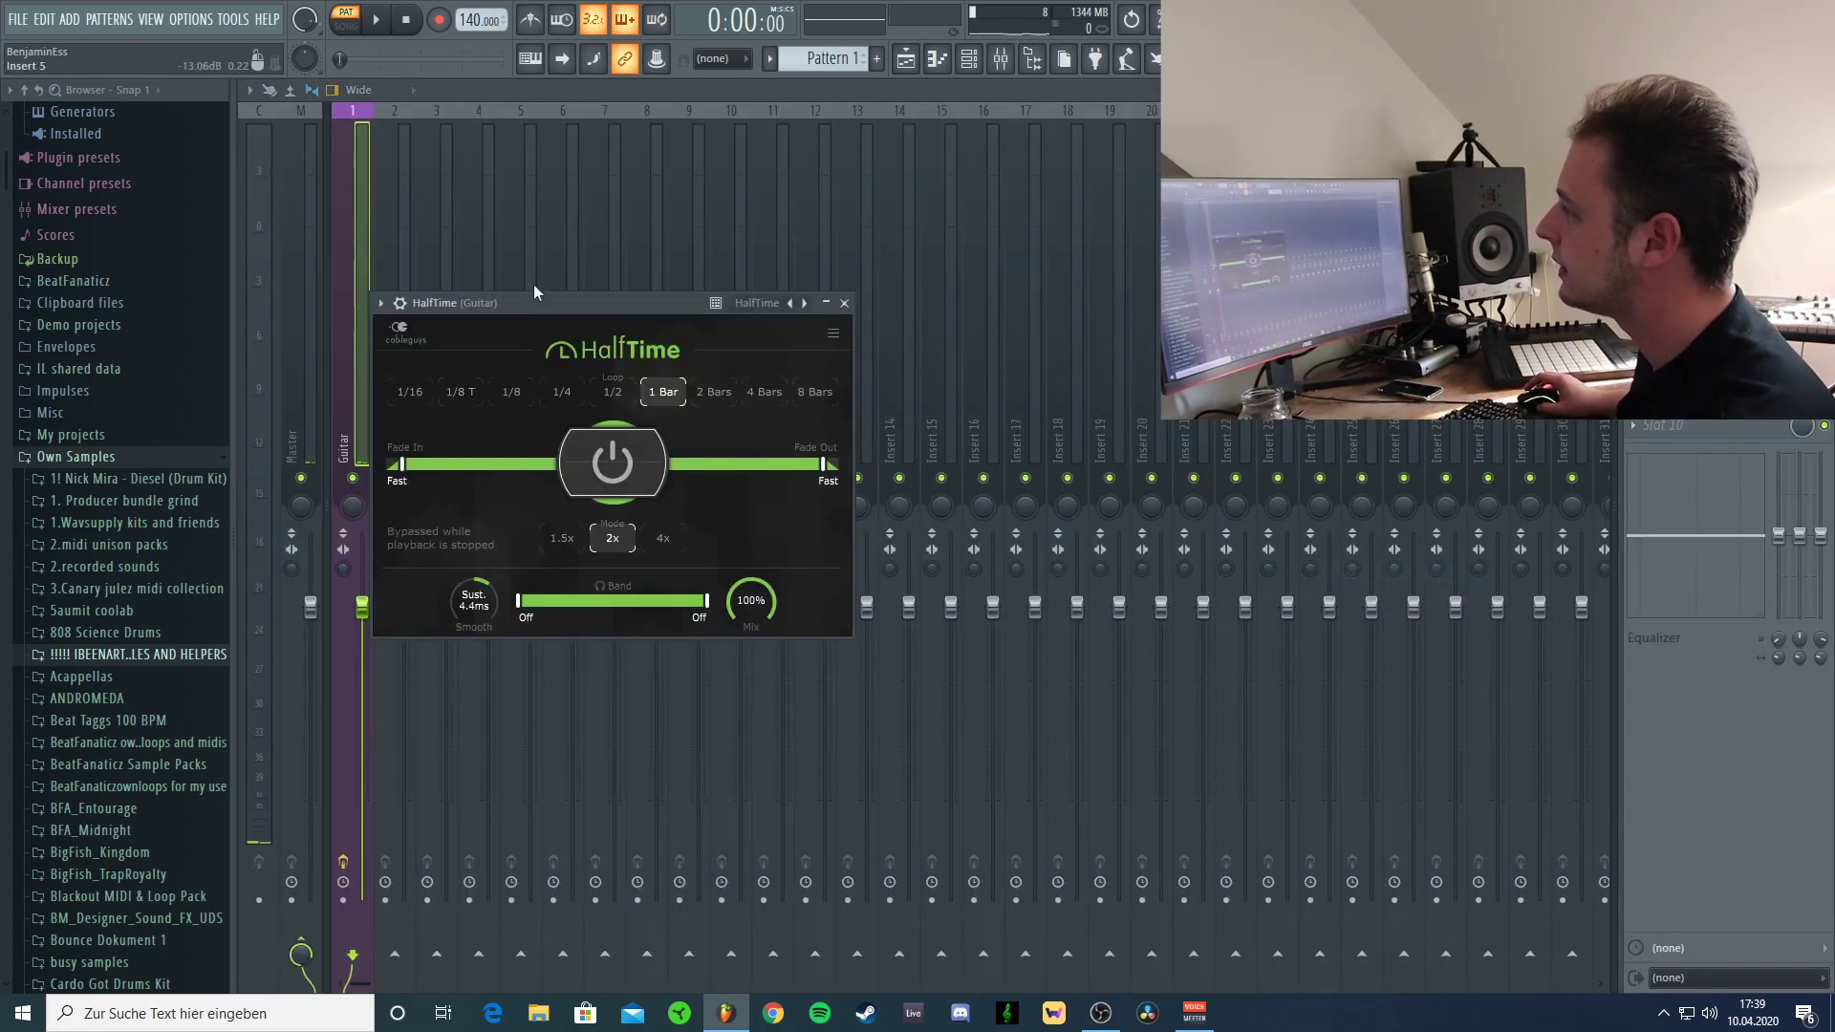
{"action": "key", "text": "space"}
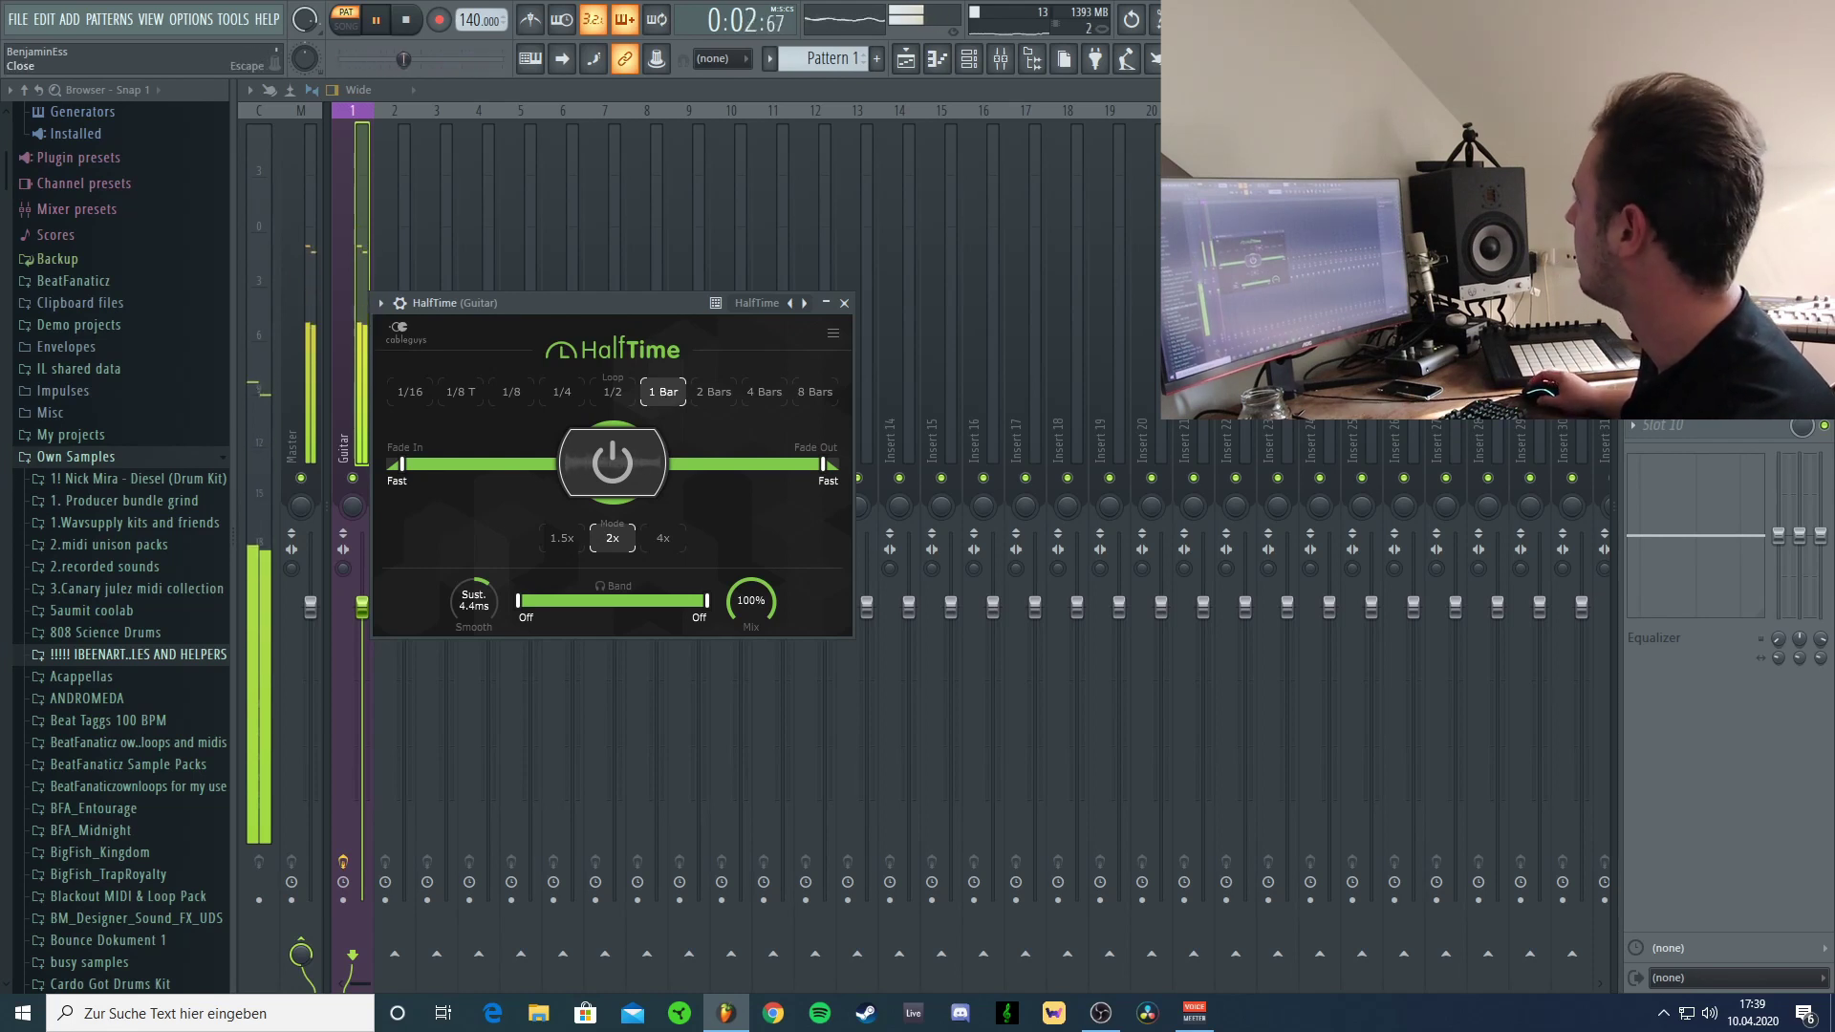
{"action": "key", "text": "F5"}
{"action": "left_click", "coordinate": [845, 303]}
Transpose all the Guitar notes up one octave in the piano roll and play the pattern.
{"action": "right_click", "coordinate": [564, 307]}
{"action": "left_click", "coordinate": [642, 304]}
{"action": "key", "text": "ctrl+Up"}
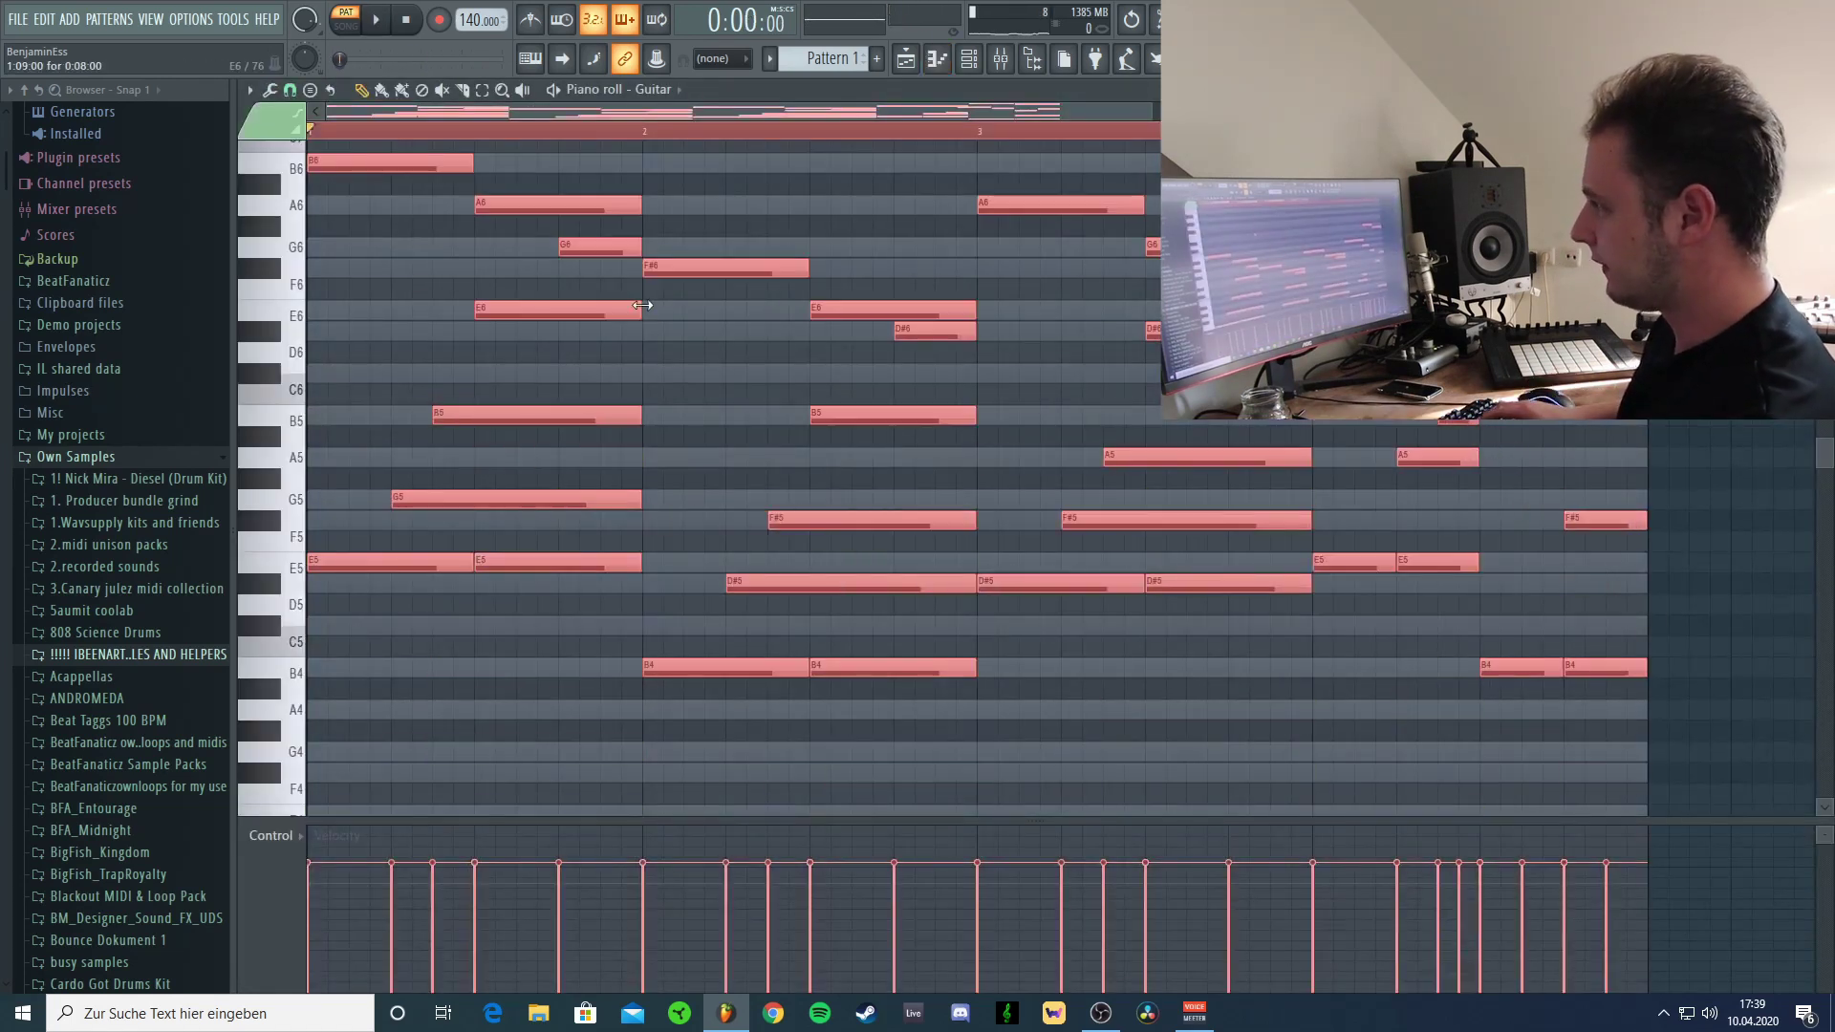
{"action": "key", "text": "space"}
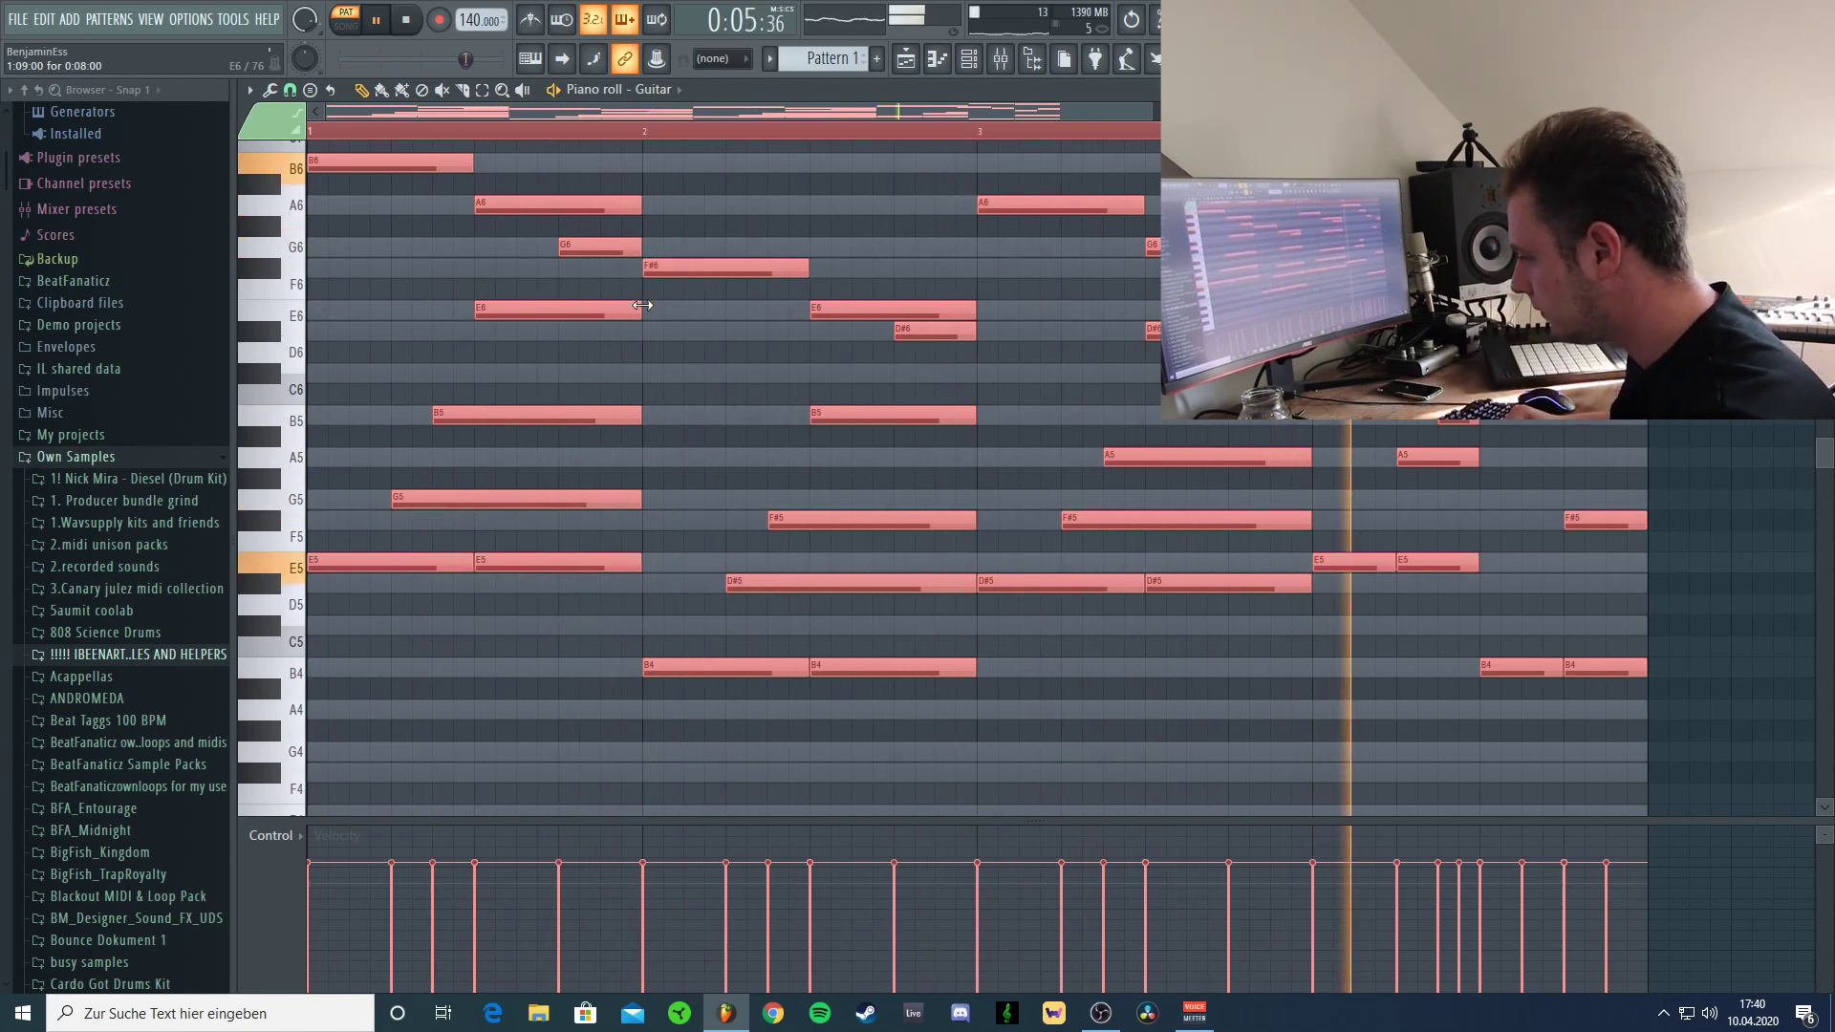
{"action": "key", "text": "space"}
Load RC-20 Retro Color with the Vinyl 3 preset into the Guitar mixer track's third effect slot and play the pattern.
{"action": "key", "text": "F9"}
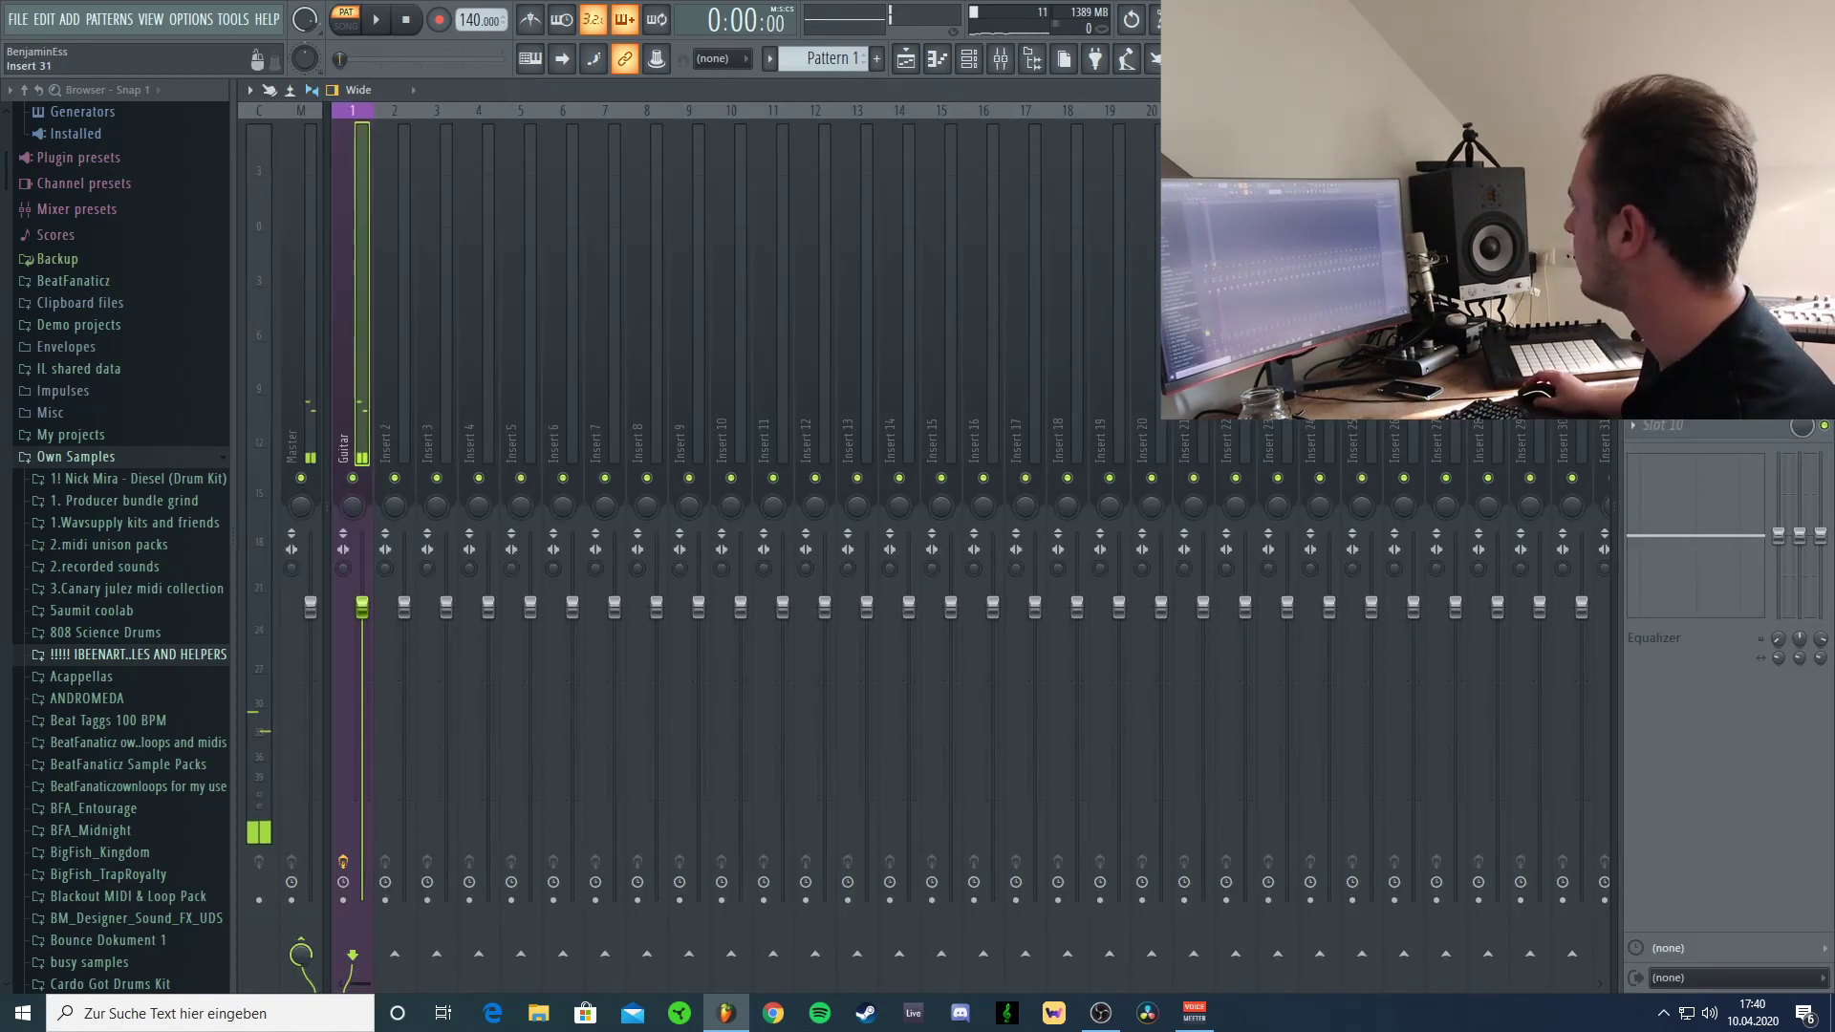
{"action": "left_click", "coordinate": [1633, 212]}
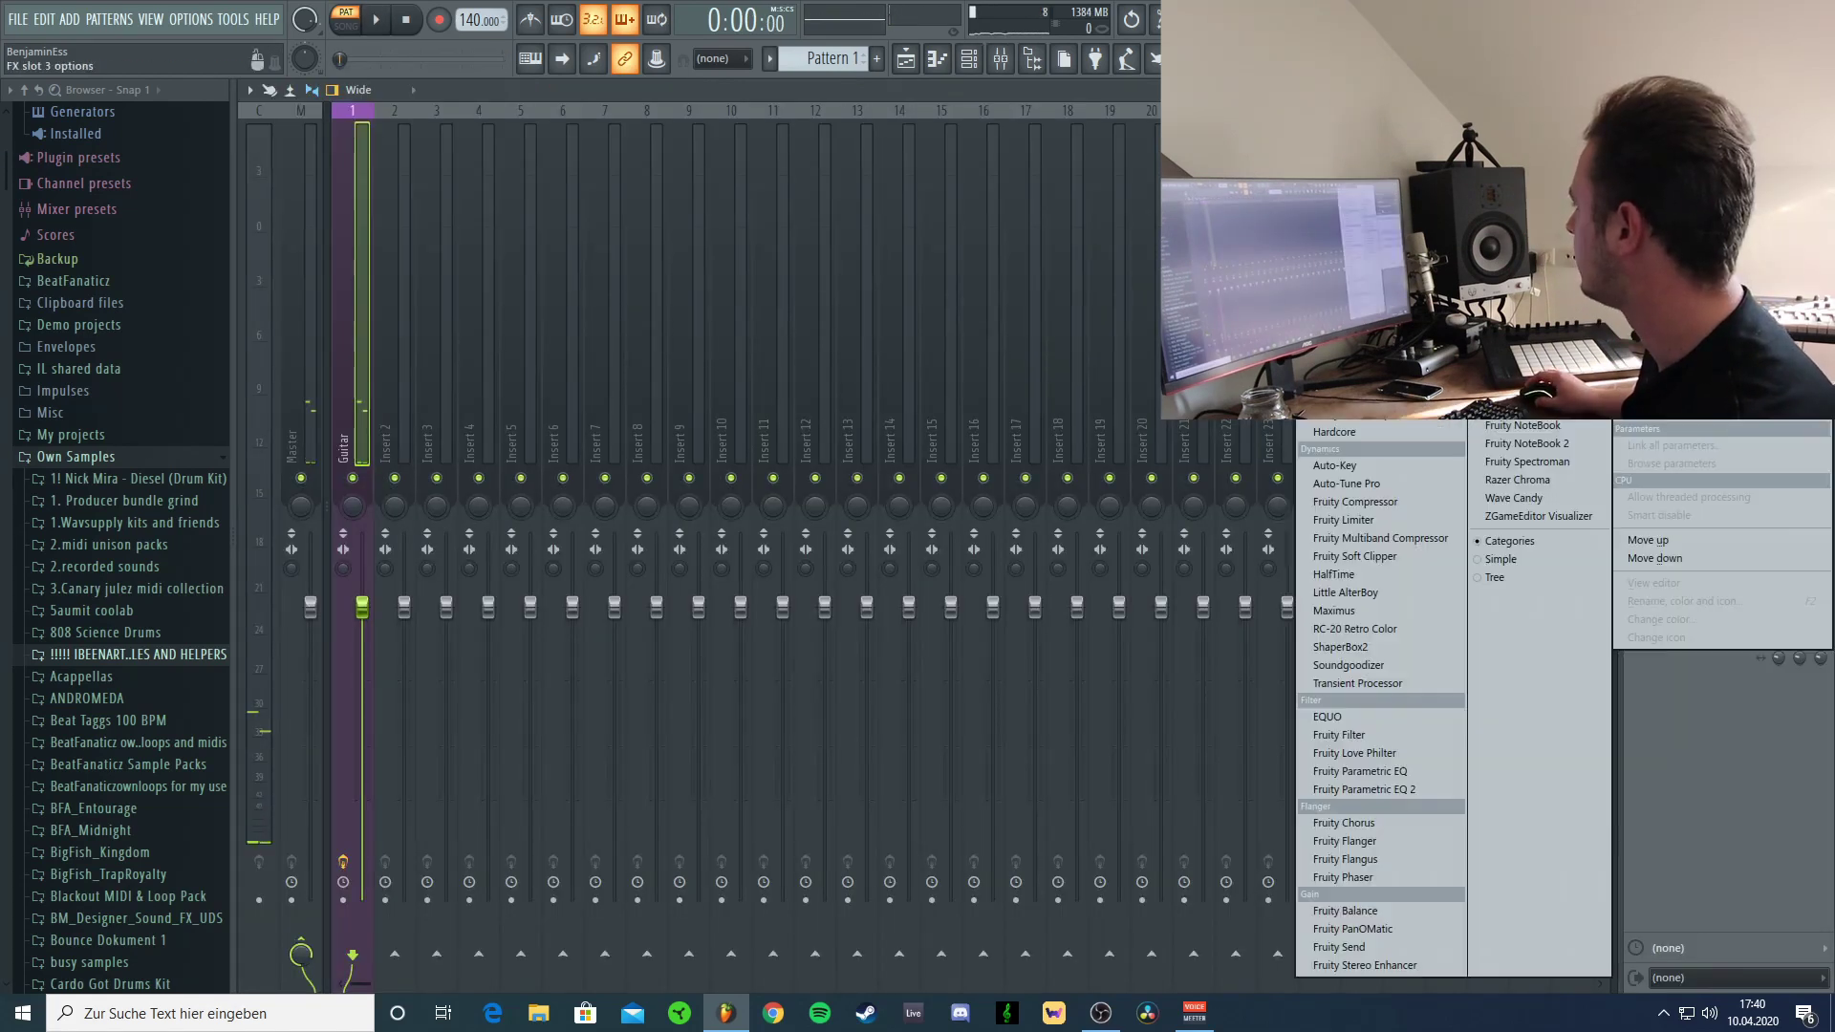
{"action": "left_click", "coordinate": [1369, 628]}
{"action": "key", "text": "space"}
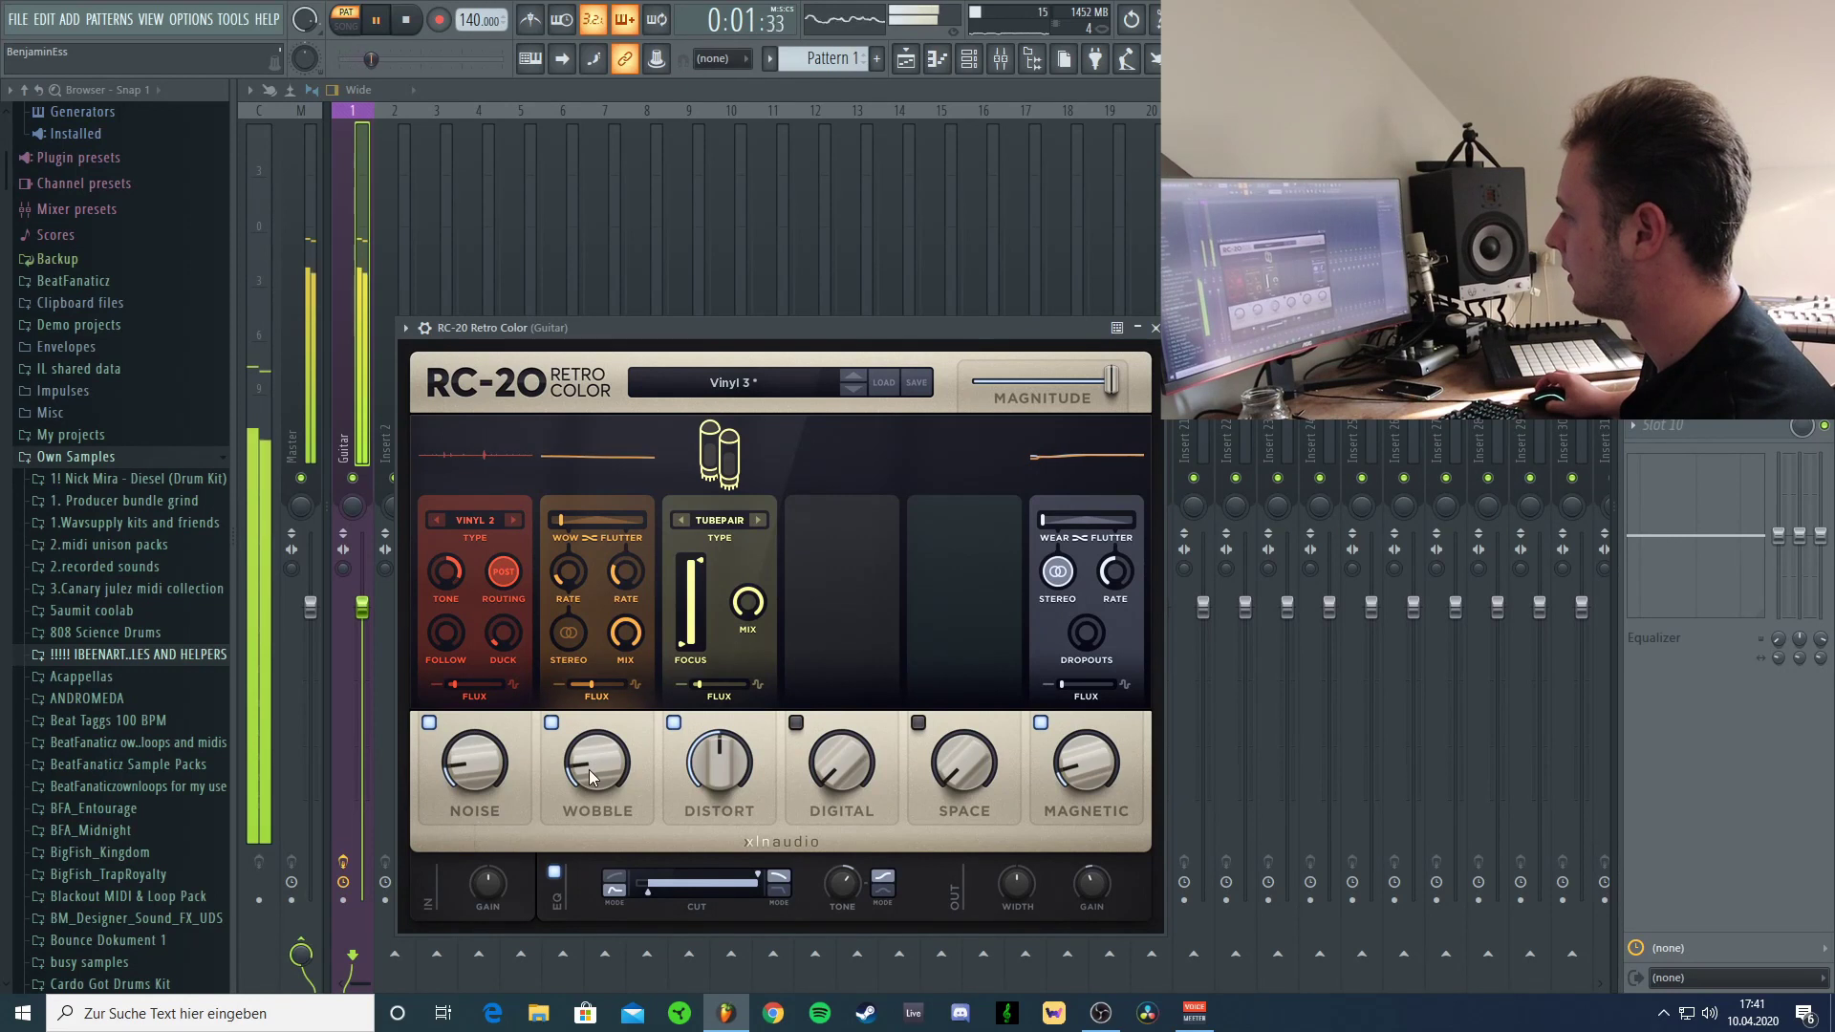
Set RC-20's EQ low cut to 96 Hz and wobble amount to 12%, and compare the wobble's stereo mode on and off.
{"action": "left_click_drag", "start_coordinate": [655, 896], "coordinate": [670, 897]}
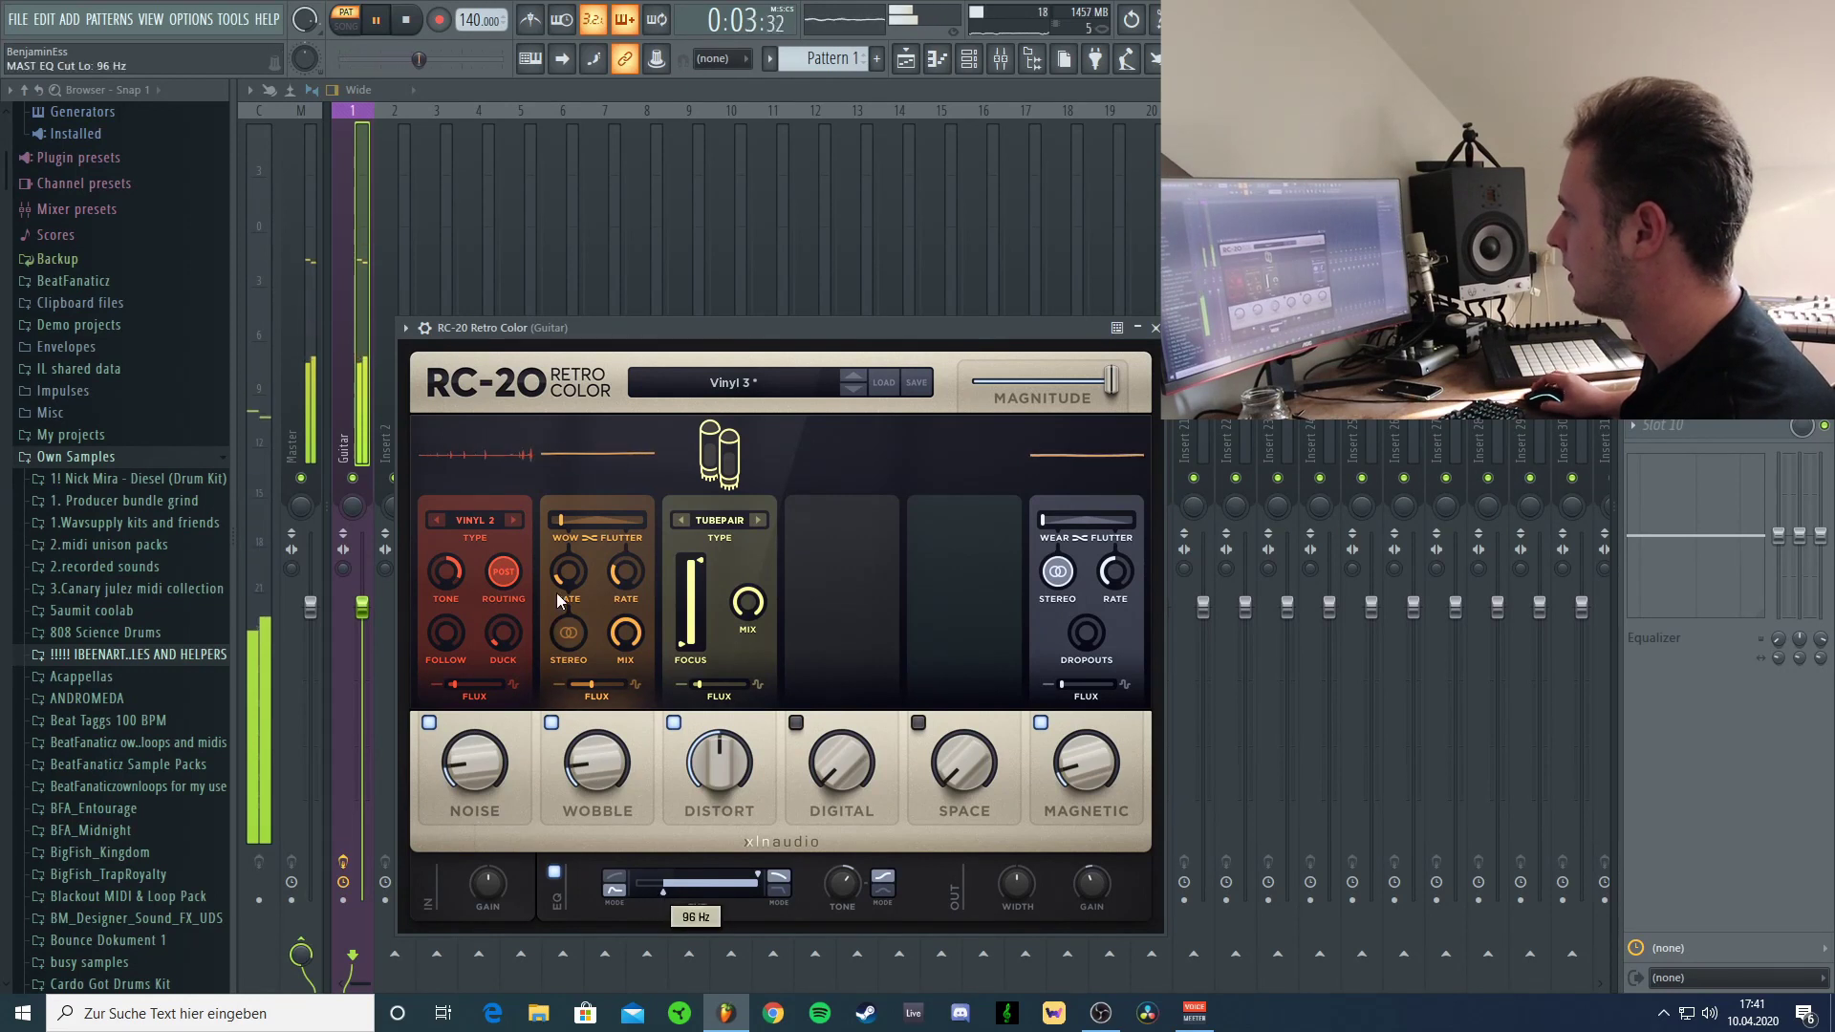
{"action": "left_click_drag", "start_coordinate": [584, 760], "coordinate": [585, 766]}
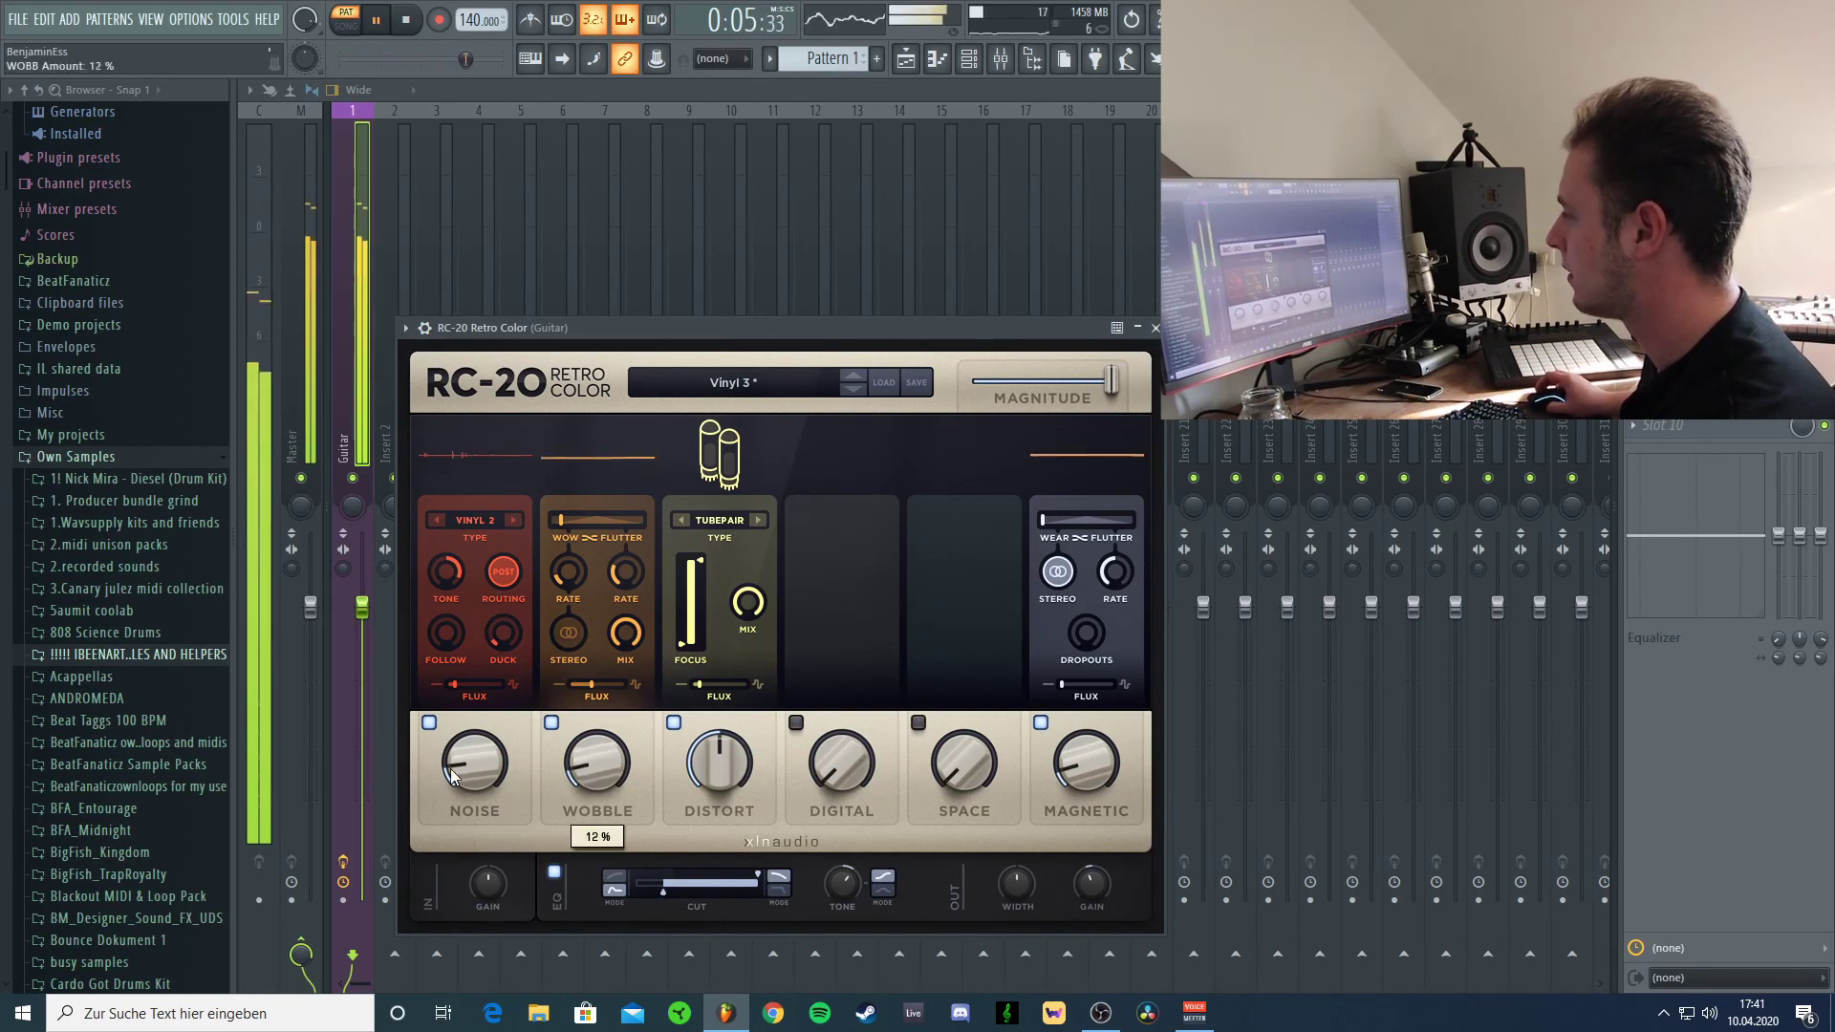
{"action": "mouse_move", "coordinate": [462, 766]}
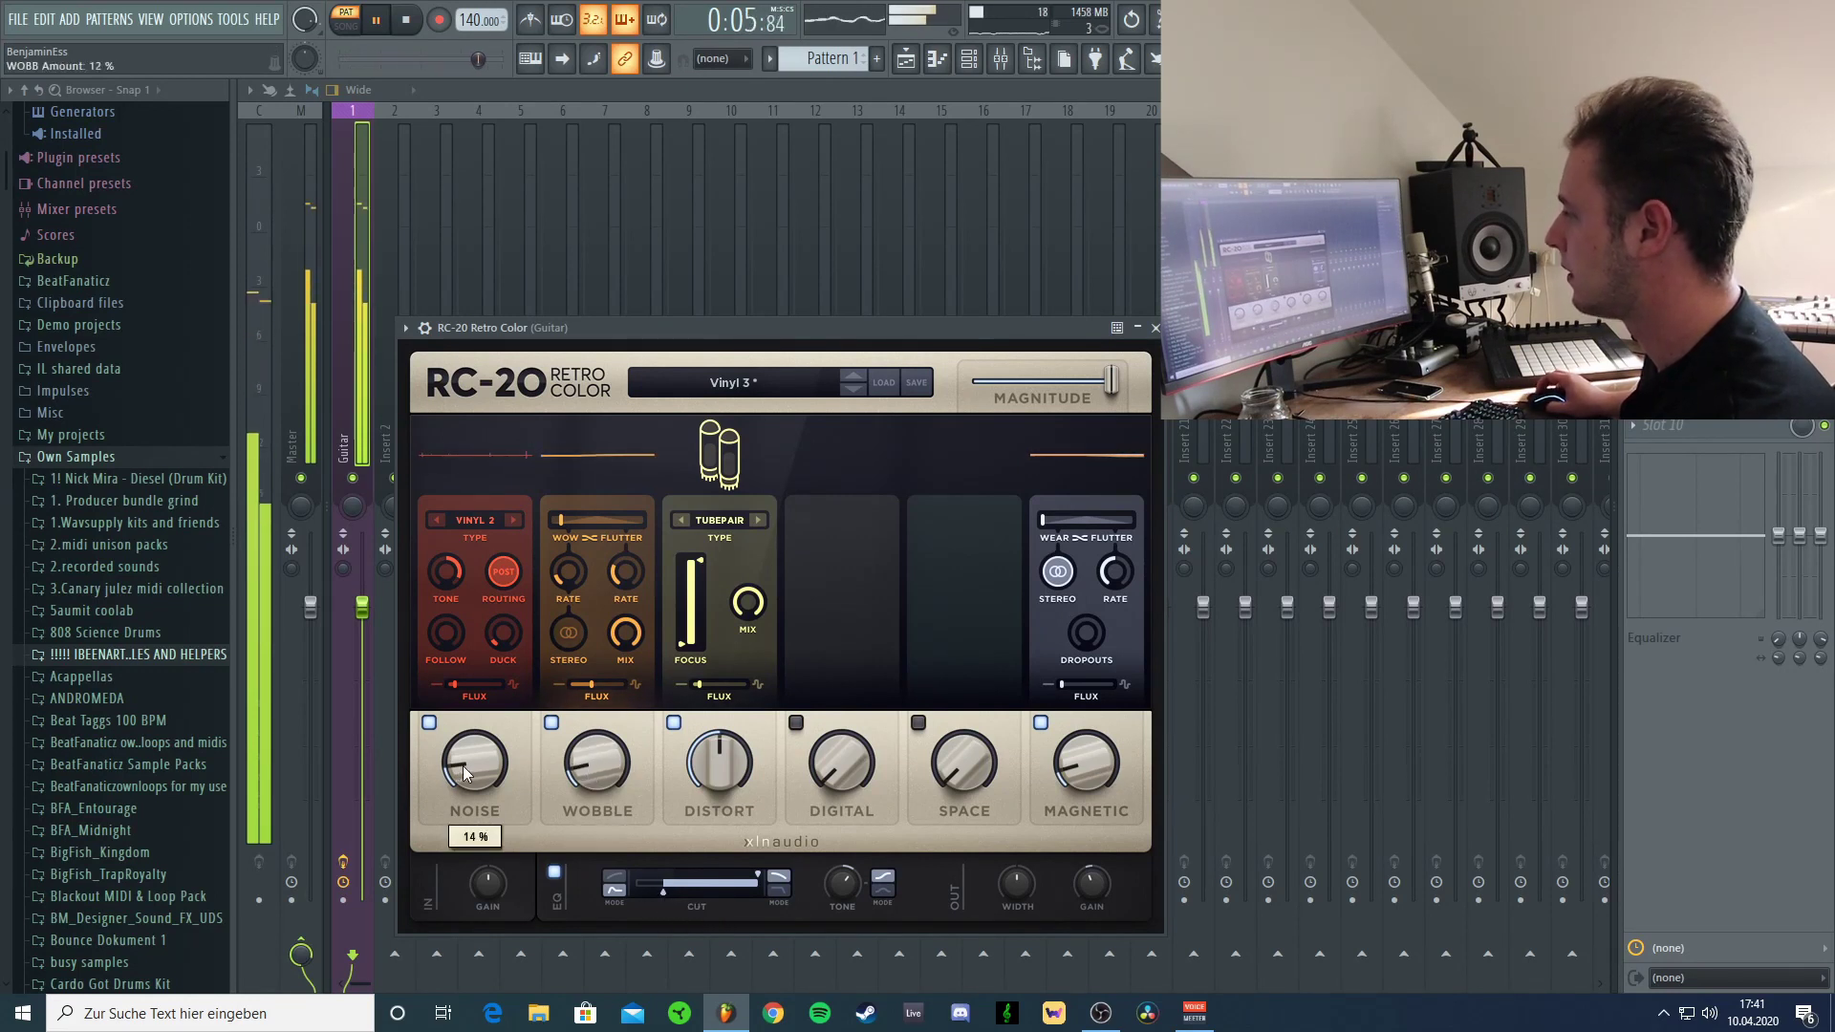
{"action": "left_click", "coordinate": [569, 633]}
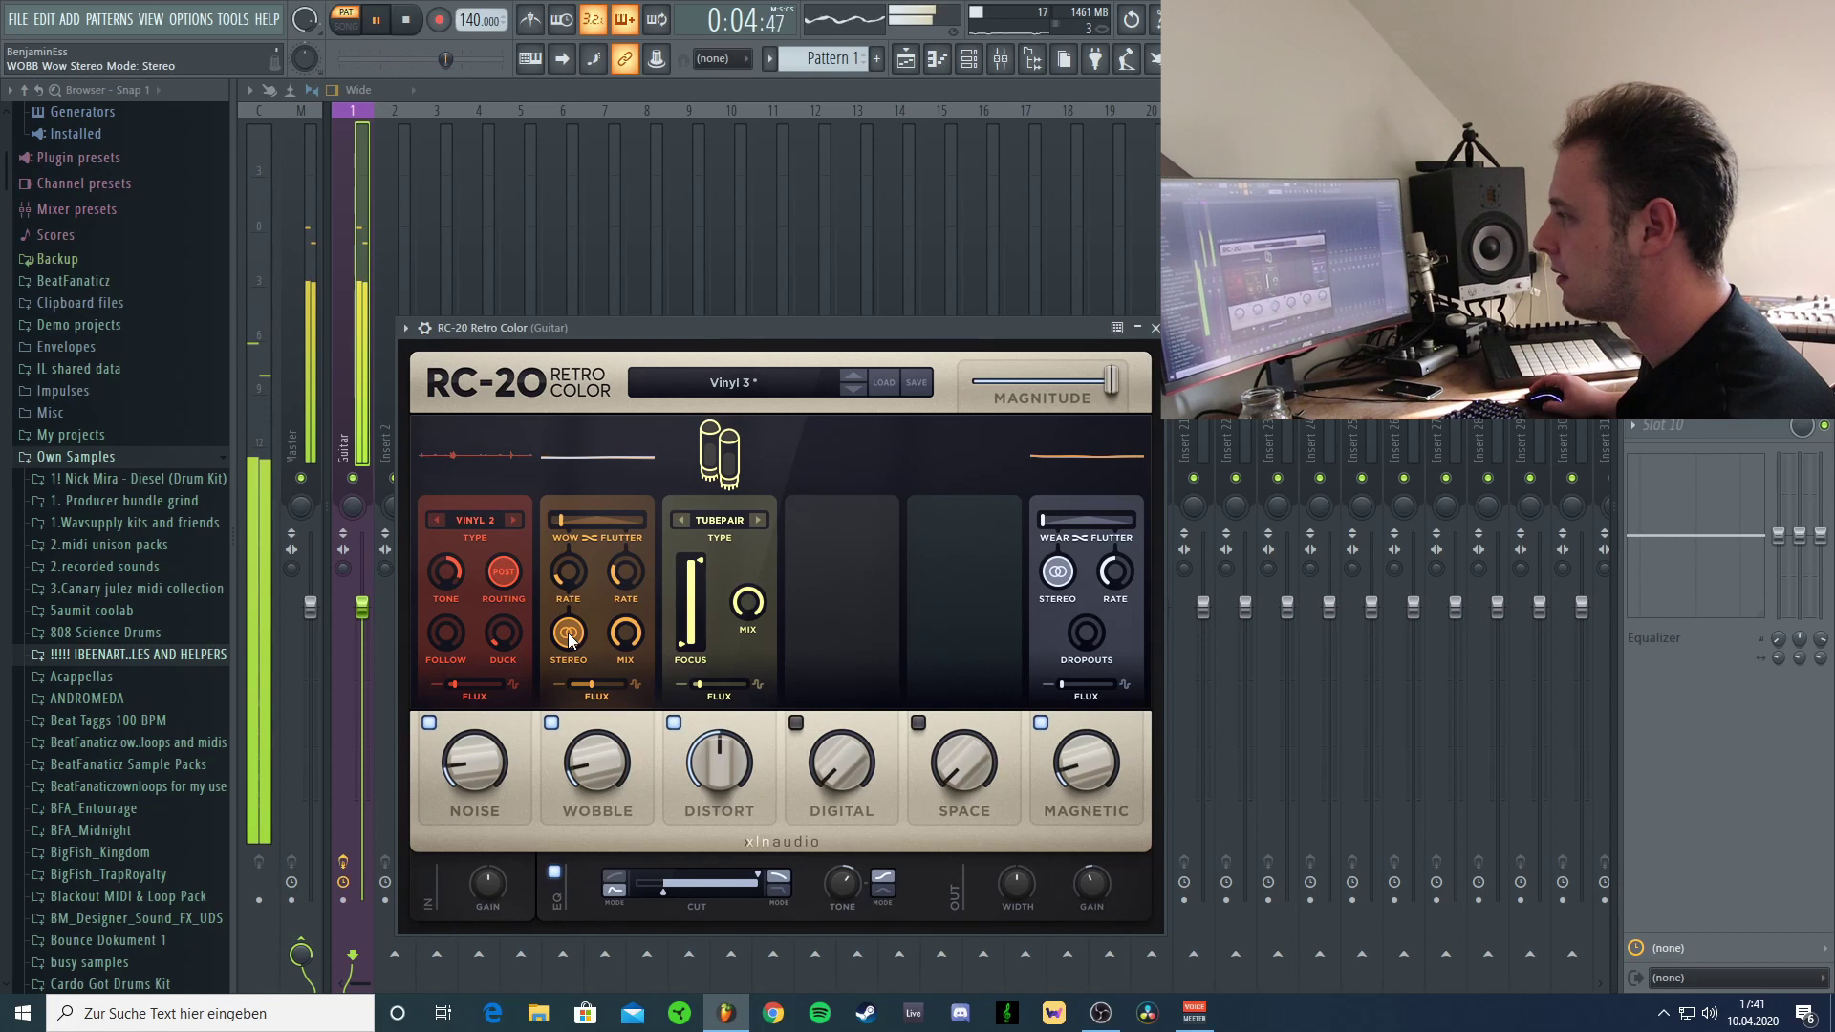
{"action": "left_click", "coordinate": [568, 633]}
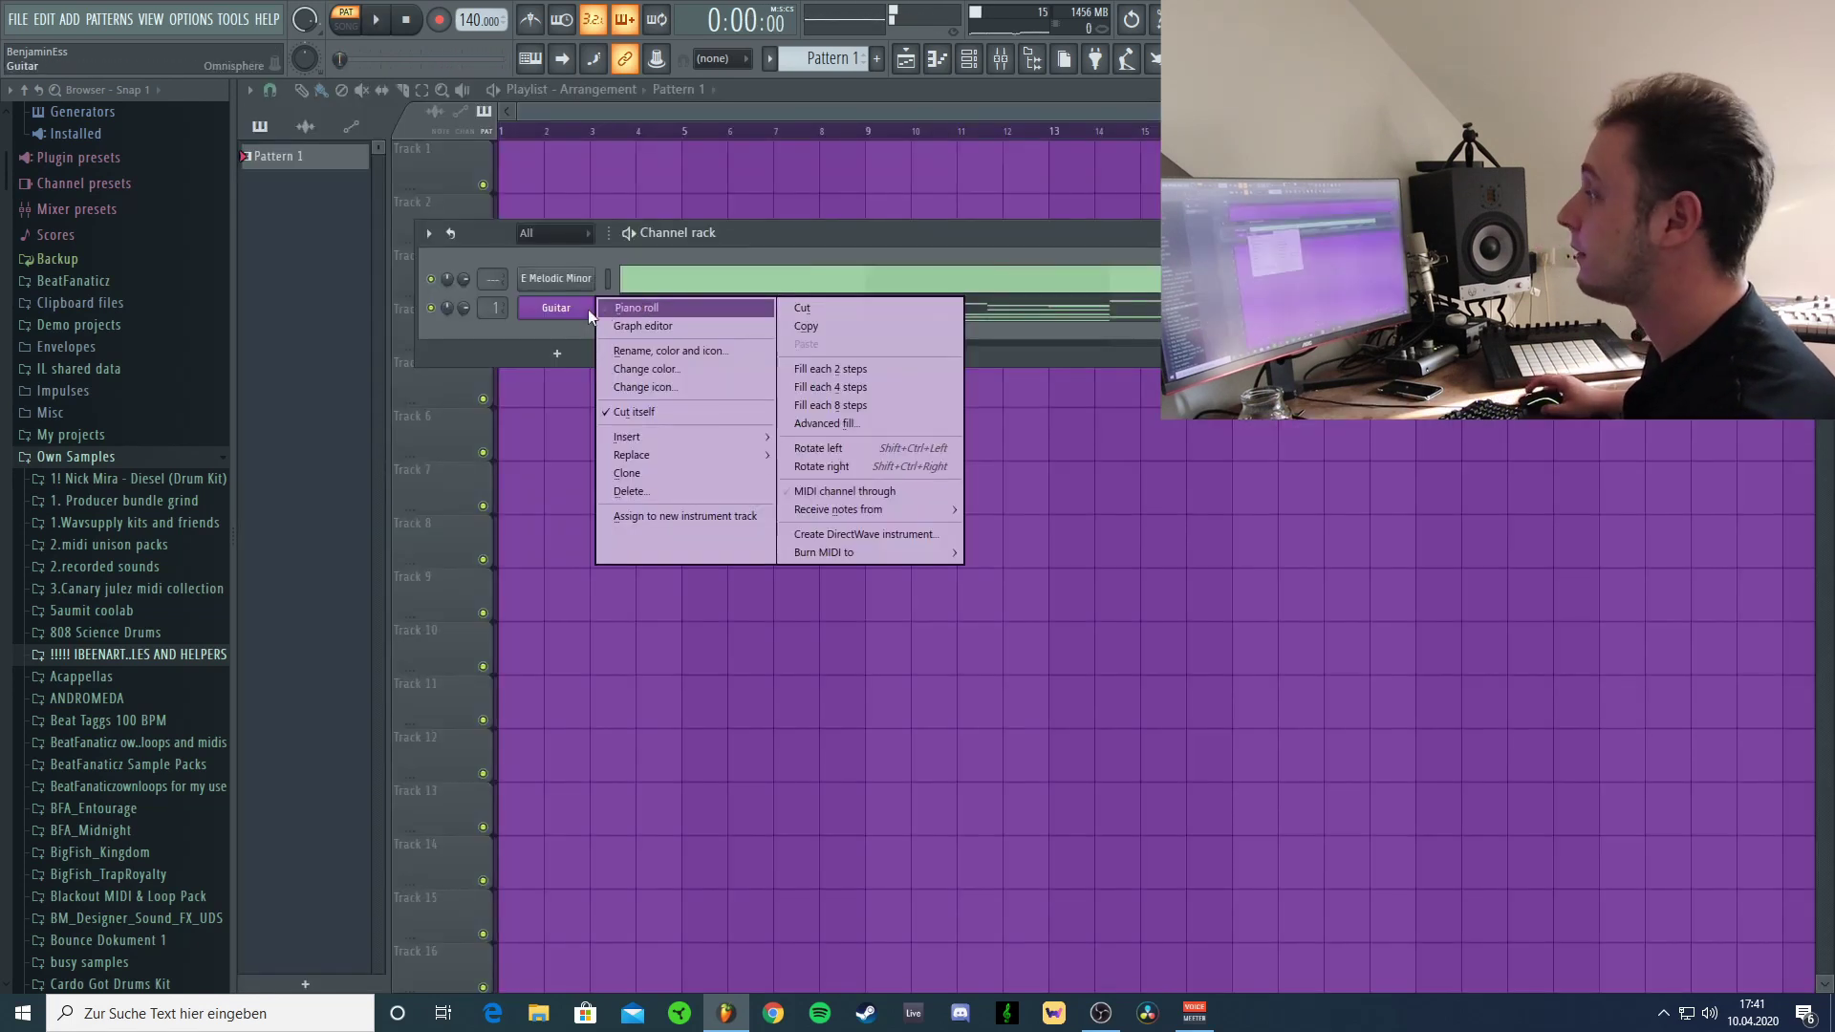
Randomize the velocities of all Guitar notes in the piano roll, audition the result, and accept it.
{"action": "left_click", "coordinate": [617, 307]}
{"action": "key", "text": "ctrl+a"}
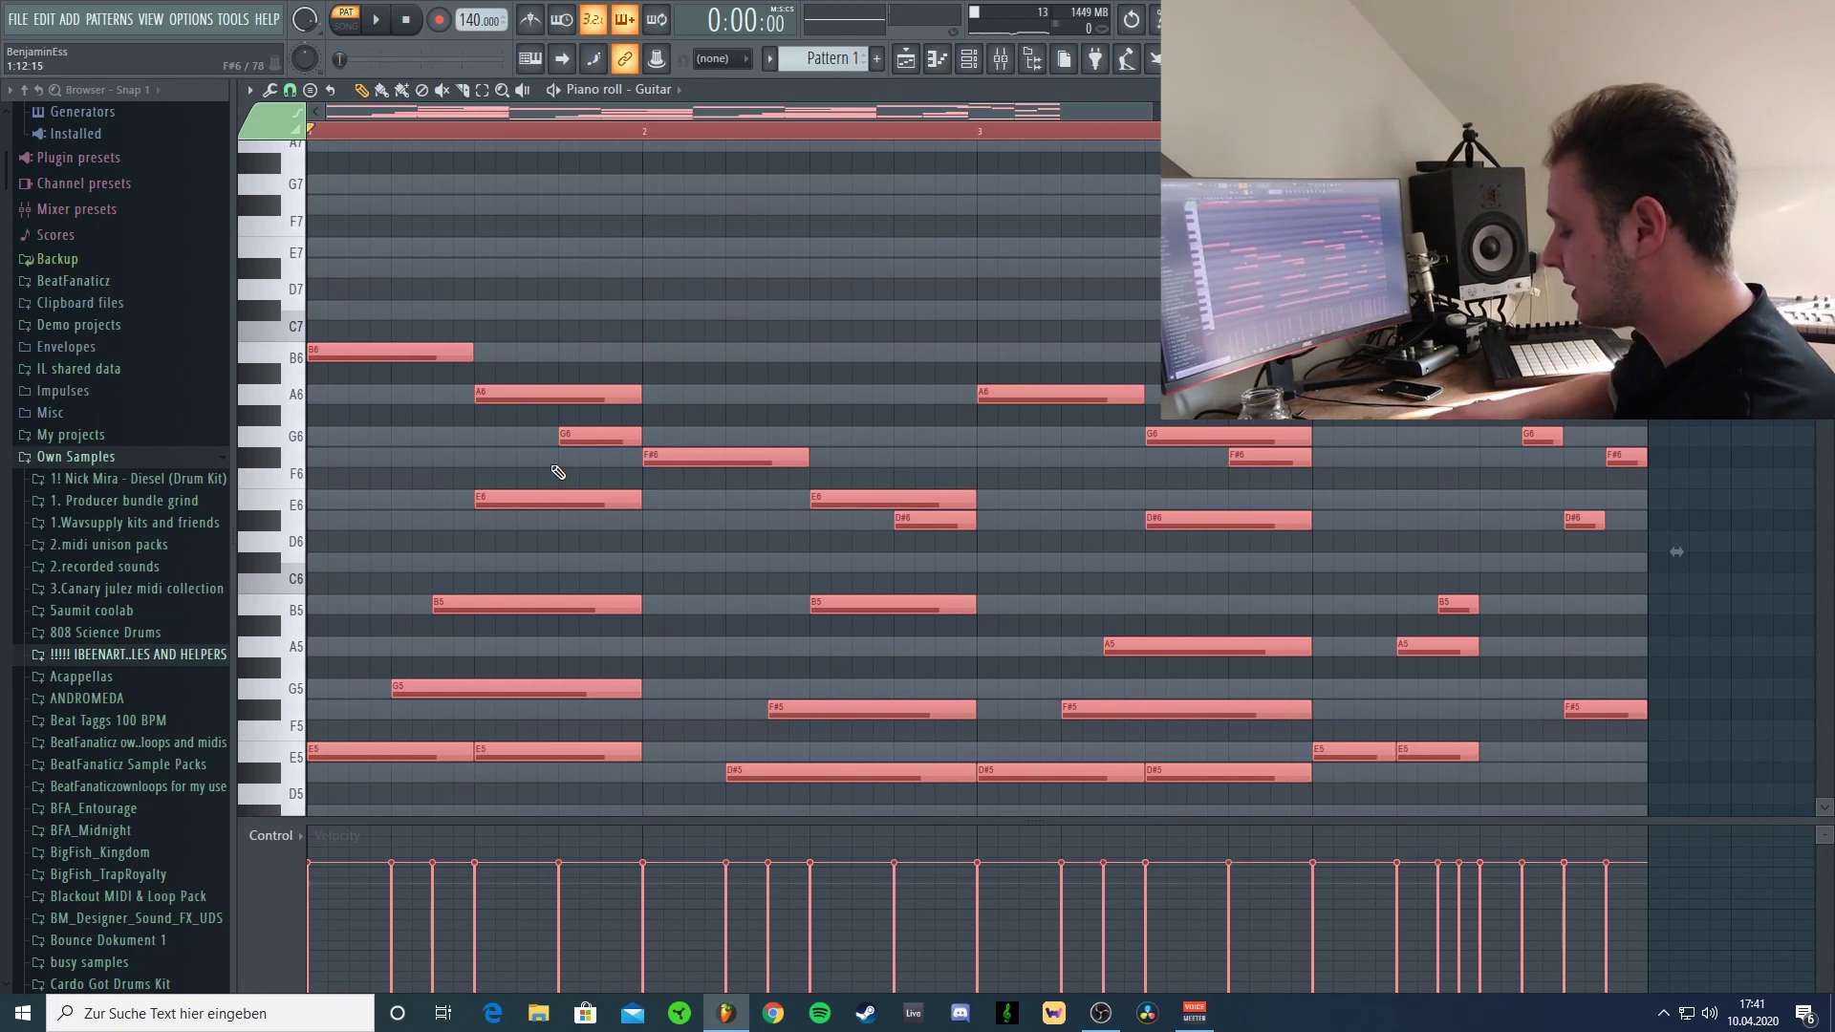
{"action": "key", "text": "alt+r"}
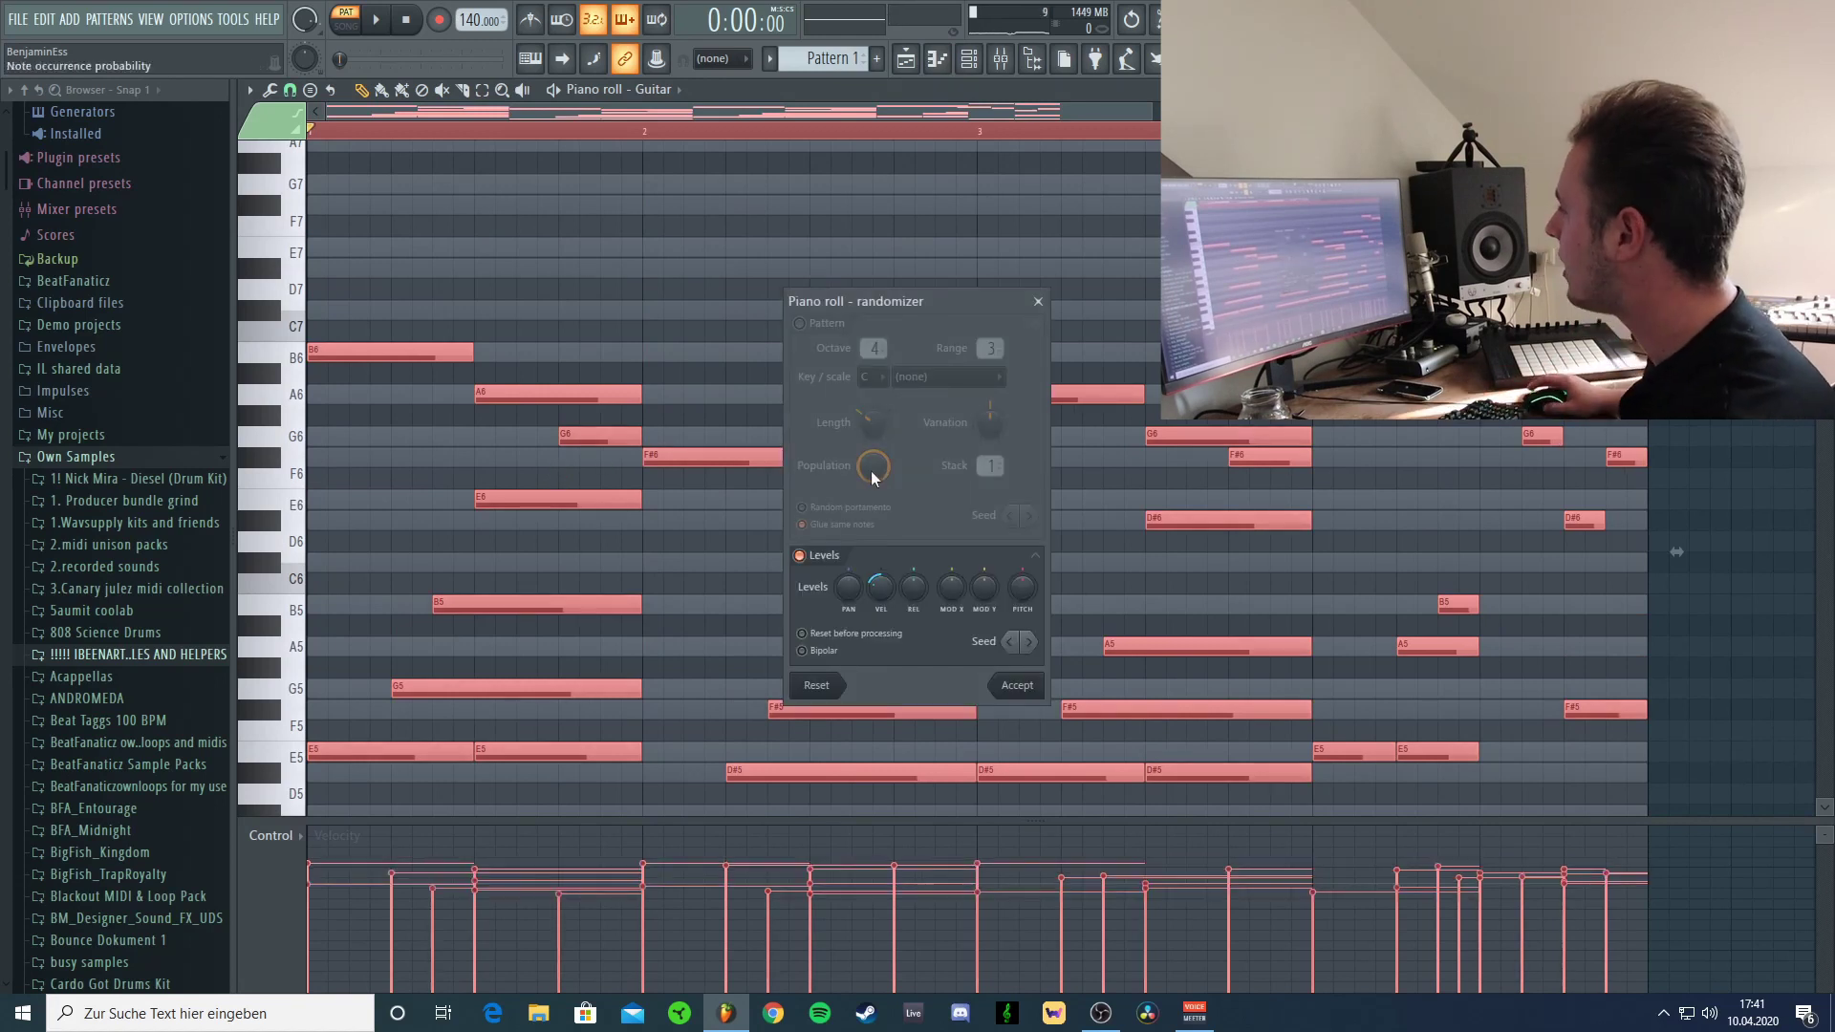
{"action": "key", "text": "space"}
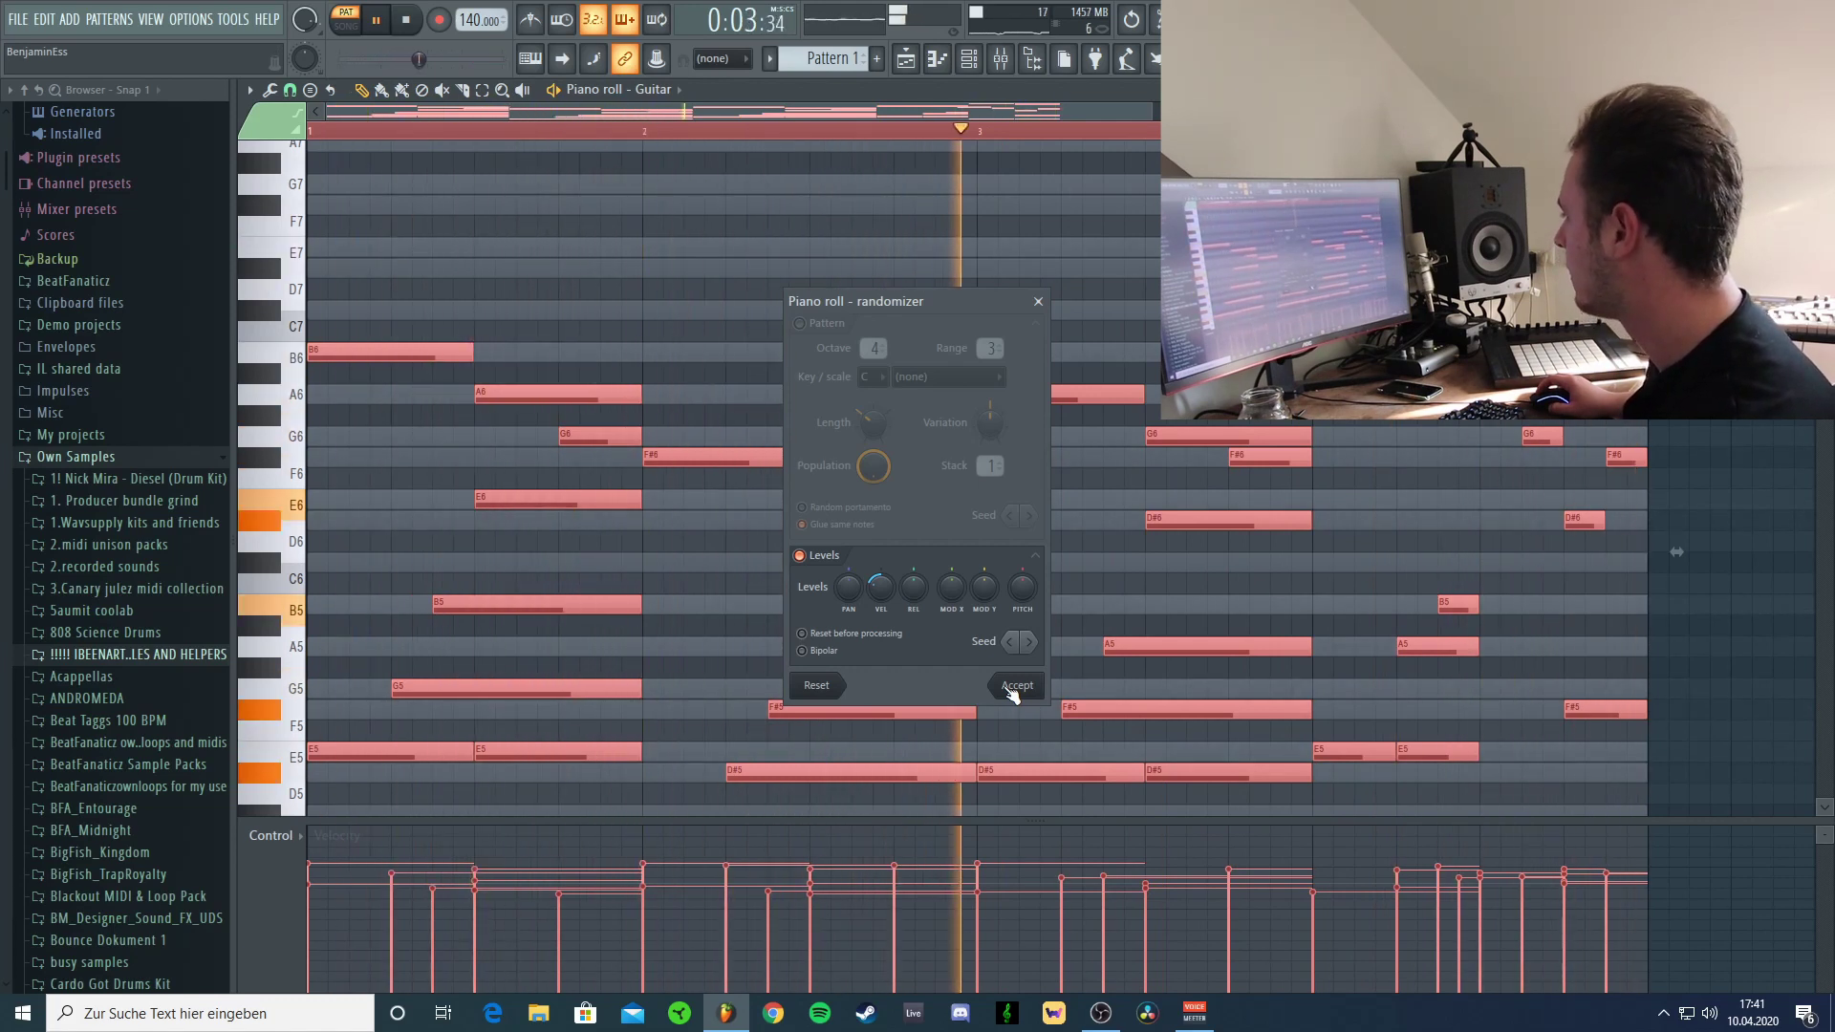
{"action": "left_click", "coordinate": [1013, 690]}
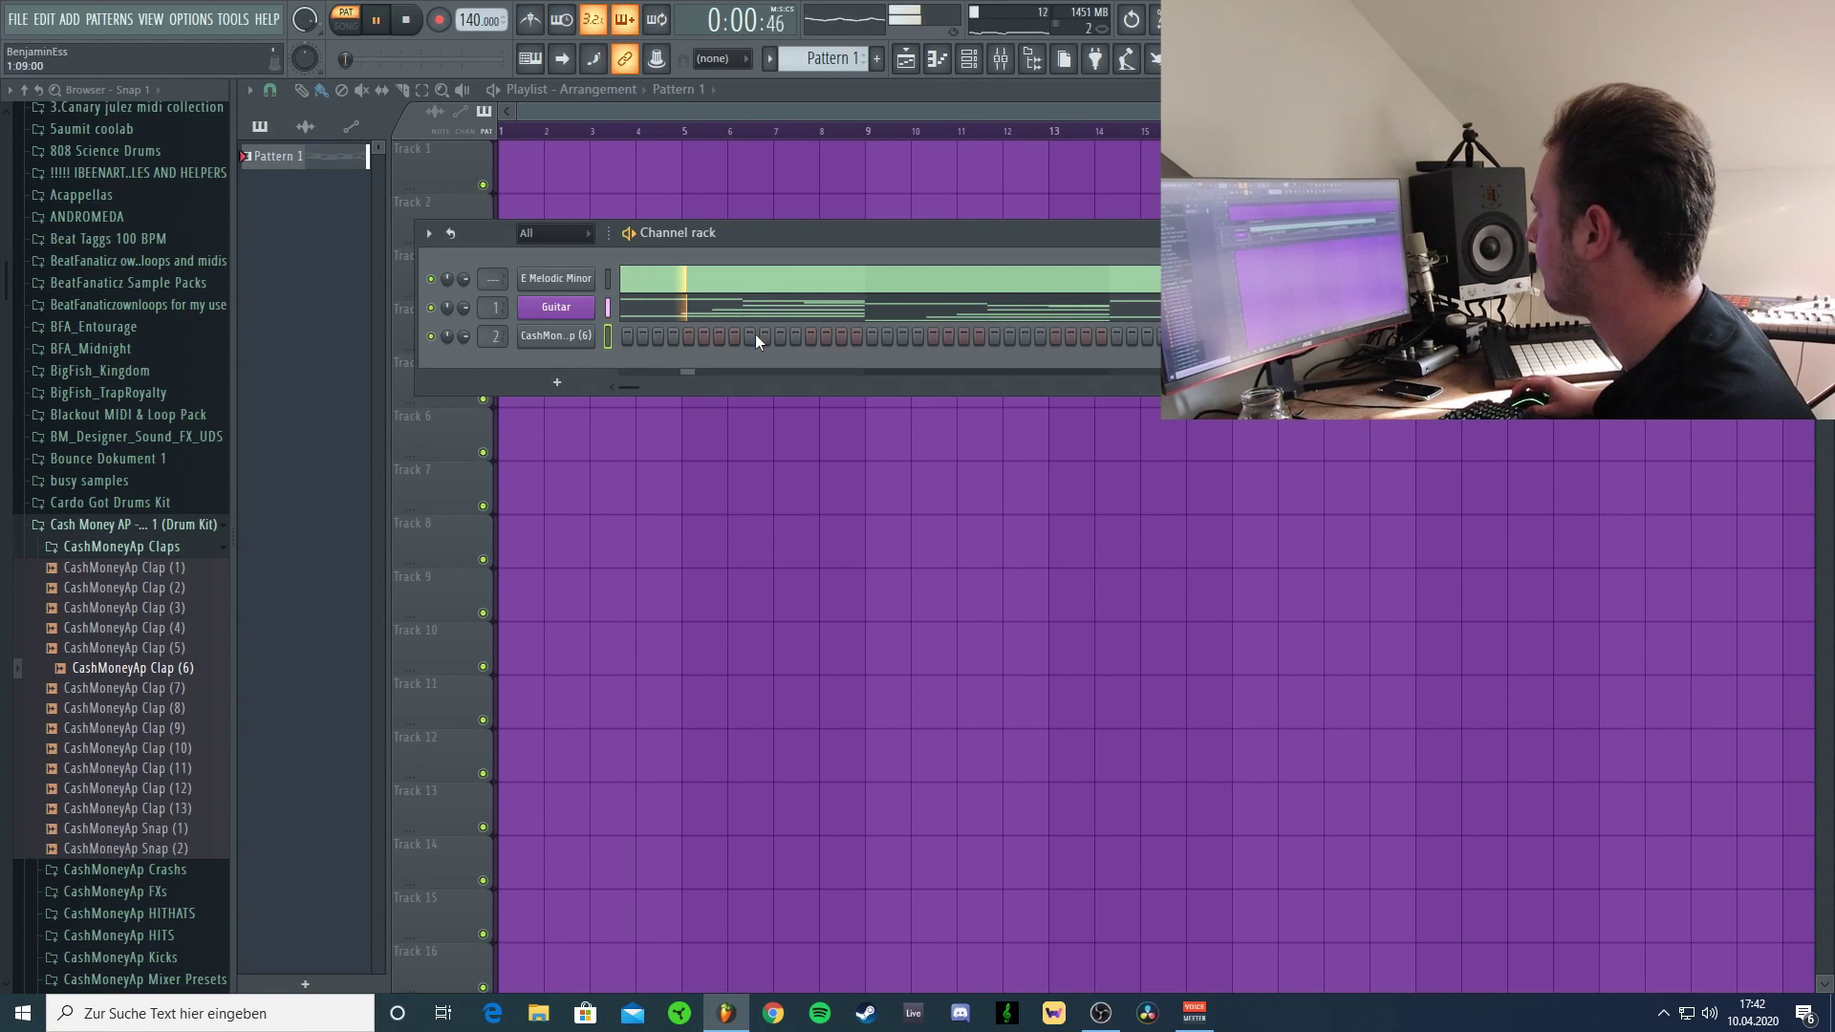
Place a CashMoneyAp Clap (6) hit on step 25 of the pattern.
{"action": "left_click", "coordinate": [993, 336]}
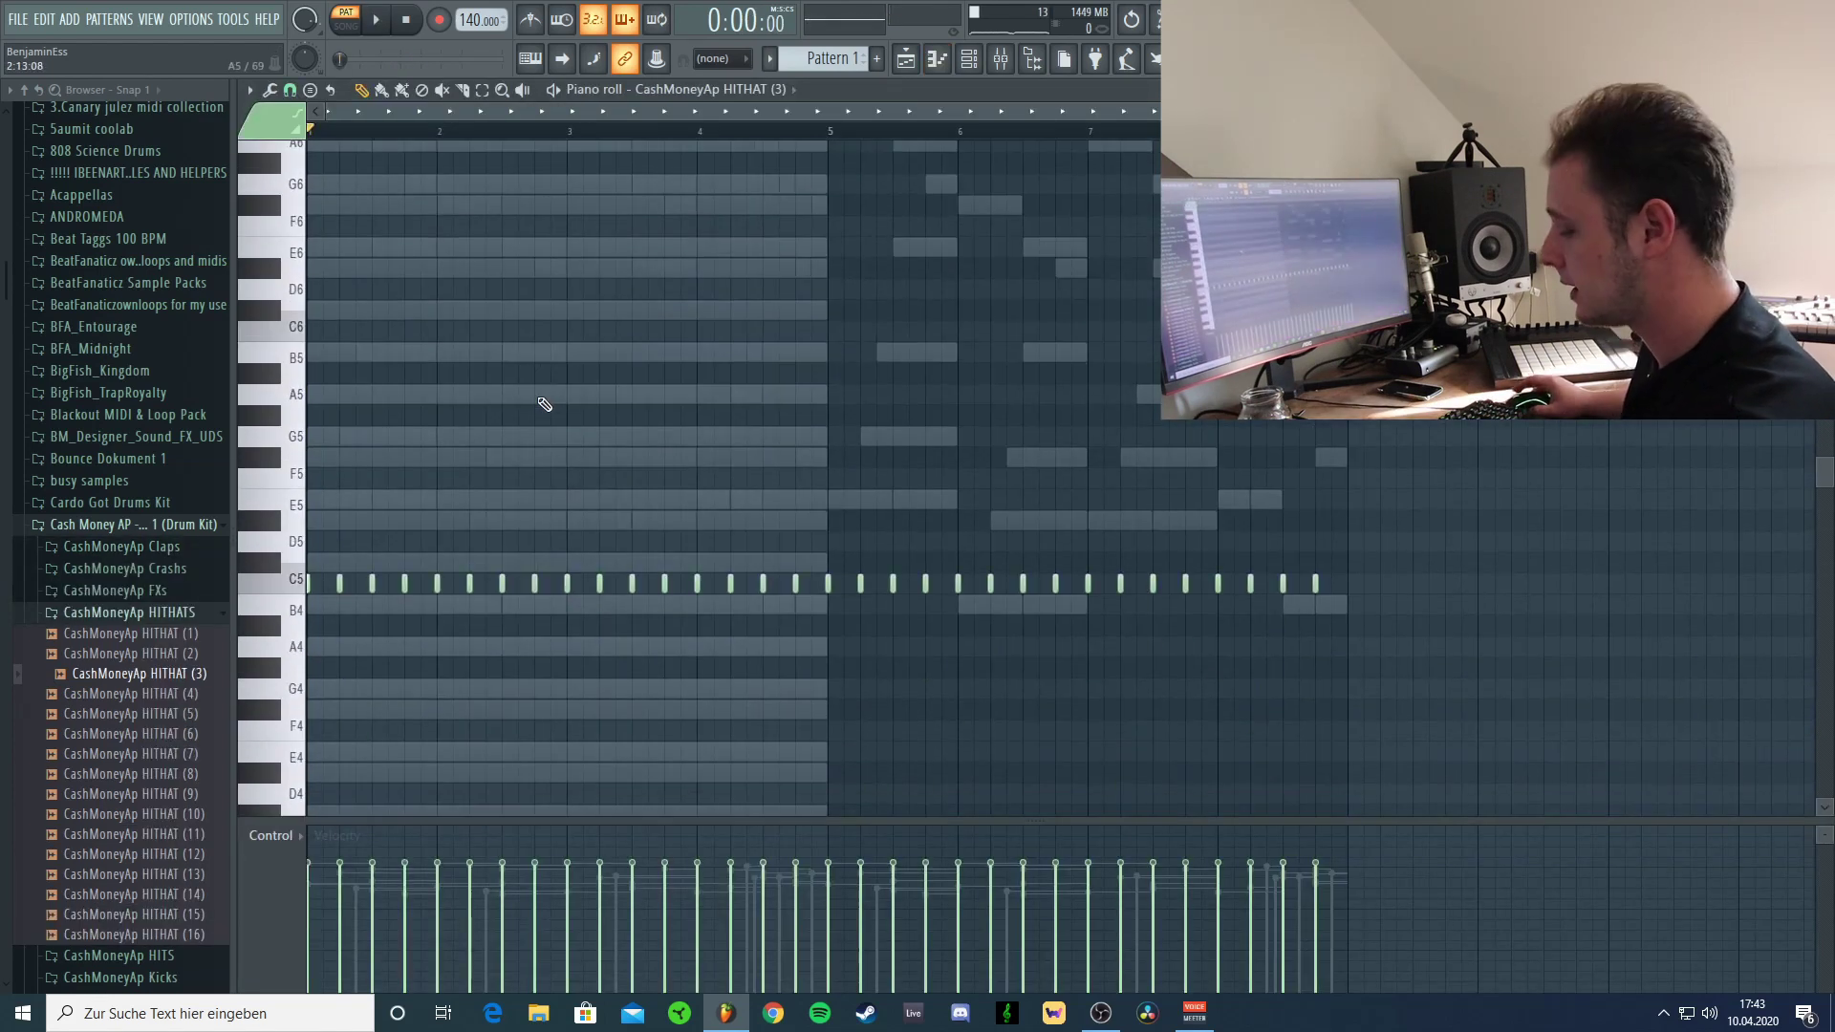
Lengthen all C5 hi-hat notes to an eighth of a bar, fill the gaps with lower-velocity copies, and play the pattern.
{"action": "key", "text": "ctrl+a"}
{"action": "left_click_drag", "start_coordinate": [312, 585], "coordinate": [323, 585]}
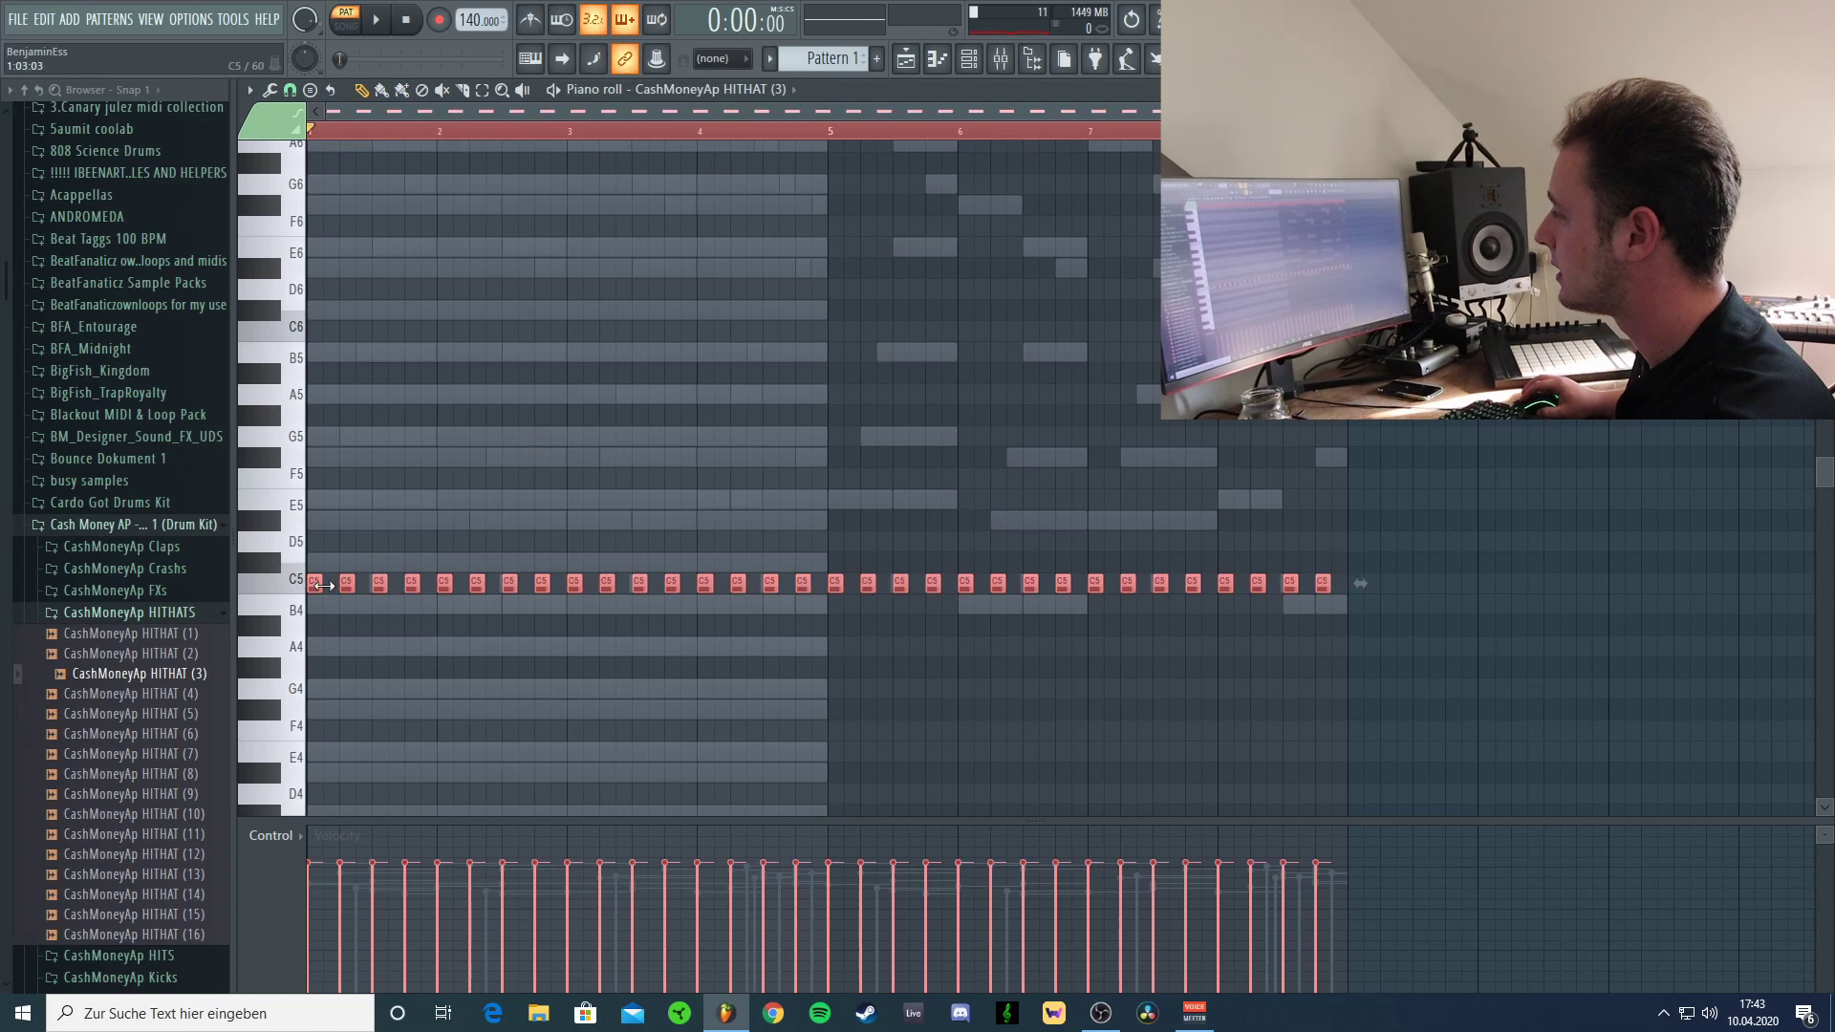
{"action": "key", "text": "ctrl+v"}
{"action": "key", "text": "shift+Right"}
{"action": "key", "text": "shift+Right"}
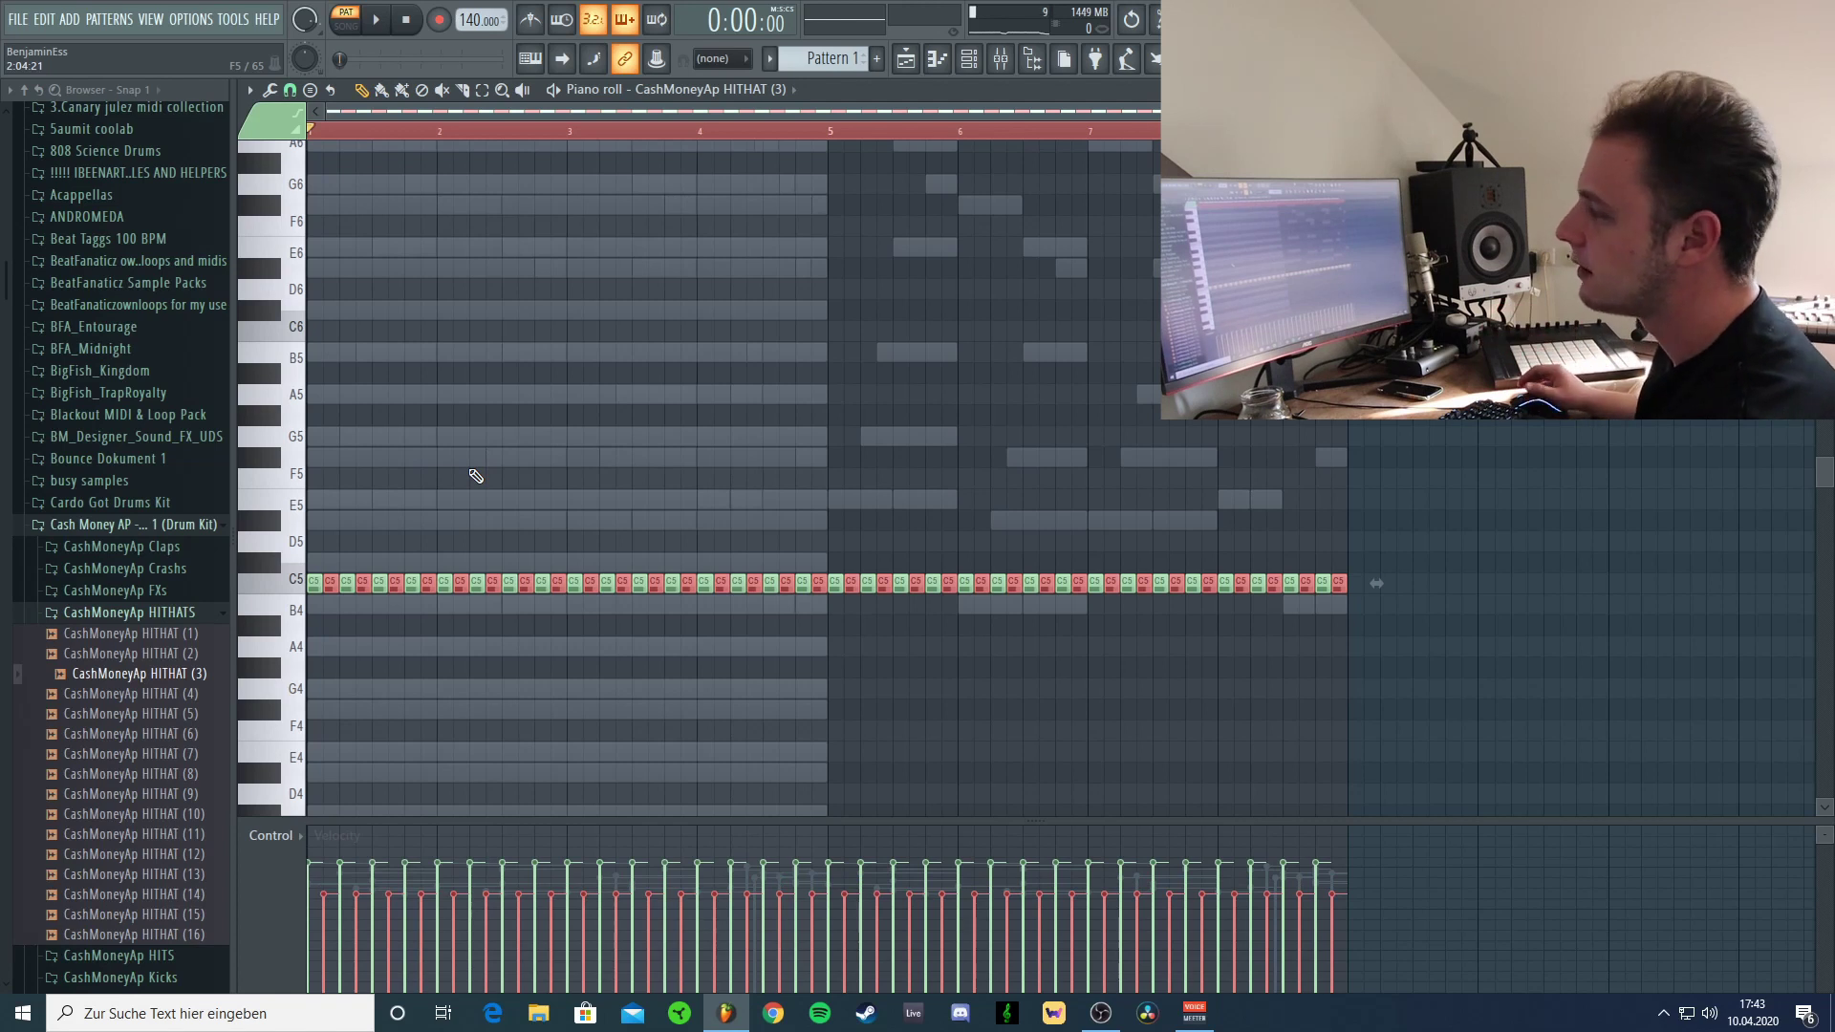
{"action": "key", "text": "space"}
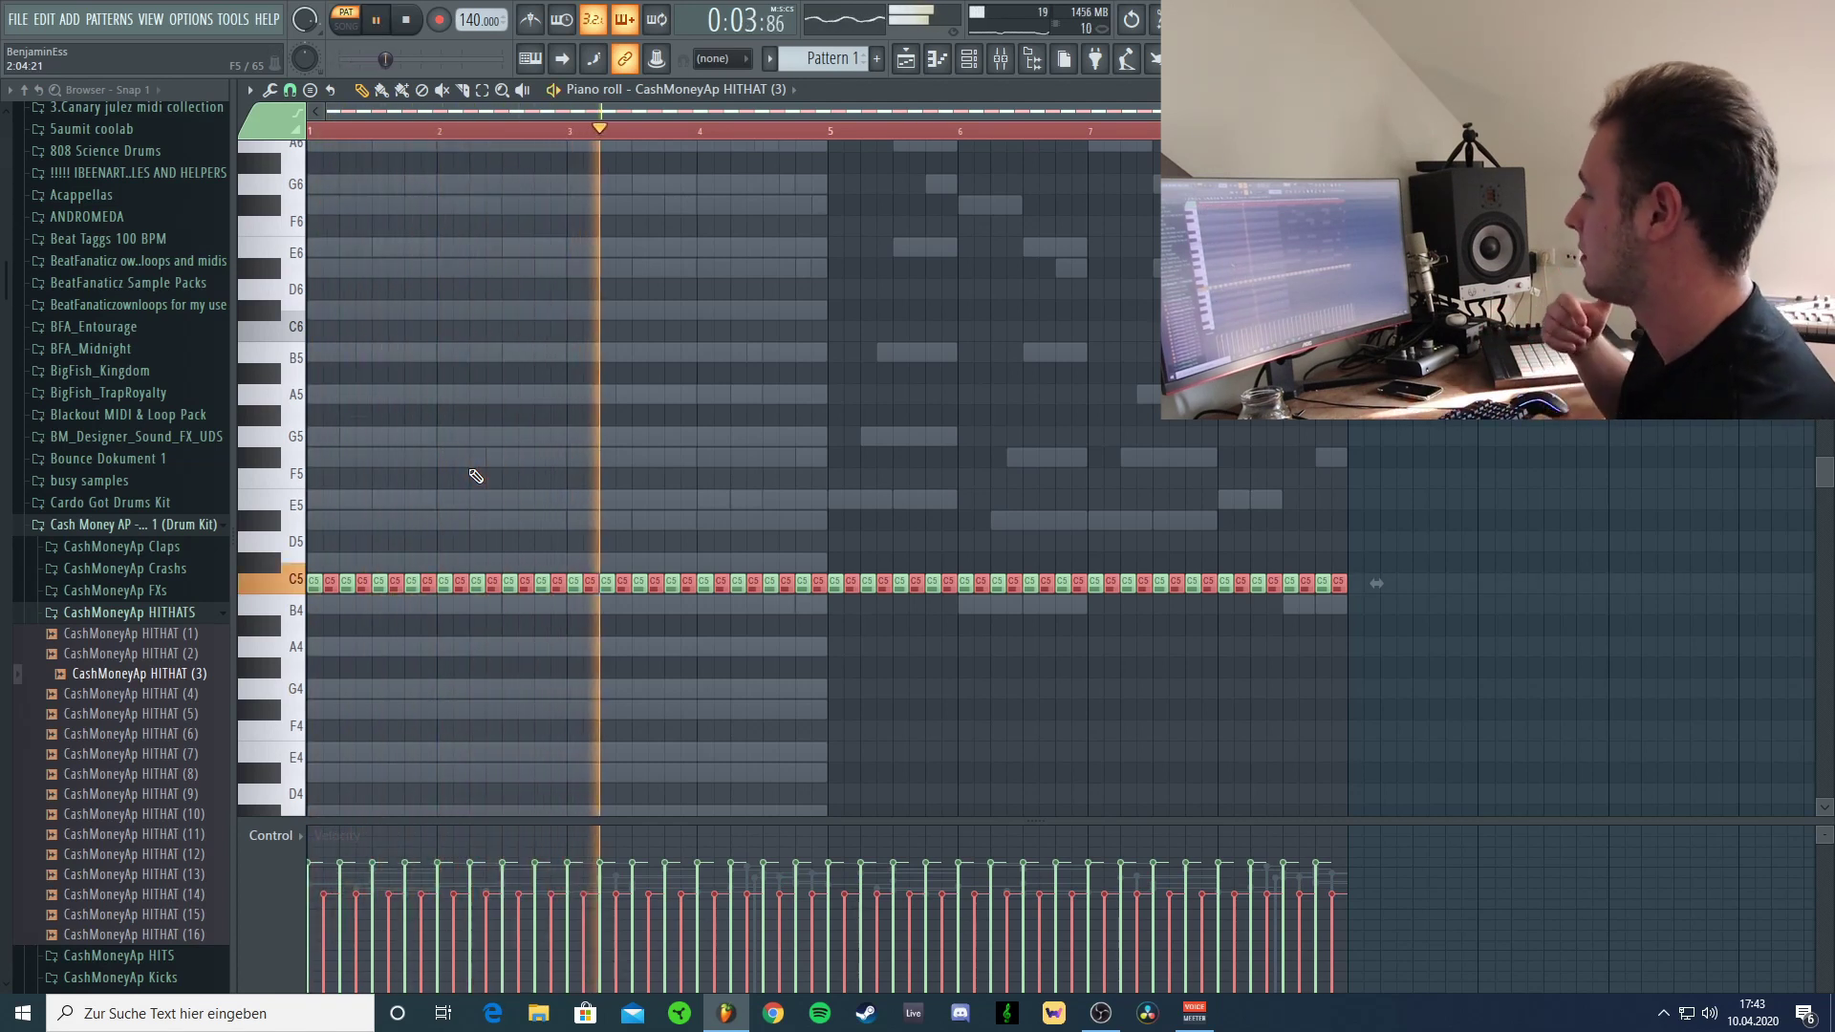
Leave the hi-hat piano roll and lower the CashMoneyAp HITHAT (3) mixer track's volume during playback.
{"action": "left_click", "coordinate": [1823, 89]}
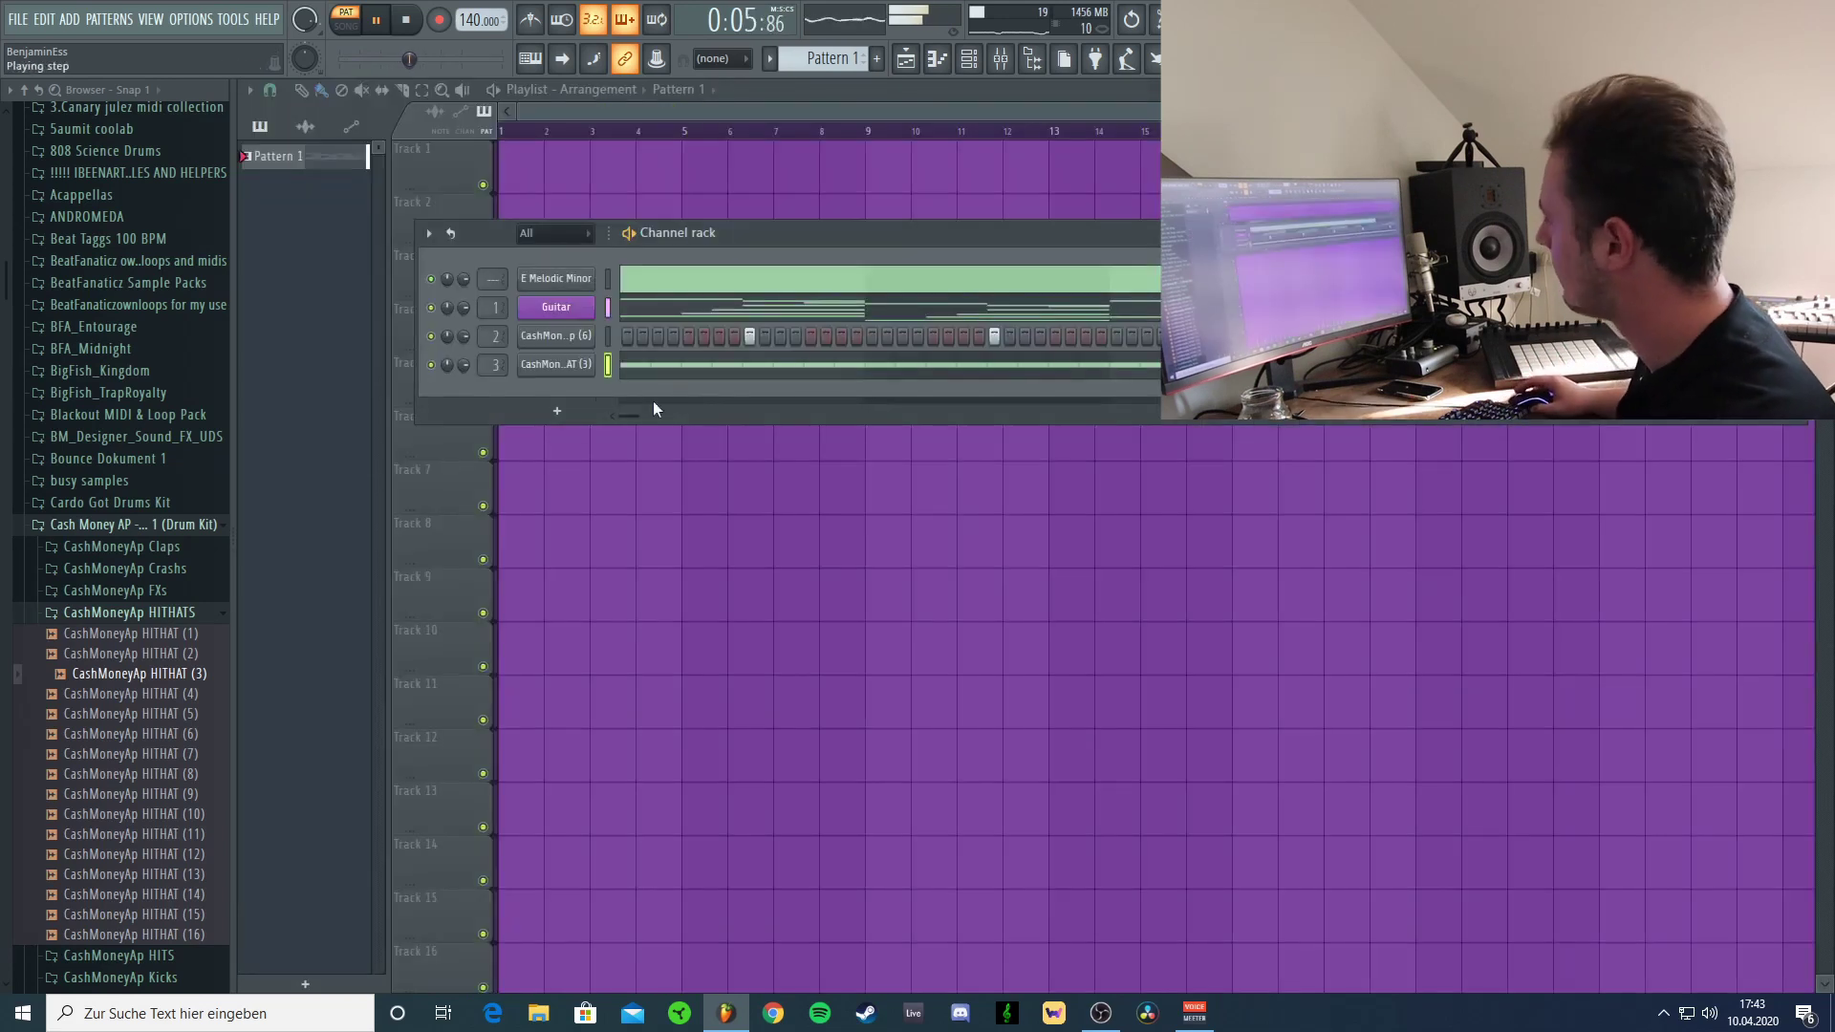
{"action": "key", "text": "F9"}
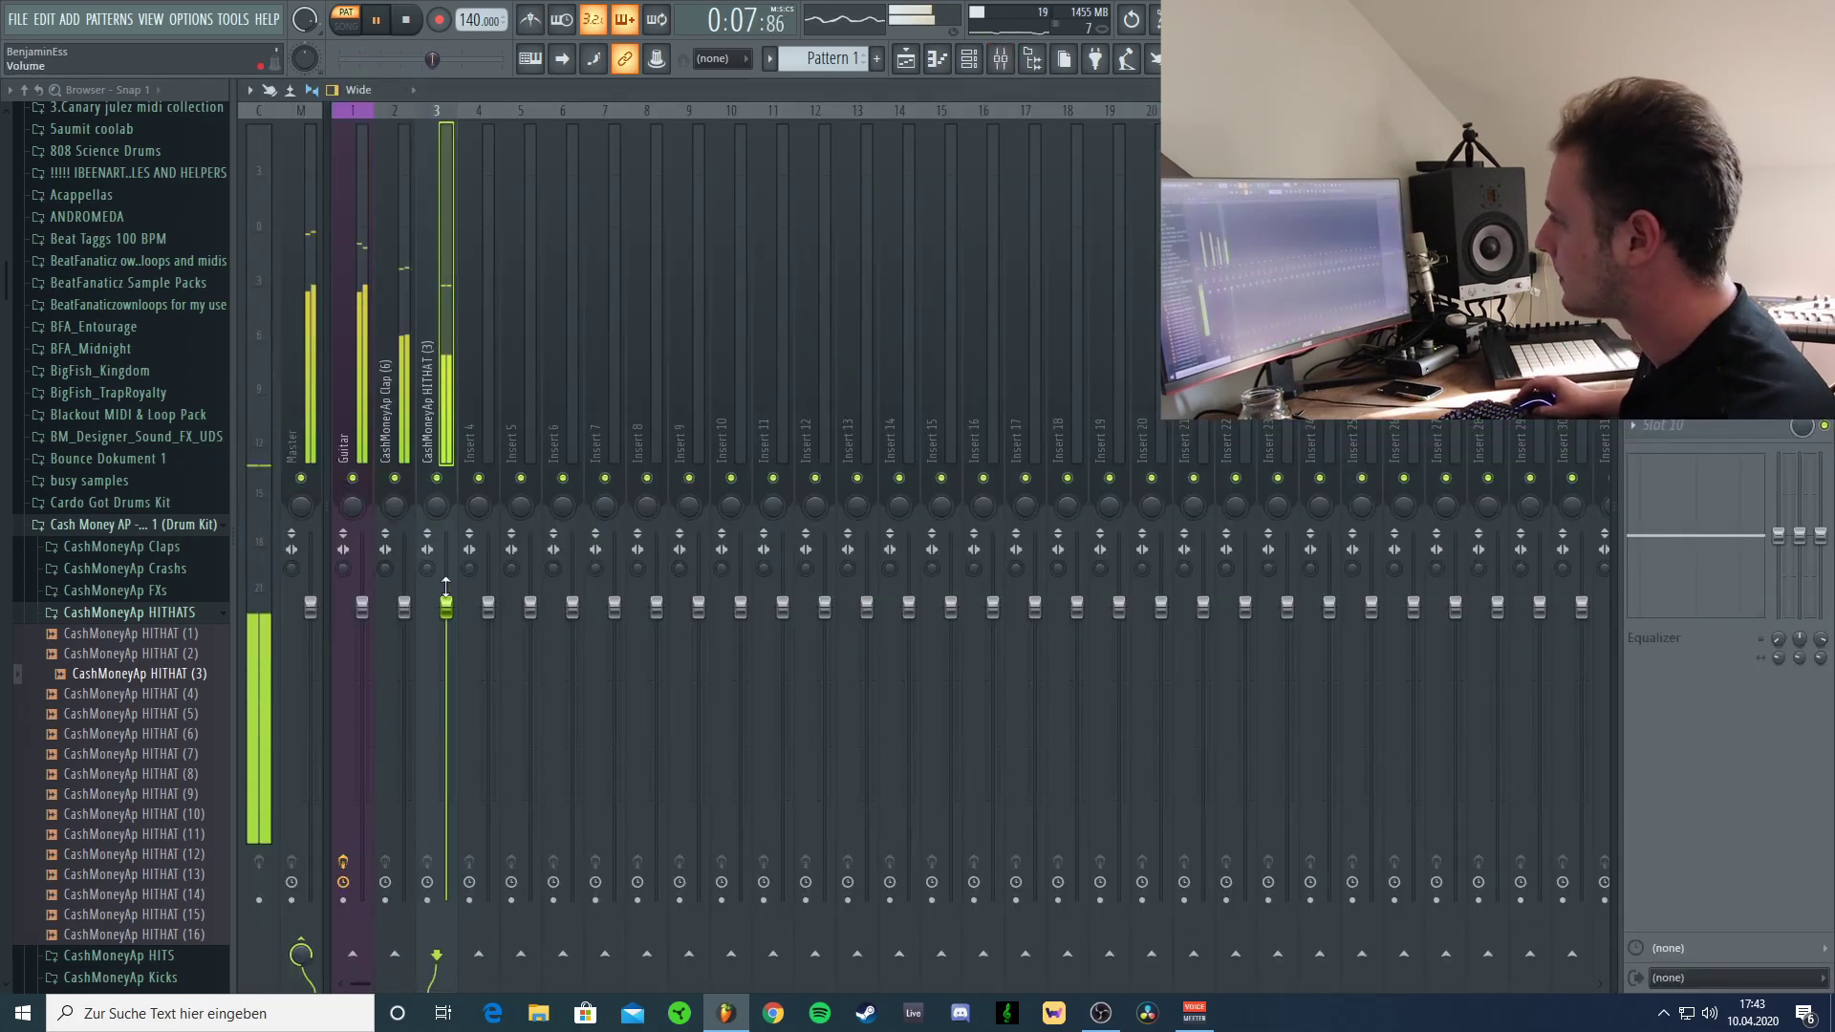
{"action": "left_click_drag", "start_coordinate": [447, 628], "coordinate": [446, 640]}
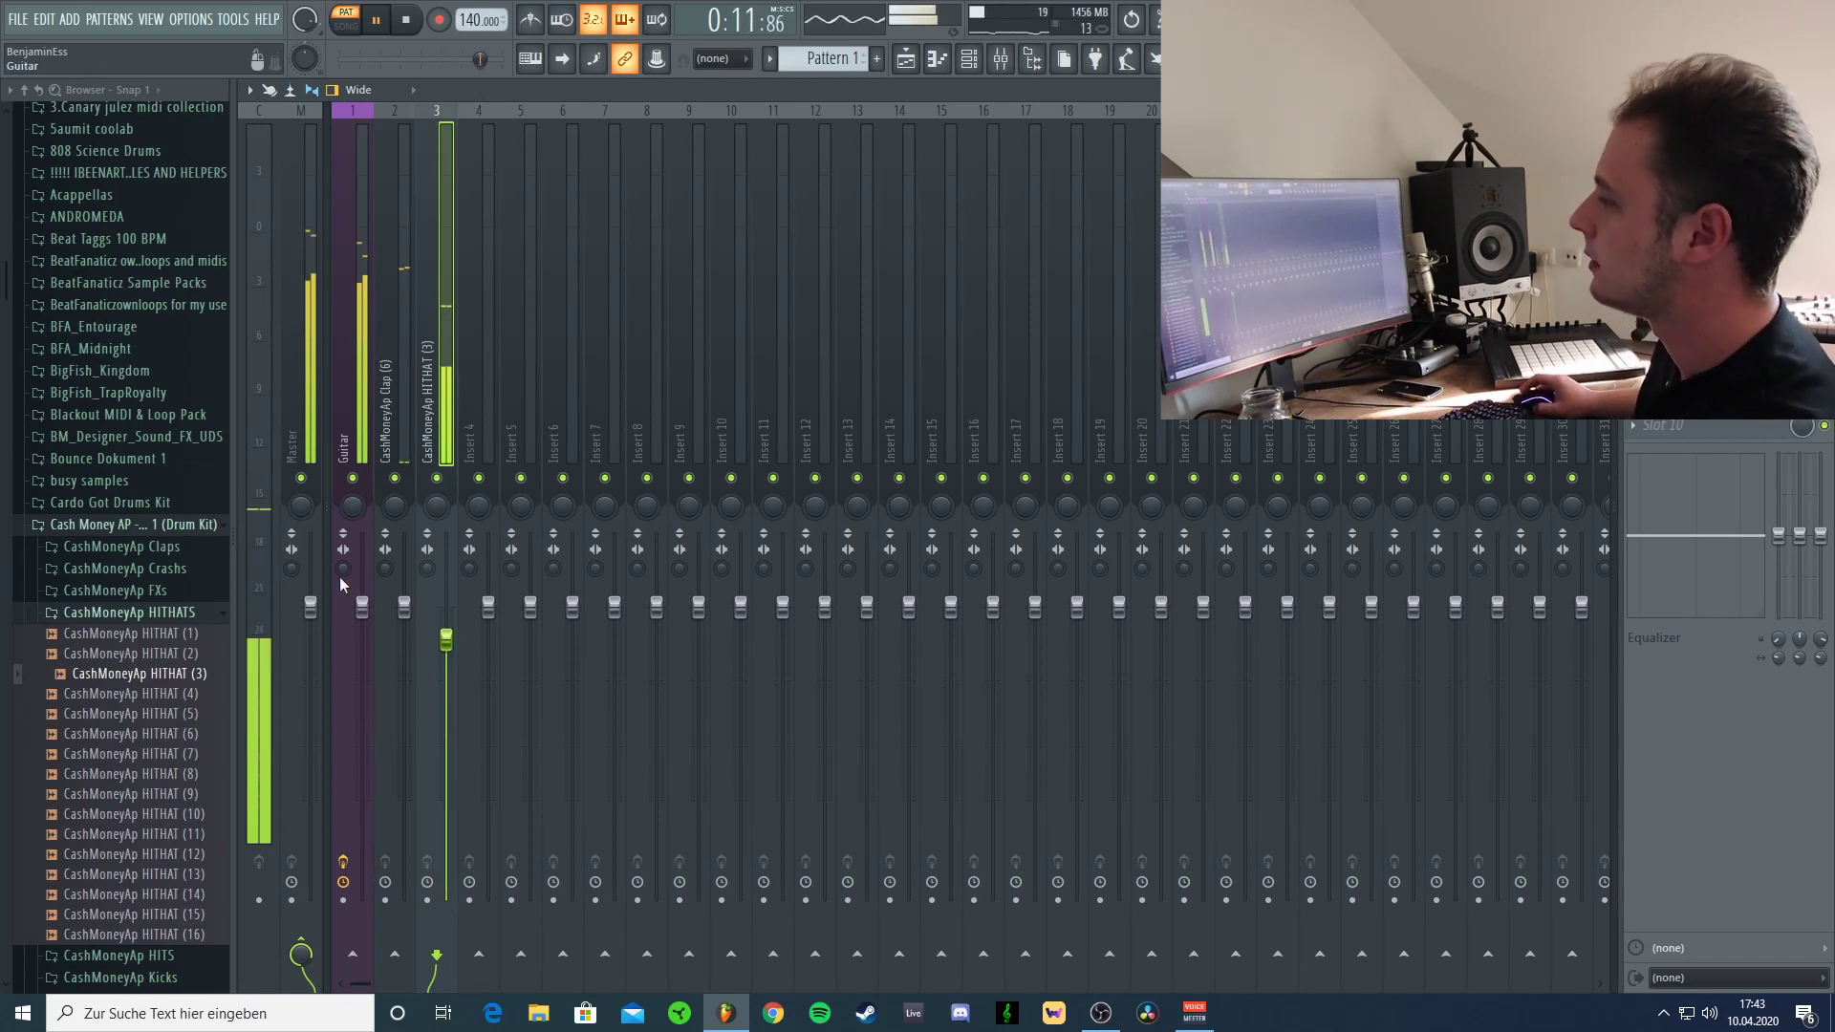
Collapse the hi-hat sample folder and inspect the 808 sampler's volume envelope and root note settings.
{"action": "left_click", "coordinate": [122, 612]}
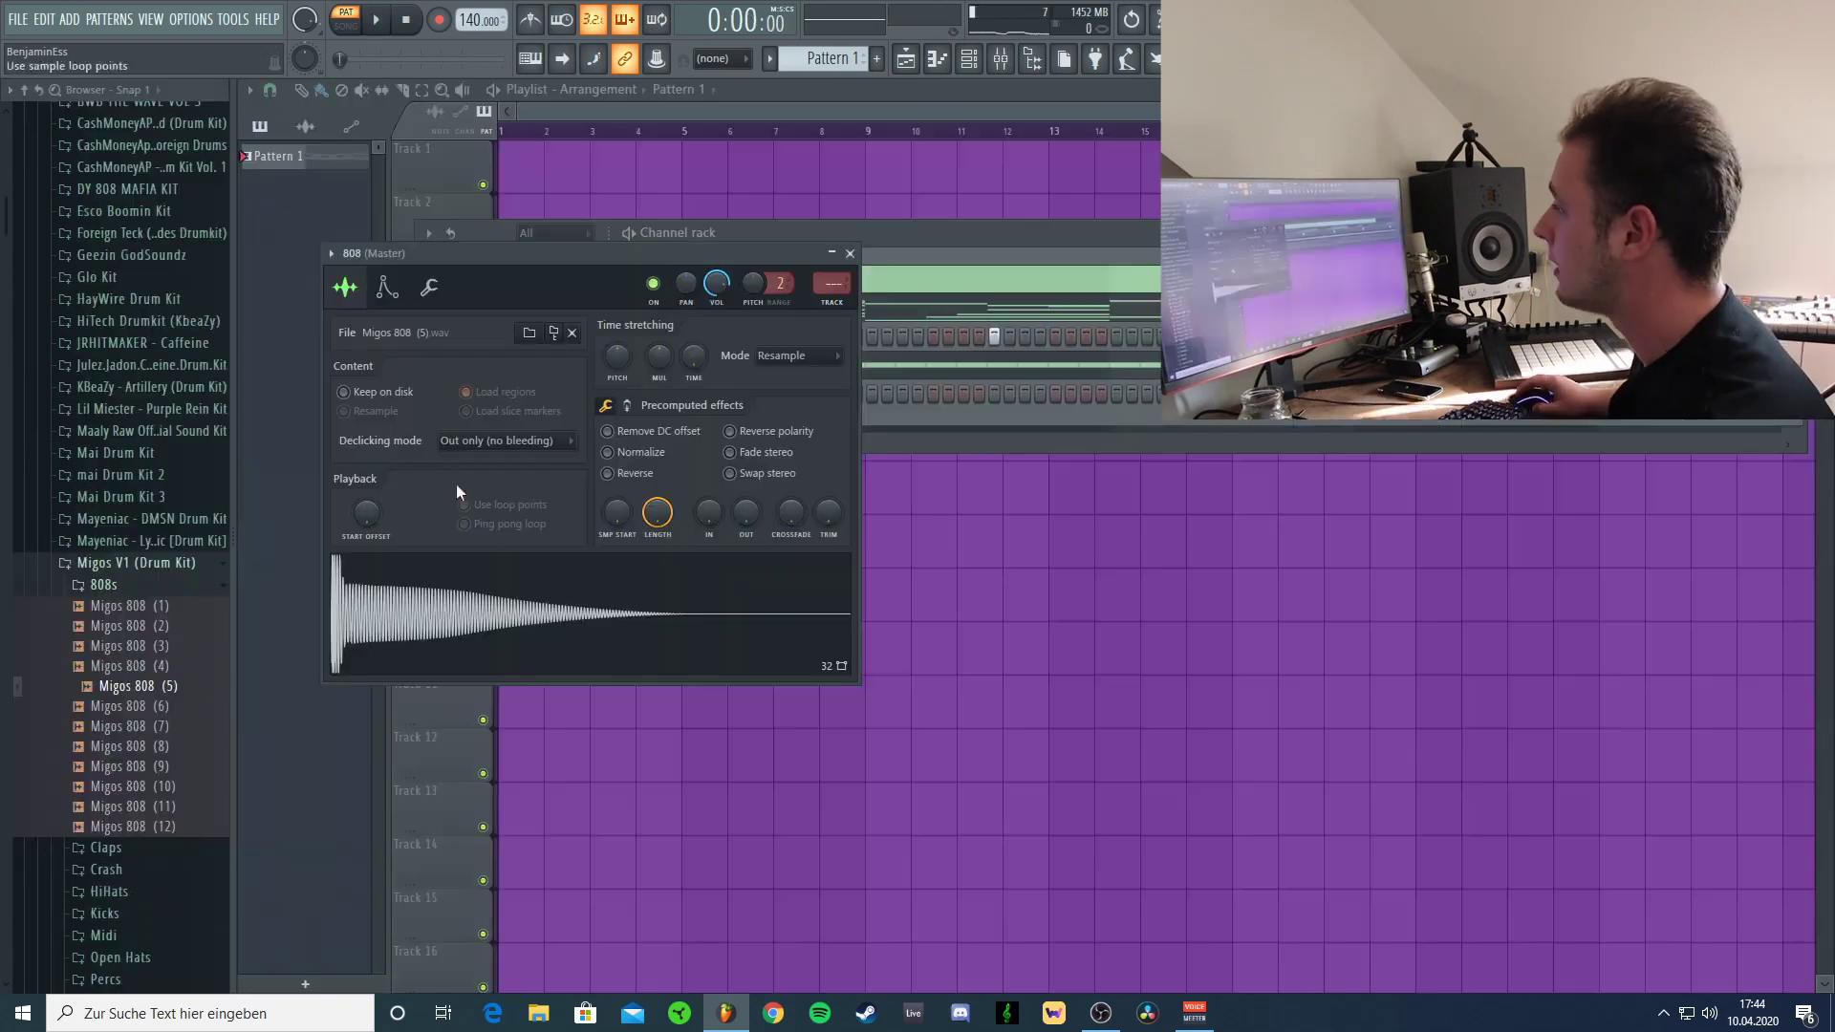
{"action": "left_click", "coordinate": [388, 289]}
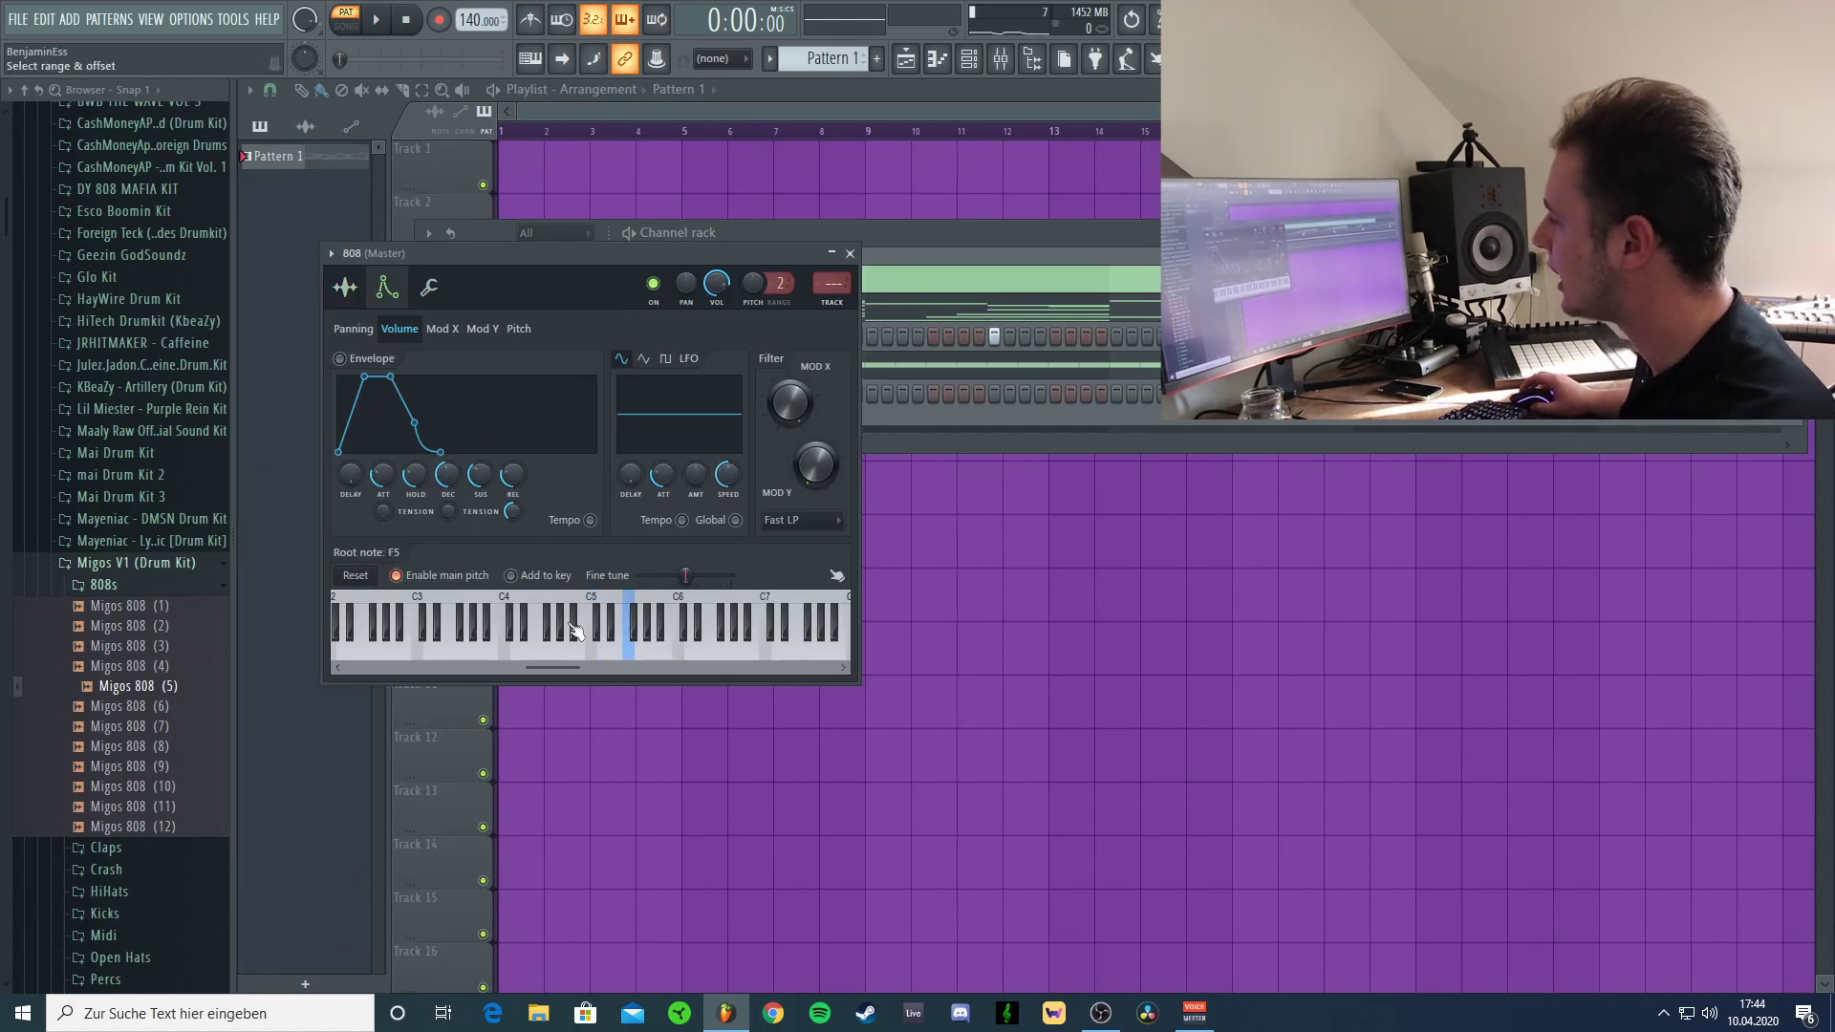
{"action": "left_click", "coordinate": [850, 253]}
{"action": "right_click", "coordinate": [543, 399]}
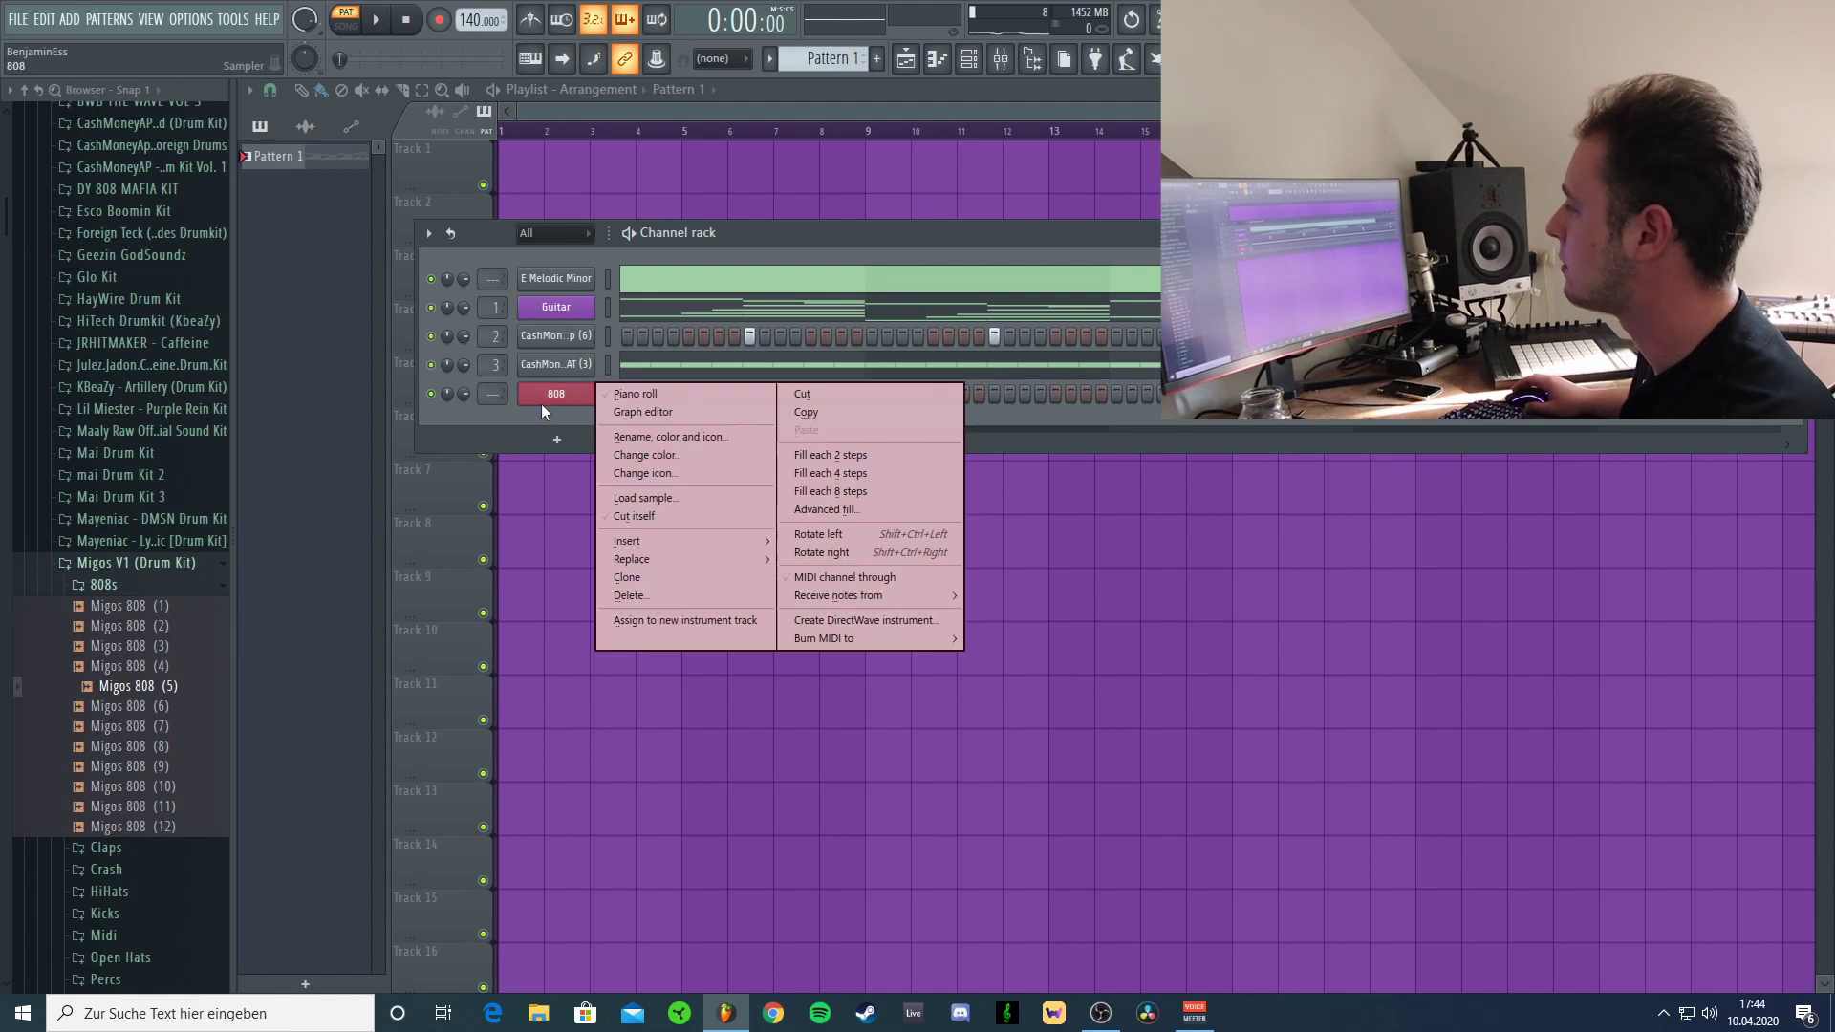
{"action": "left_click", "coordinate": [635, 394]}
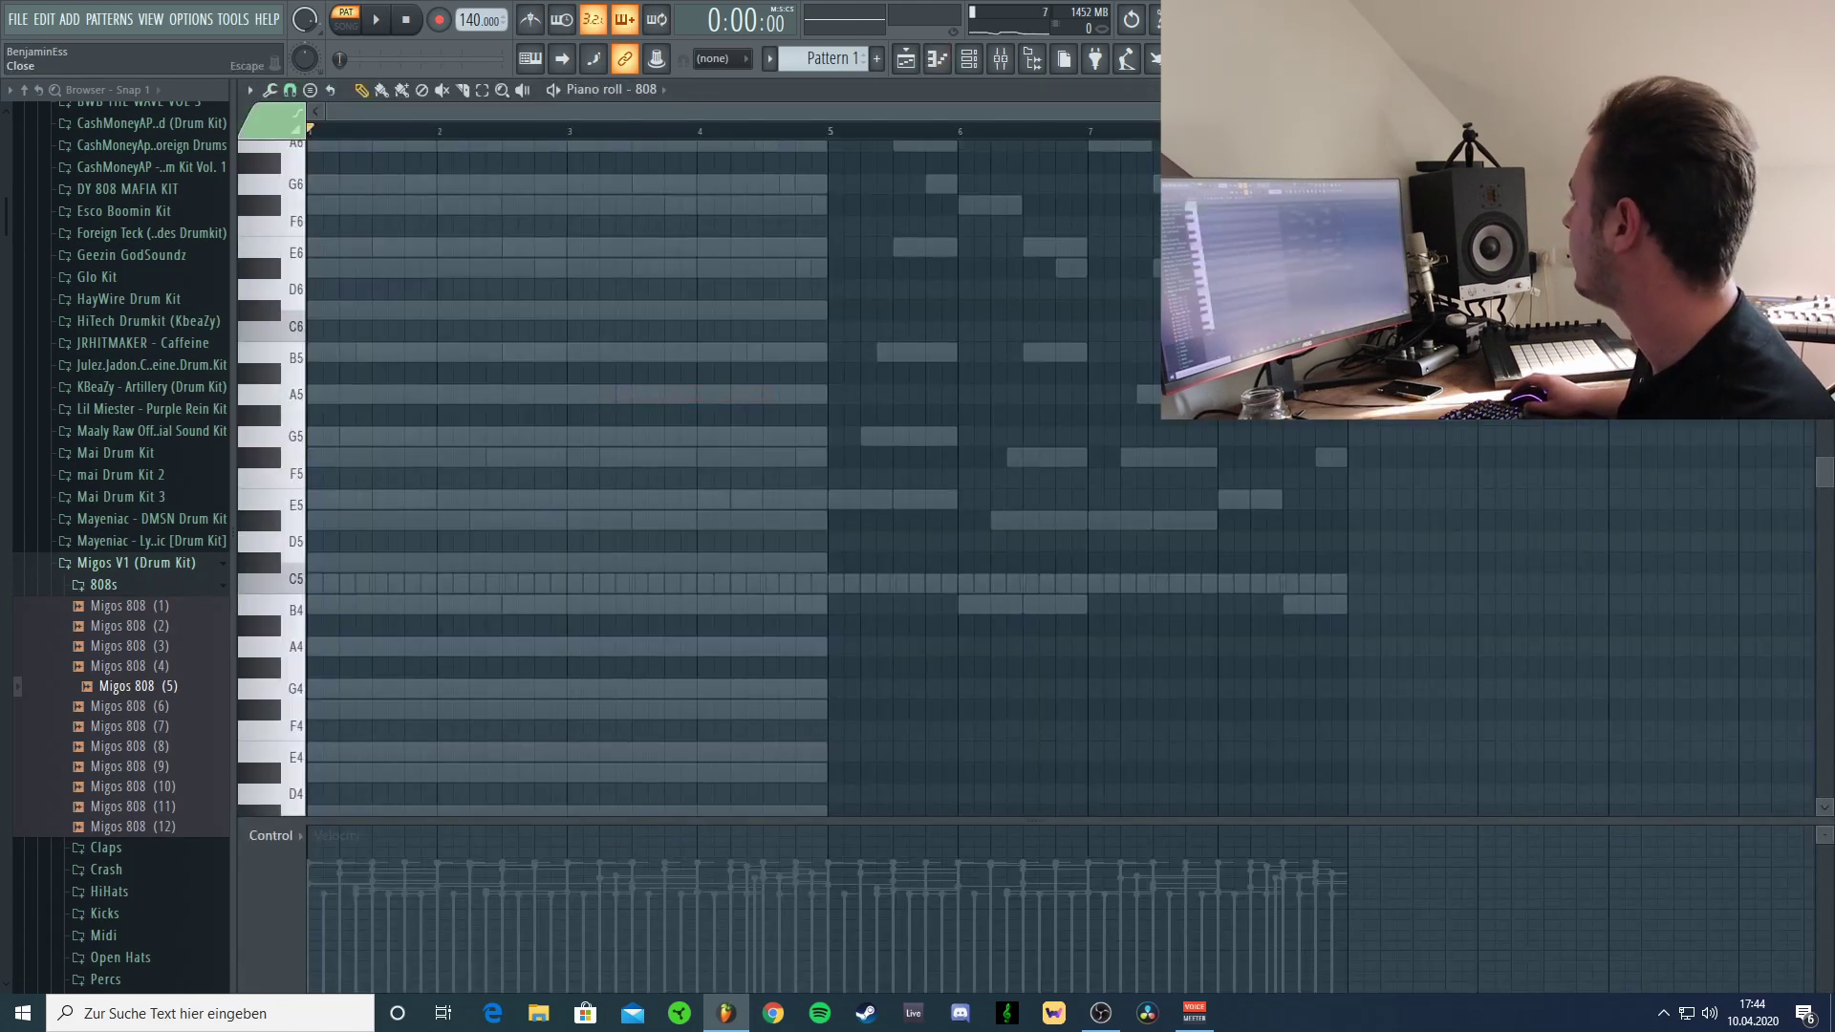
{"action": "key", "text": "Escape"}
Try opening the 808 channel's Migos 808 (5) sample in a new sampler channel.
{"action": "left_click", "coordinate": [556, 392]}
{"action": "left_click", "coordinate": [346, 288]}
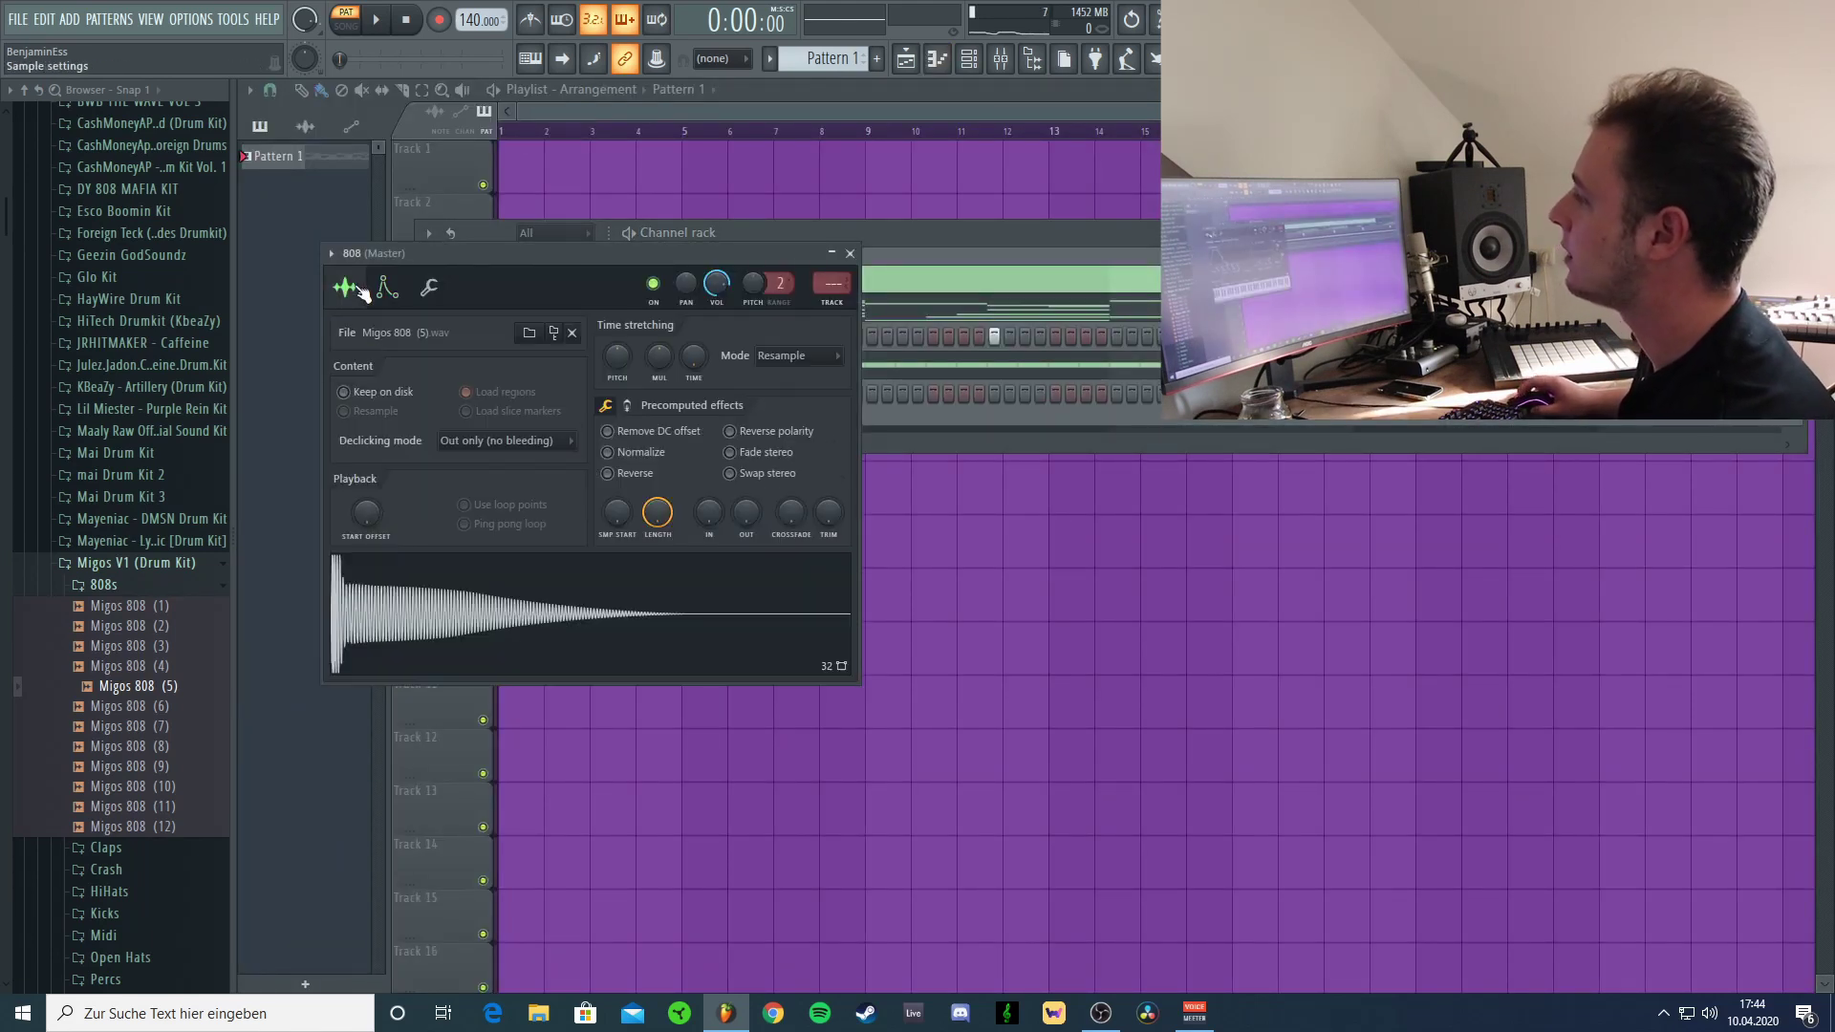
{"action": "right_click", "coordinate": [452, 626]}
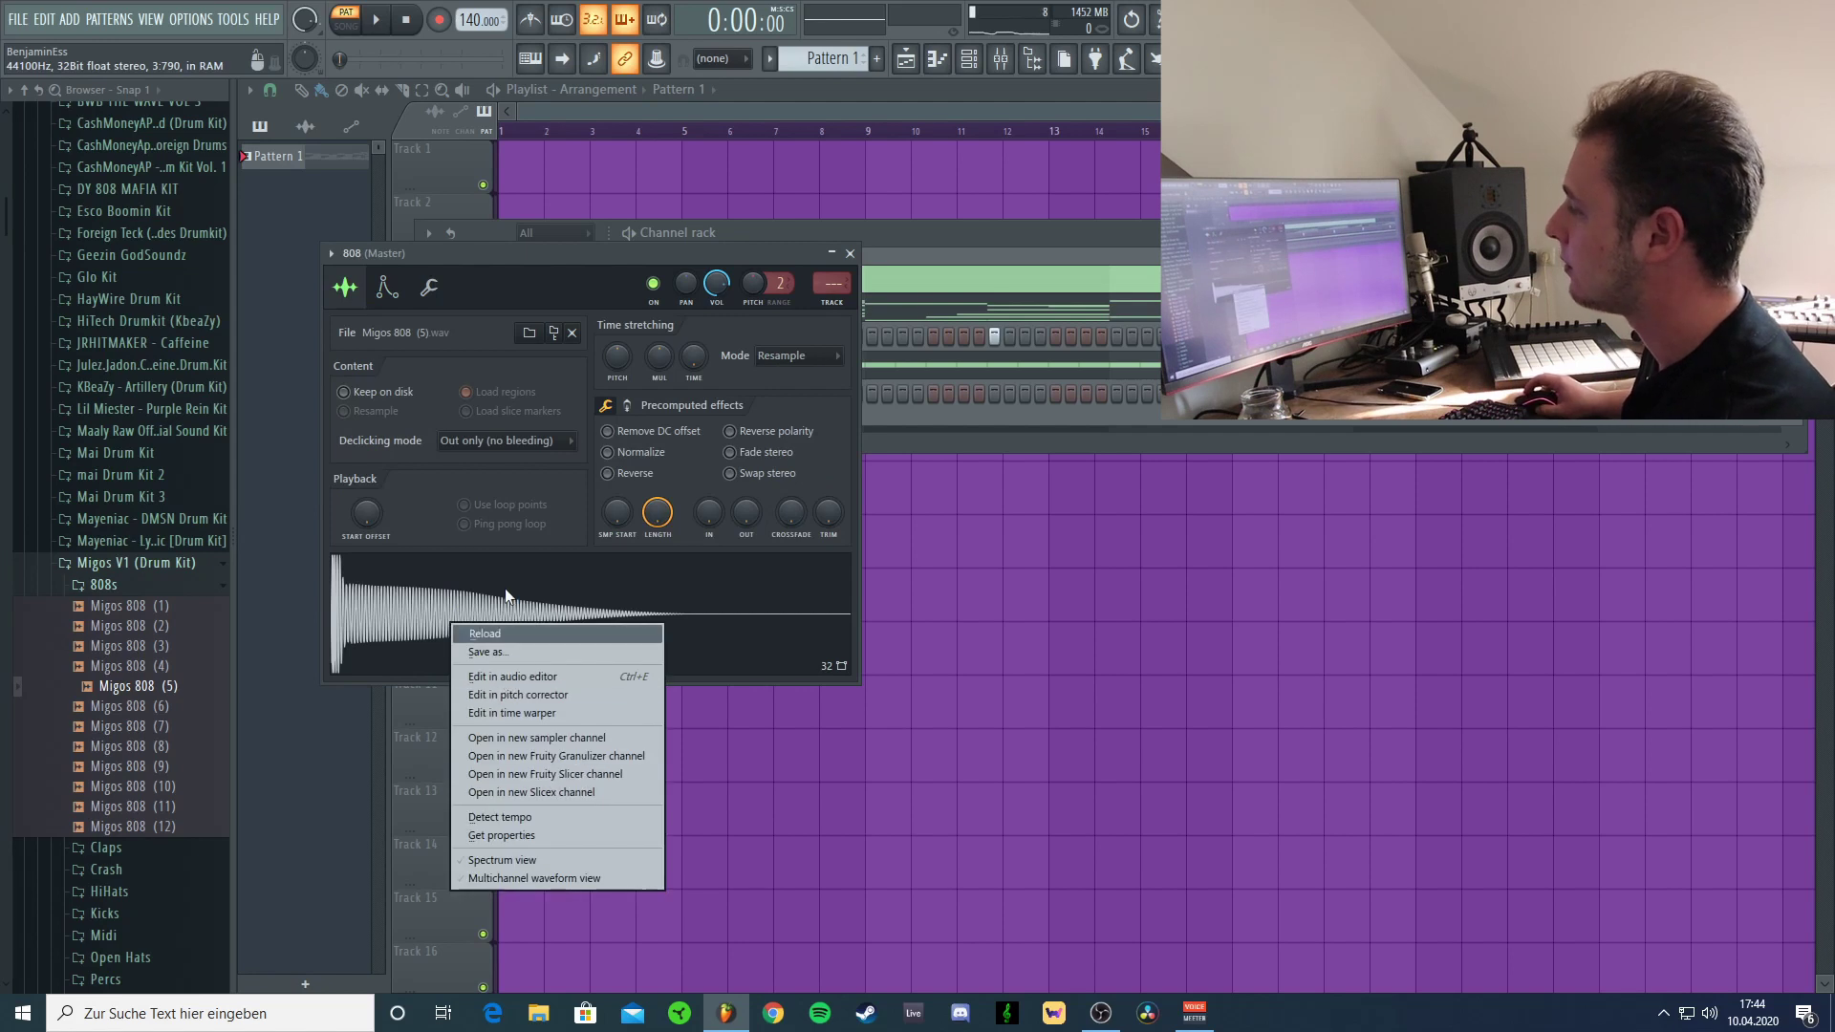
{"action": "left_click", "coordinate": [541, 738]}
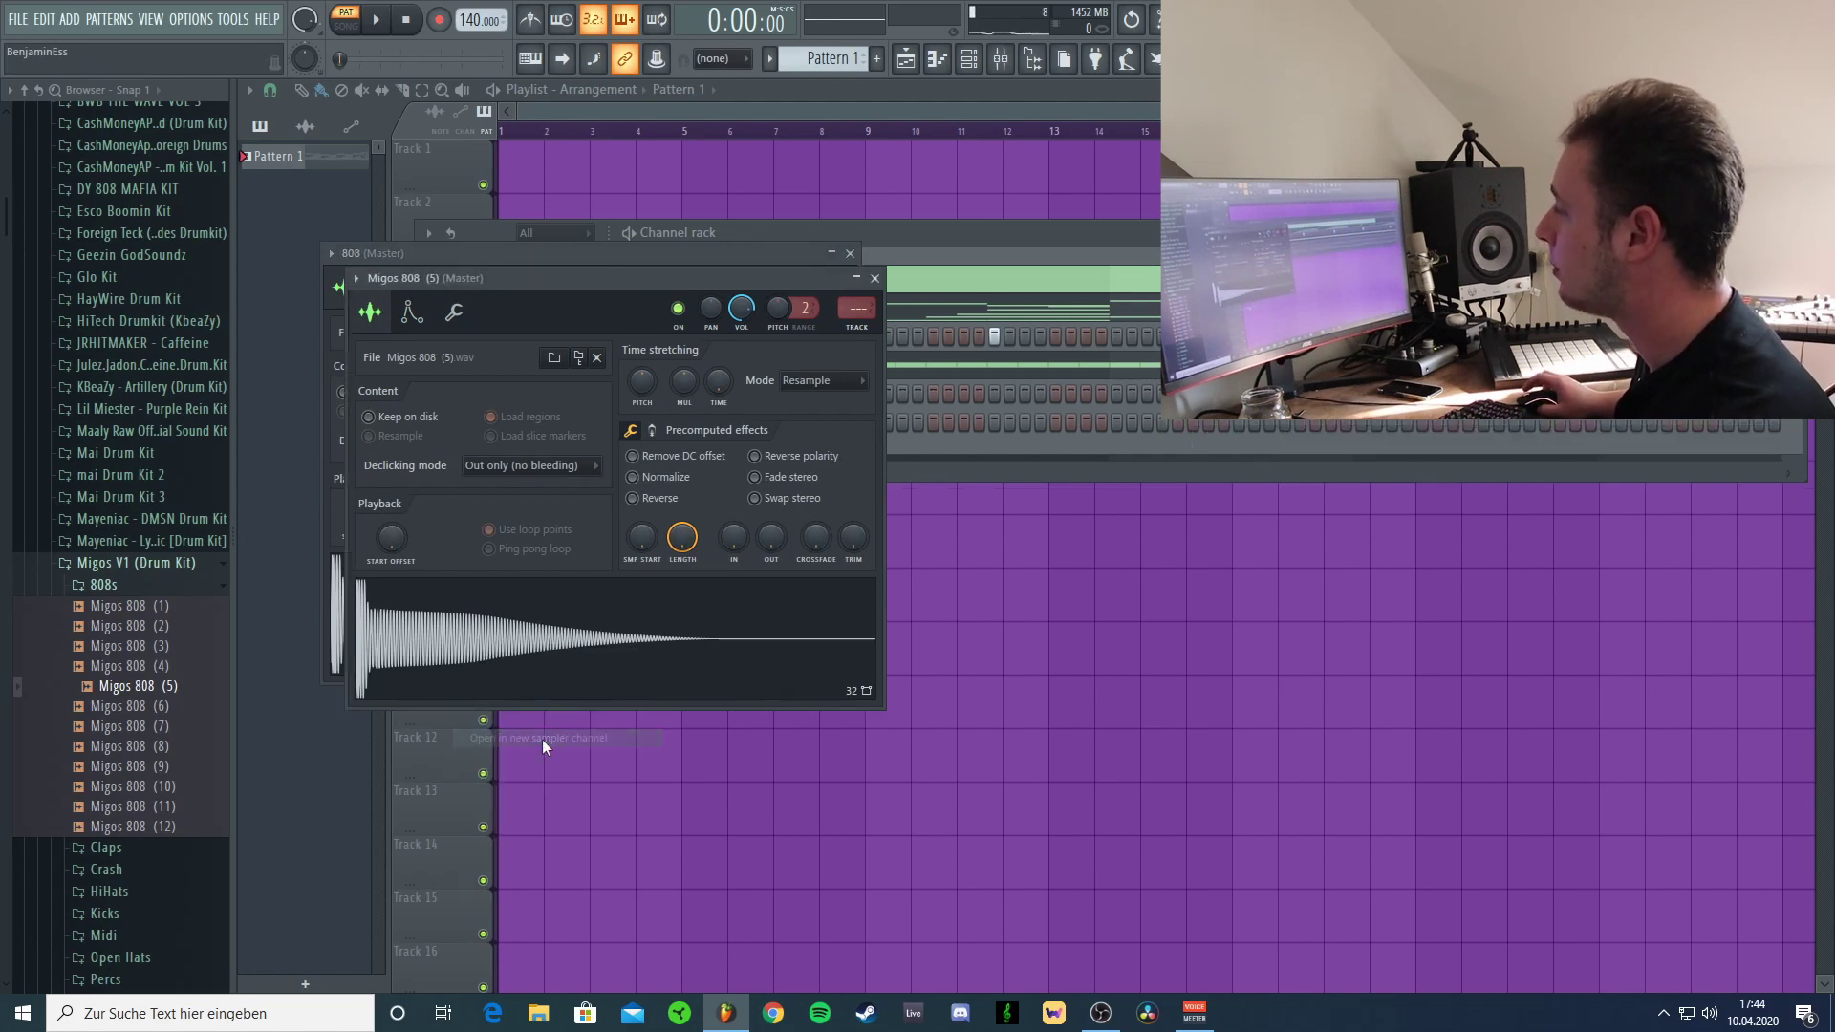
{"action": "left_click", "coordinate": [858, 283]}
Load the 808 sample into the audio editor, detect its pitch regions to find its root note, and close the editor.
{"action": "right_click", "coordinate": [461, 606]}
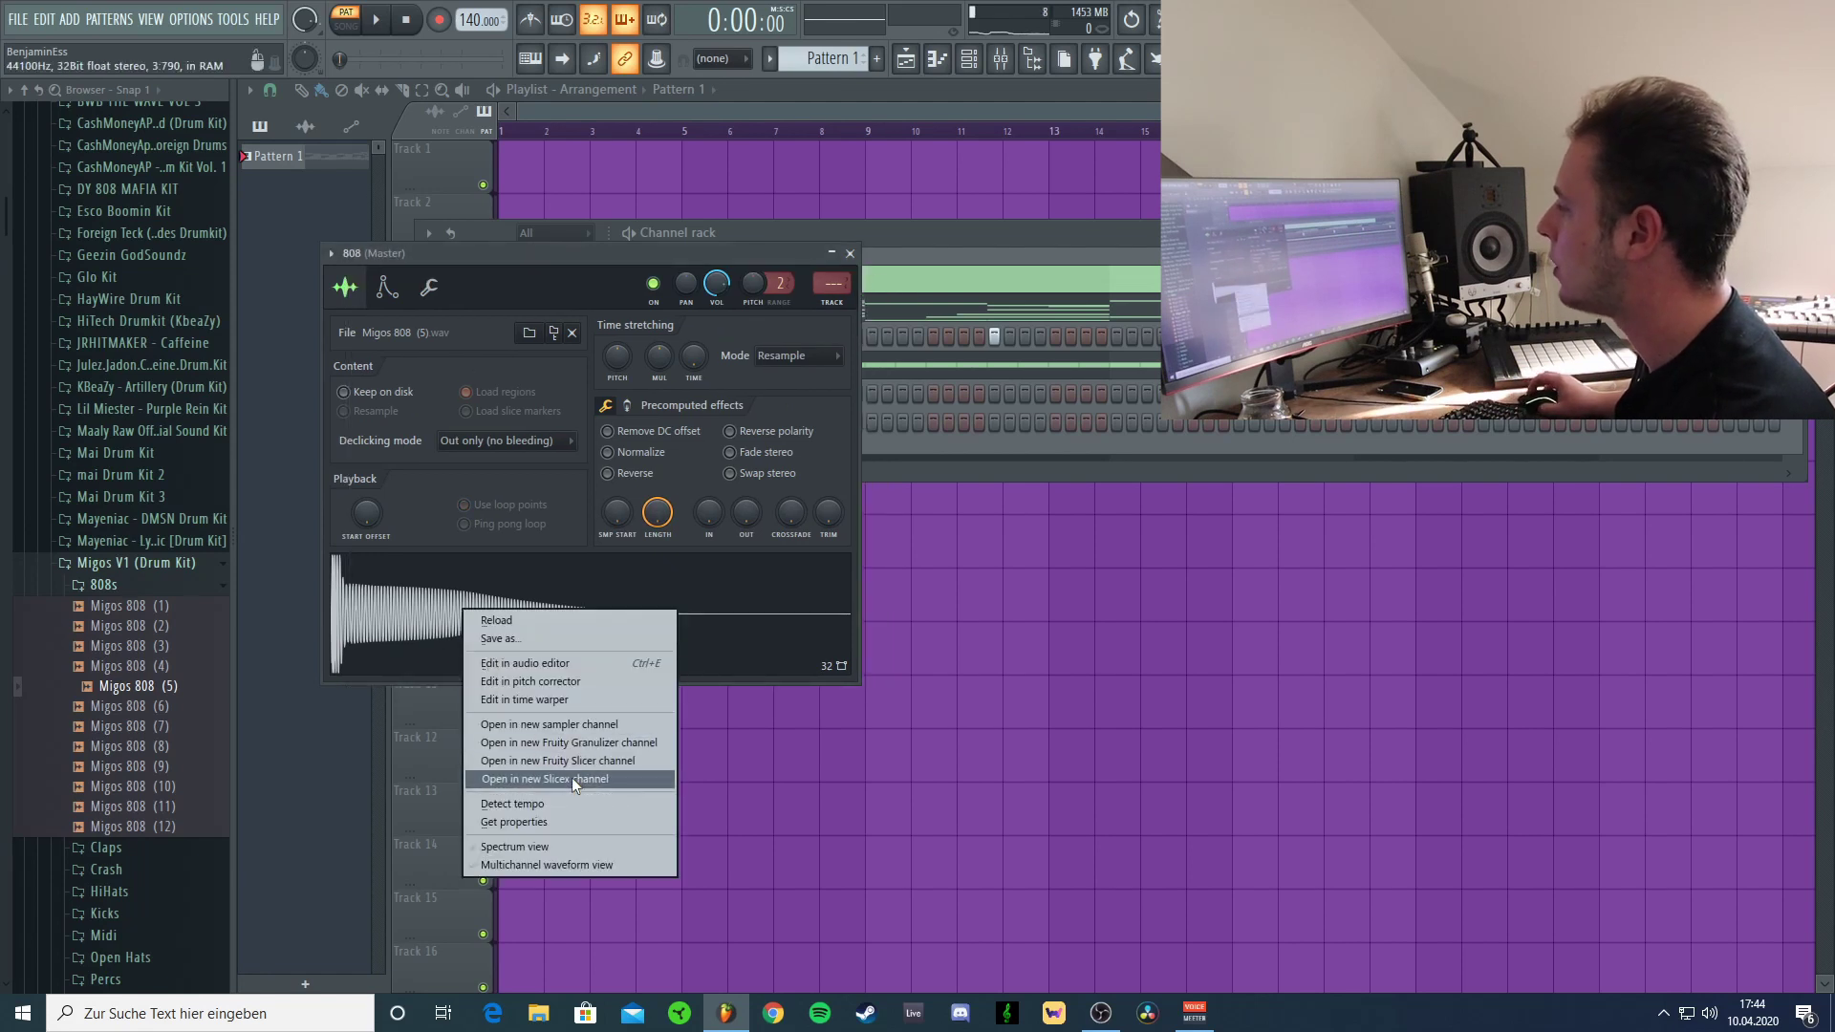
{"action": "left_click", "coordinate": [541, 663]}
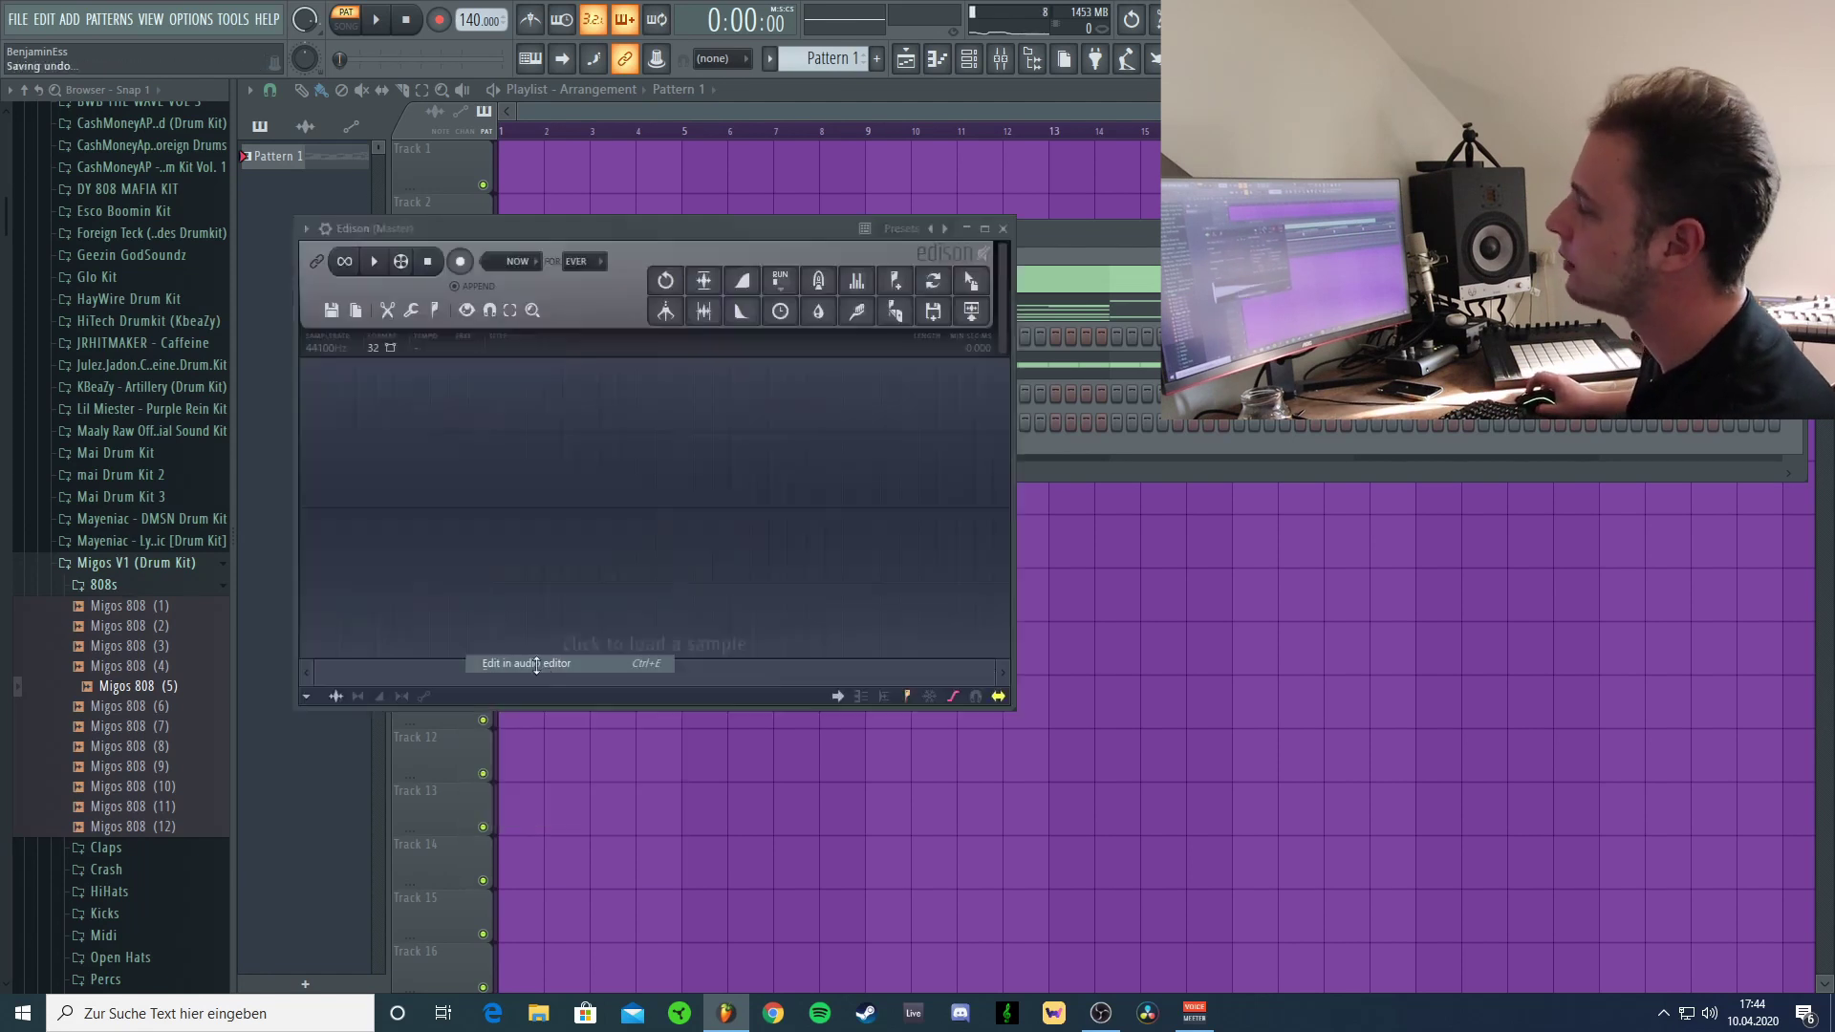
{"action": "left_click", "coordinate": [434, 310]}
{"action": "mouse_move", "coordinate": [509, 550]}
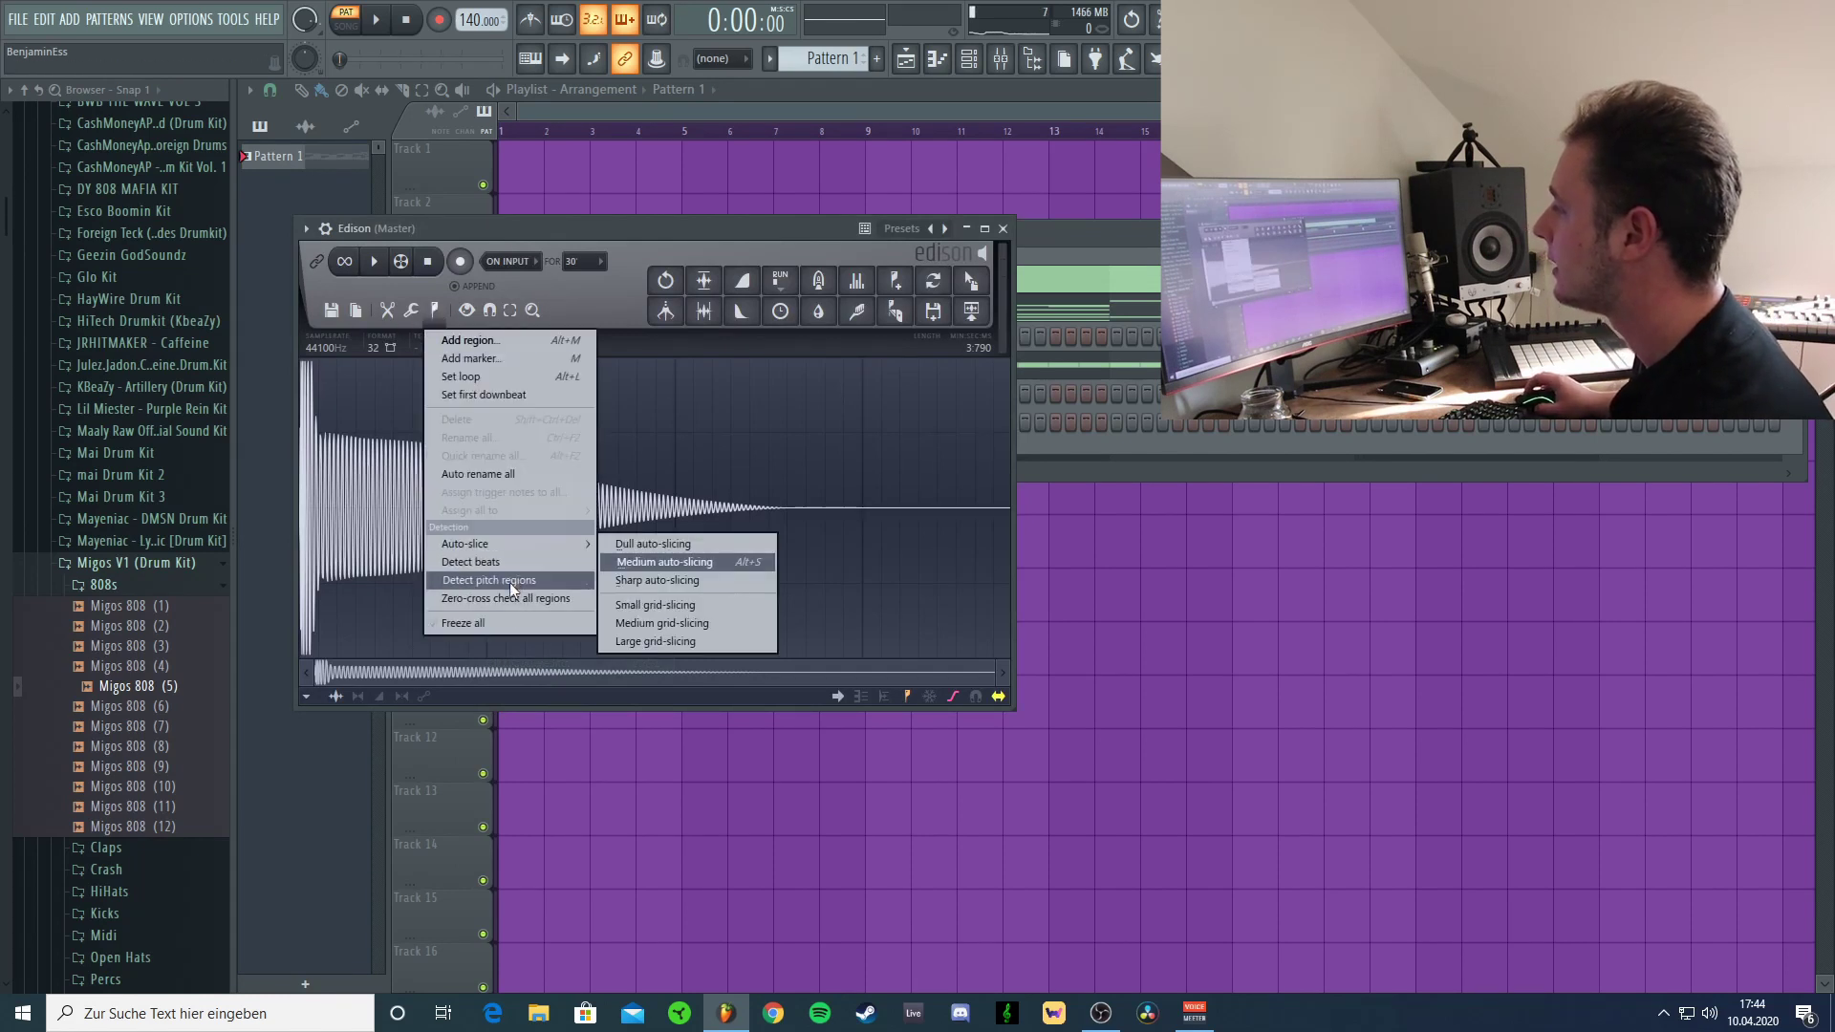
{"action": "left_click", "coordinate": [510, 582]}
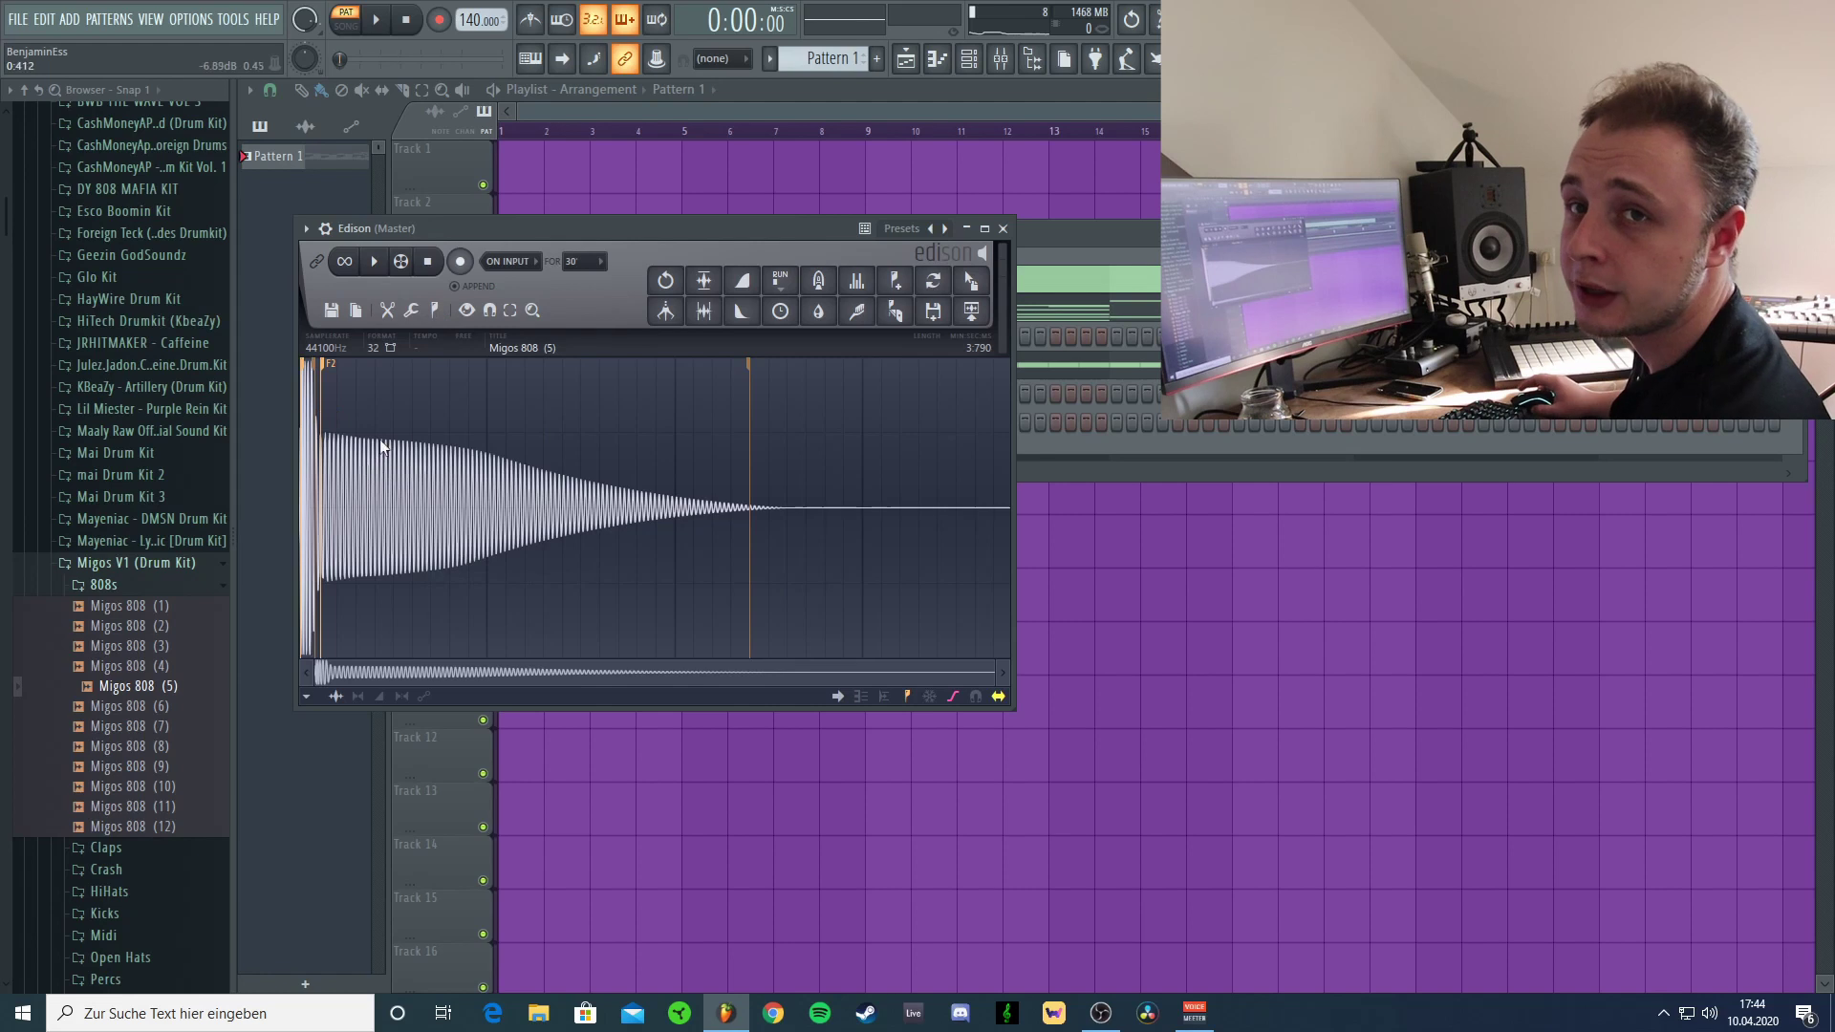
{"action": "left_click", "coordinate": [1002, 229]}
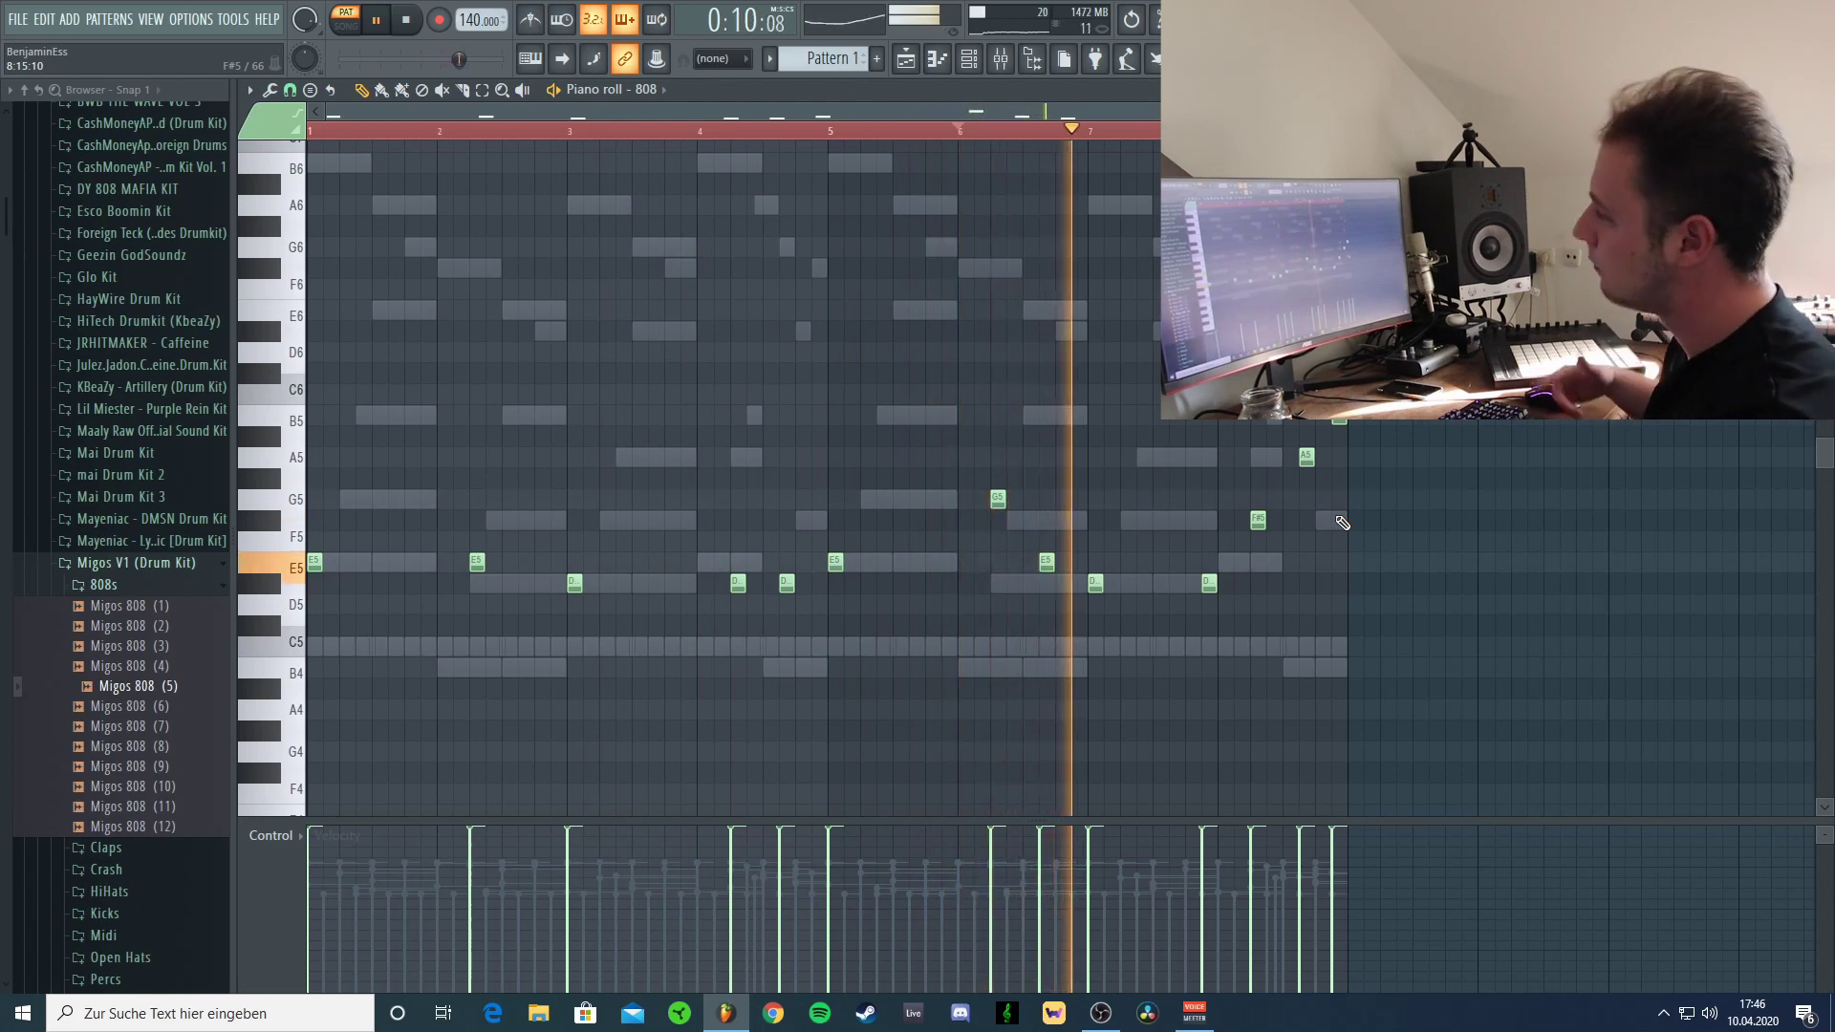
Route the Migos Perc (1) channel to free mixer track 5 and close its sampler settings.
{"action": "left_click", "coordinate": [1079, 414]}
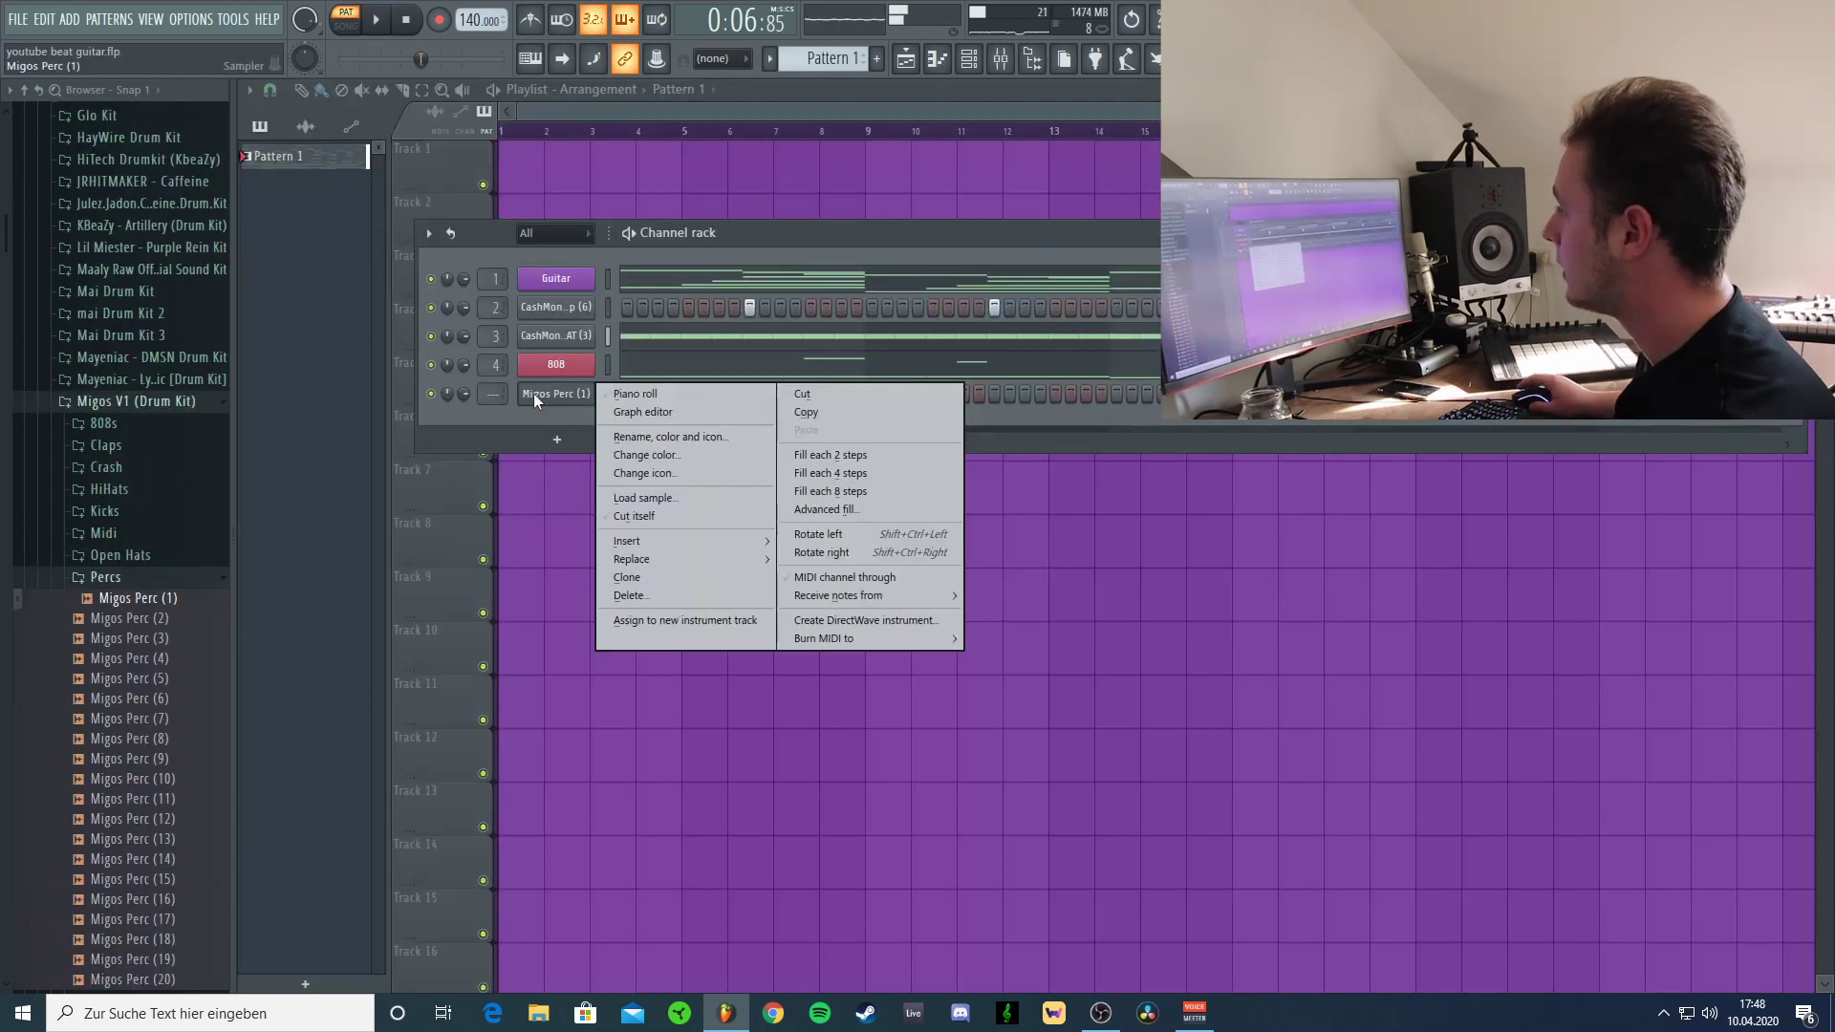
{"action": "left_click", "coordinate": [568, 394]}
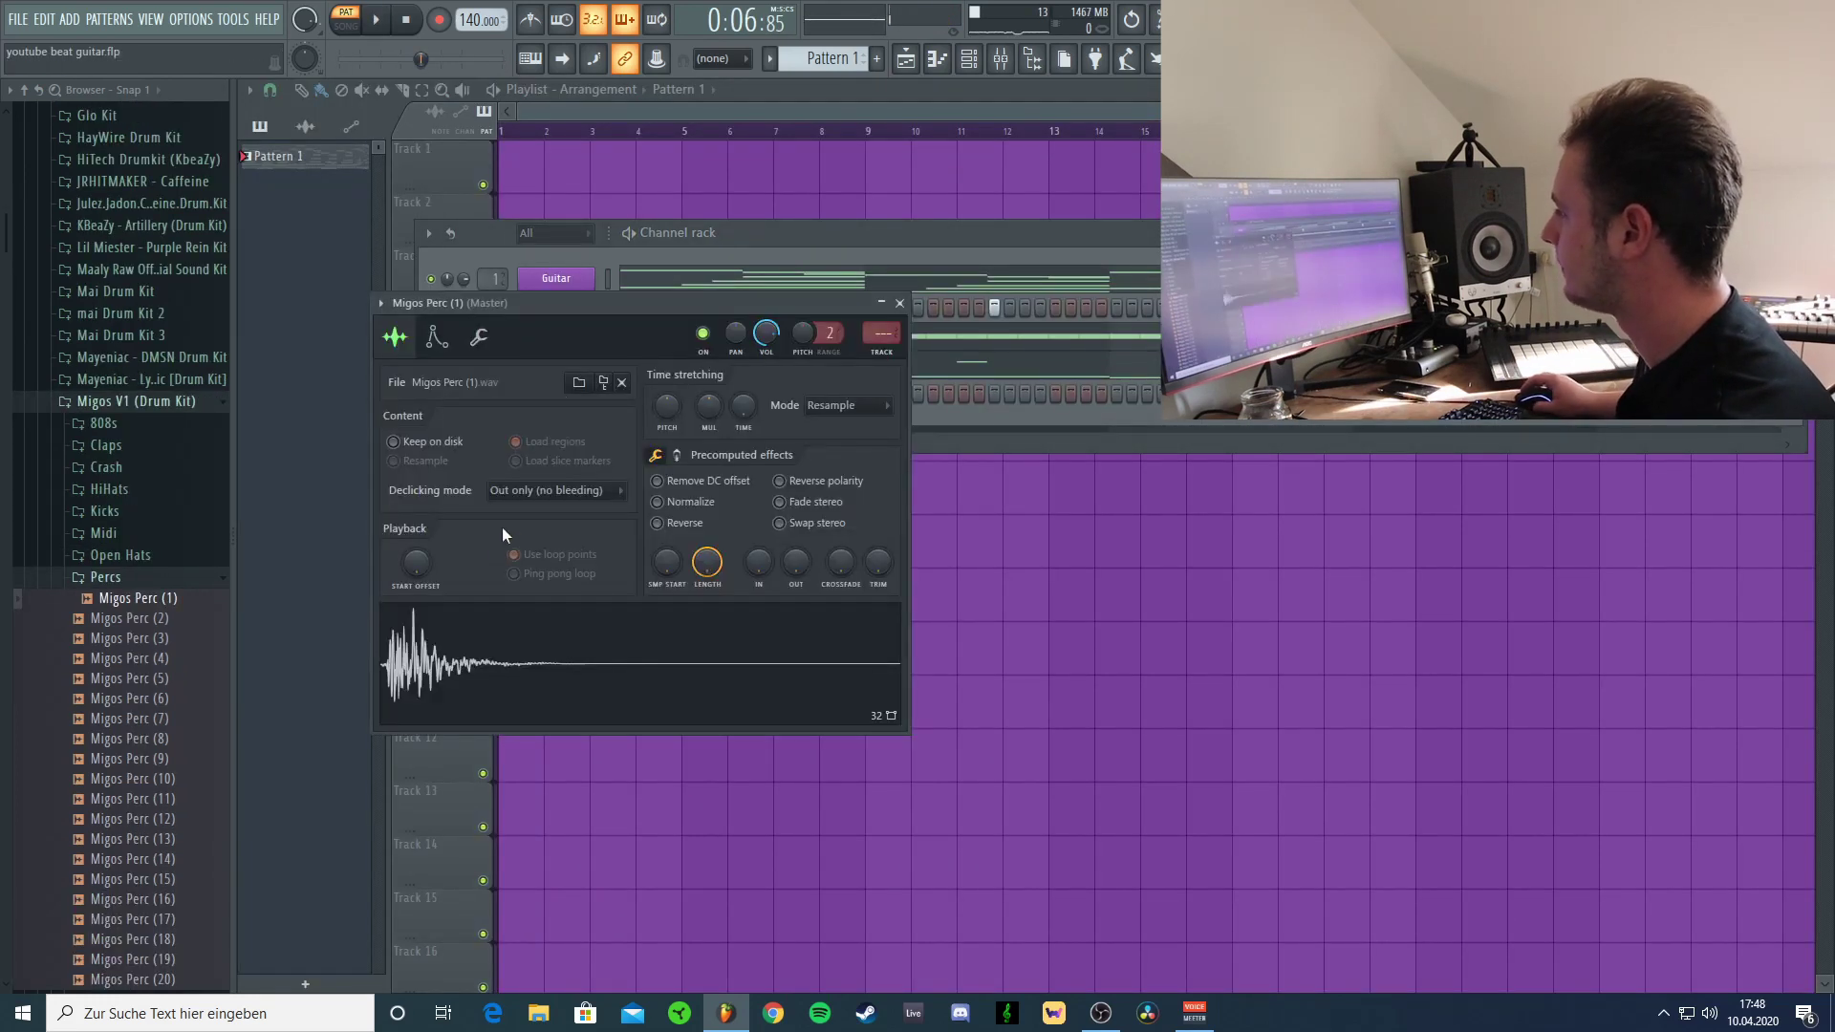
{"action": "key", "text": "ctrl+l"}
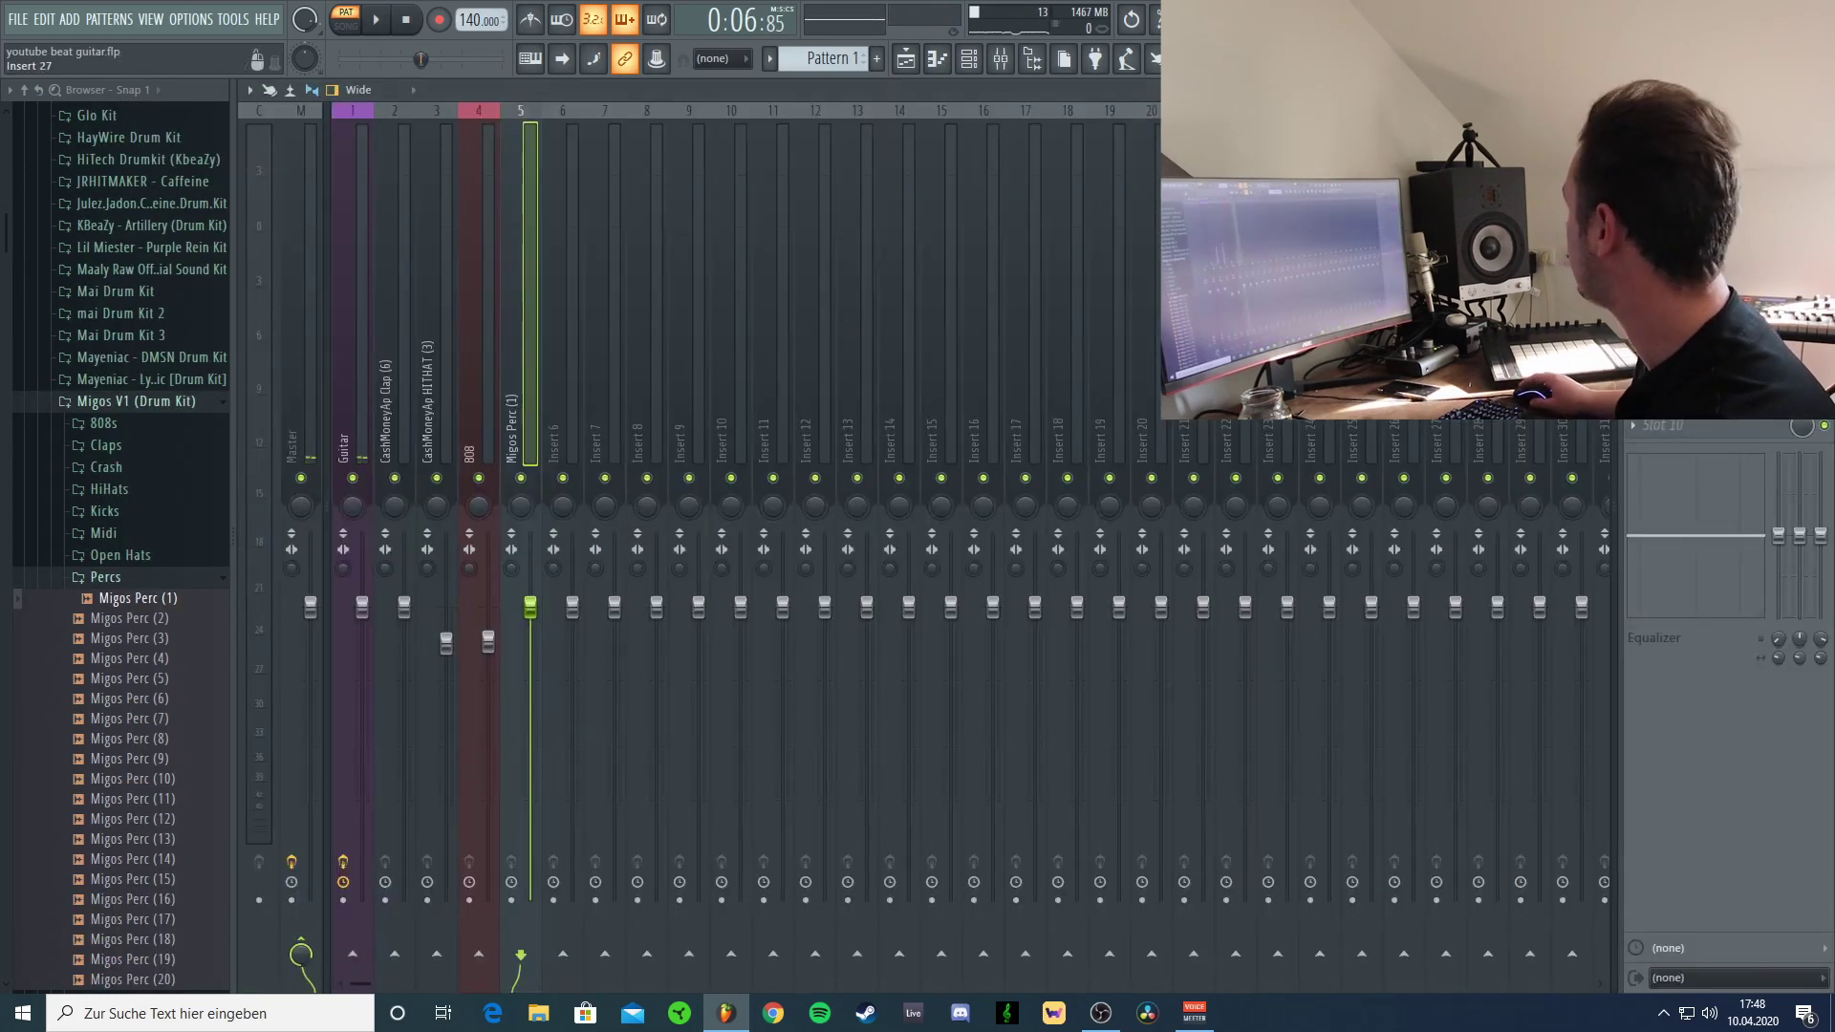
{"action": "left_click", "coordinate": [1823, 90]}
{"action": "left_click", "coordinate": [902, 302]}
Restart the pattern playback and place a Migos Perc (1) hit on step 19.
{"action": "key", "text": "space"}
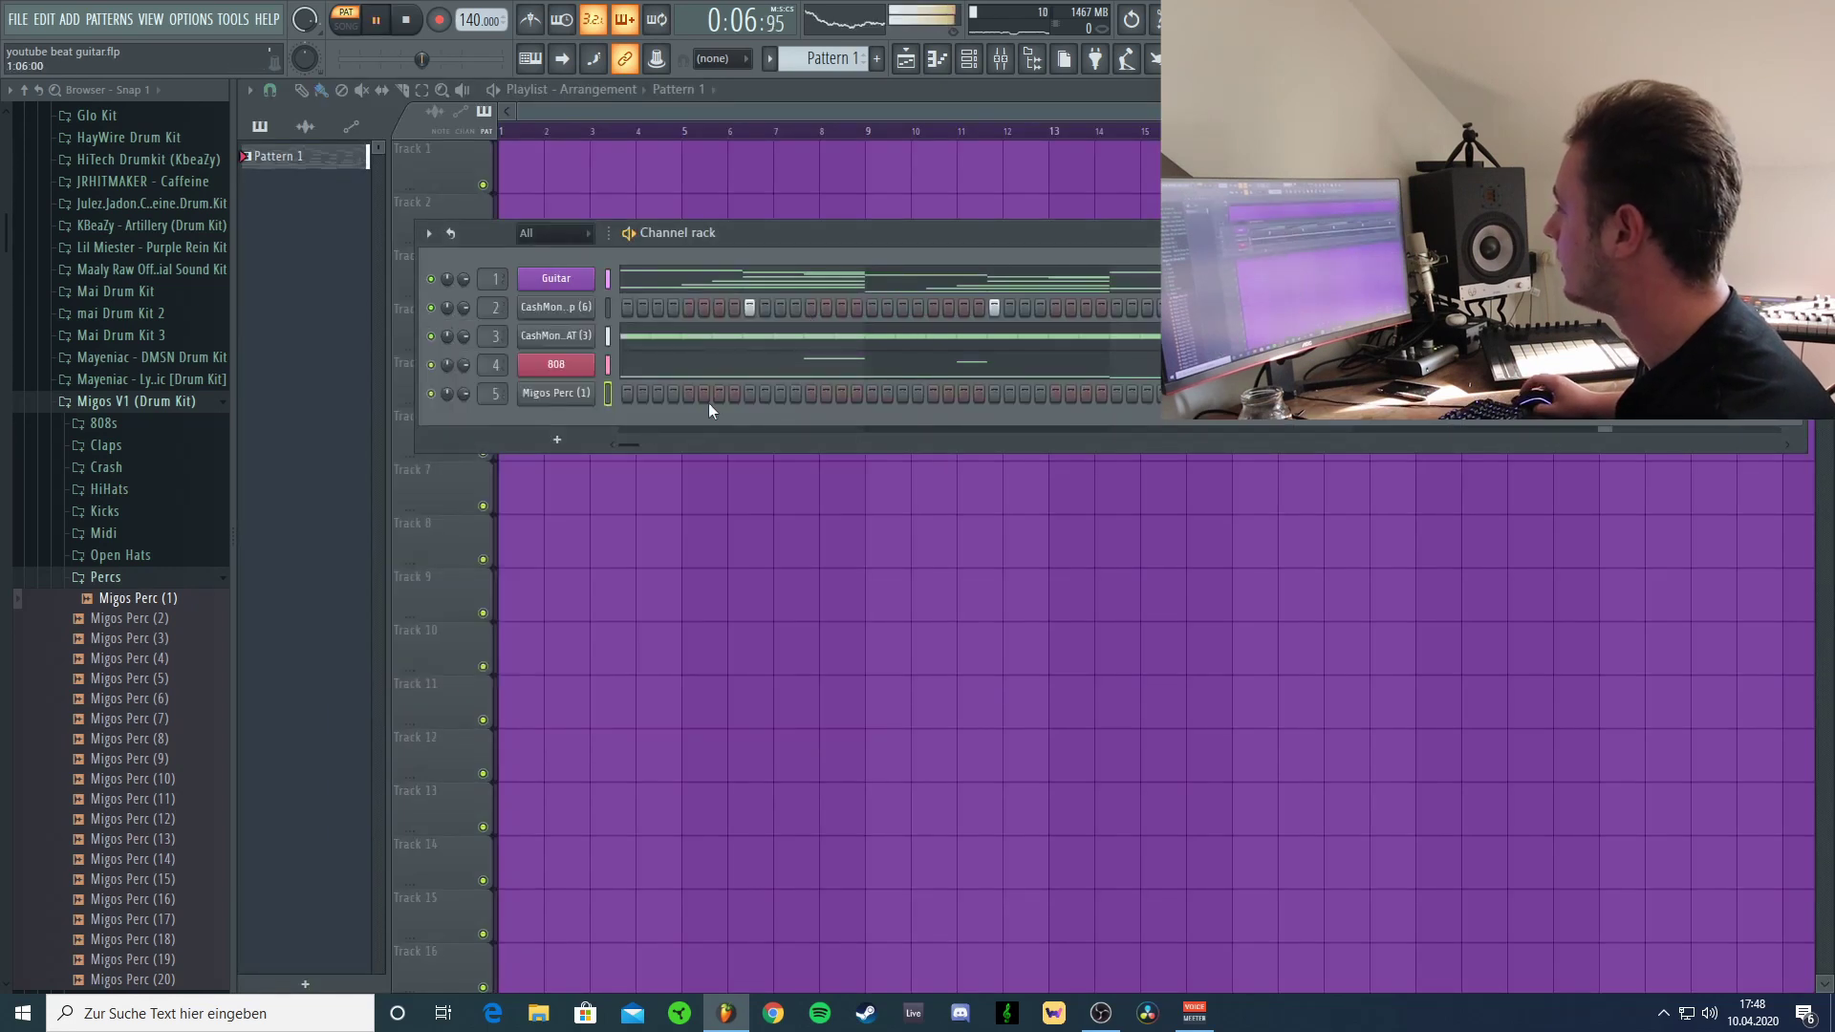
{"action": "key", "text": "space"}
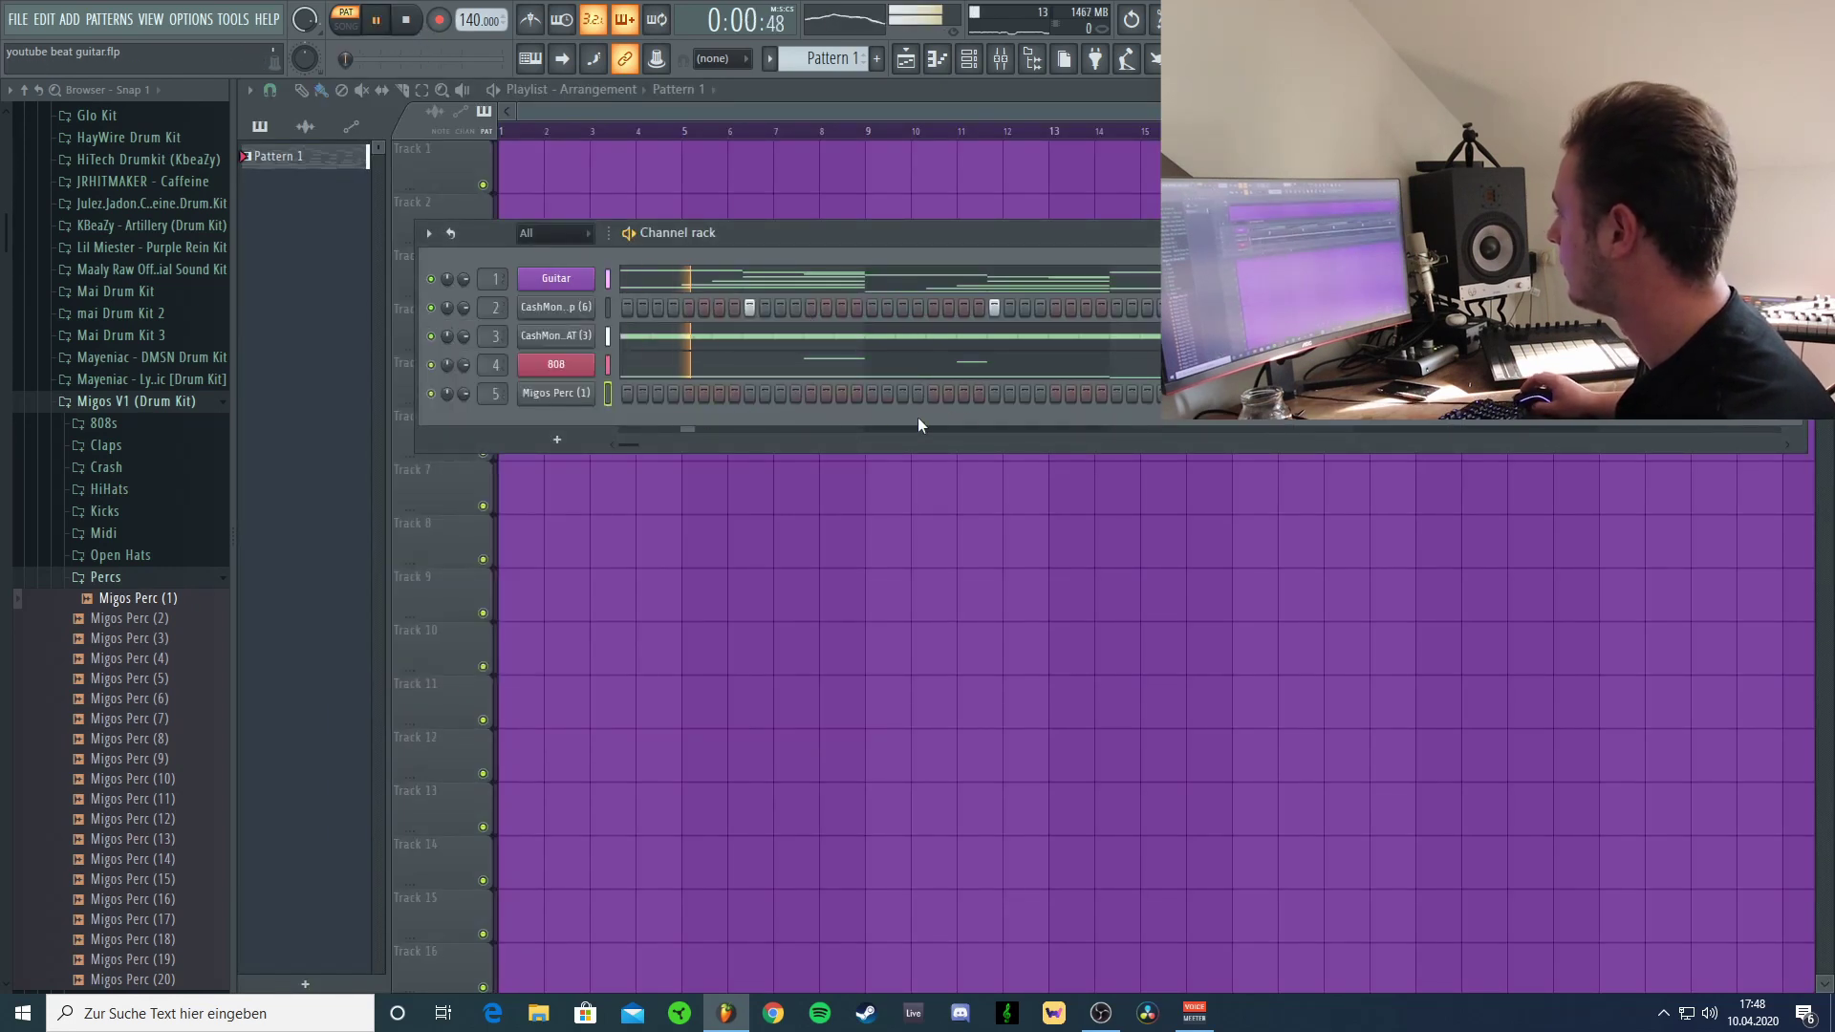
{"action": "left_click", "coordinate": [902, 393]}
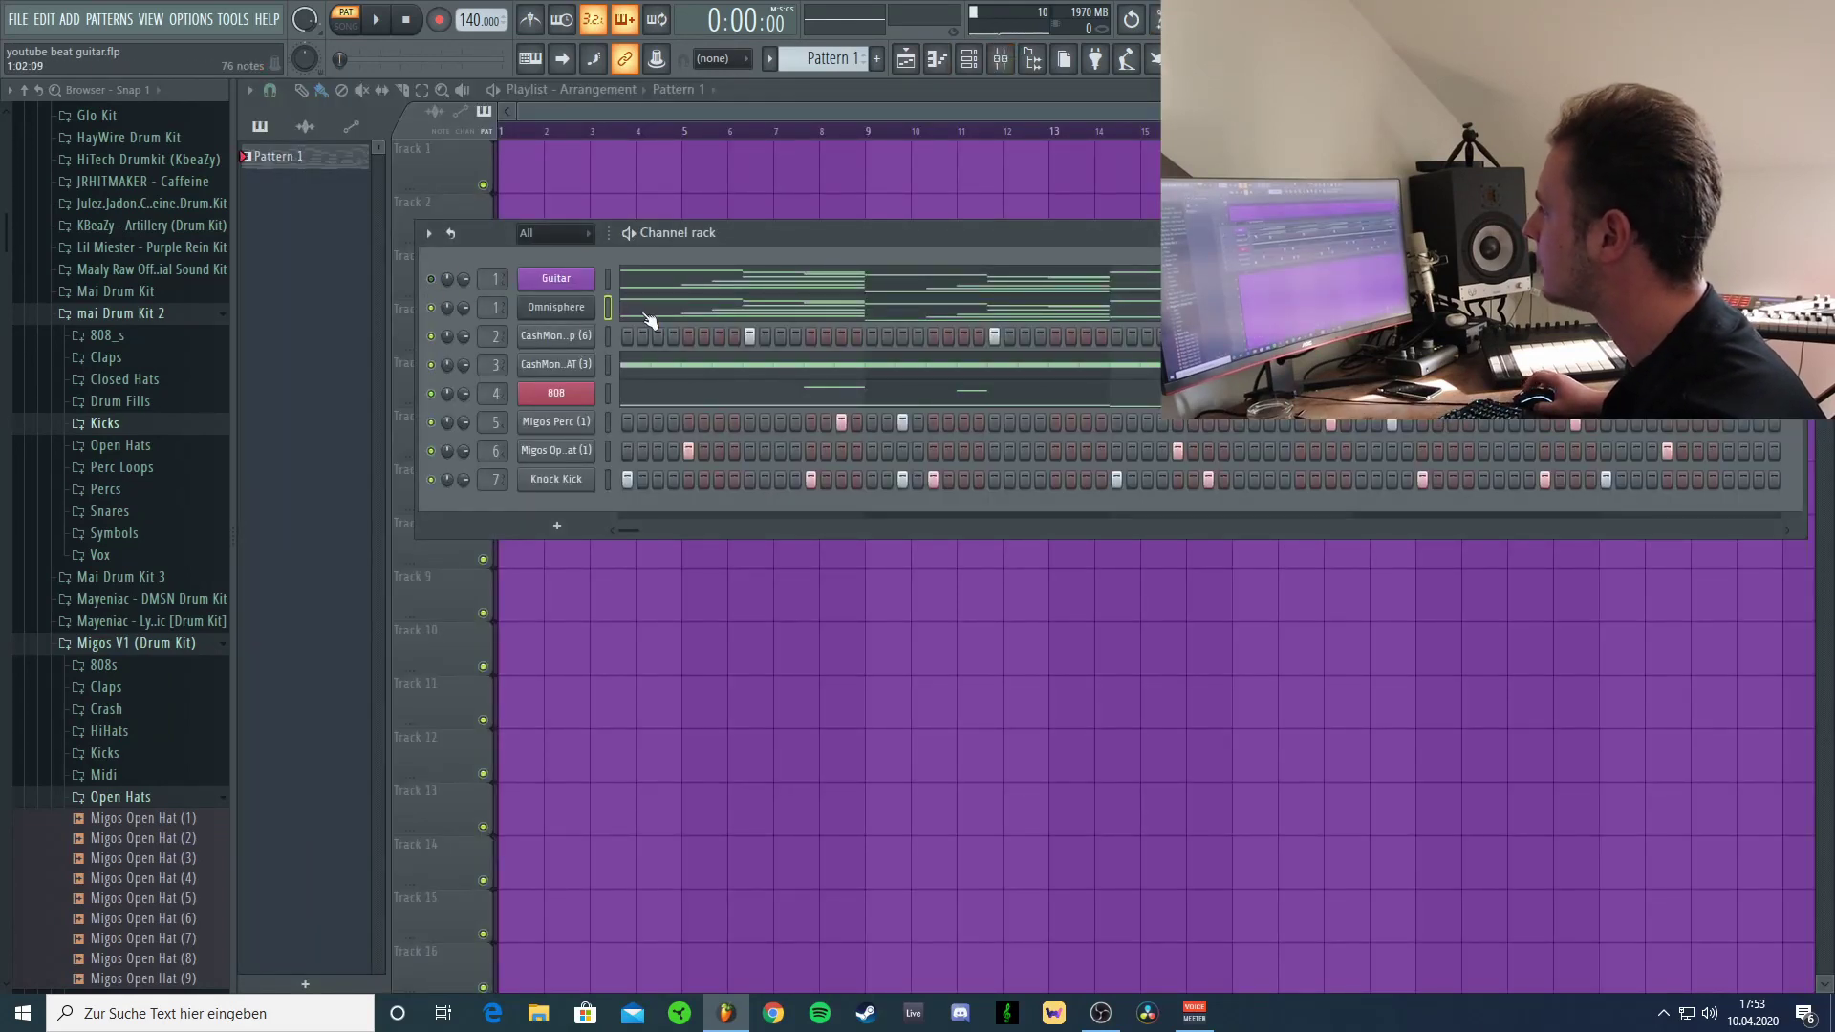
Lower the amp level of layer B in Omnisphere's Key - Drakes patch while the pattern plays.
{"action": "key", "text": "space"}
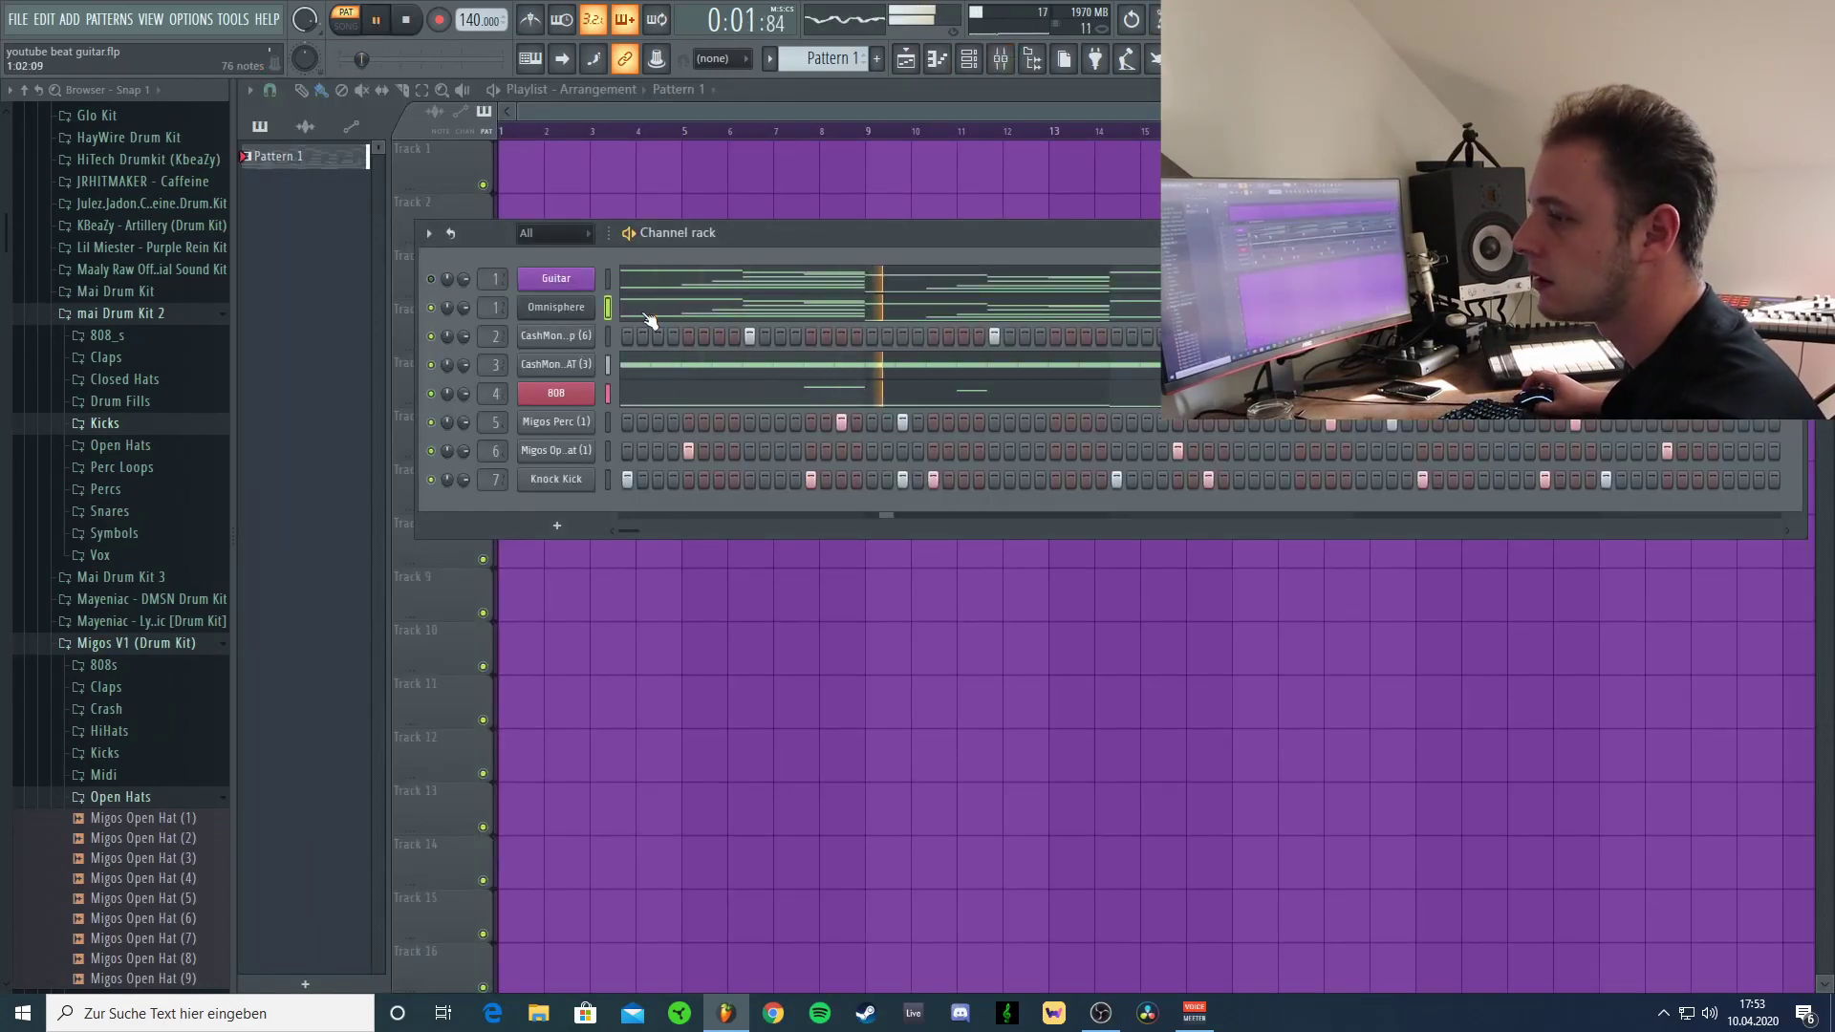
{"action": "left_click", "coordinate": [581, 313]}
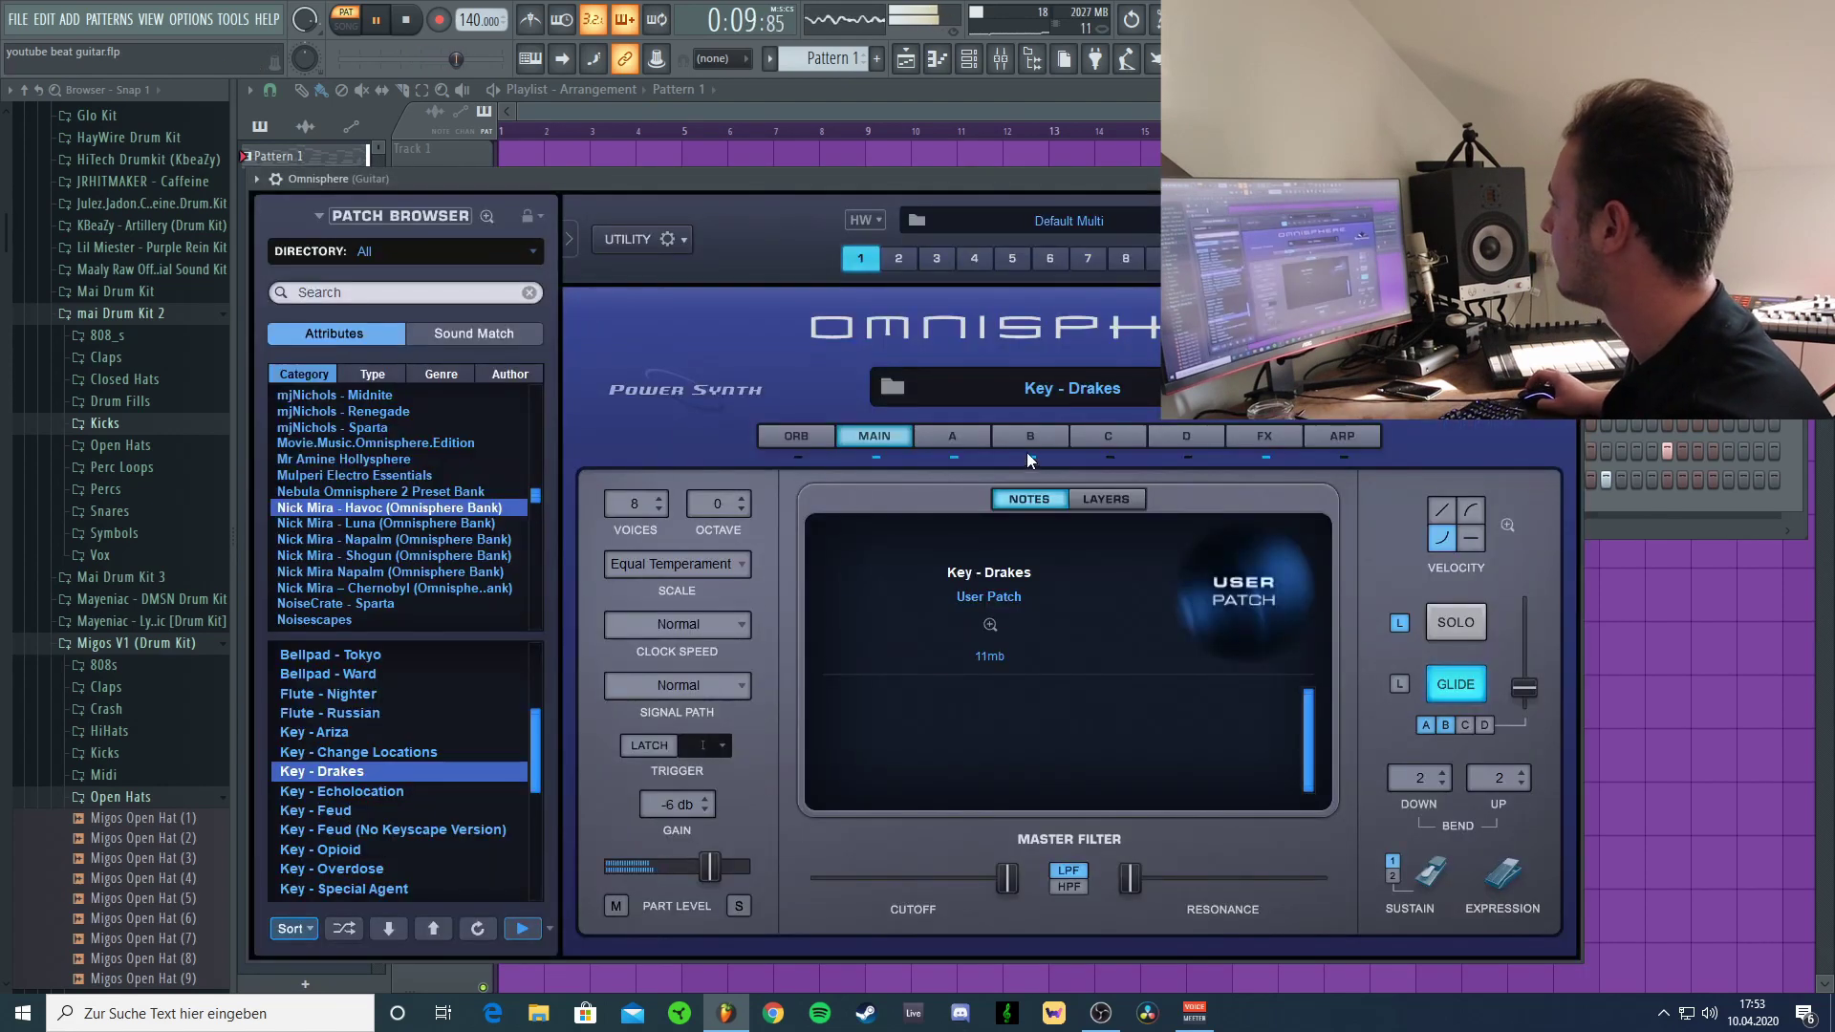
{"action": "left_click", "coordinate": [1029, 442]}
{"action": "left_click_drag", "start_coordinate": [1522, 618], "coordinate": [1524, 678]}
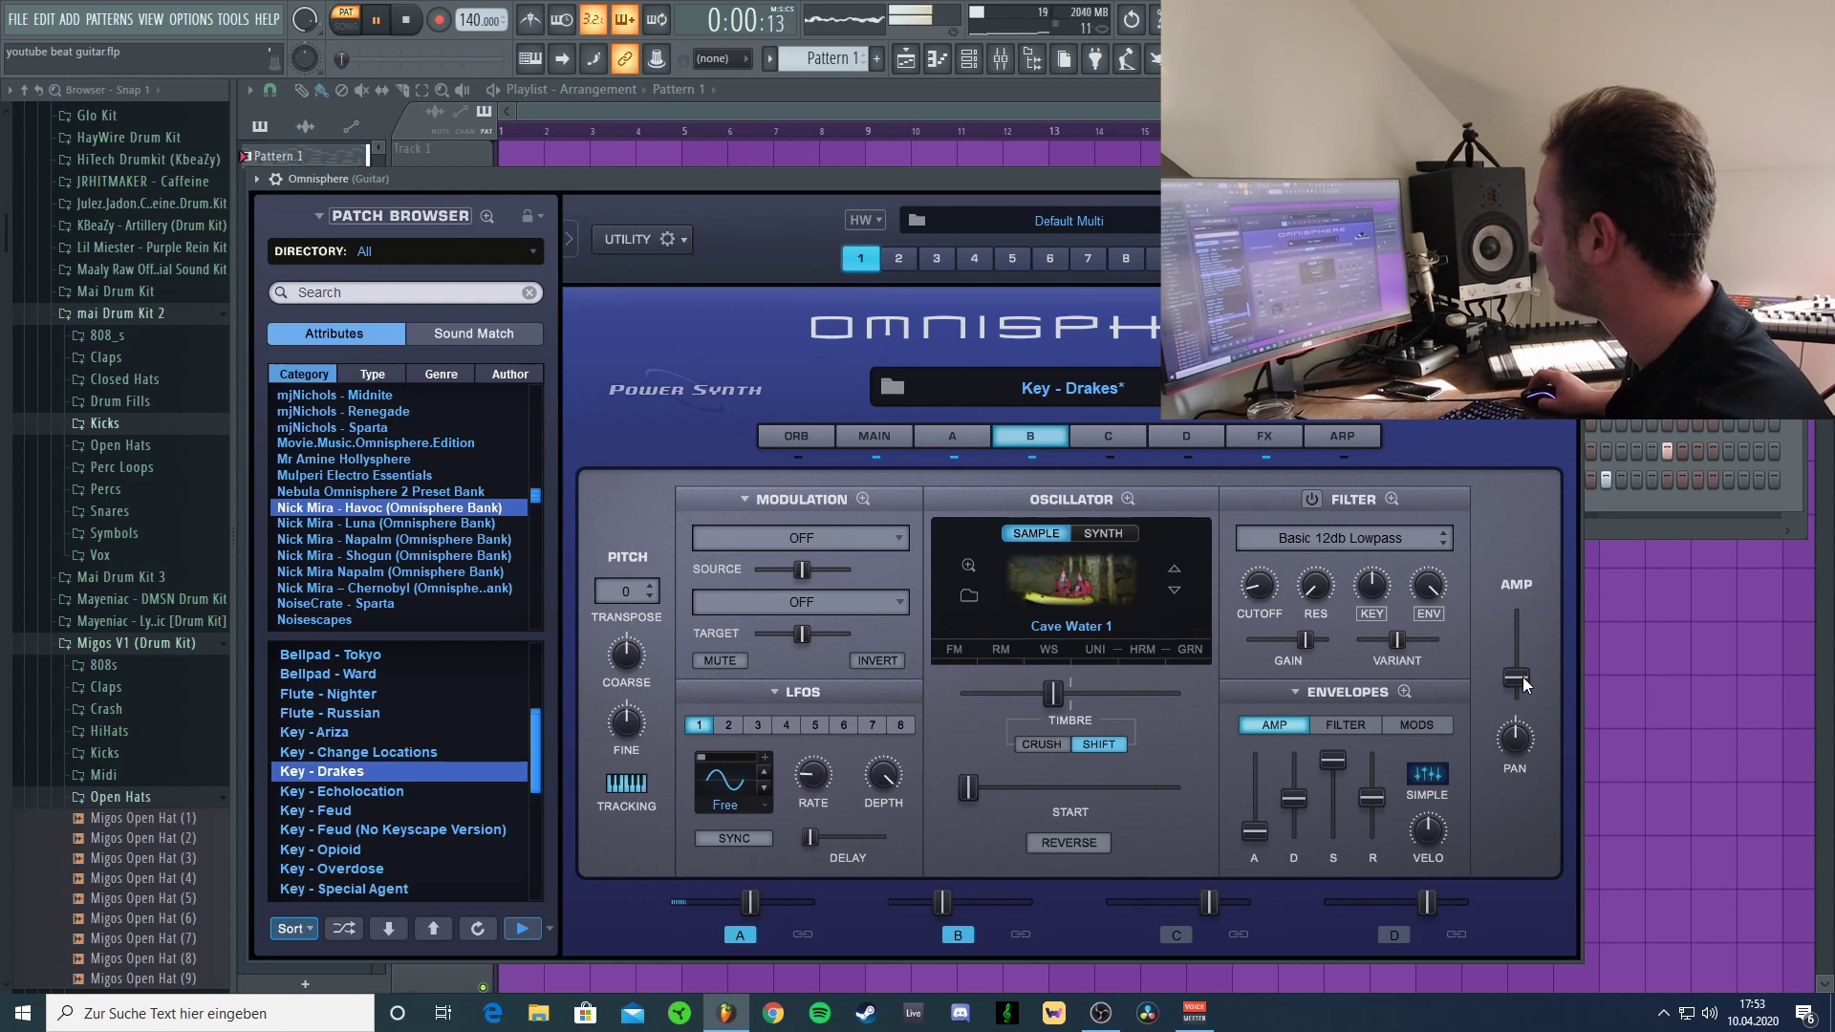
{"action": "left_click", "coordinate": [1522, 679]}
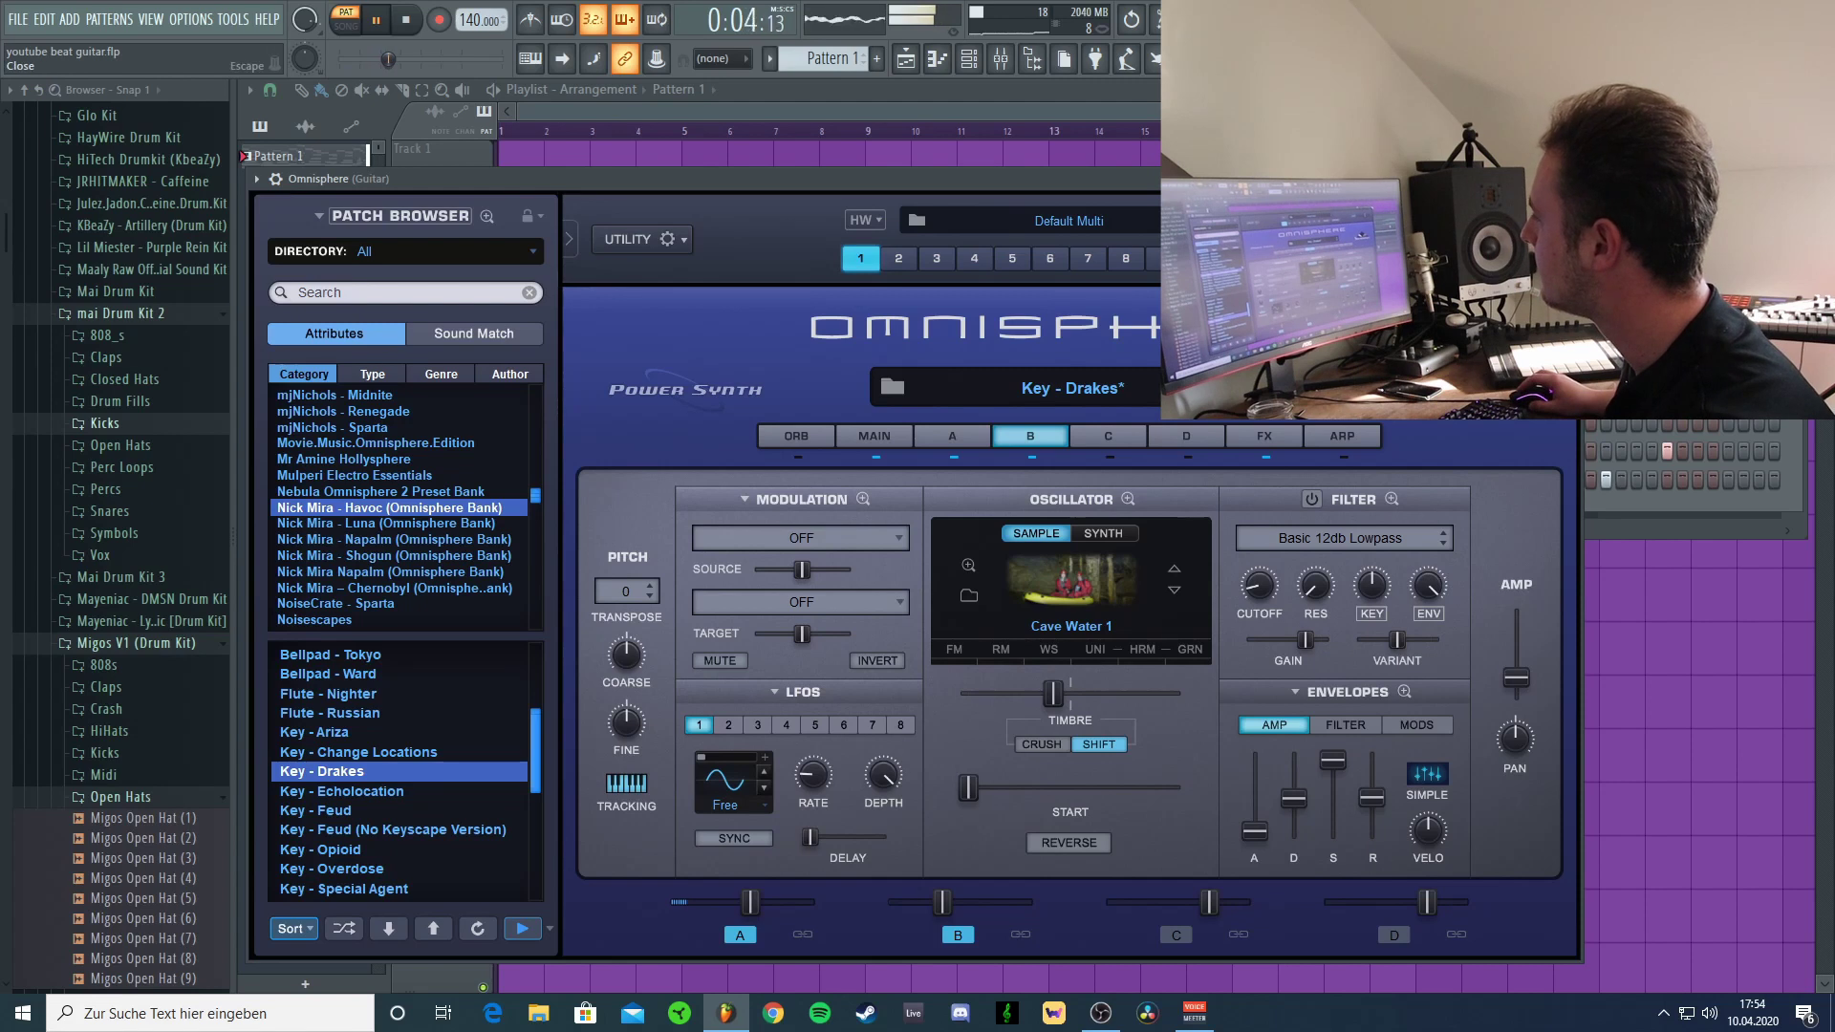
{"action": "left_click", "coordinate": [1573, 179]}
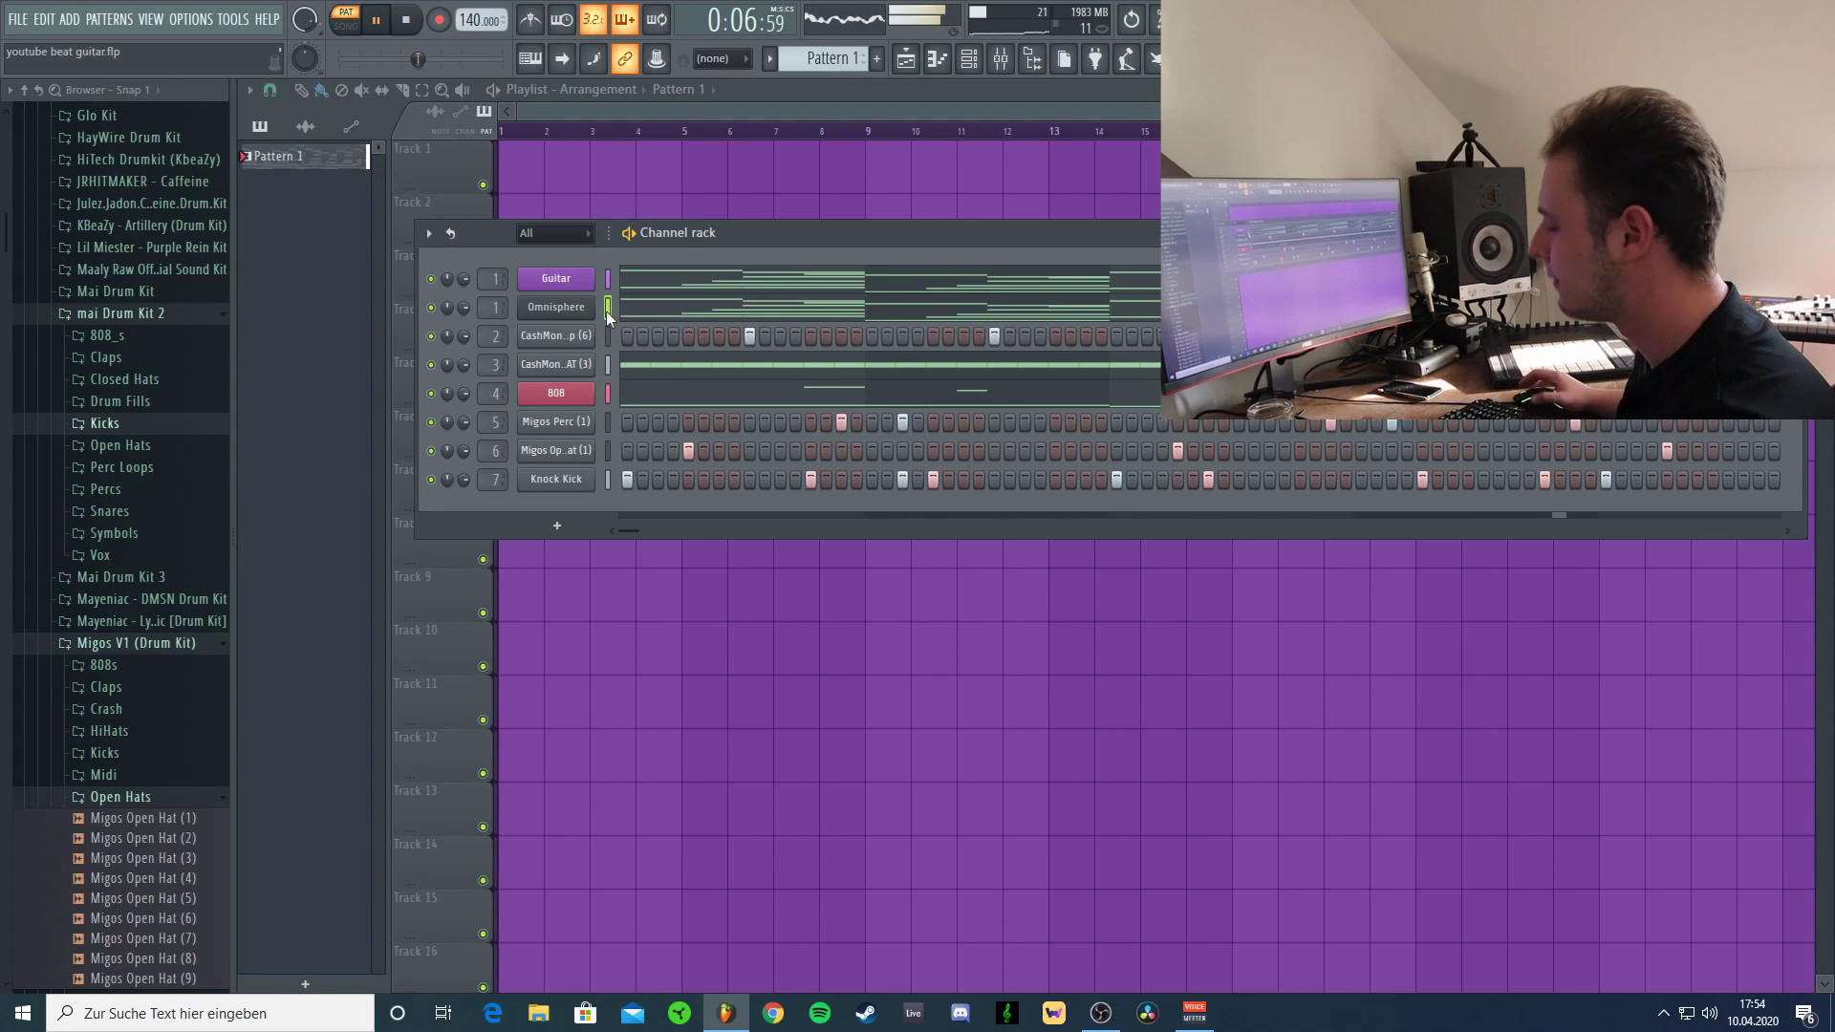
Audition the Guitar mixer track in solo during playback.
{"action": "left_click", "coordinate": [1000, 59]}
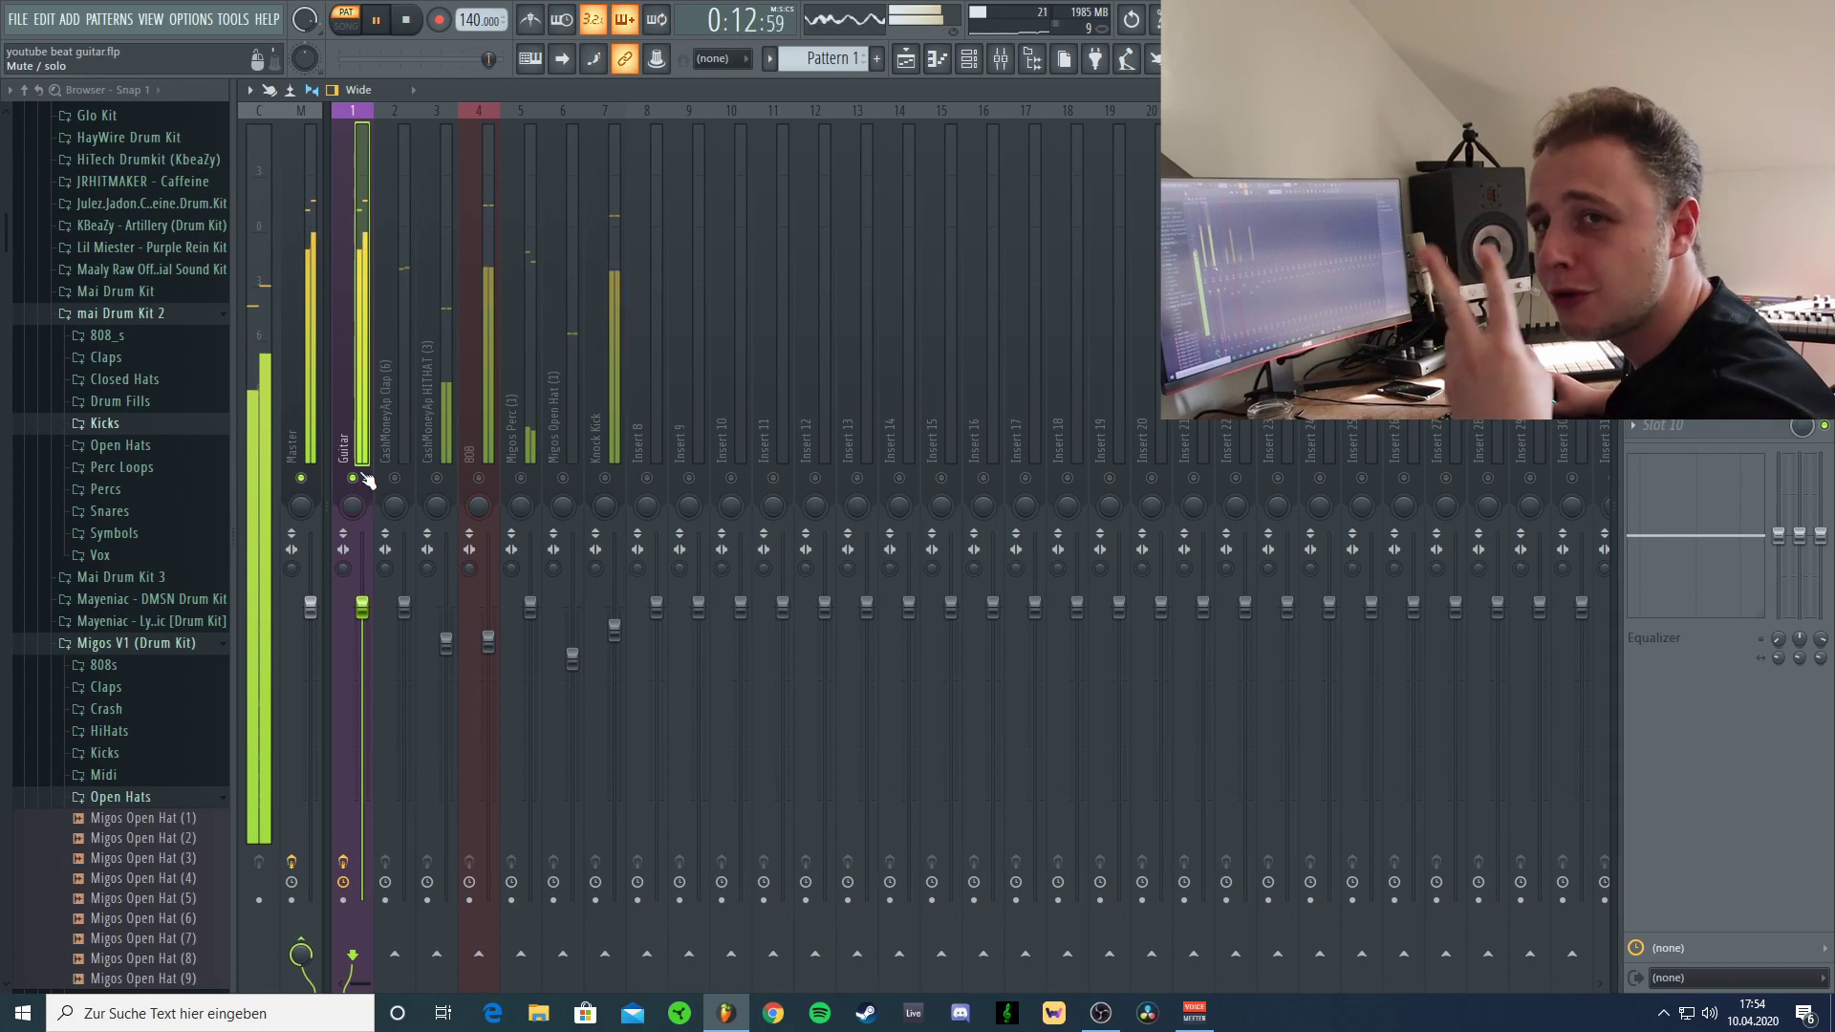
{"action": "right_click", "coordinate": [359, 476]}
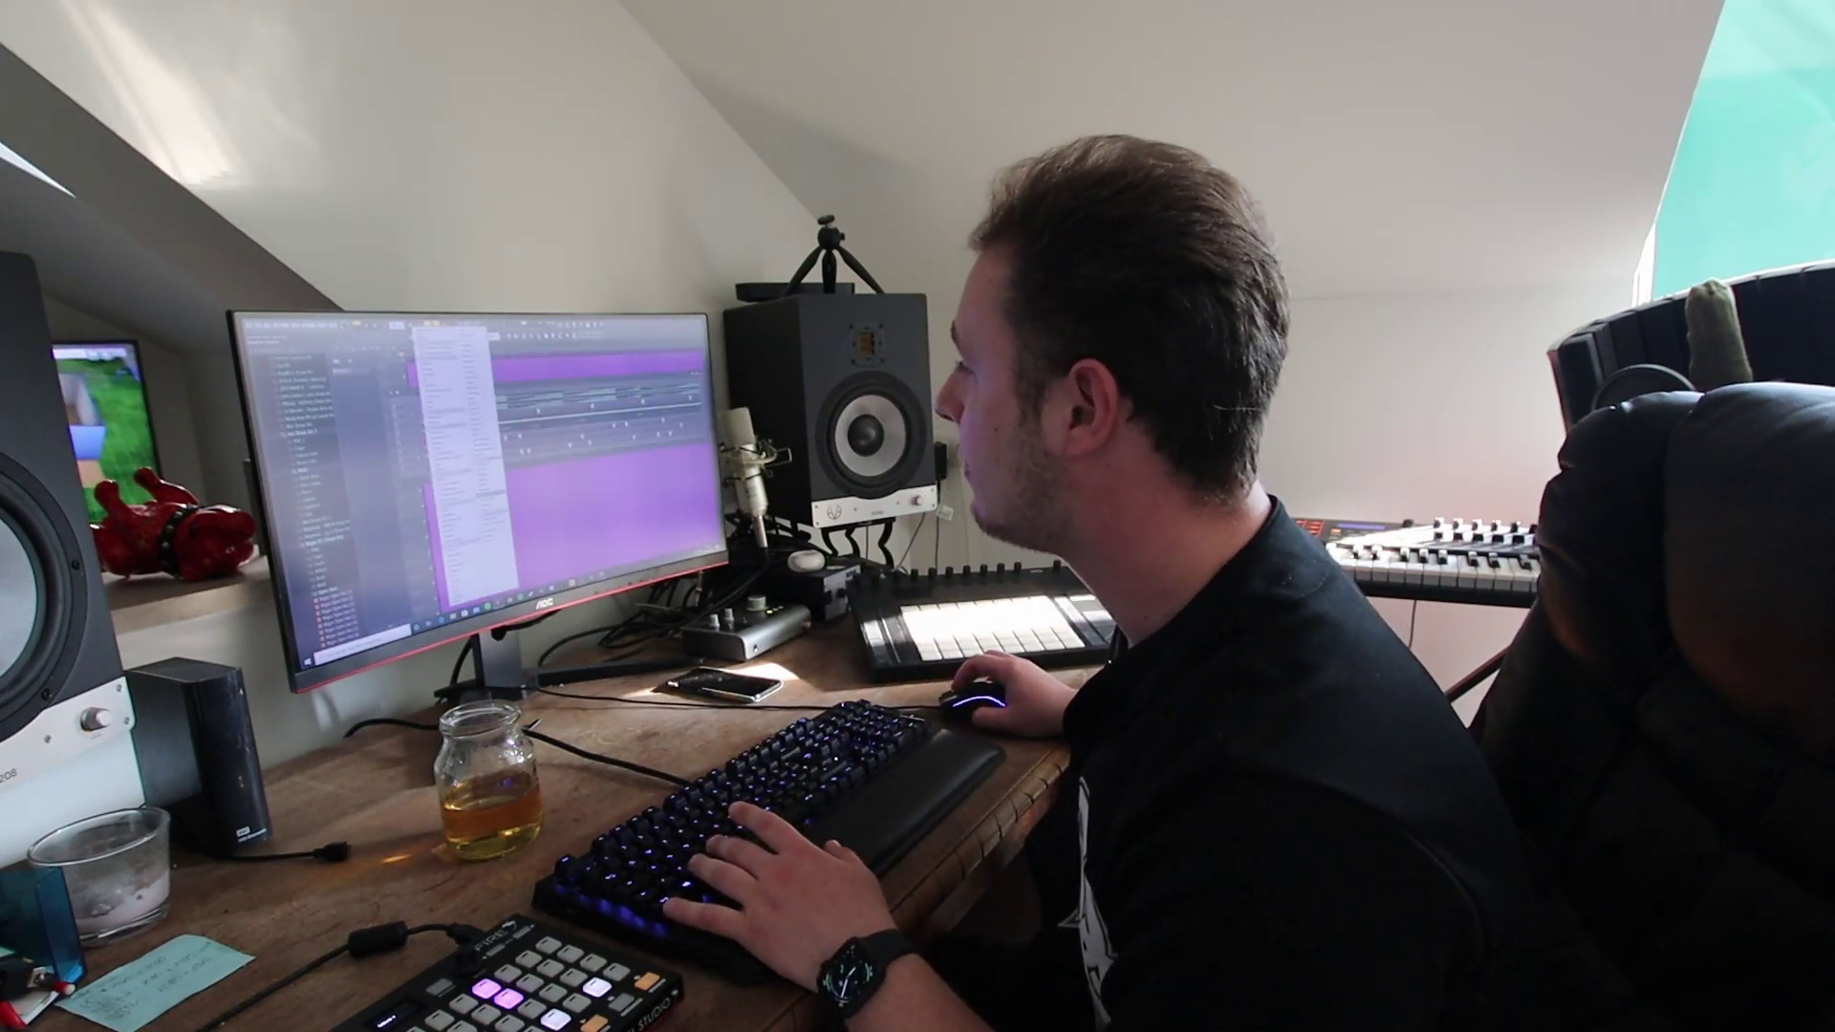
{"action": "left_click", "coordinate": [491, 499]}
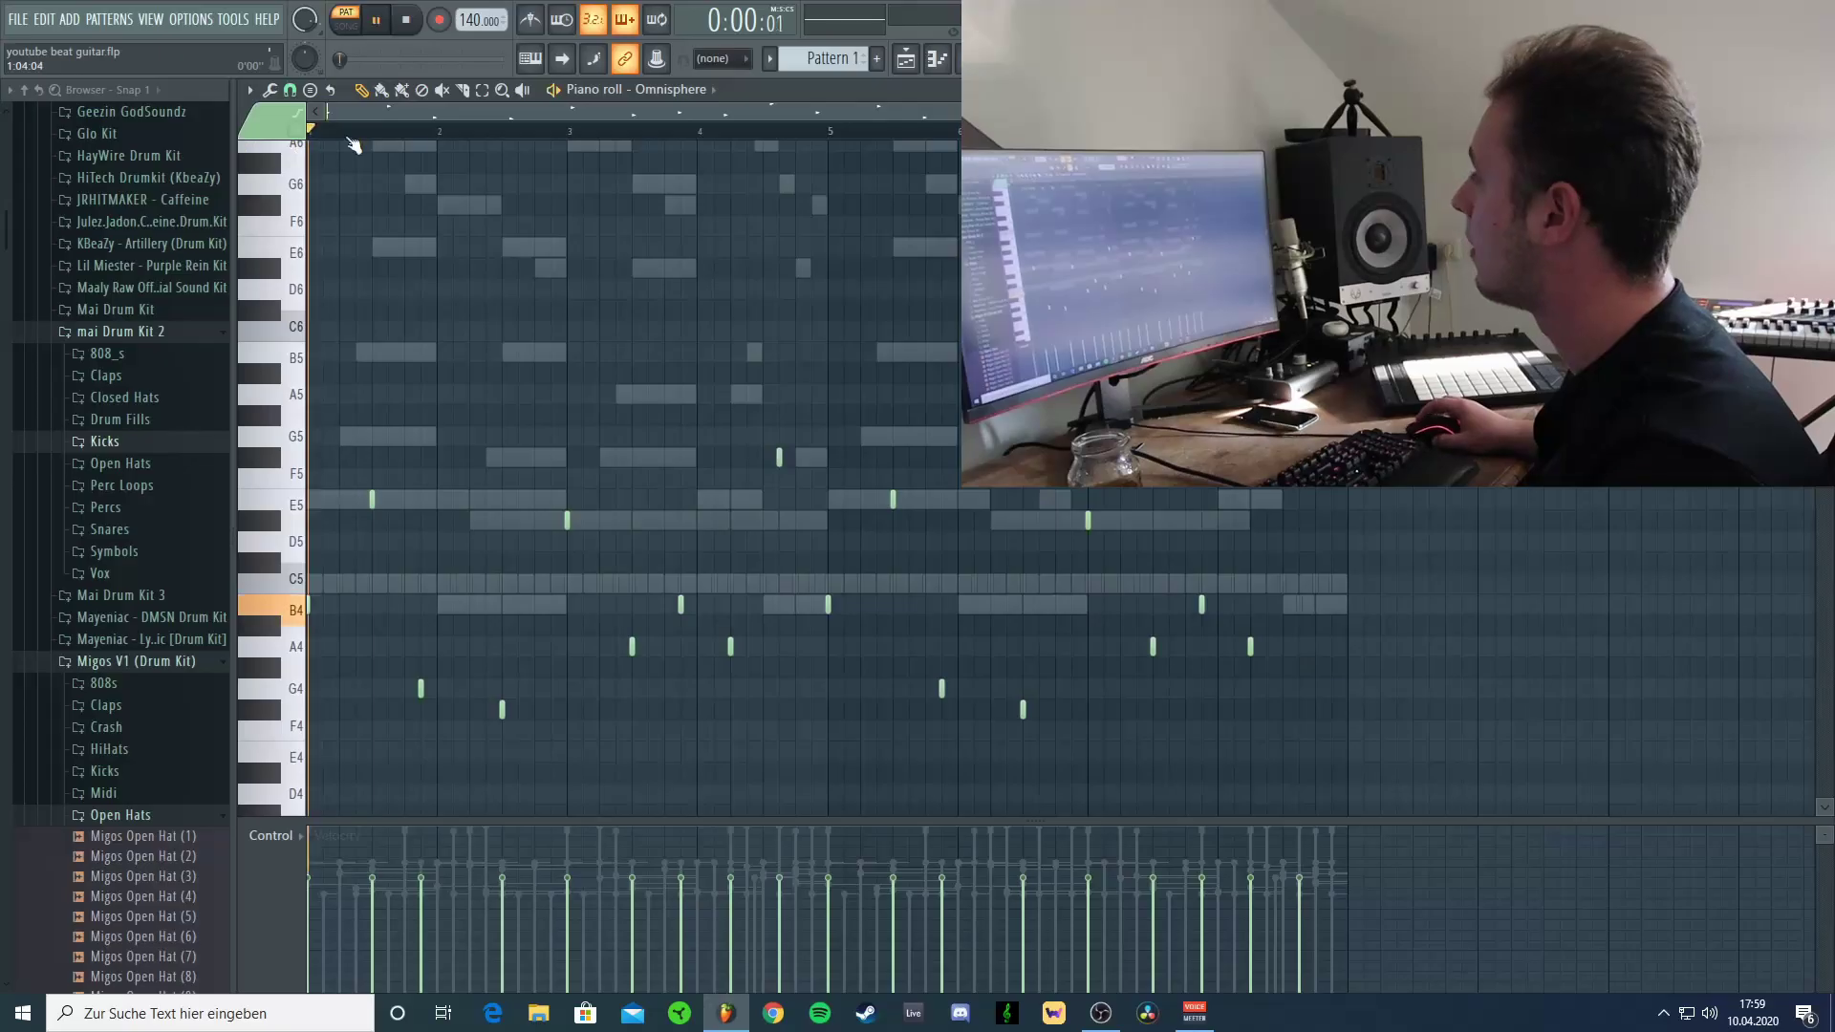
Move the new Omnisphere channel up the channel rack to sit directly below Melo Layer.
{"action": "key", "text": "F9"}
{"action": "key", "text": "F7"}
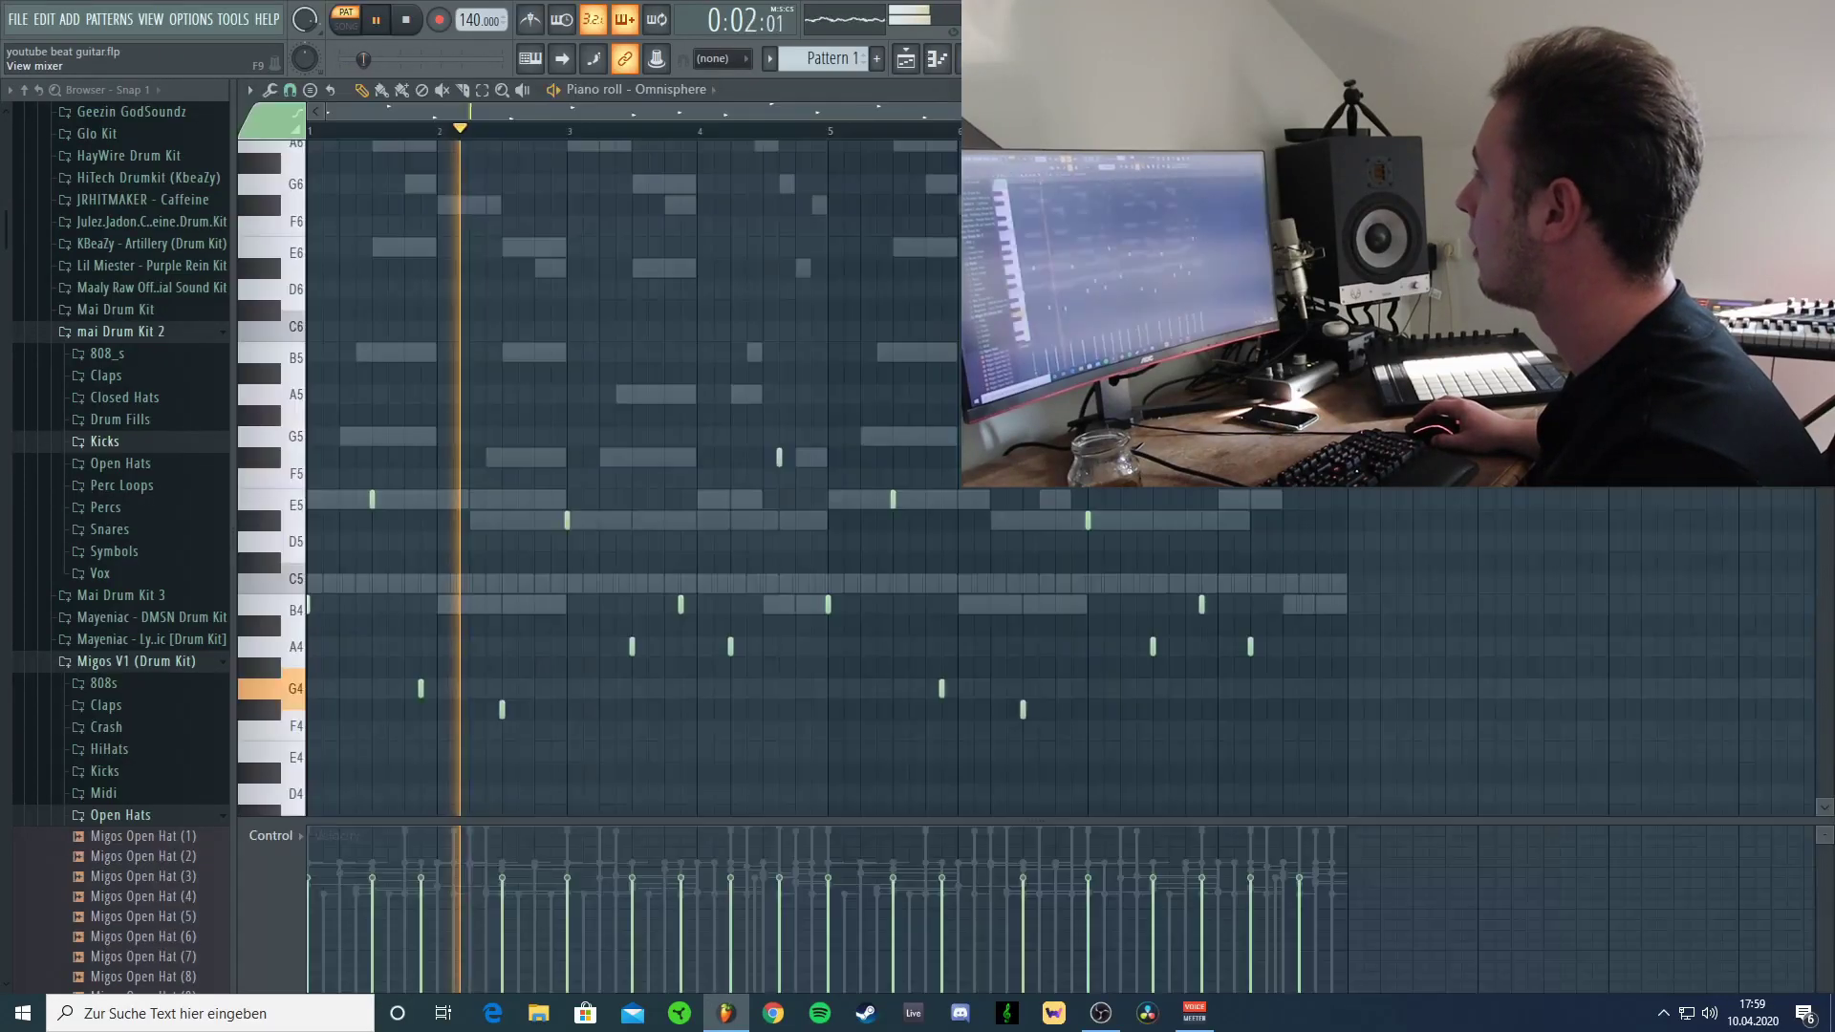
{"action": "key", "text": "F6"}
{"action": "left_click_drag", "start_coordinate": [543, 512], "coordinate": [537, 336]}
Rename the Omnisphere channel to Counter Melody and give it a magenta colour.
{"action": "right_click", "coordinate": [537, 337]}
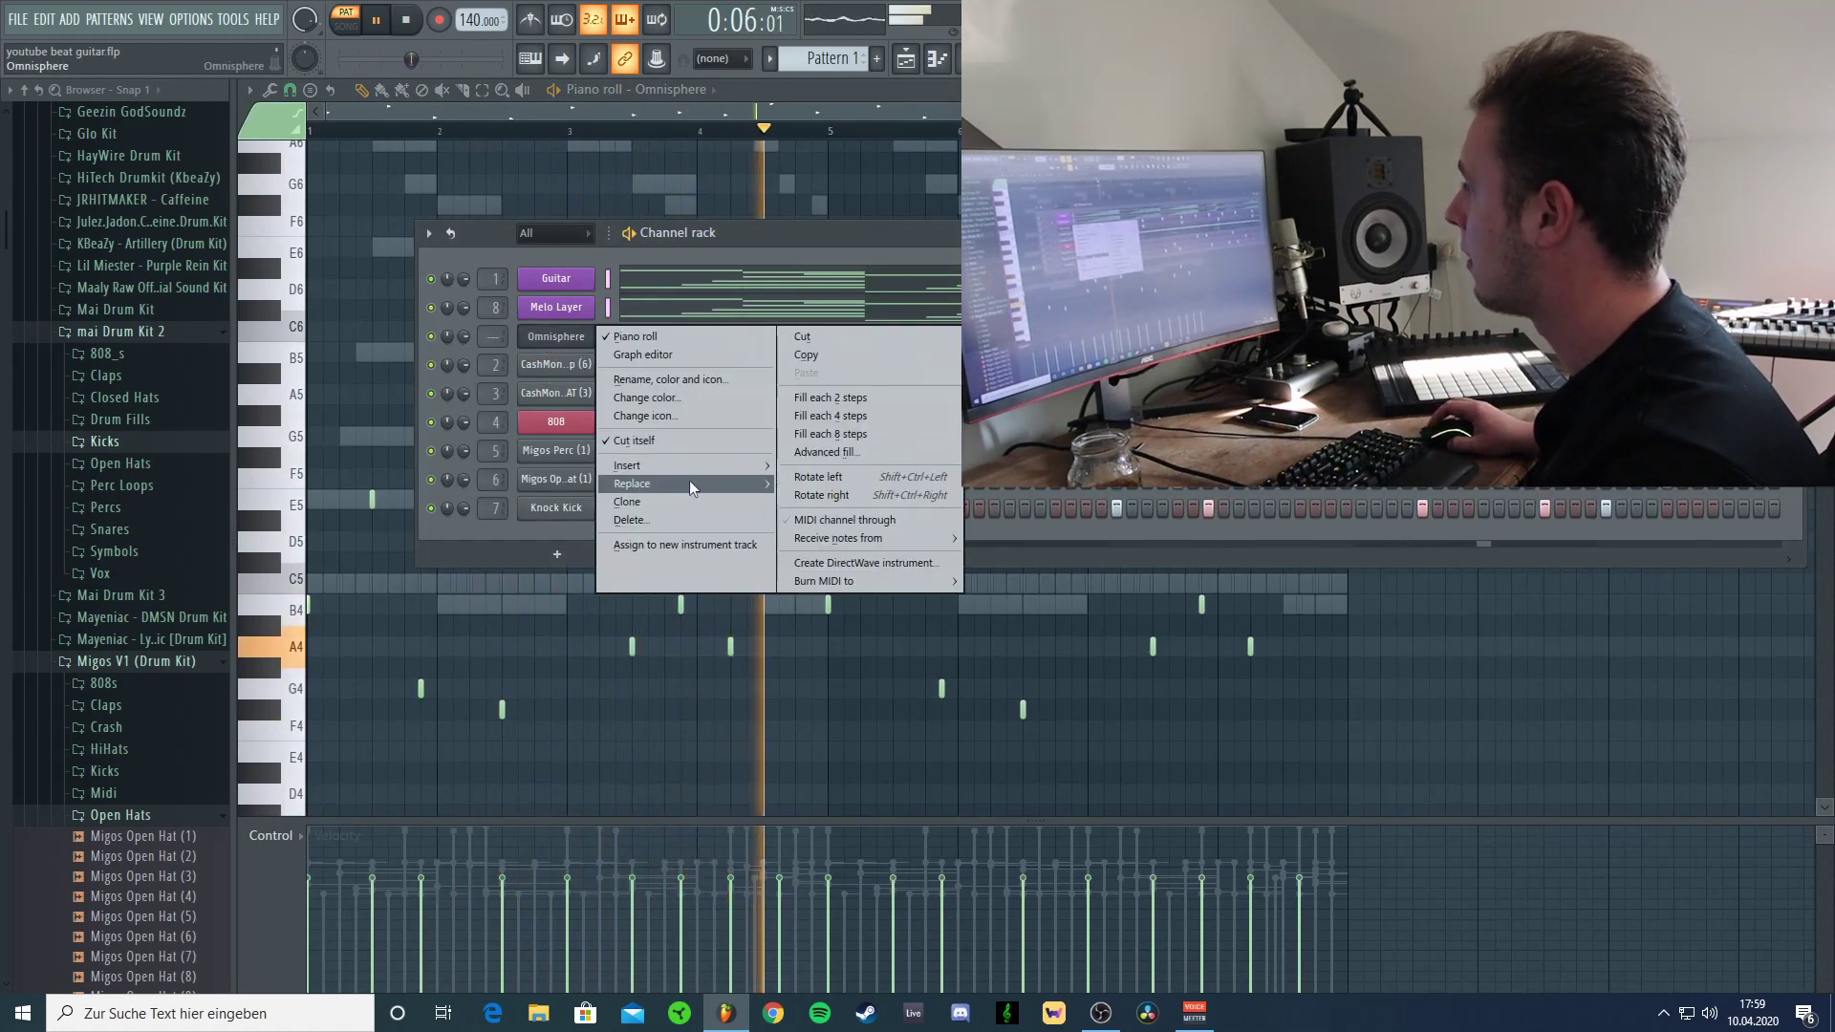
{"action": "left_click", "coordinate": [663, 380]}
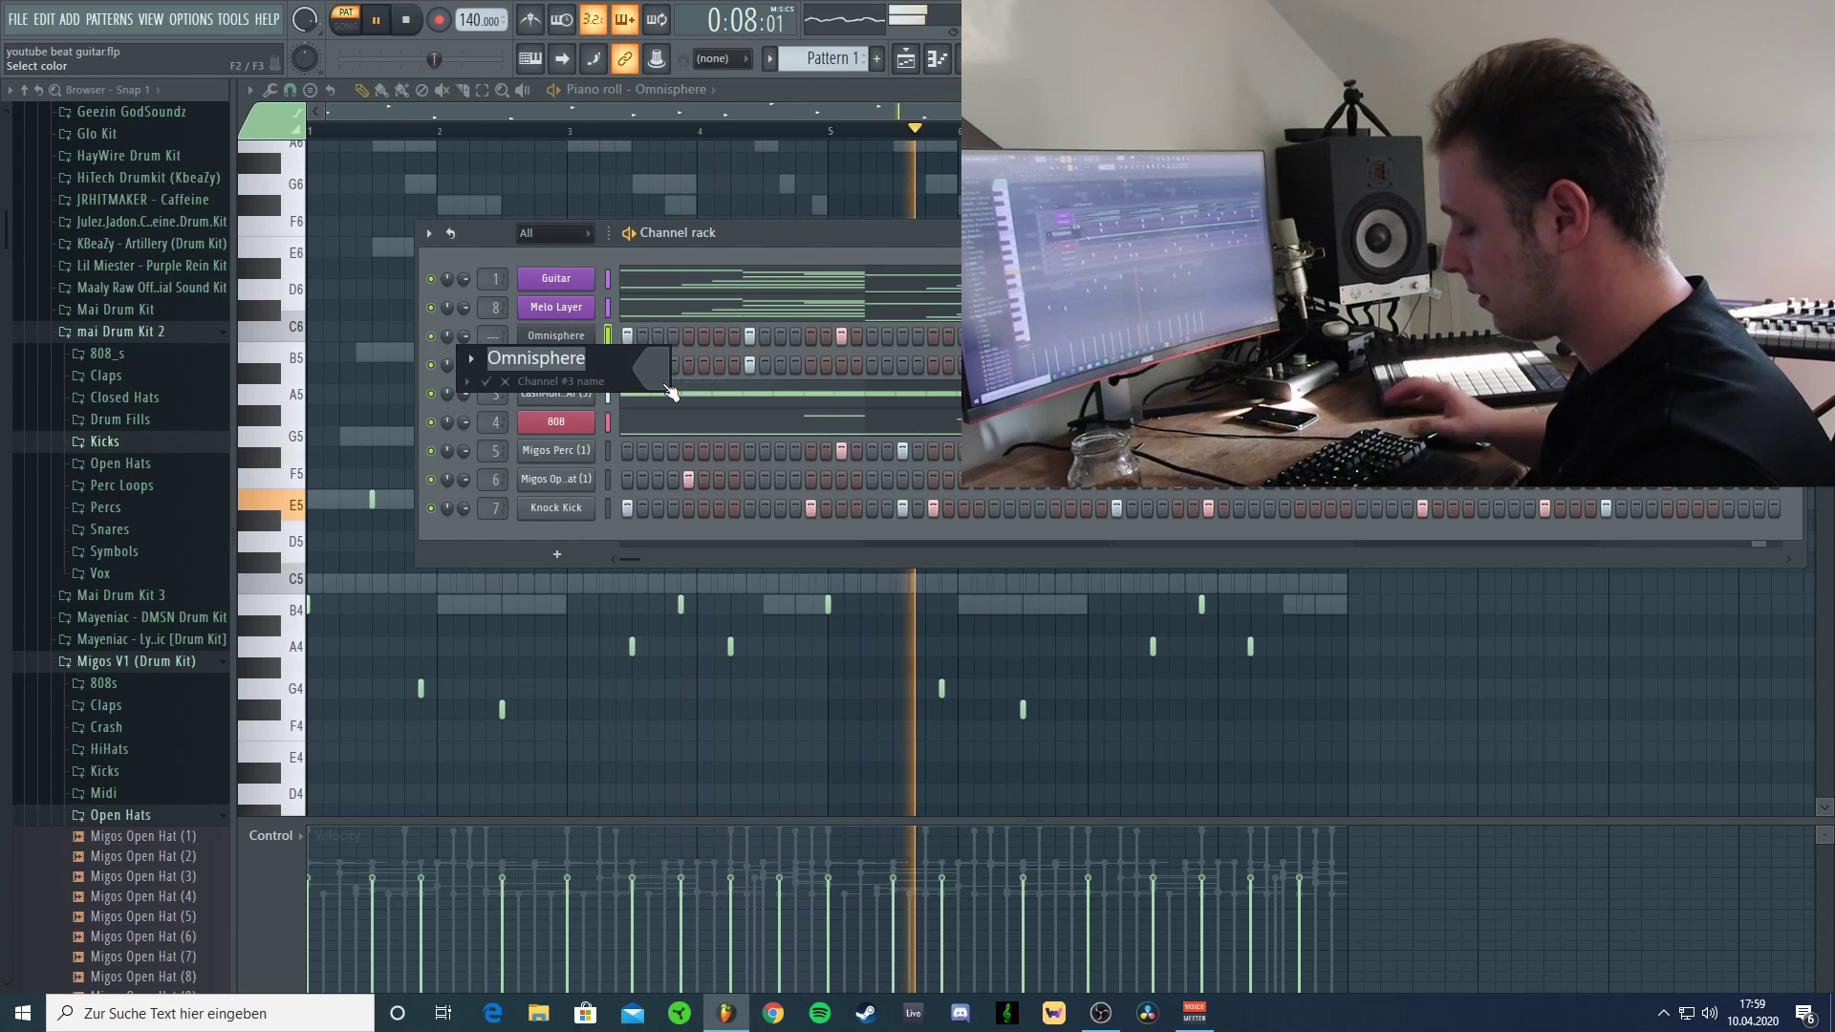
{"action": "type", "text": "Counter Melody"}
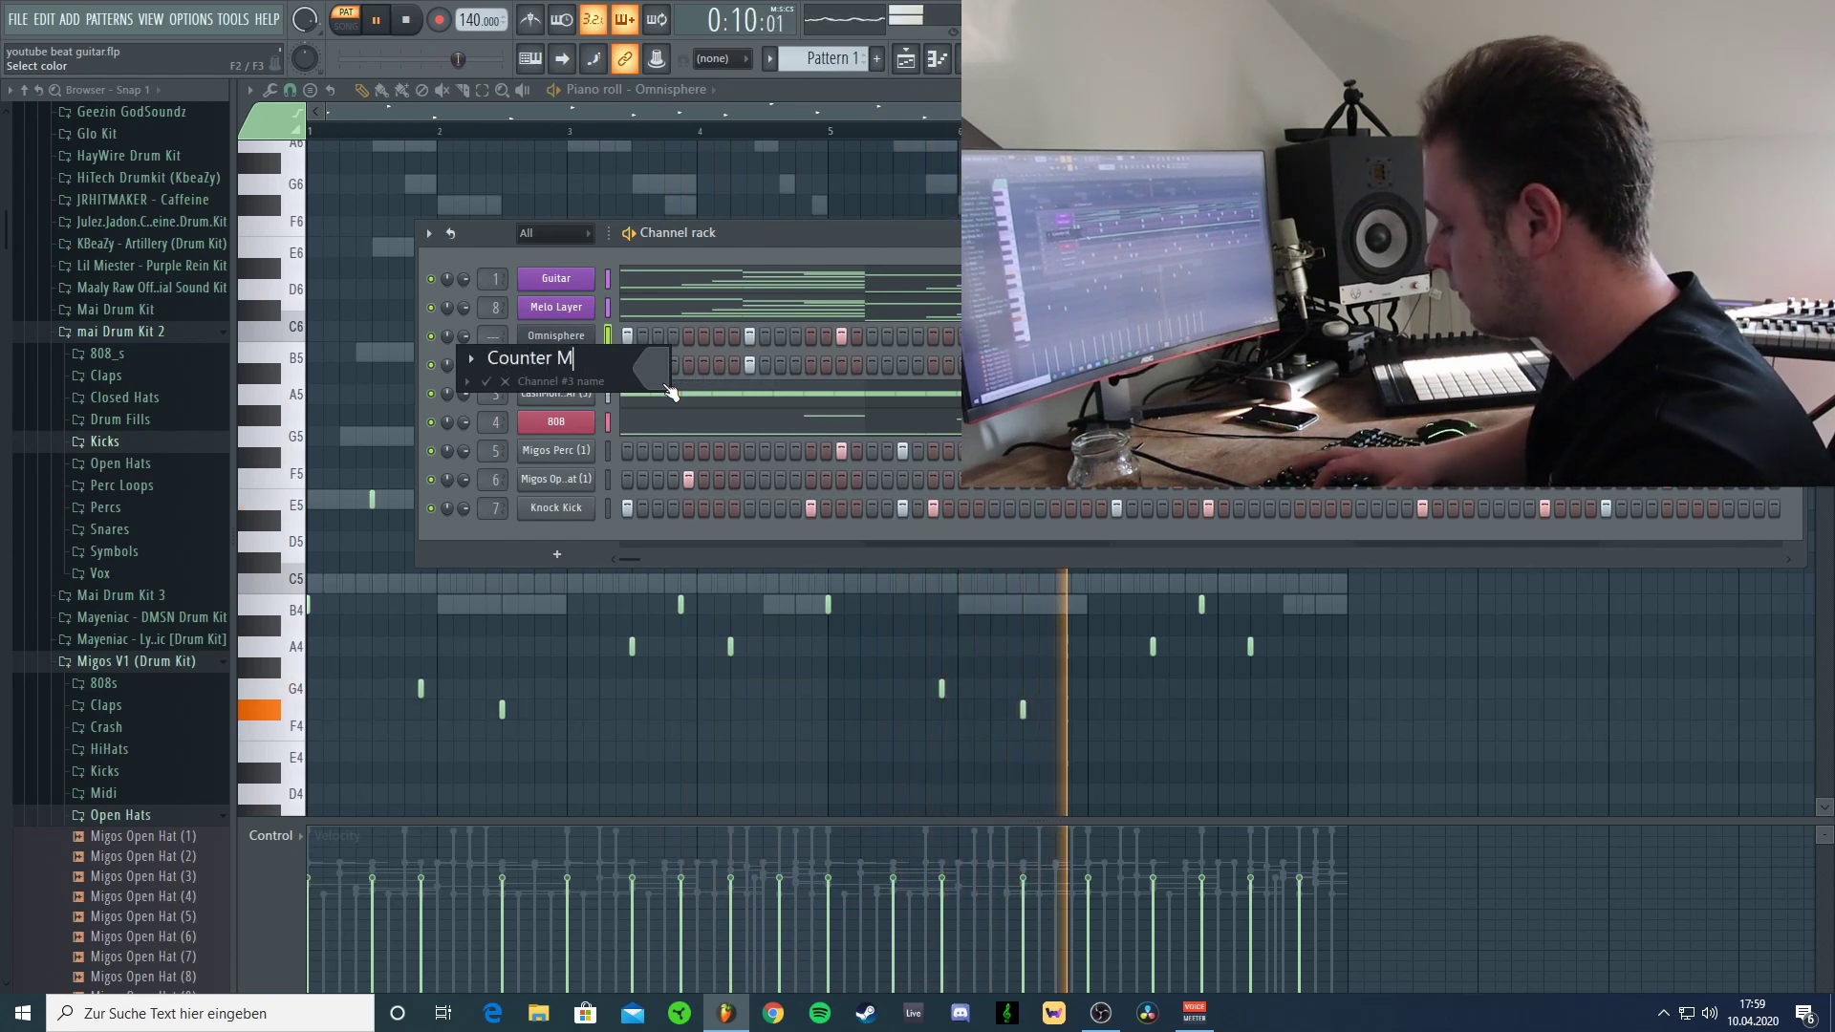
{"action": "left_click", "coordinate": [664, 387]}
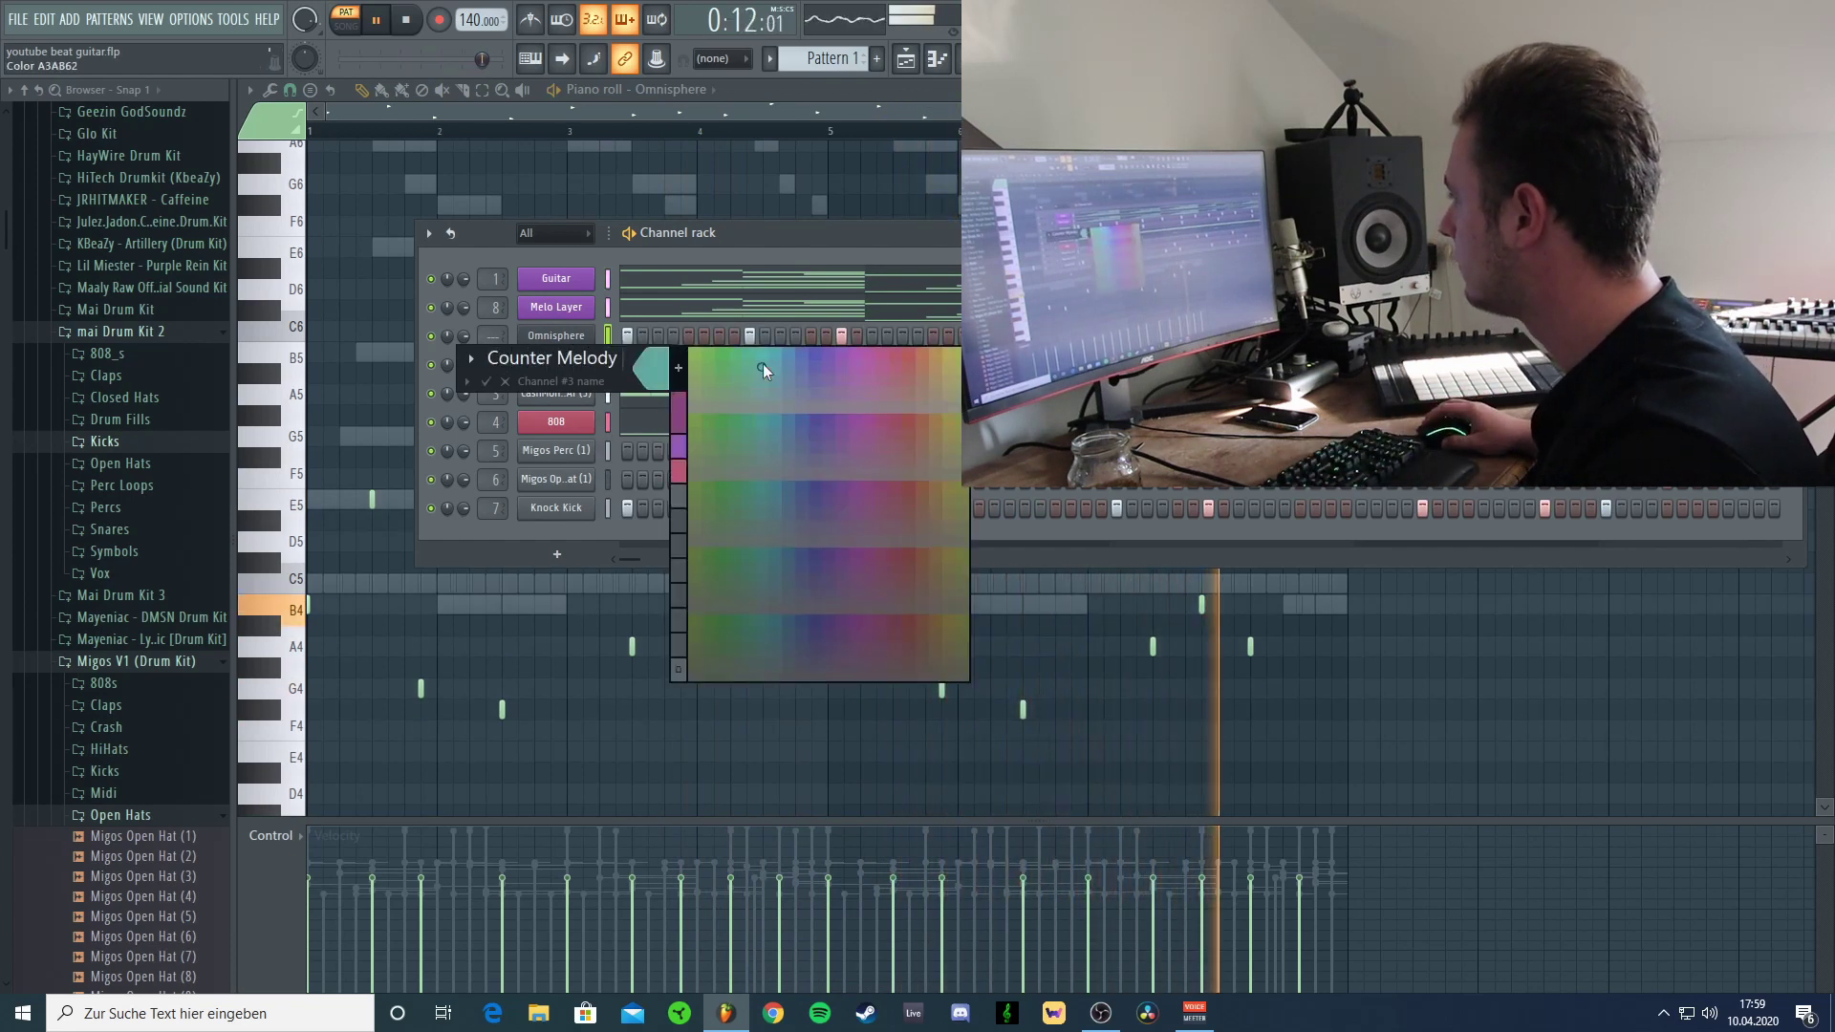
{"action": "left_click", "coordinate": [871, 350]}
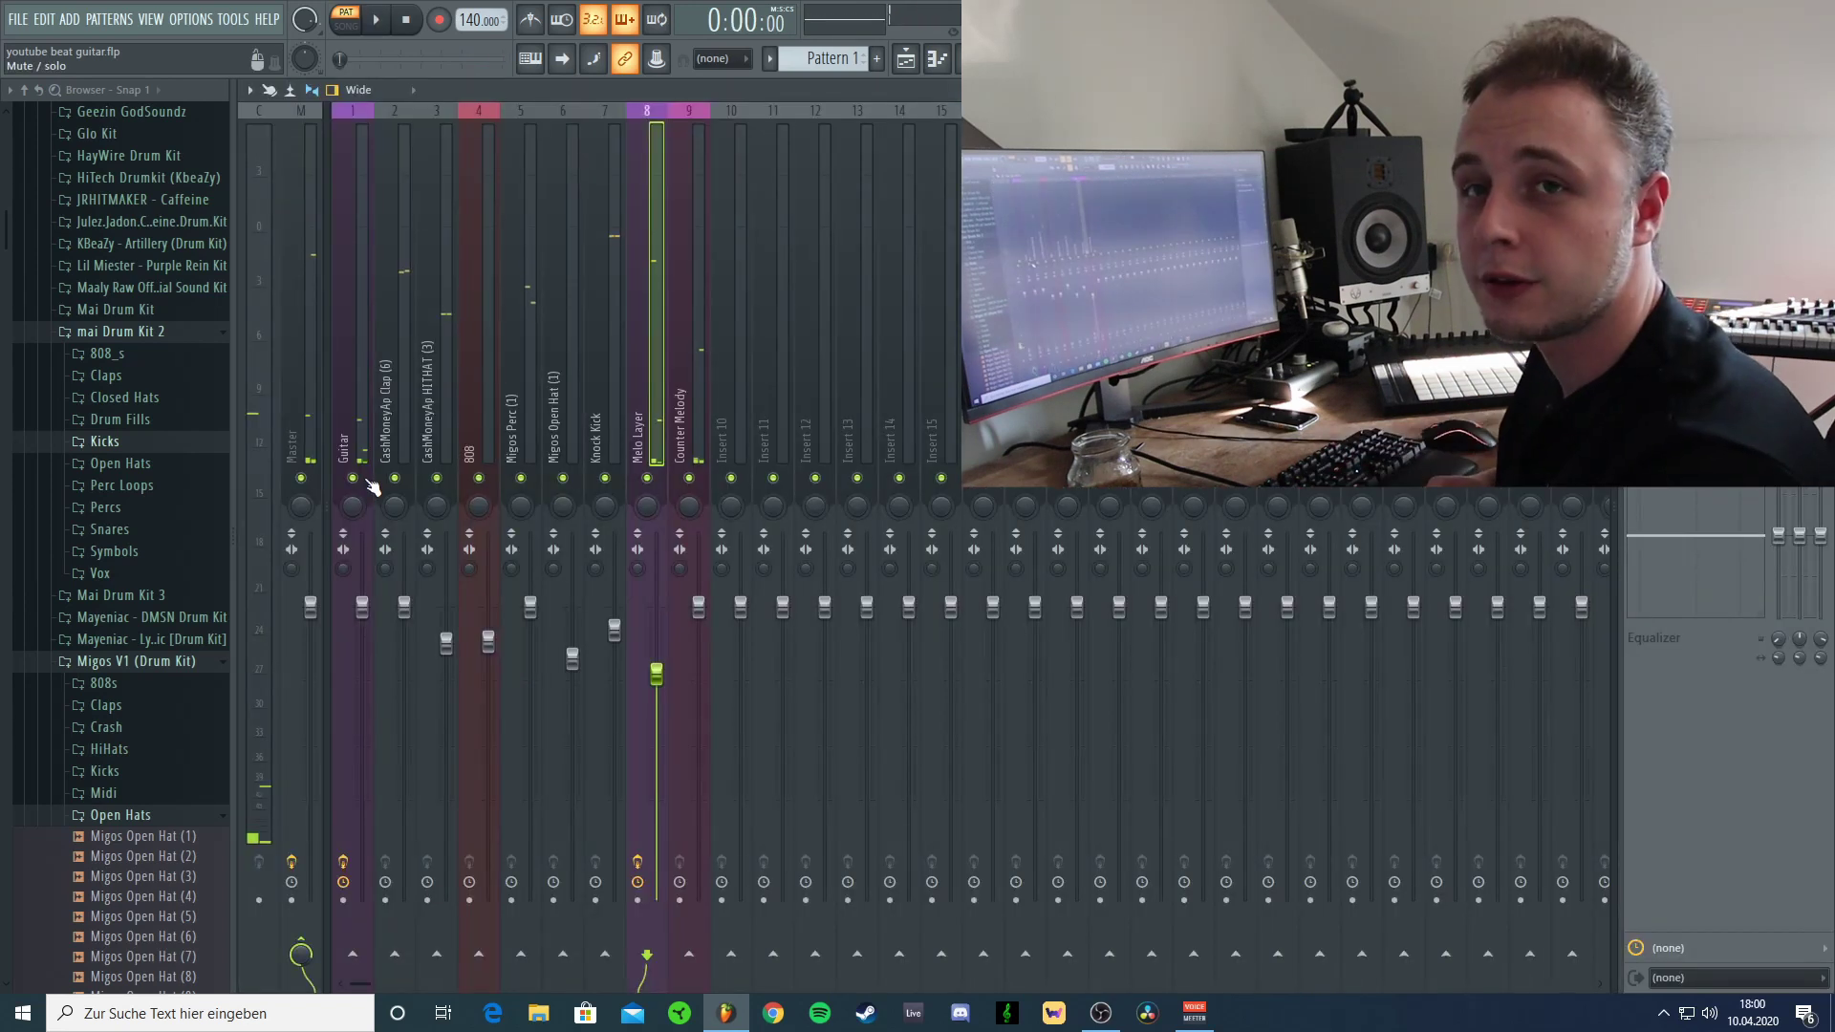
Play the full pattern from the mixer, stop it, and close the Counter Melody channel's Omnisphere window.
{"action": "key", "text": "space"}
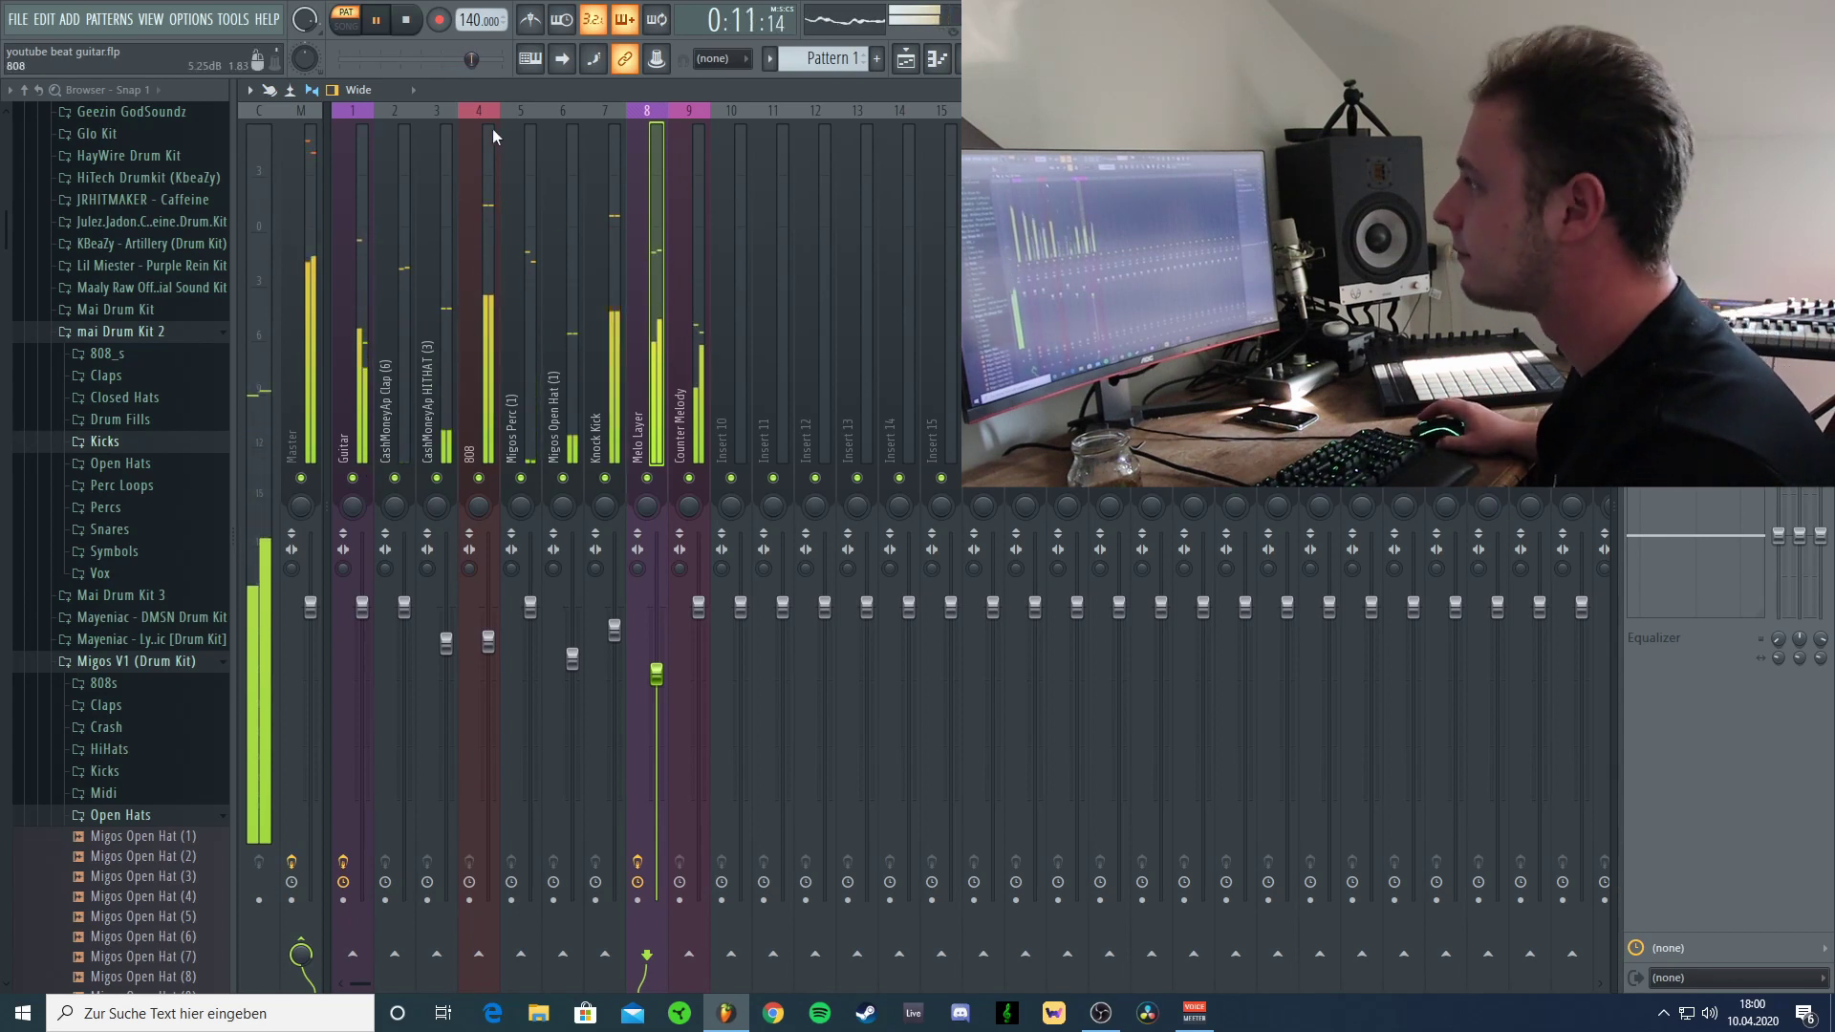
{"action": "left_click", "coordinate": [409, 21]}
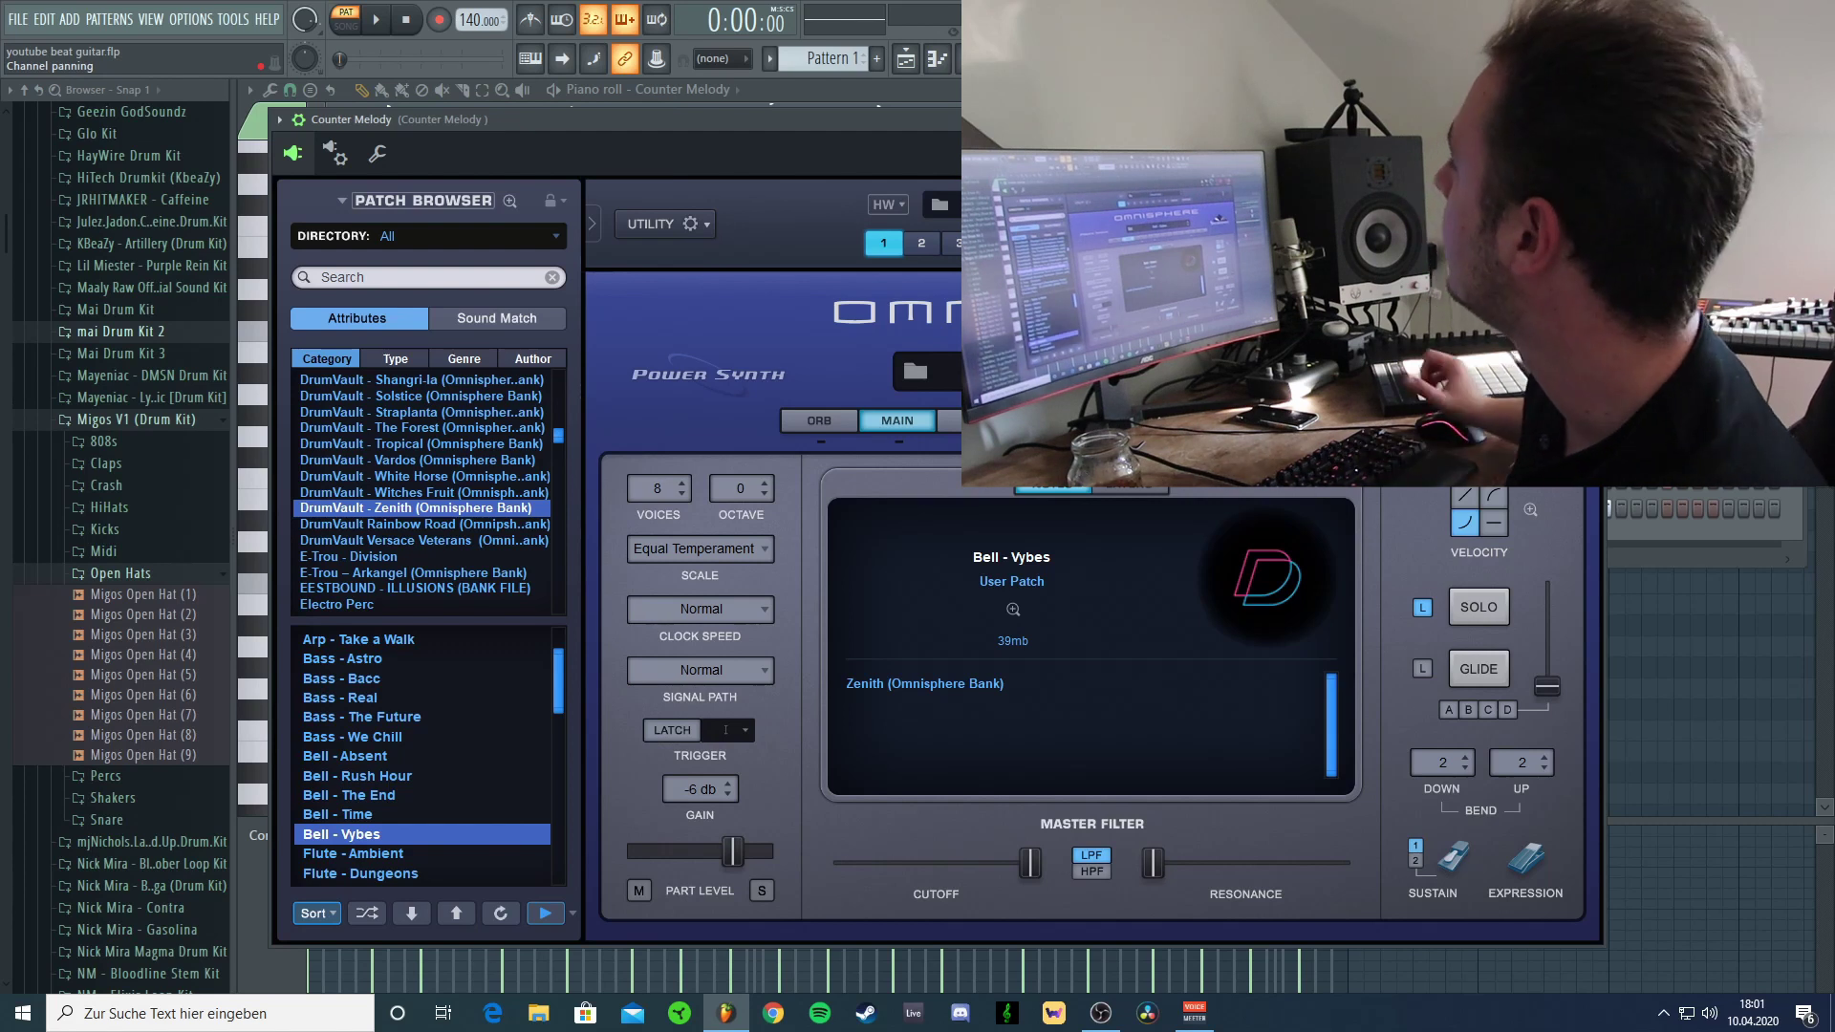
{"action": "key", "text": "Escape"}
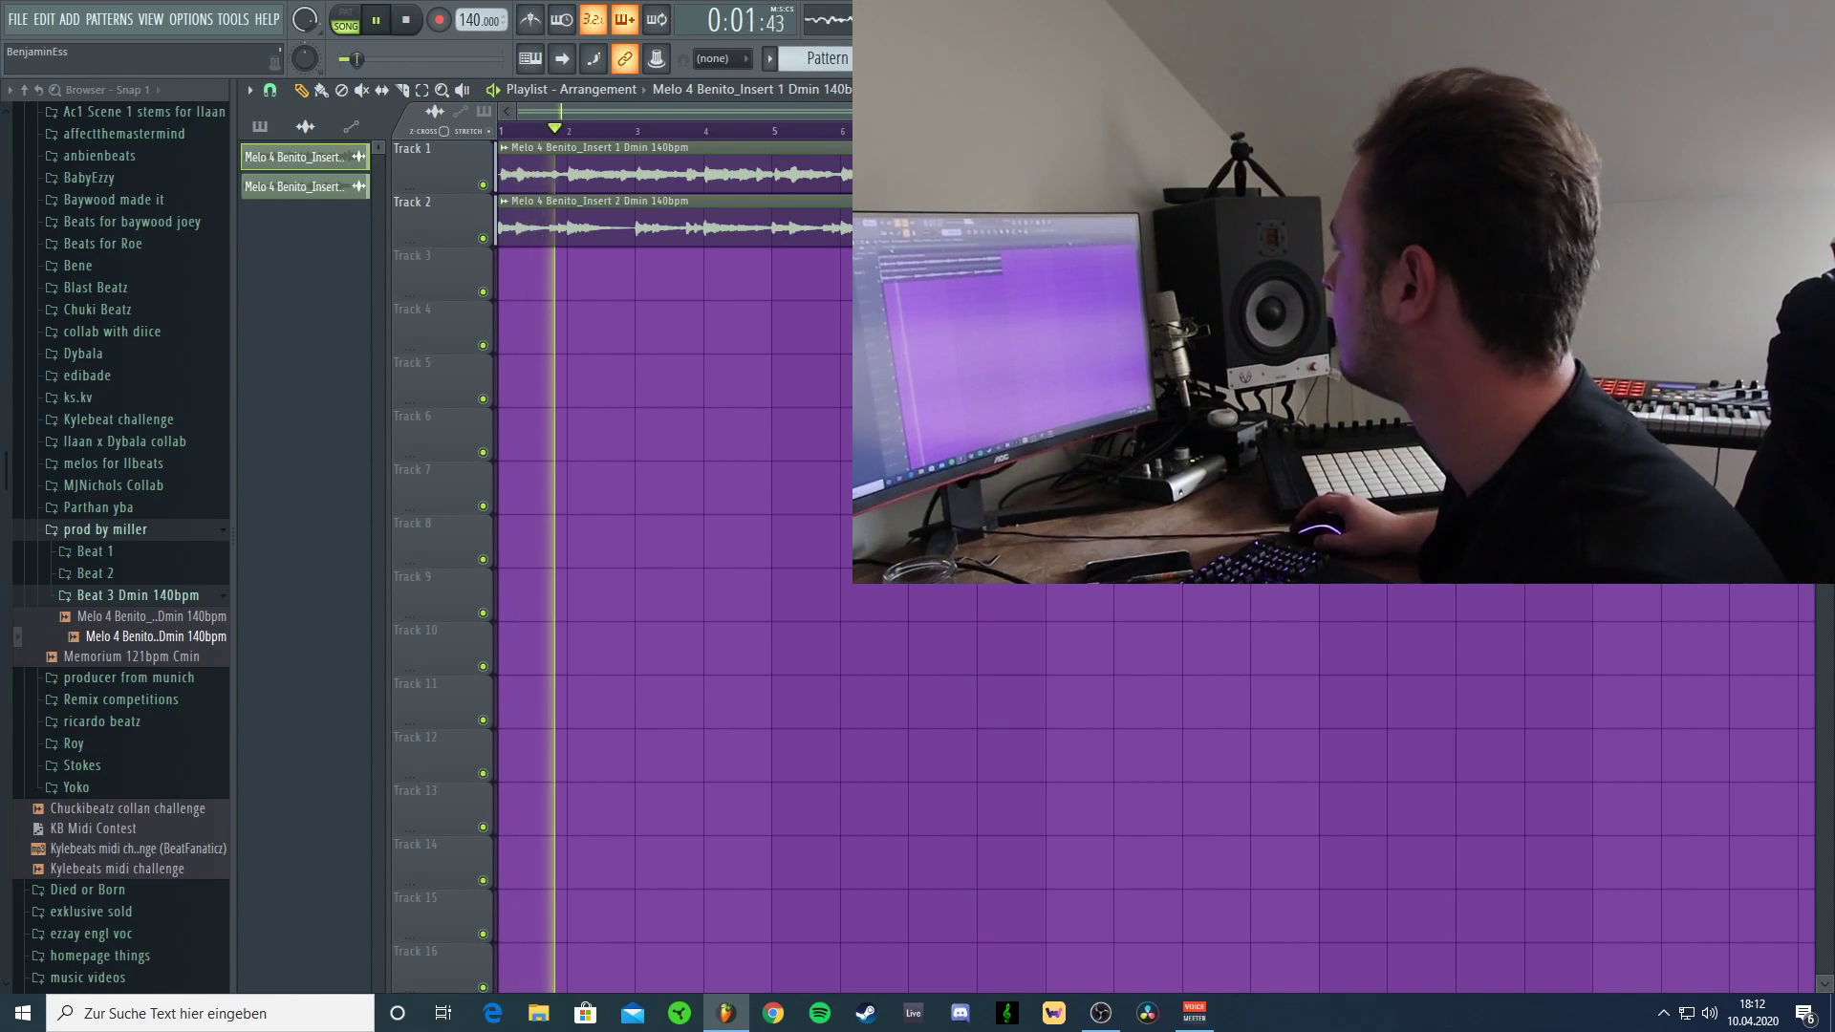
Add CashMoneyAp Clap (5) from the Cash Money AP Vol. 1 drum kit as a new sampler channel.
{"action": "left_click_drag", "start_coordinate": [1552, 111], "coordinate": [1051, 114]}
{"action": "key", "text": "space"}
{"action": "left_click_drag", "start_coordinate": [735, 112], "coordinate": [841, 112]}
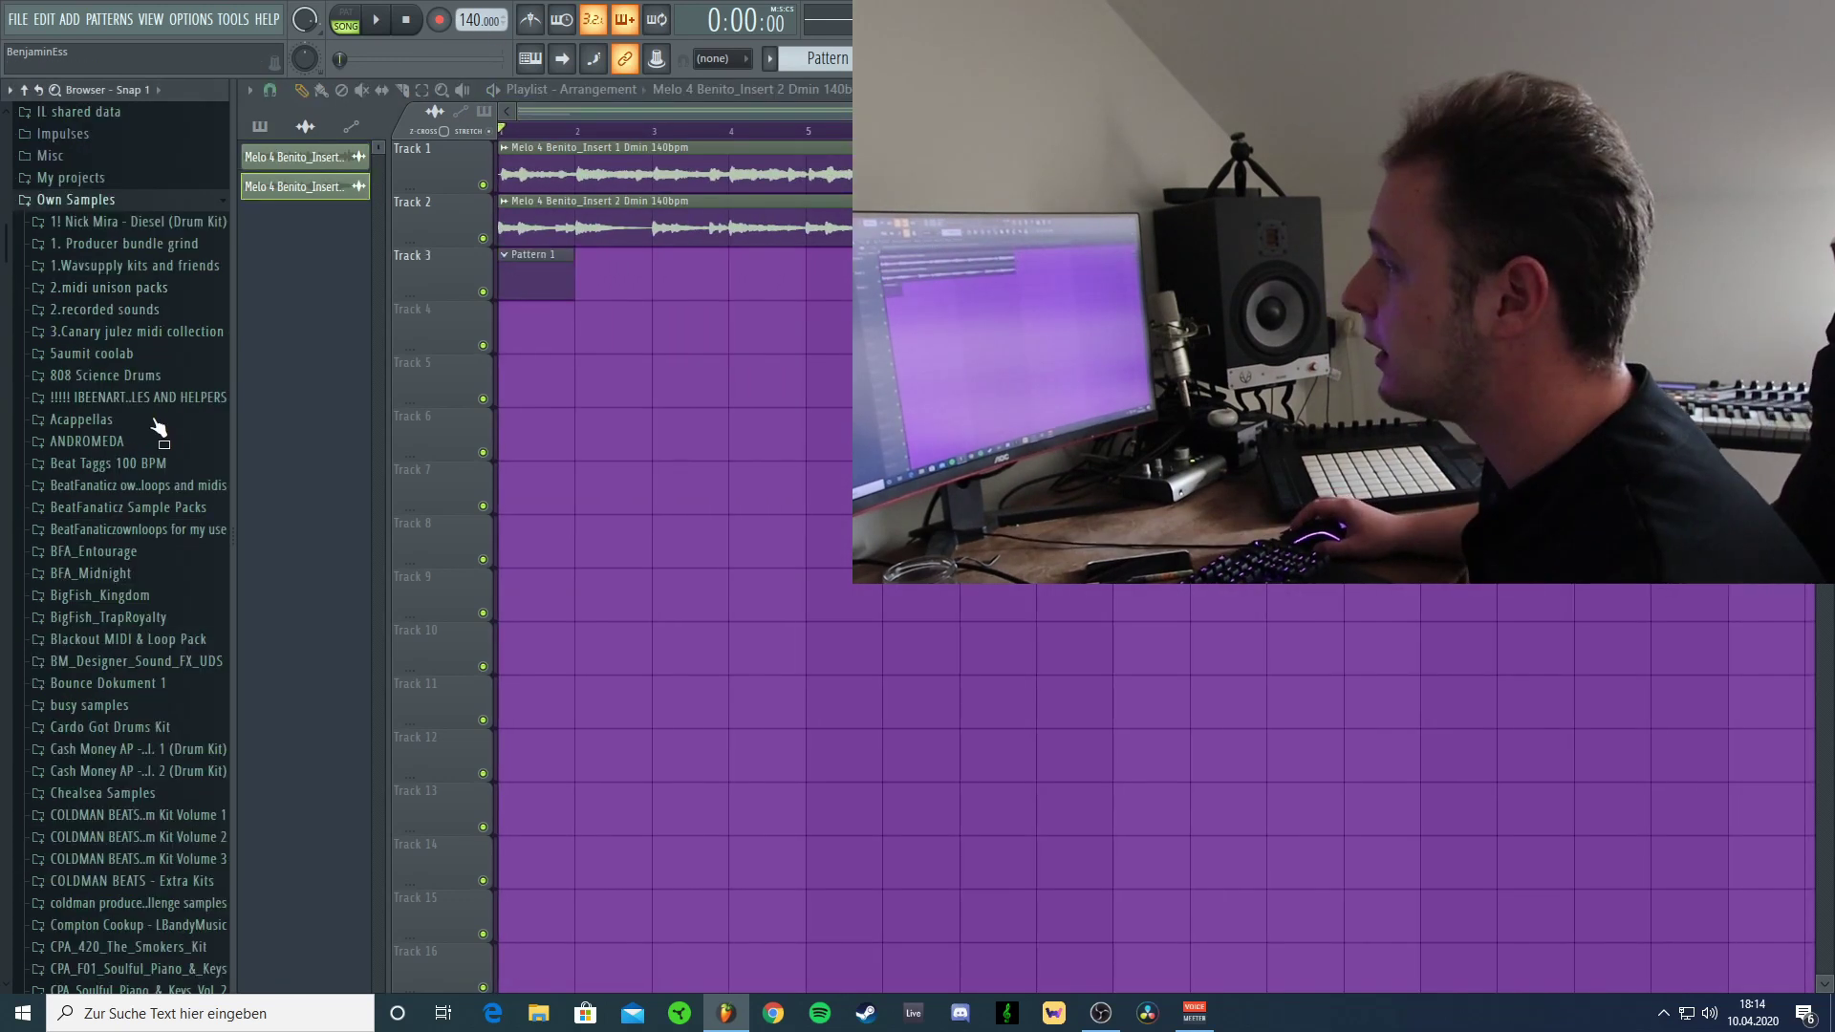
{"action": "left_click", "coordinate": [144, 749]}
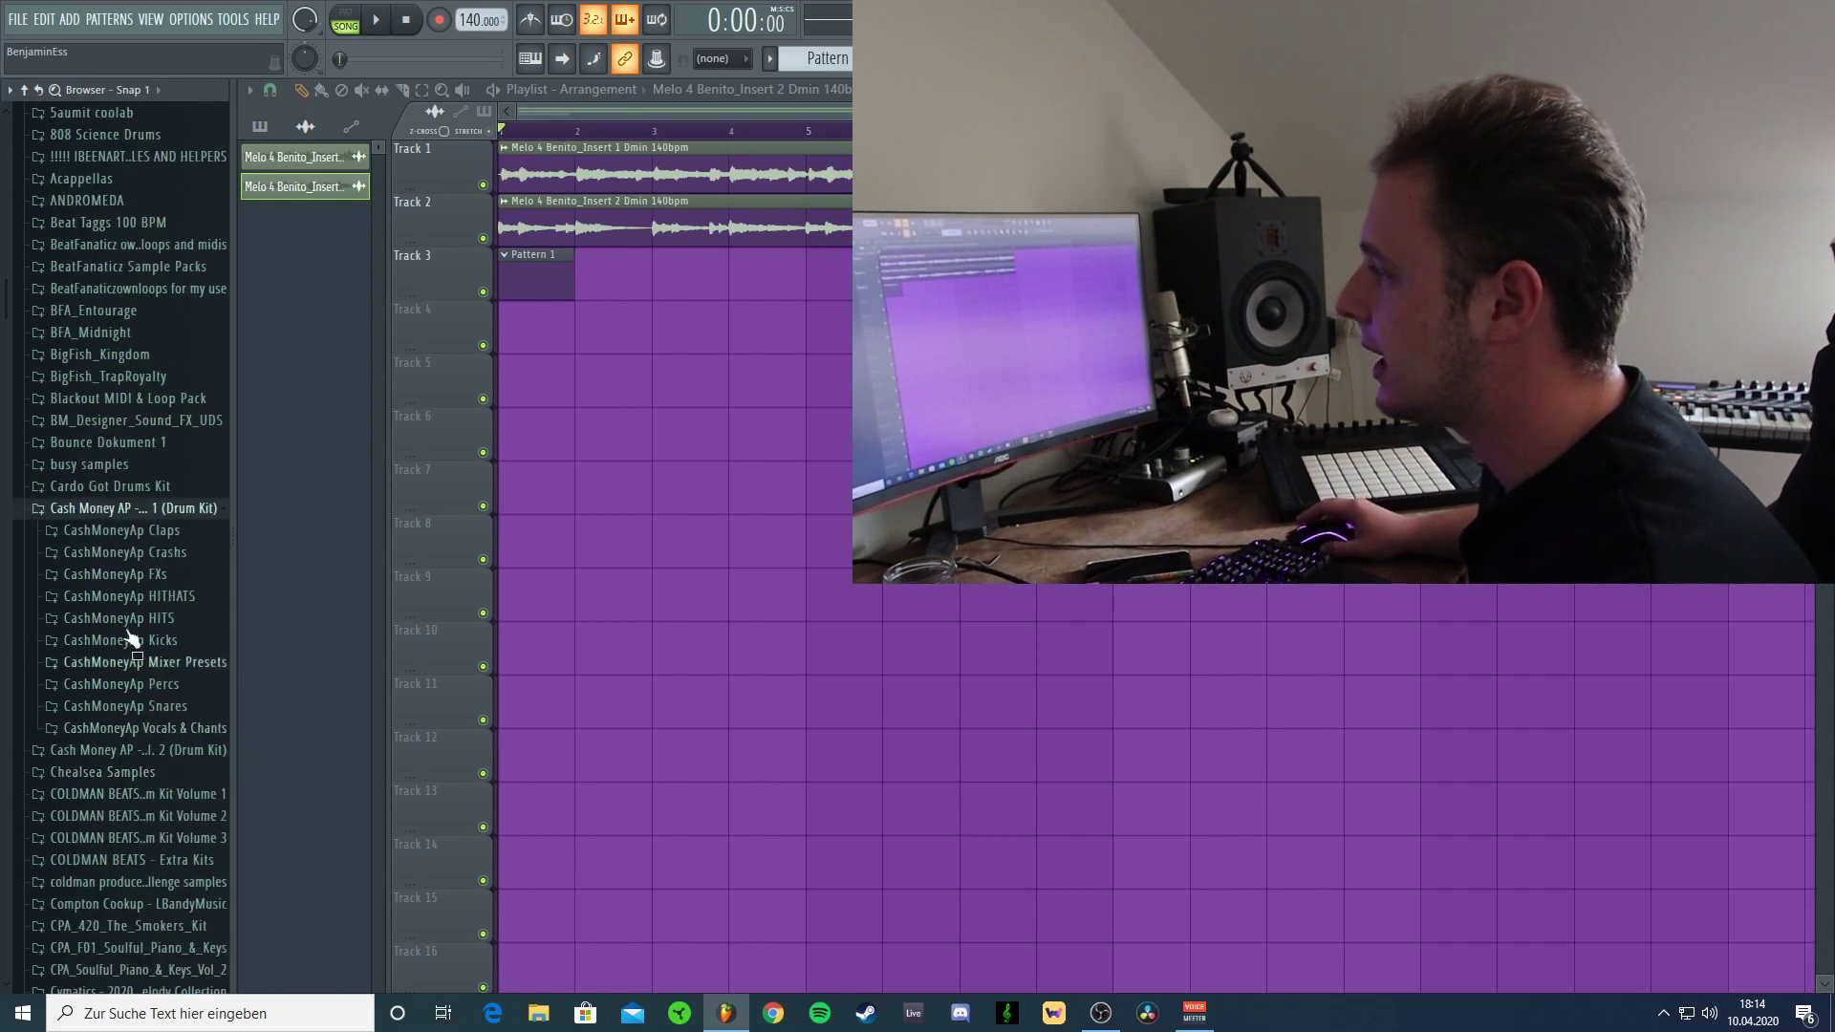
{"action": "left_click", "coordinate": [153, 533]}
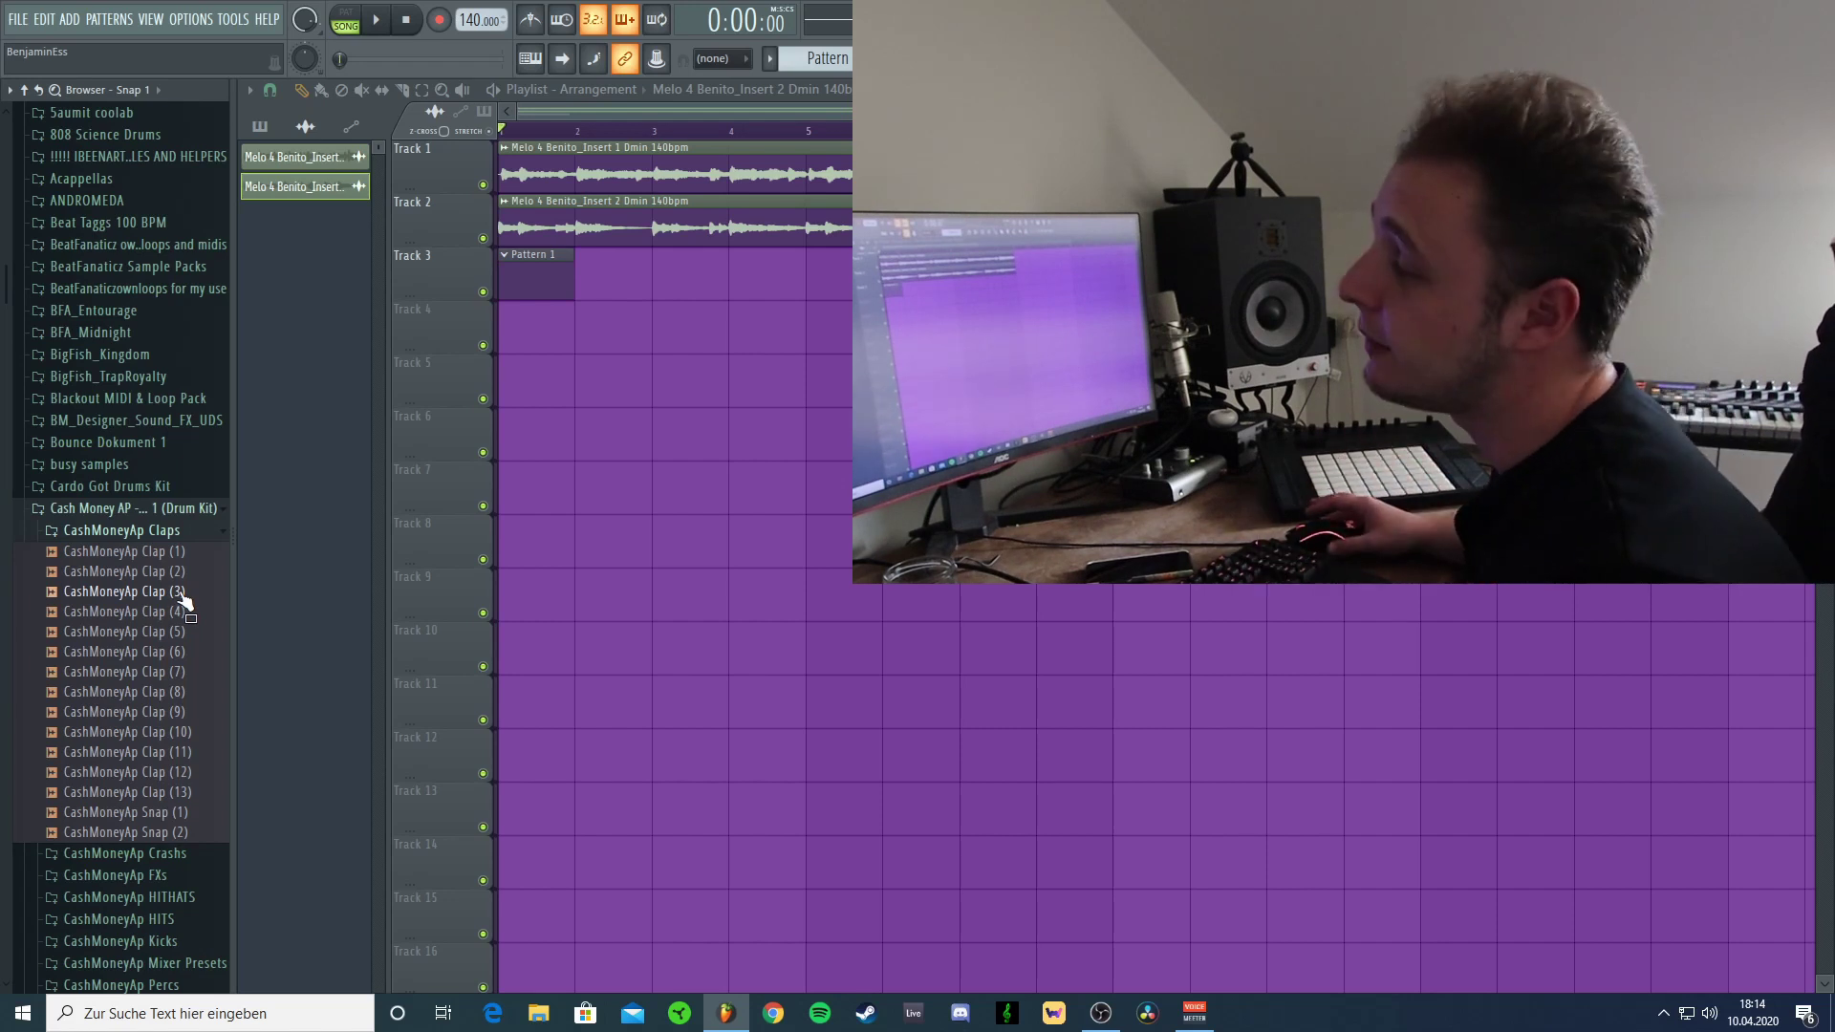
{"action": "right_click", "coordinate": [178, 635]}
{"action": "left_click", "coordinate": [272, 736]}
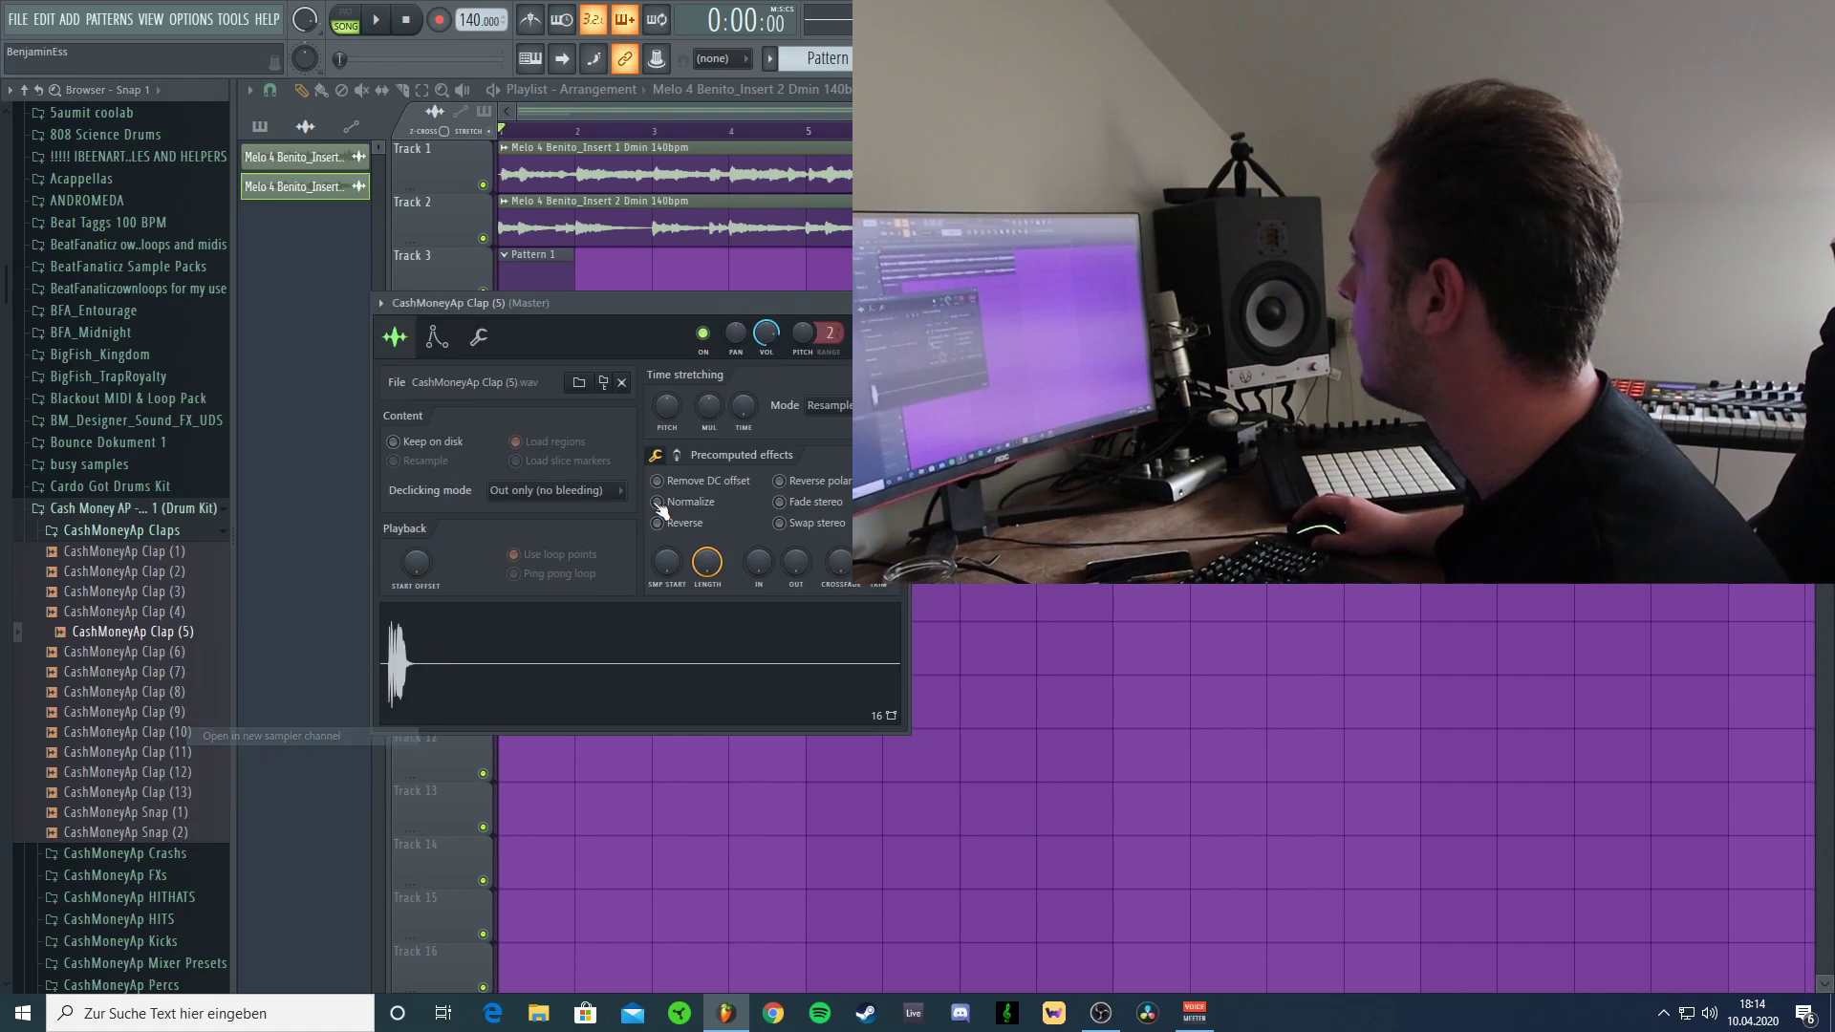
Trim the clap sample's silence, route the channel to mixer track 4 with a clap hit on step 9, and play the arrangement.
{"action": "left_click_drag", "start_coordinate": [877, 562], "coordinate": [877, 516]}
{"action": "key", "text": "ctrl+l"}
{"action": "key", "text": "F6"}
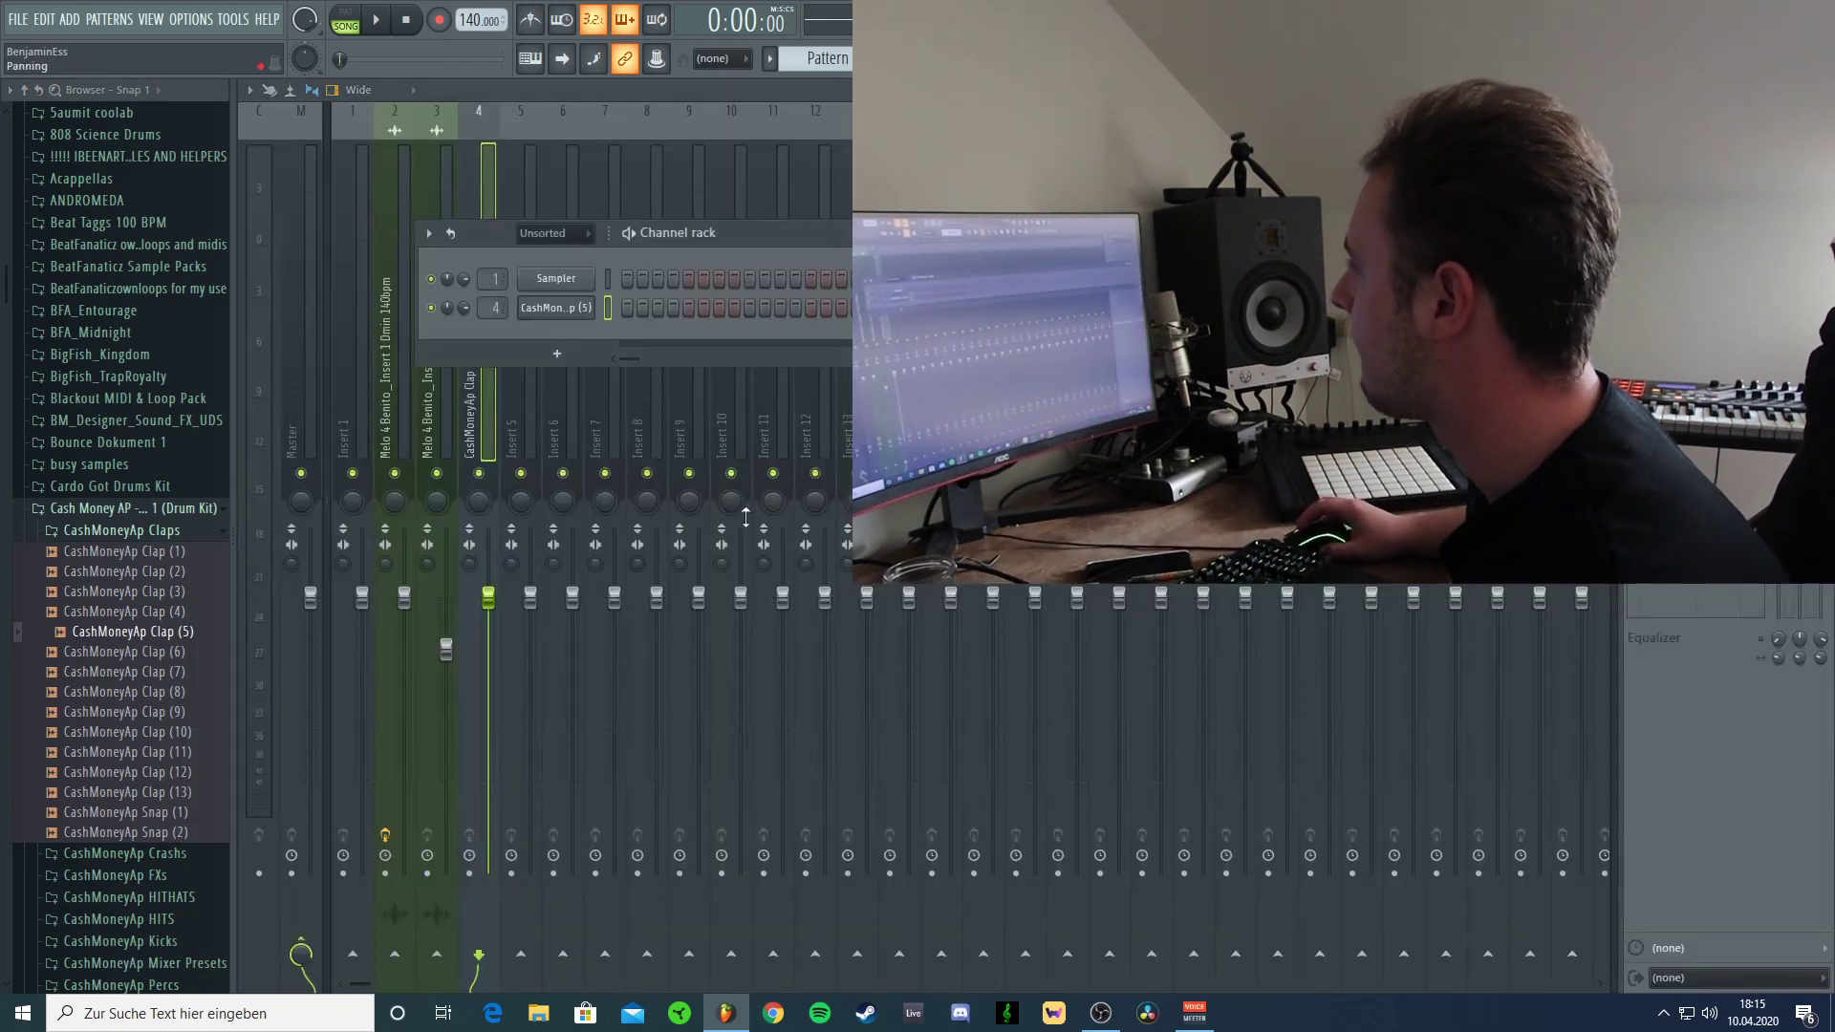
{"action": "key", "text": "F5"}
{"action": "key", "text": "space"}
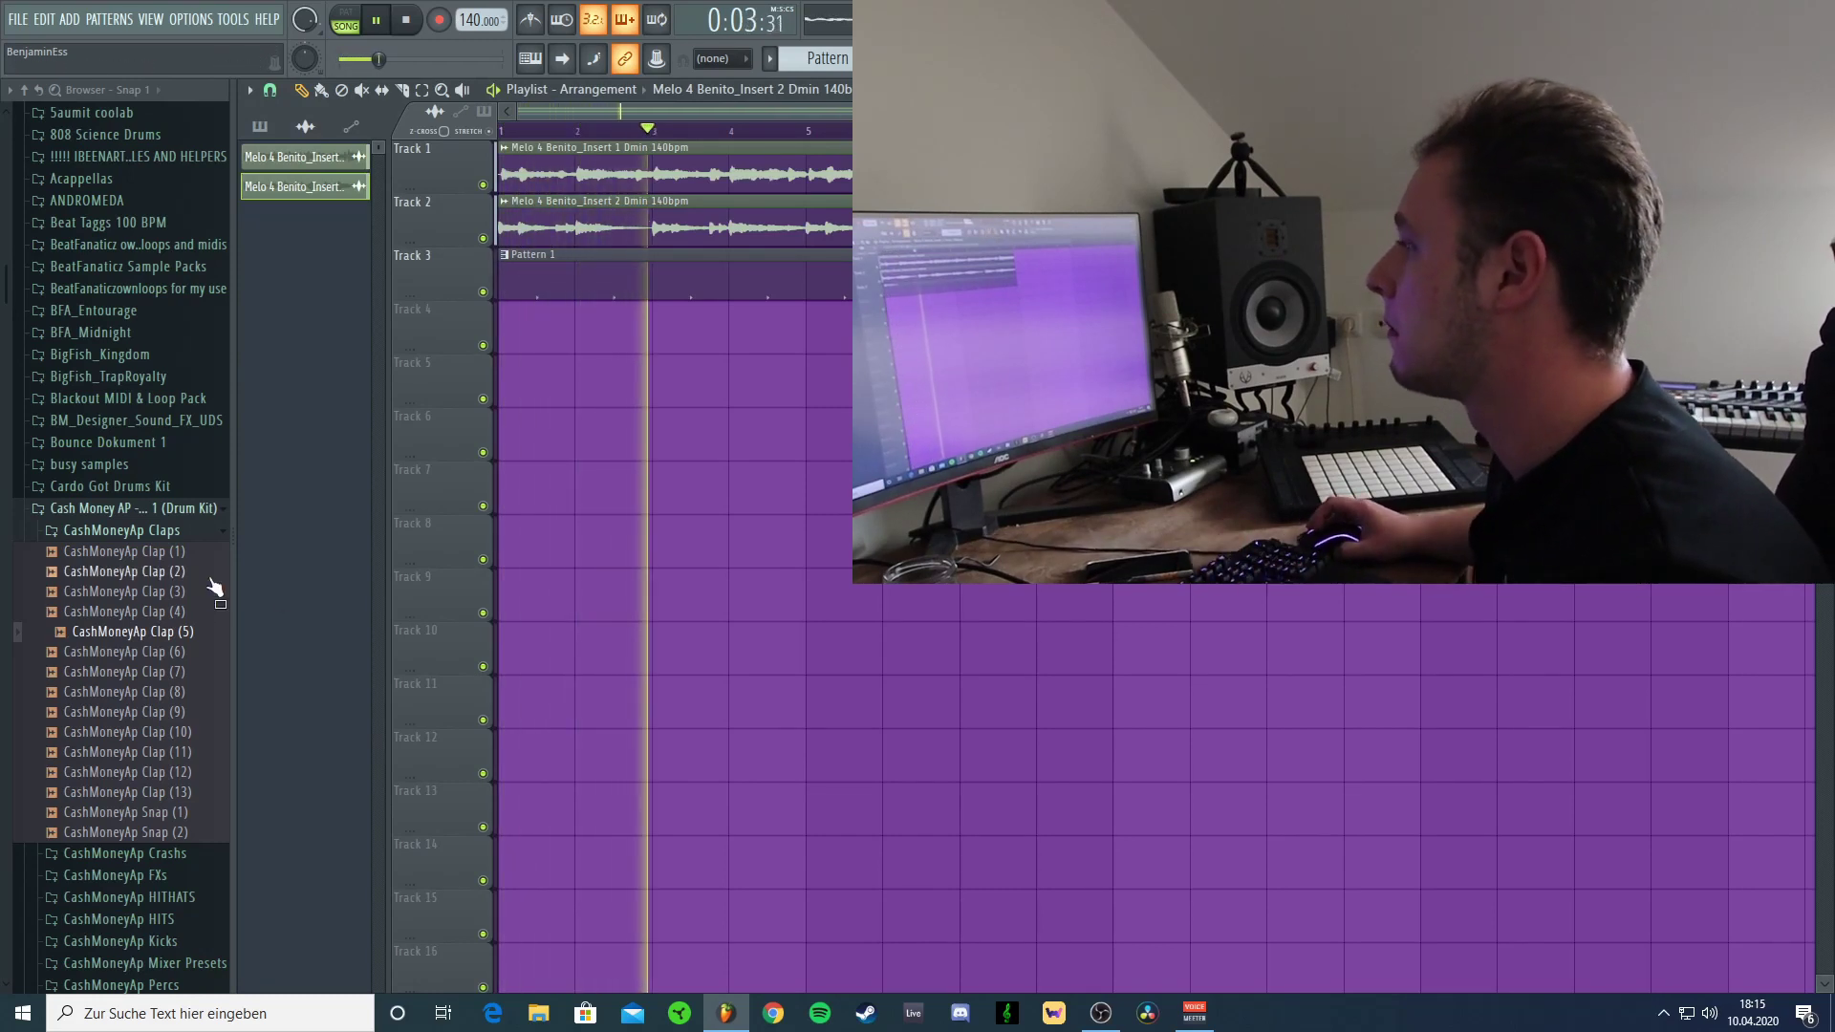
Add CashMoneyAp HITHAT (3) from the same kit as a new sampler channel and trim the sample's silence.
{"action": "left_click", "coordinate": [135, 531]}
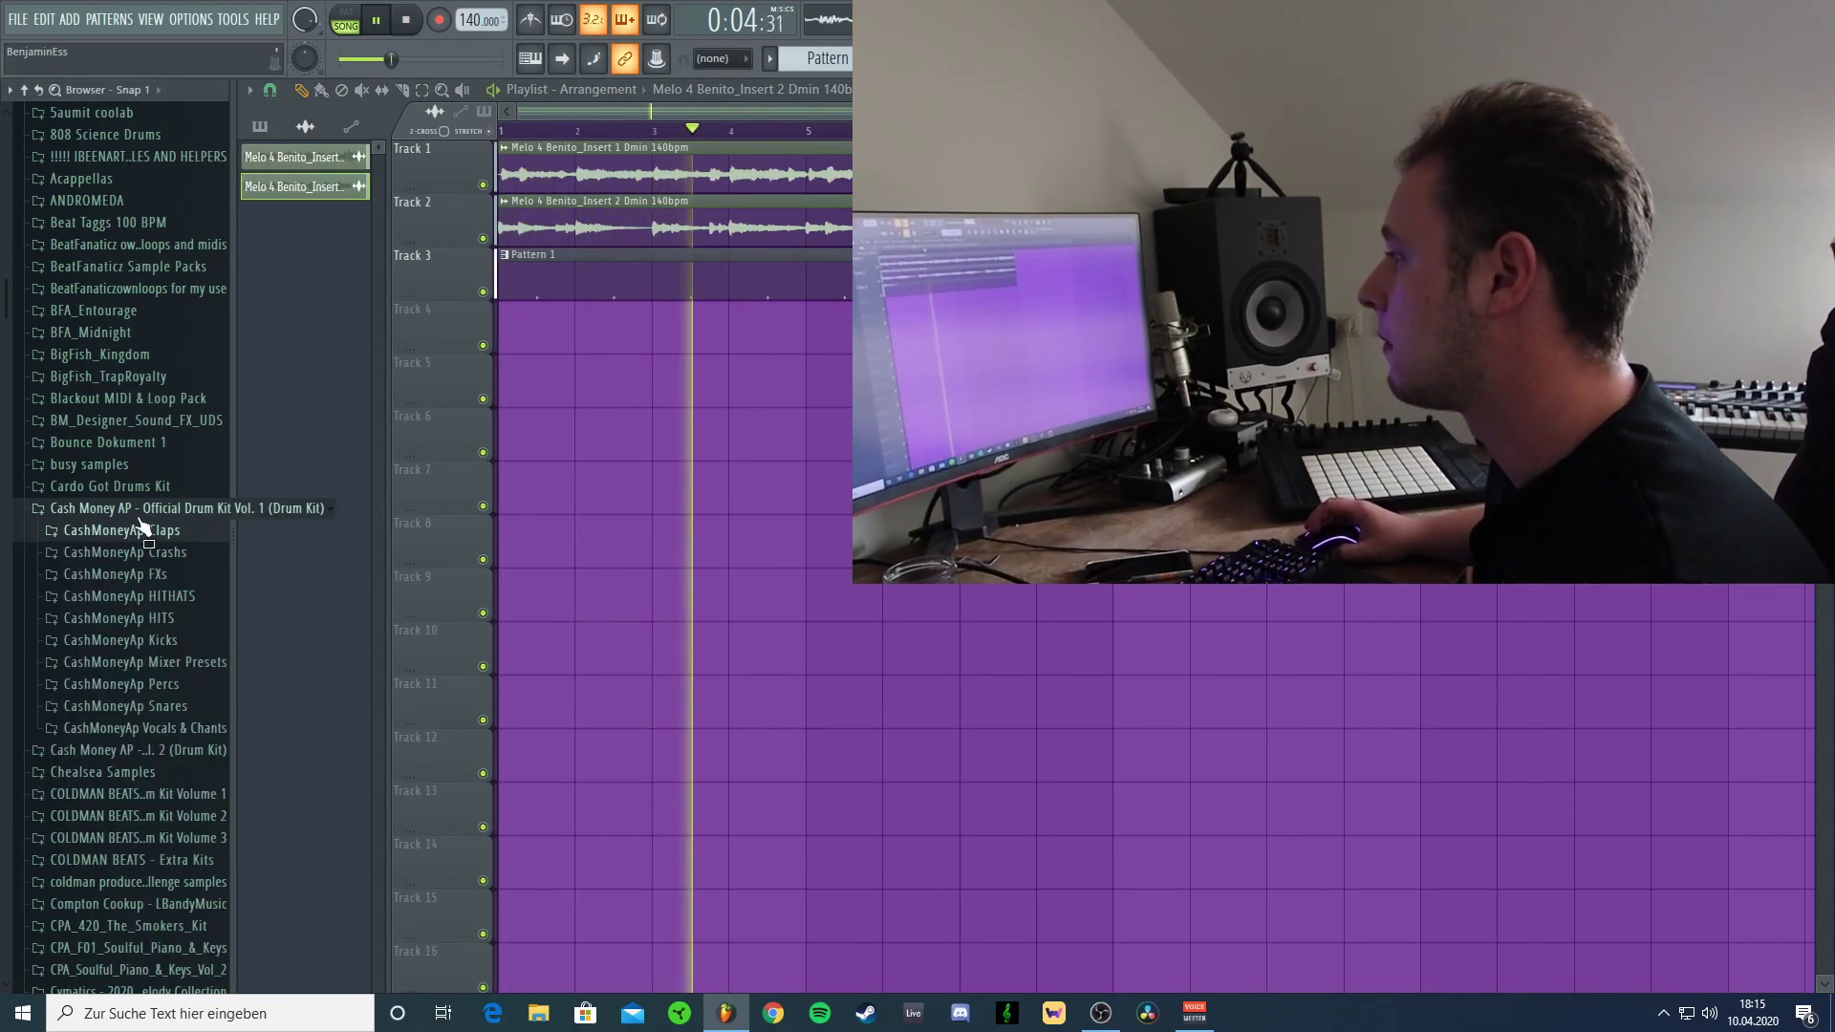
{"action": "left_click", "coordinate": [151, 597]}
{"action": "right_click", "coordinate": [194, 661]}
{"action": "left_click", "coordinate": [244, 743]}
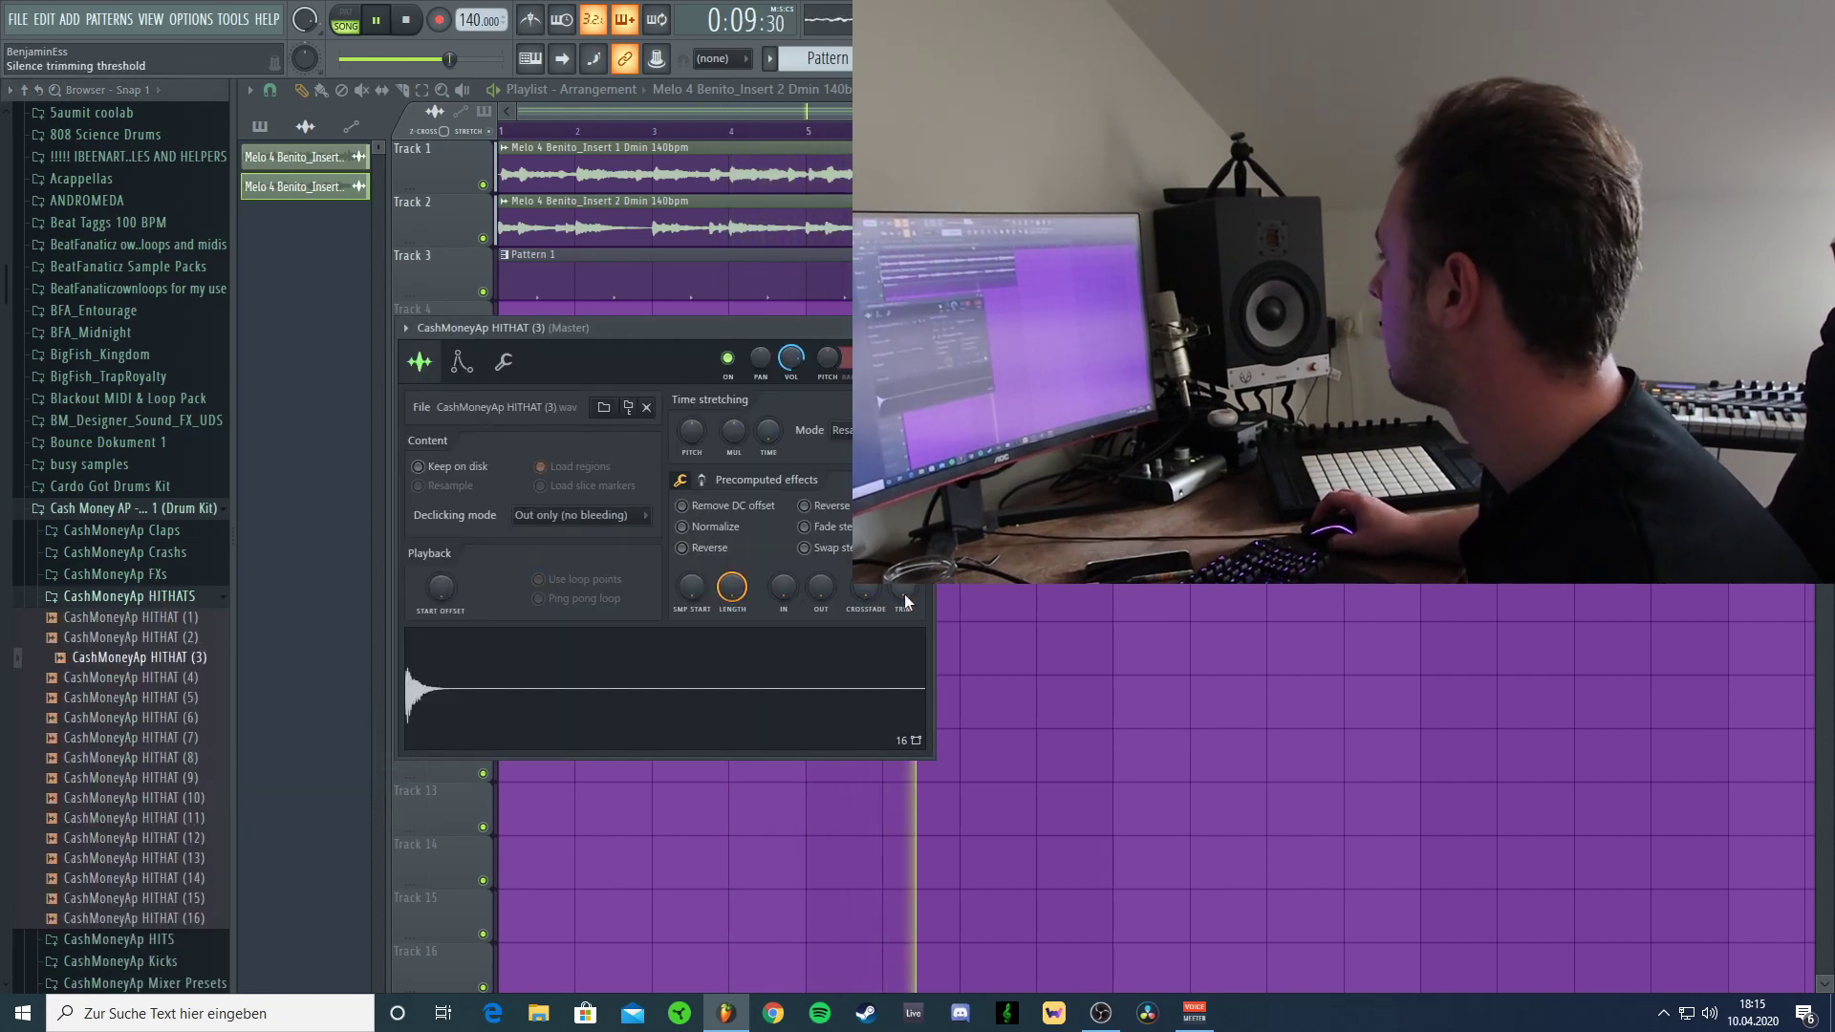
Lower the hi-hat's mixer fader, mute the Melo 4 Benito_Insert 2 track, and close the mixer and the hi-hat's sampler window.
{"action": "key", "text": "F9"}
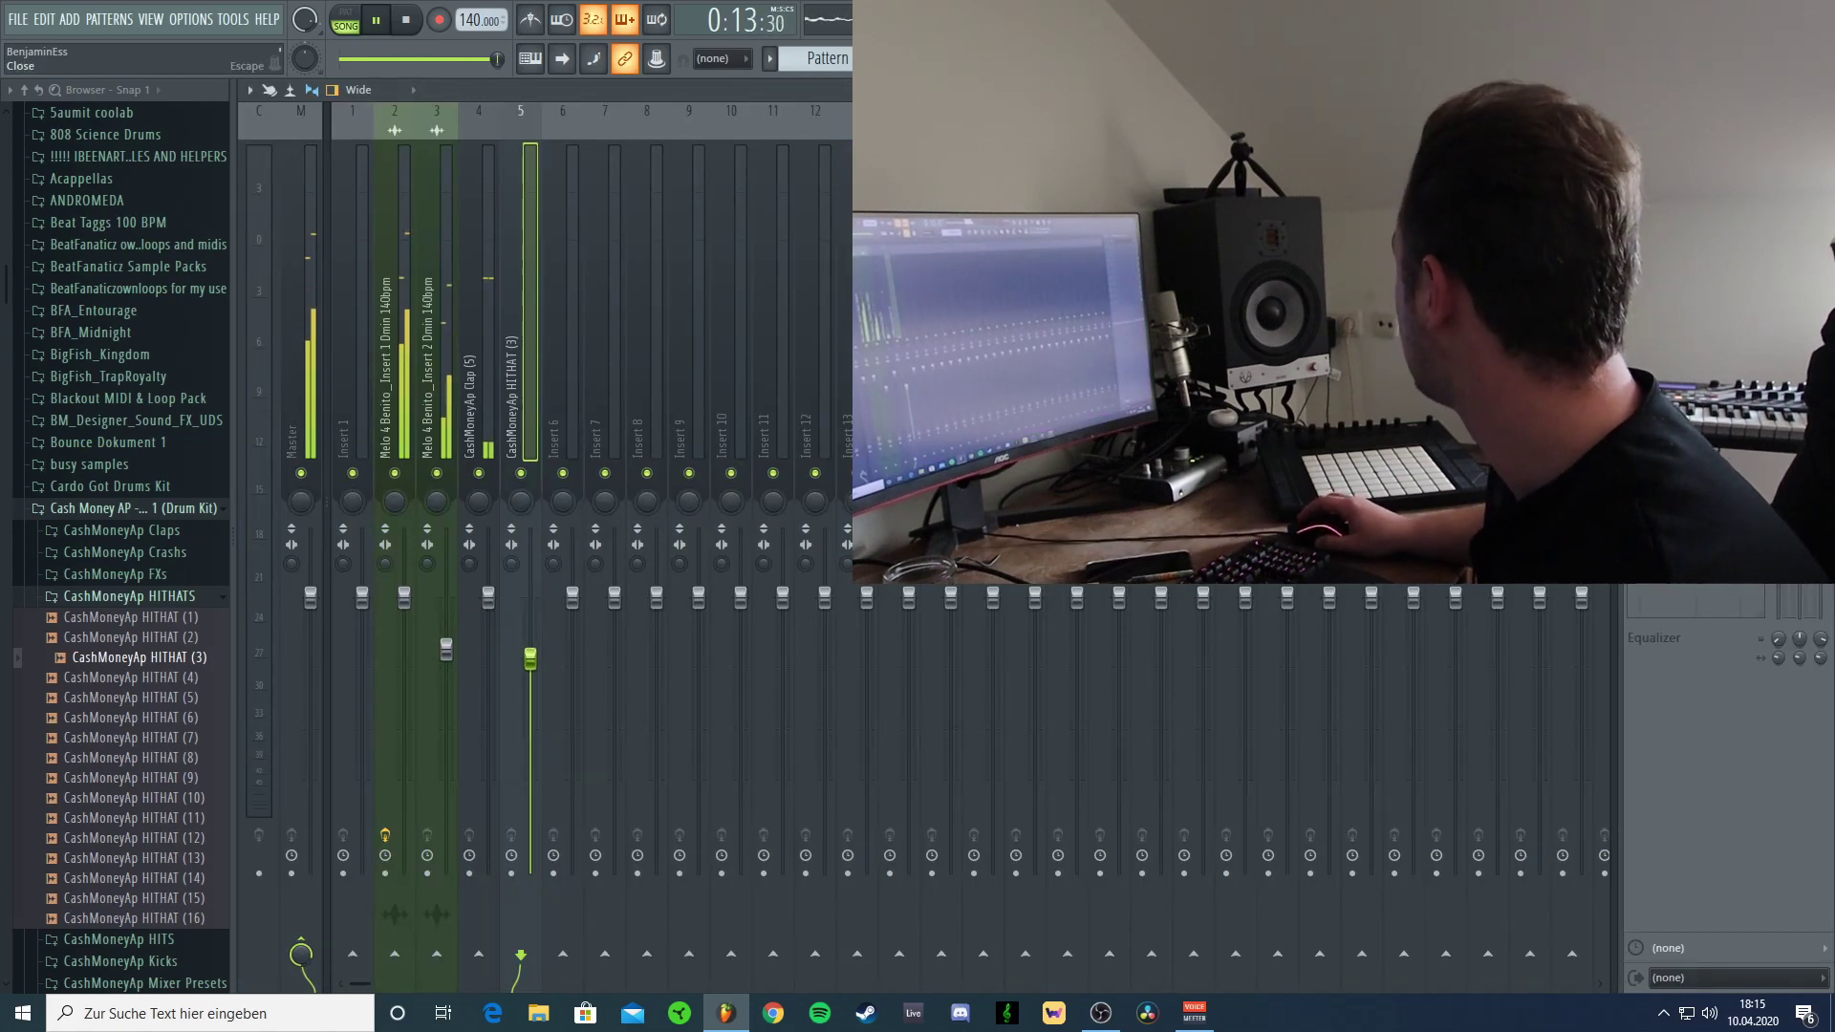
{"action": "left_click", "coordinate": [1821, 90]}
{"action": "key", "text": "space"}
{"action": "left_click", "coordinate": [1036, 59]}
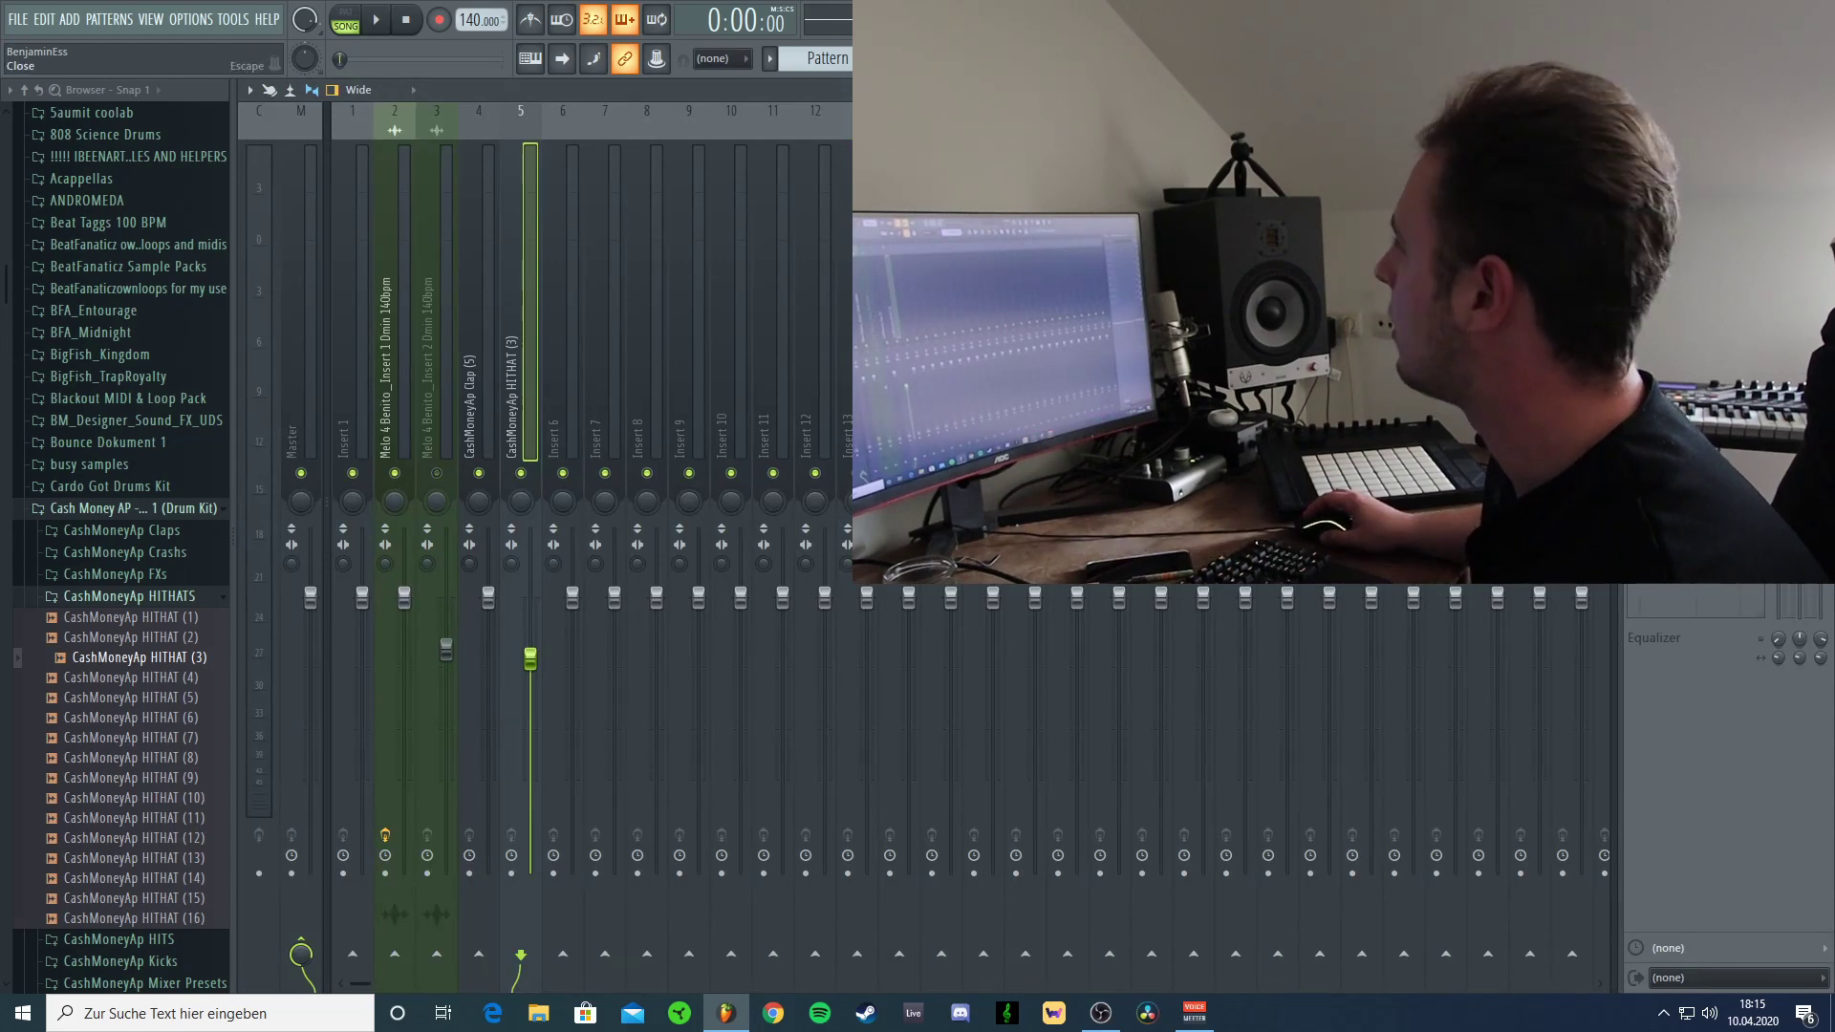
{"action": "left_click", "coordinate": [1822, 90]}
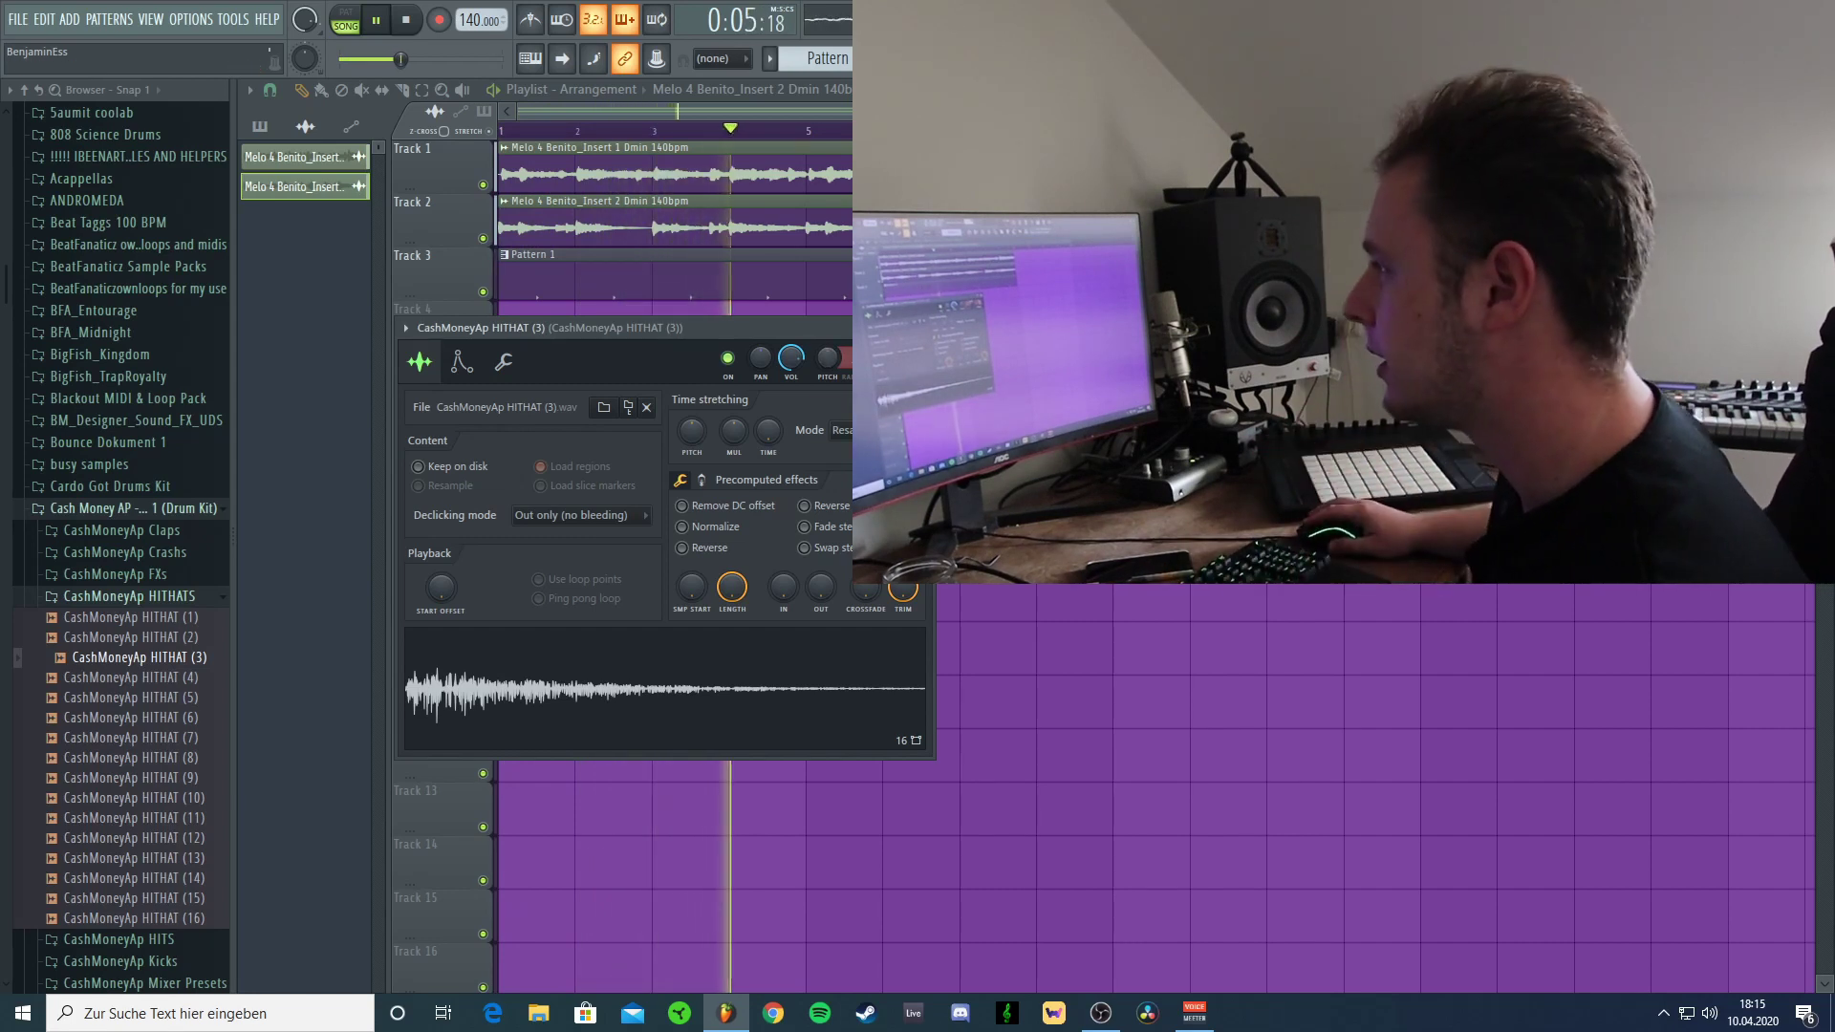
{"action": "key", "text": "Escape"}
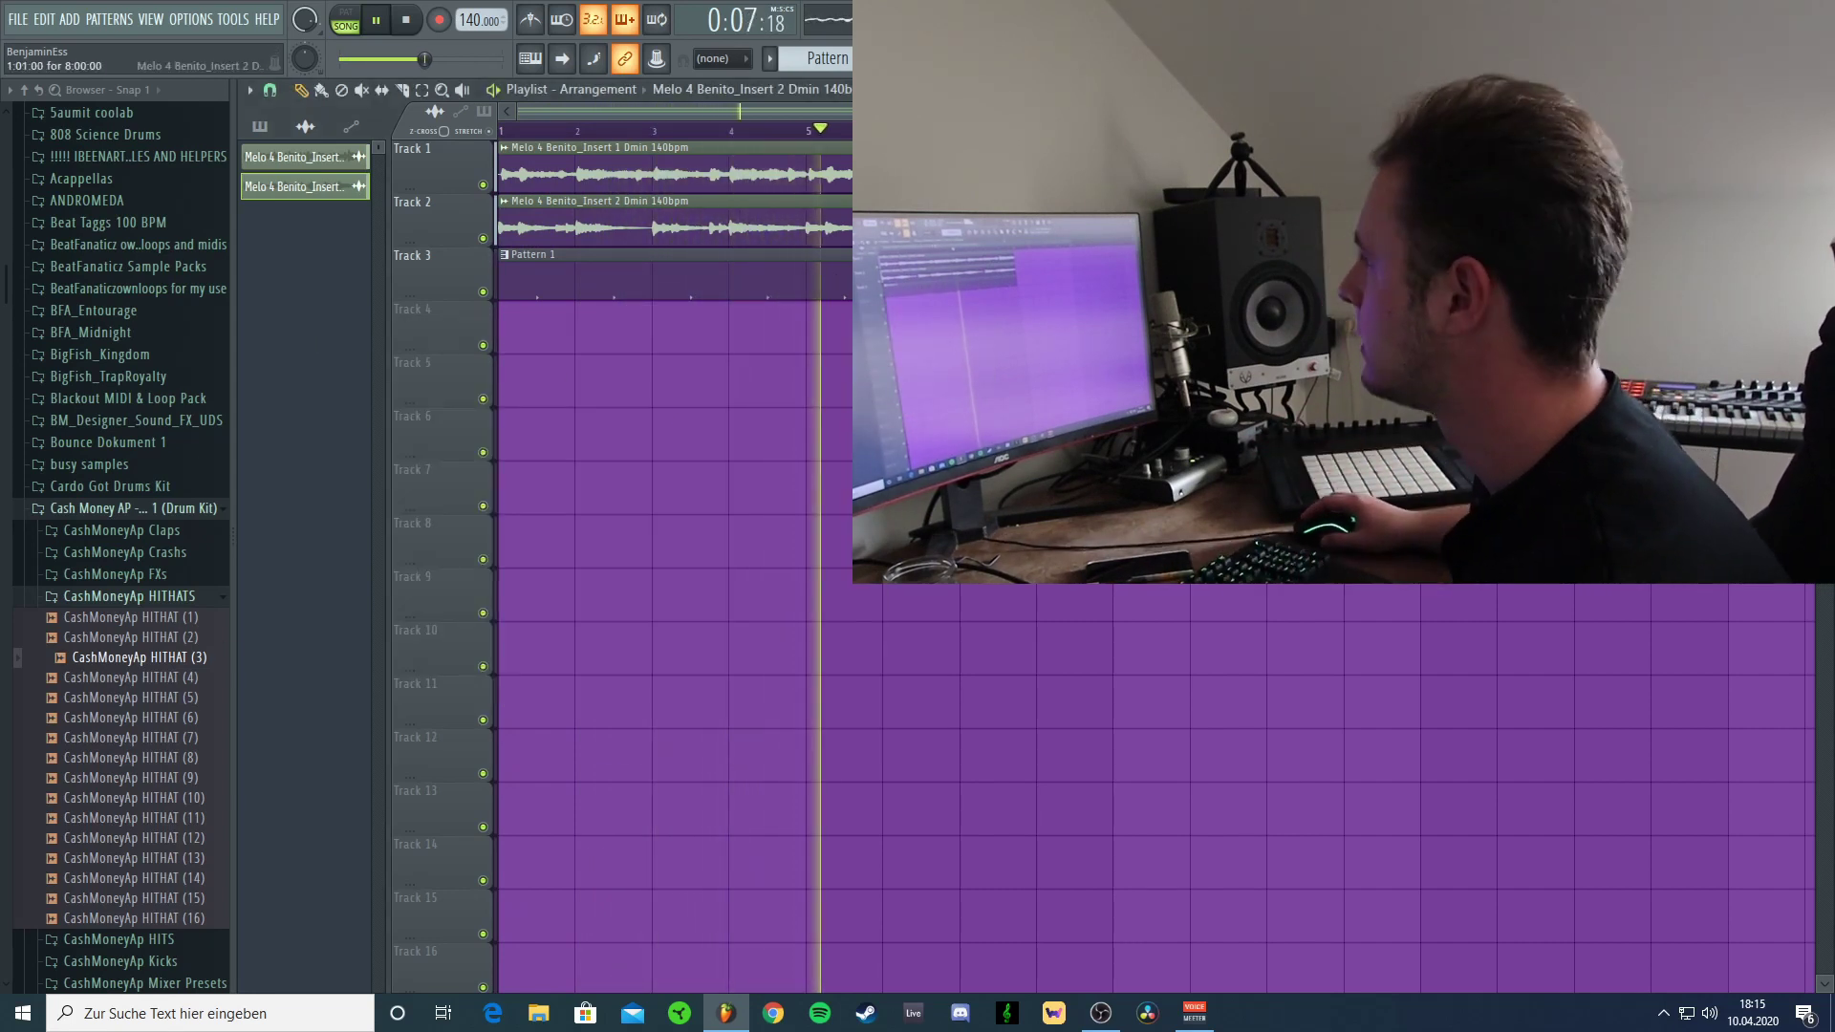
Stop playback and fill the CashMoneyAp HITHAT (3) channel with a hit on every 4 steps.
{"action": "key", "text": "F9"}
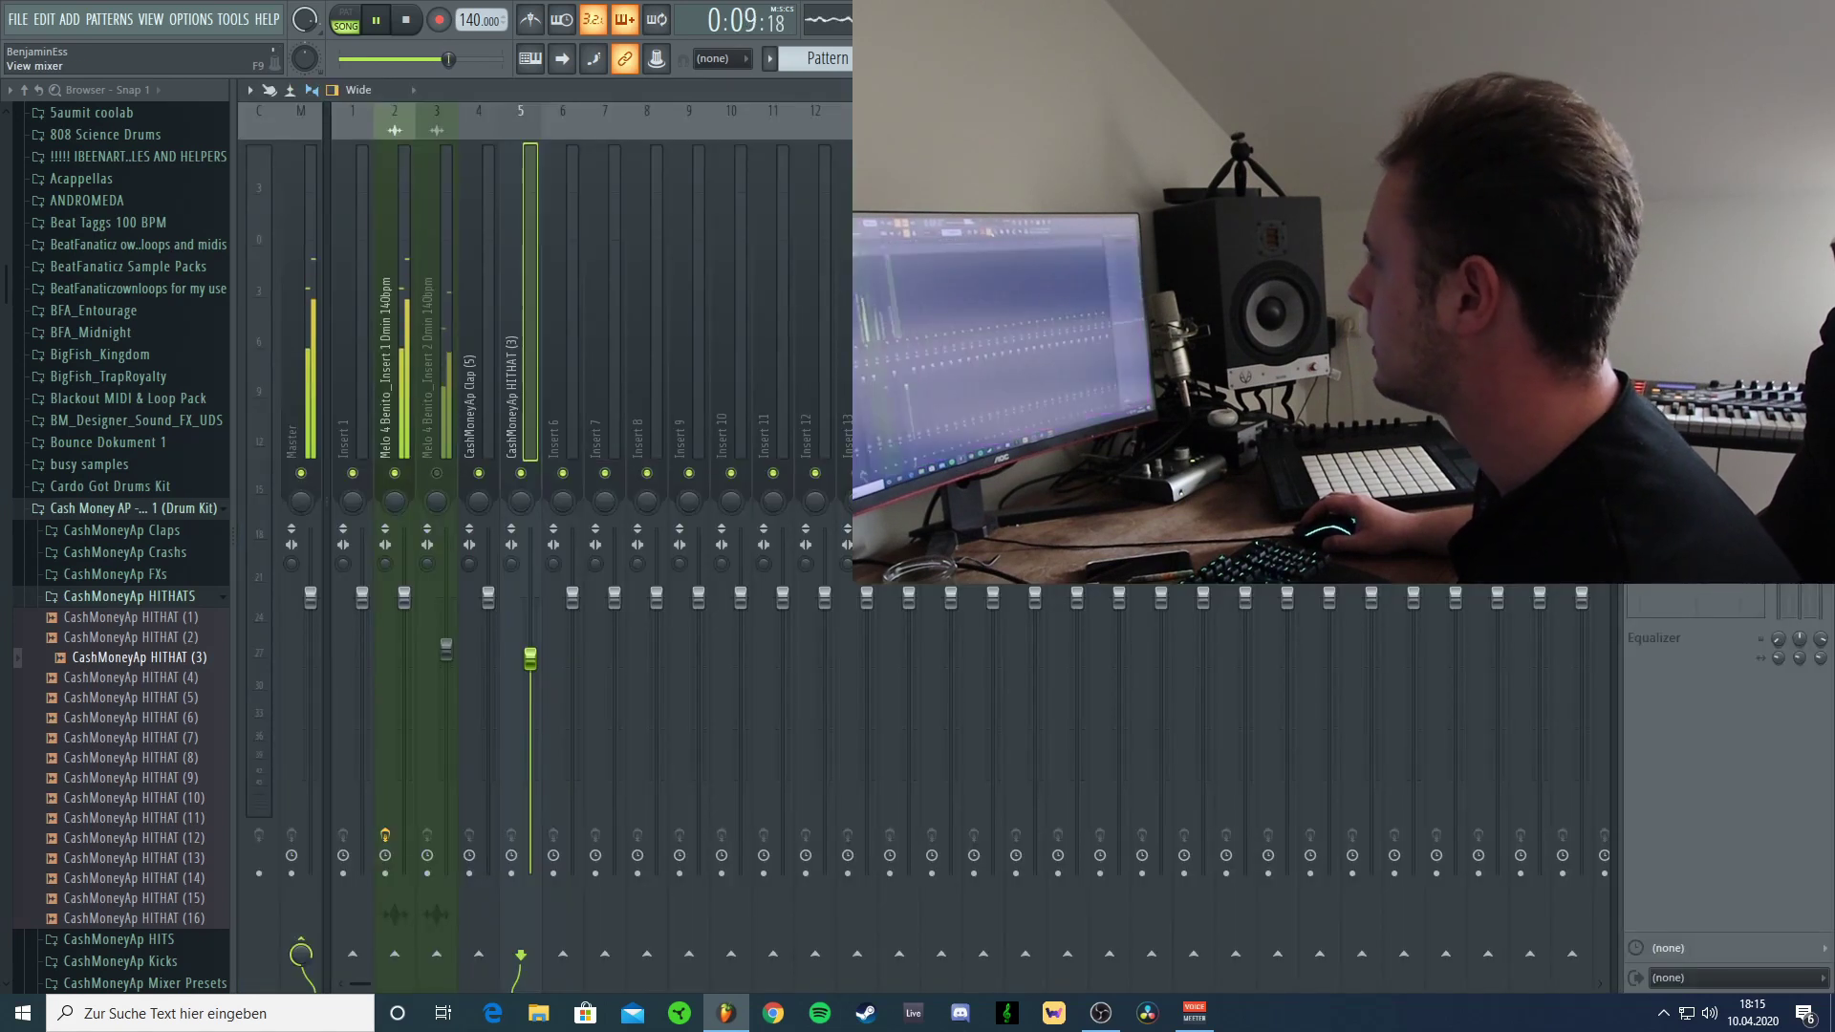
{"action": "key", "text": "F6"}
{"action": "right_click", "coordinate": [579, 336]}
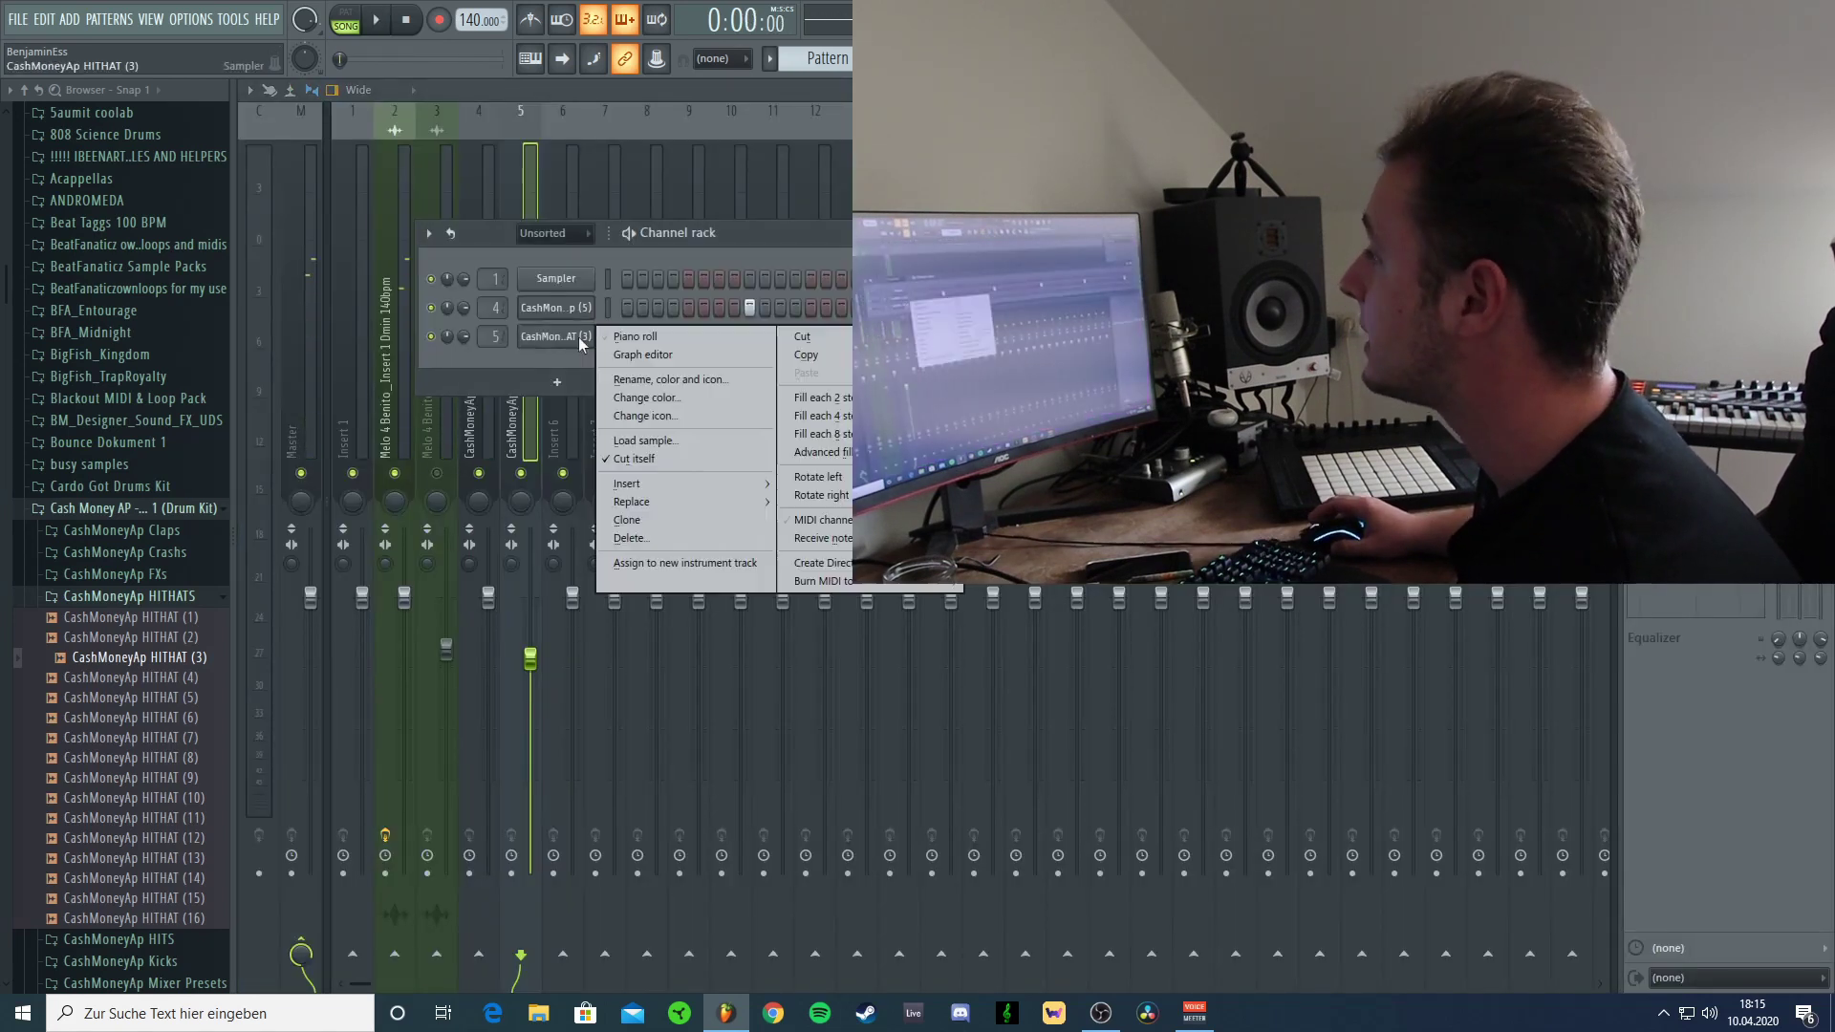
{"action": "left_click", "coordinate": [813, 415]}
In the hi-hat's piano roll, duplicate the C5 notes into the gaps so a hit falls on every second step.
{"action": "right_click", "coordinate": [560, 337]}
{"action": "left_click", "coordinate": [631, 337]}
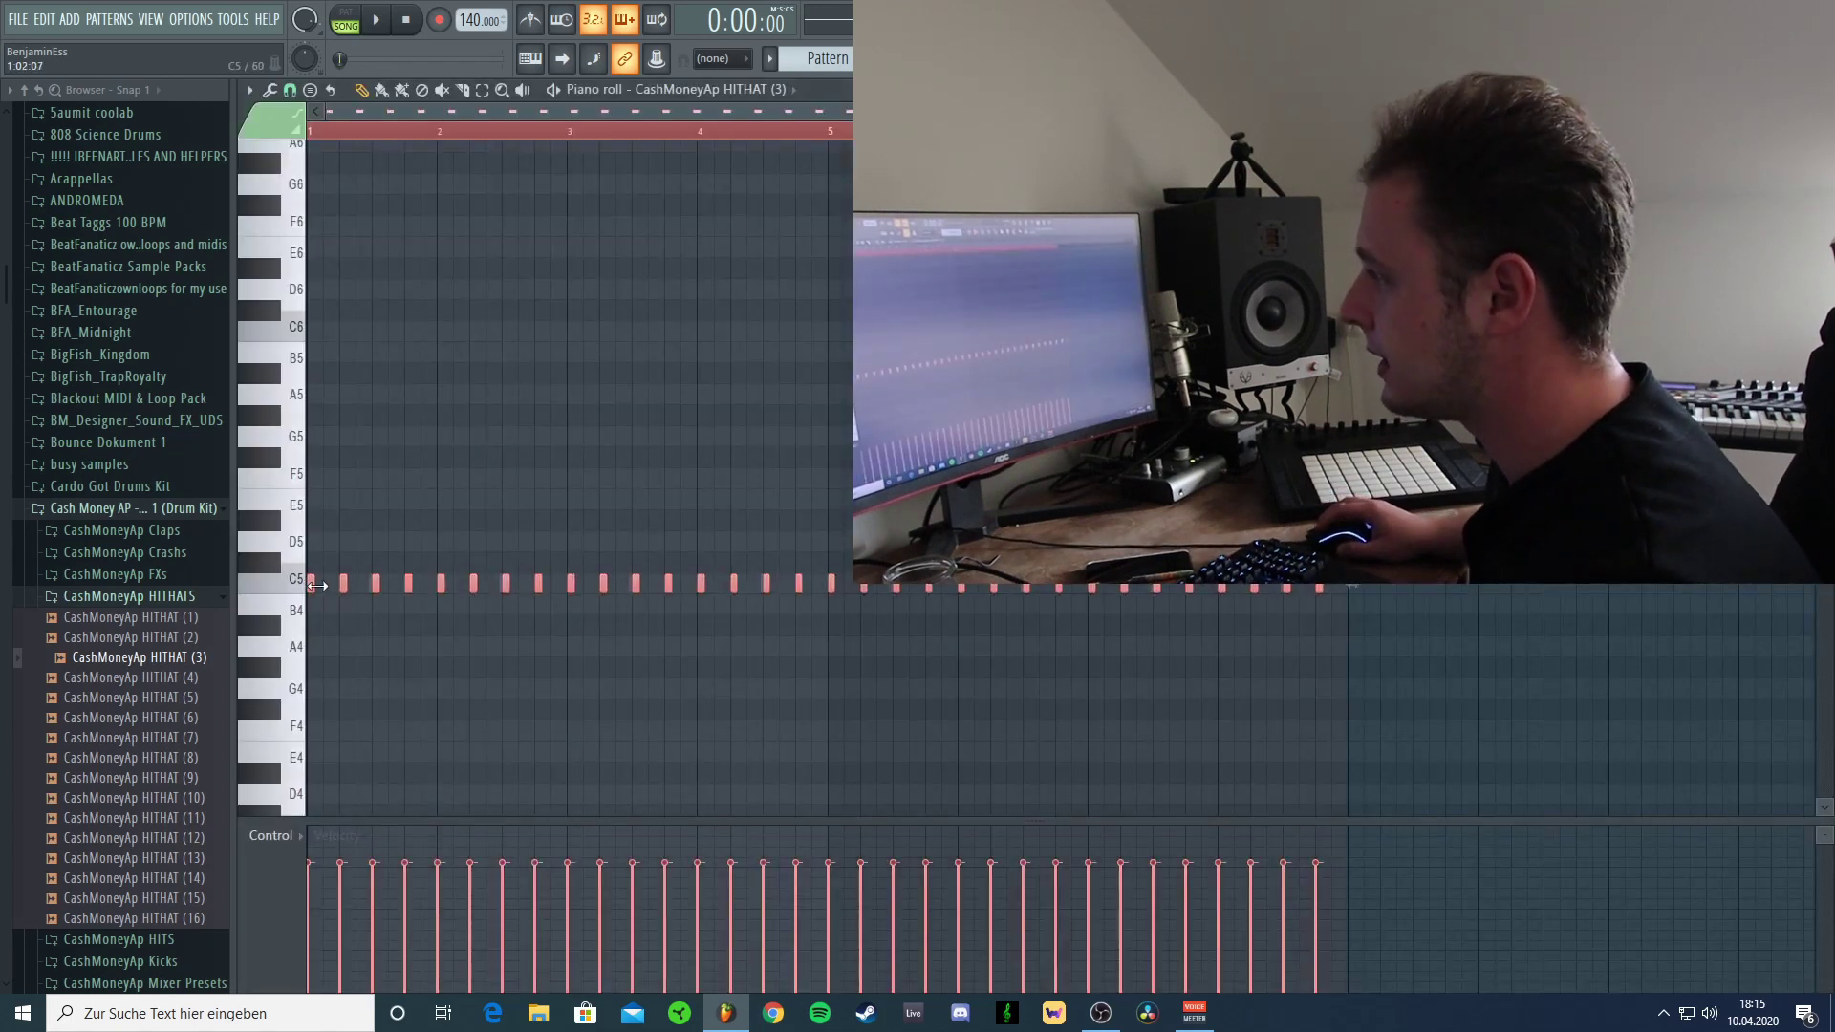
{"action": "left_click_drag", "start_coordinate": [309, 591], "coordinate": [330, 589]}
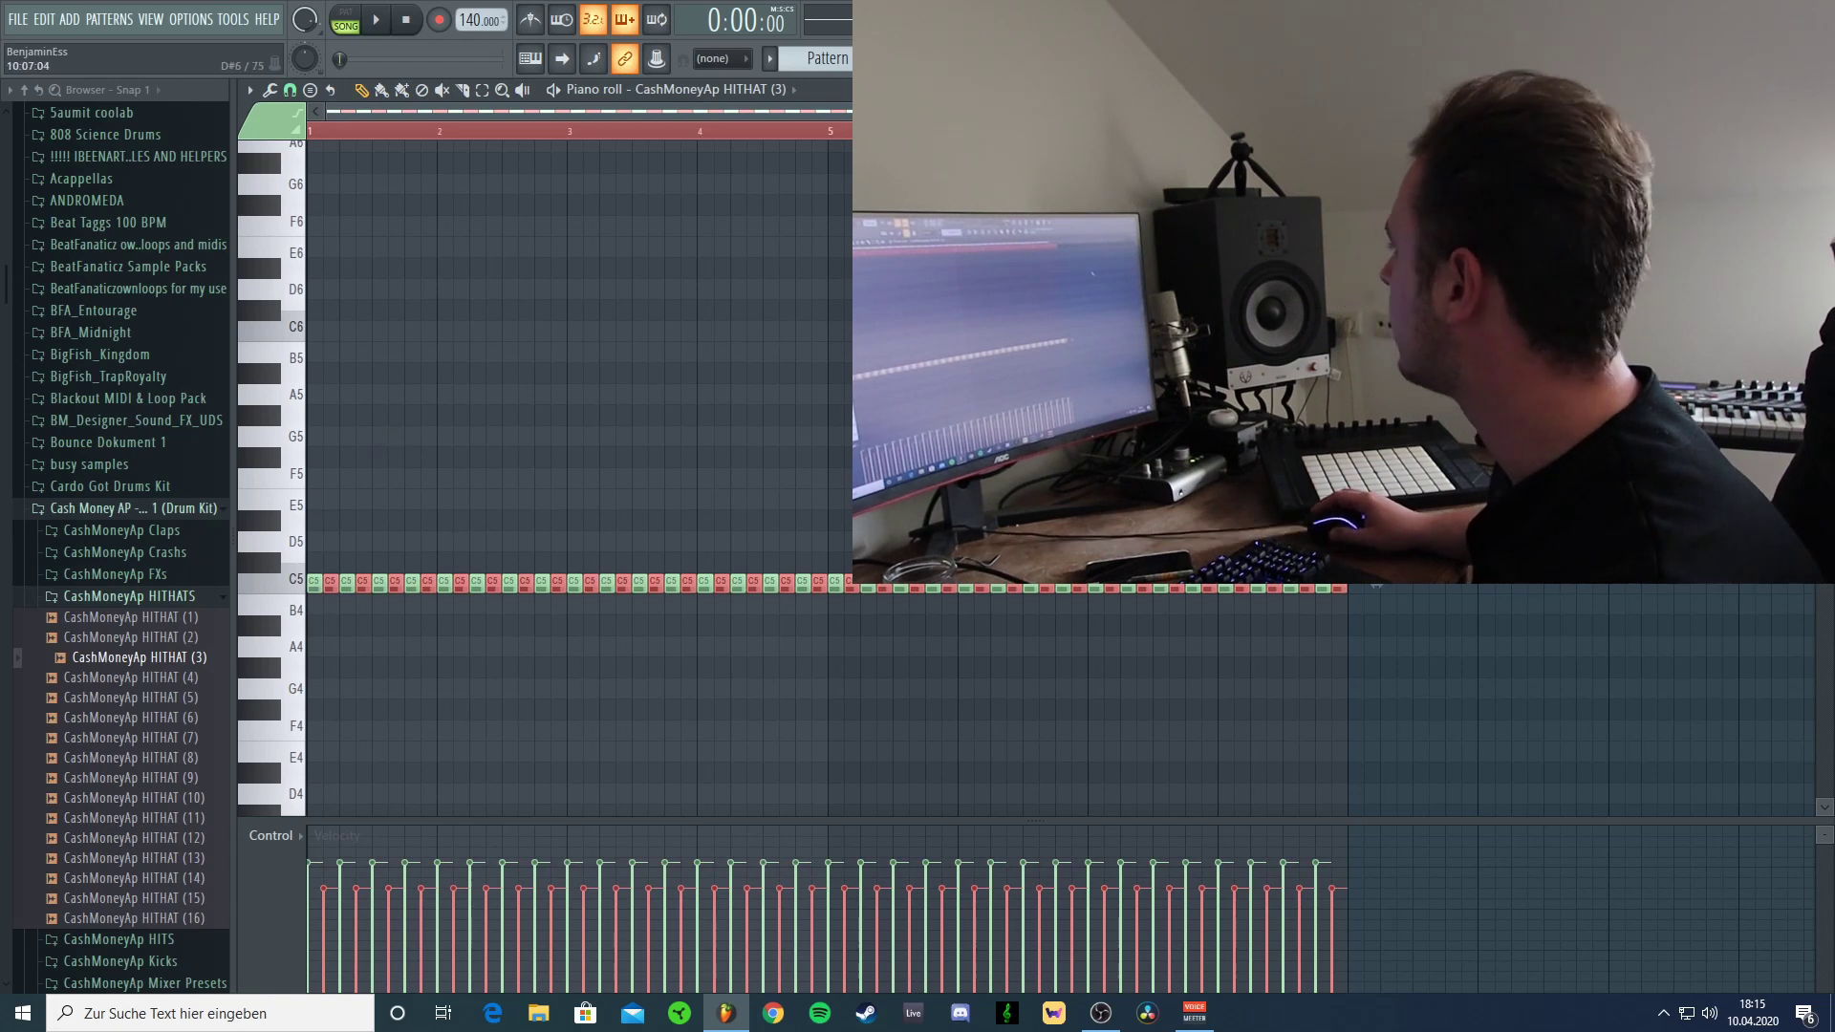
{"action": "left_click_drag", "start_coordinate": [1740, 122], "coordinate": [1552, 144]}
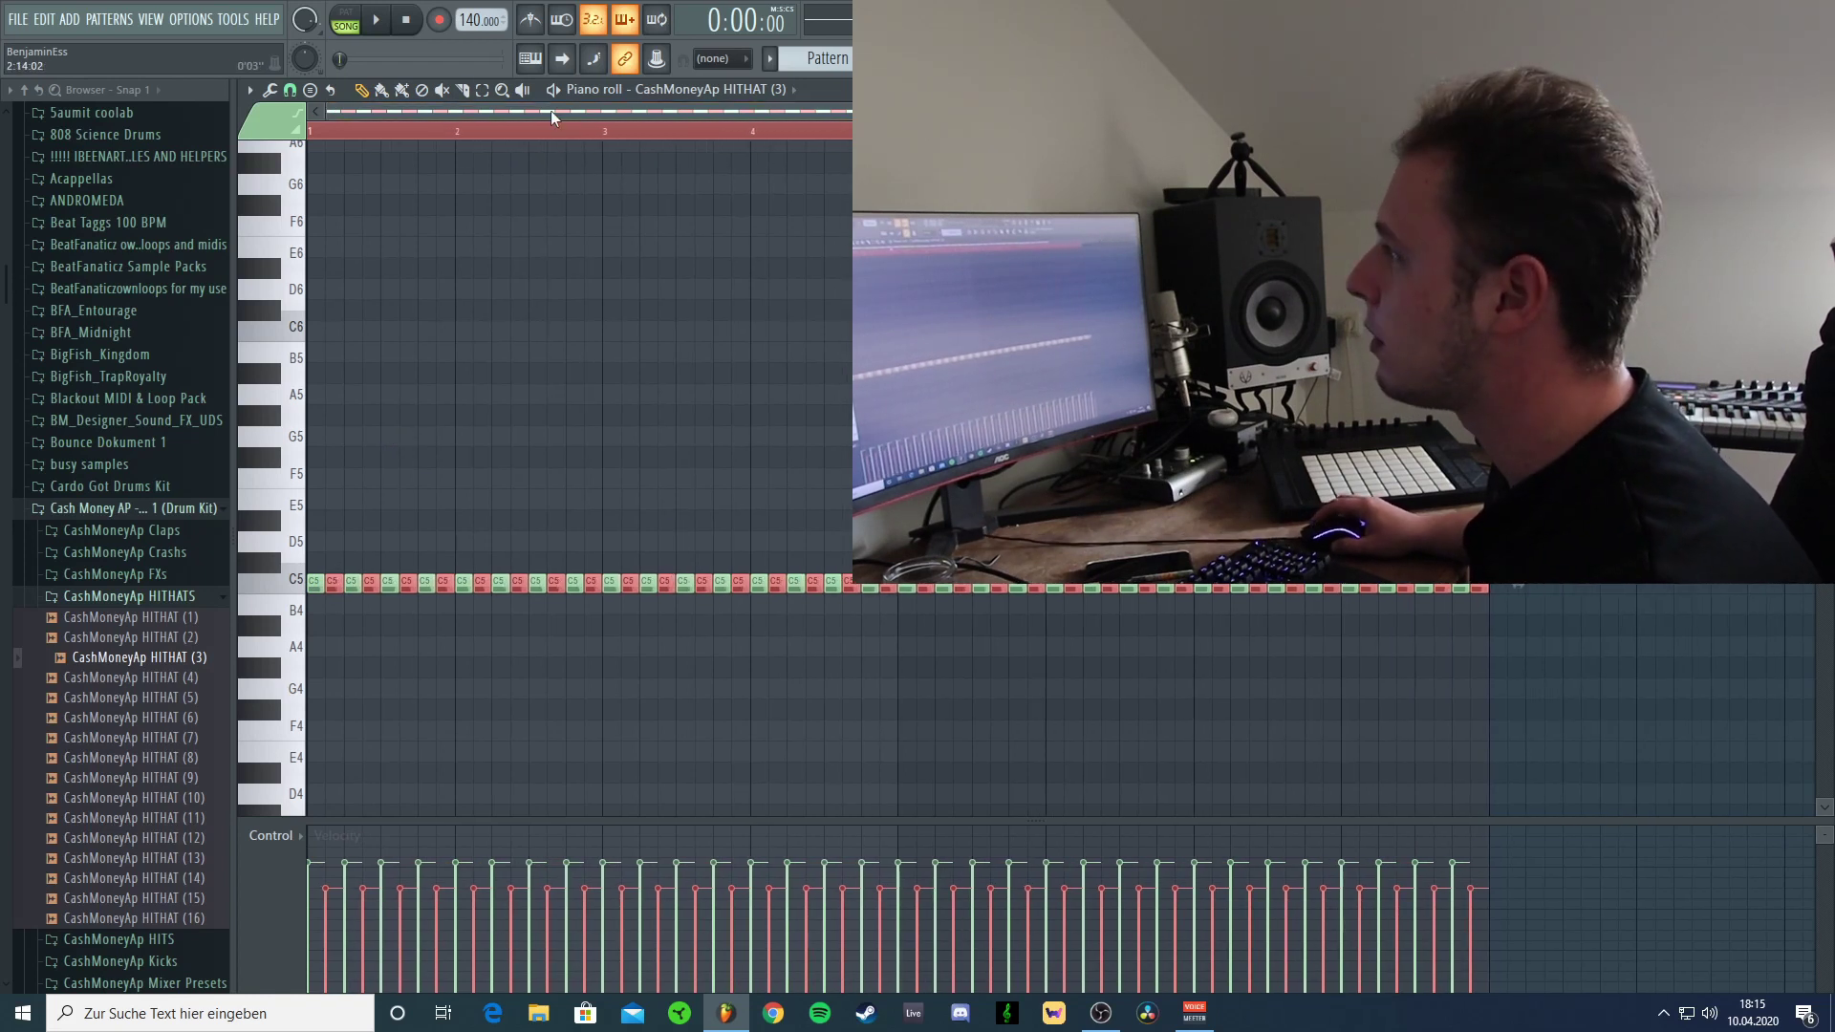
Set the piano roll snap to 1/2 step and draw fast hi-hat roll notes at D5 and A#4 in bar 1.
{"action": "key", "text": "space"}
{"action": "left_click", "coordinate": [310, 90]}
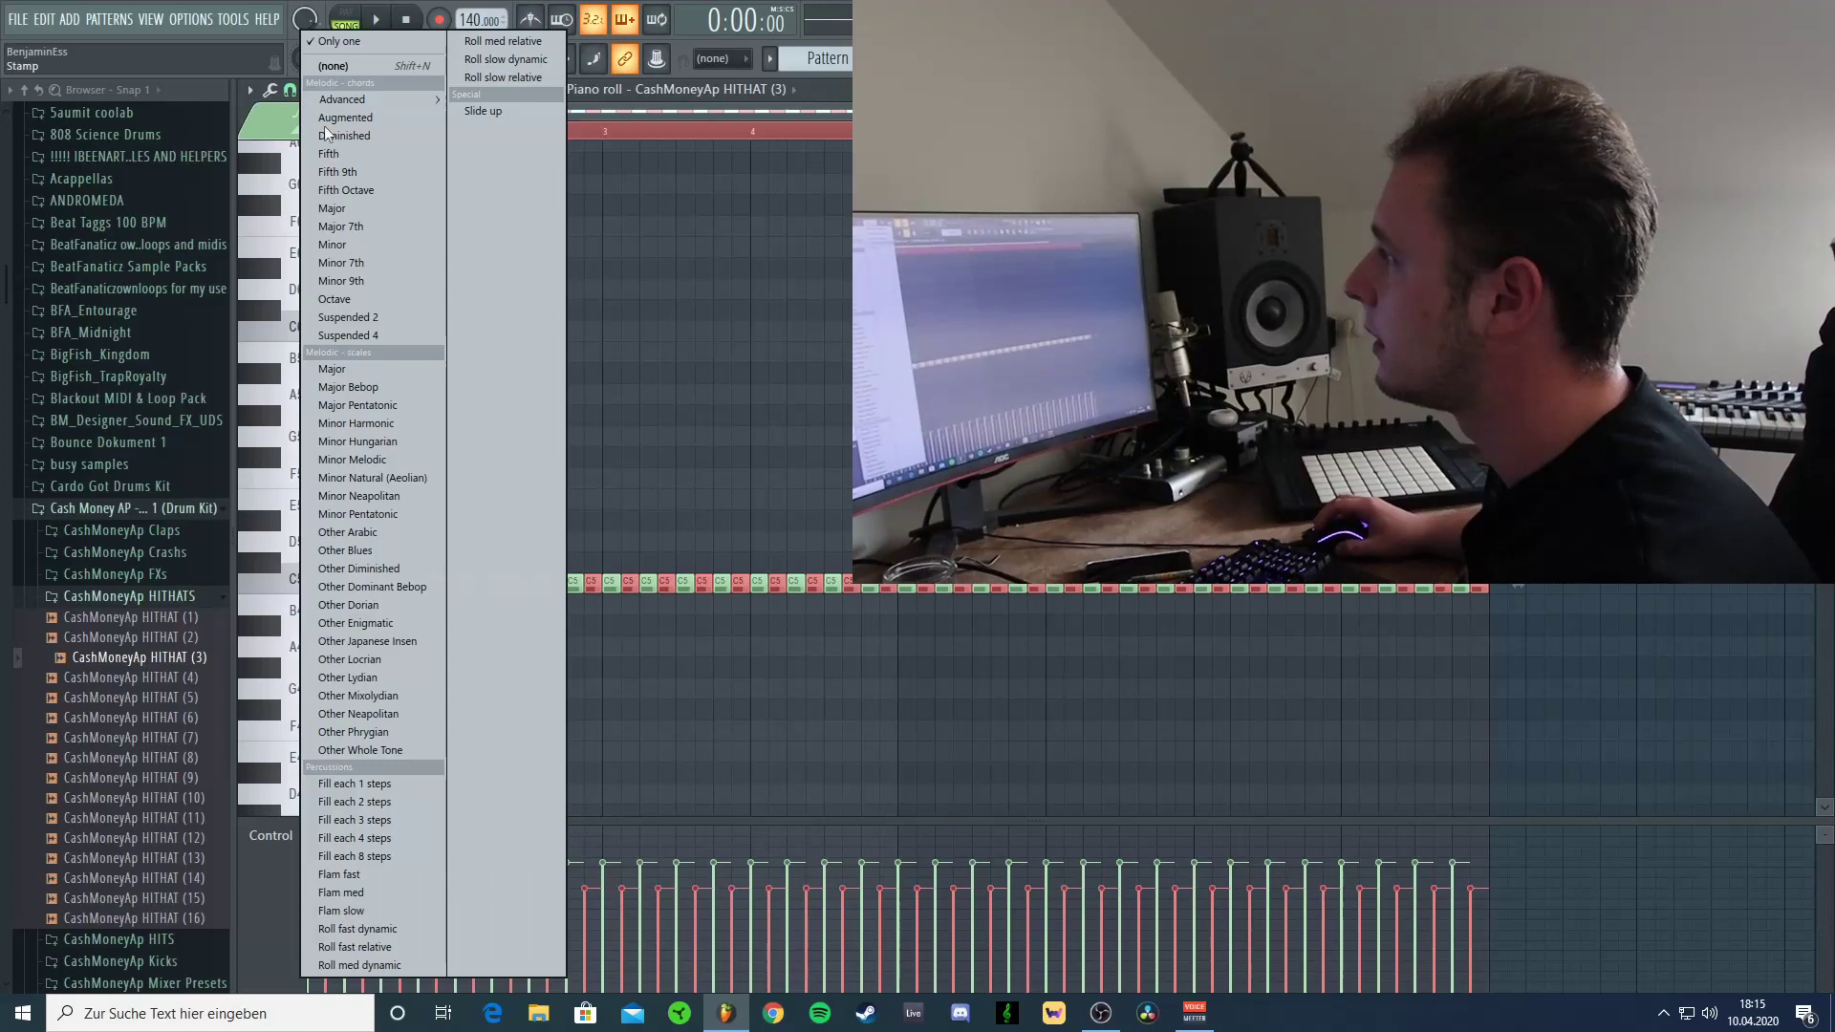
{"action": "left_click", "coordinate": [270, 113]}
{"action": "left_click", "coordinate": [290, 90]}
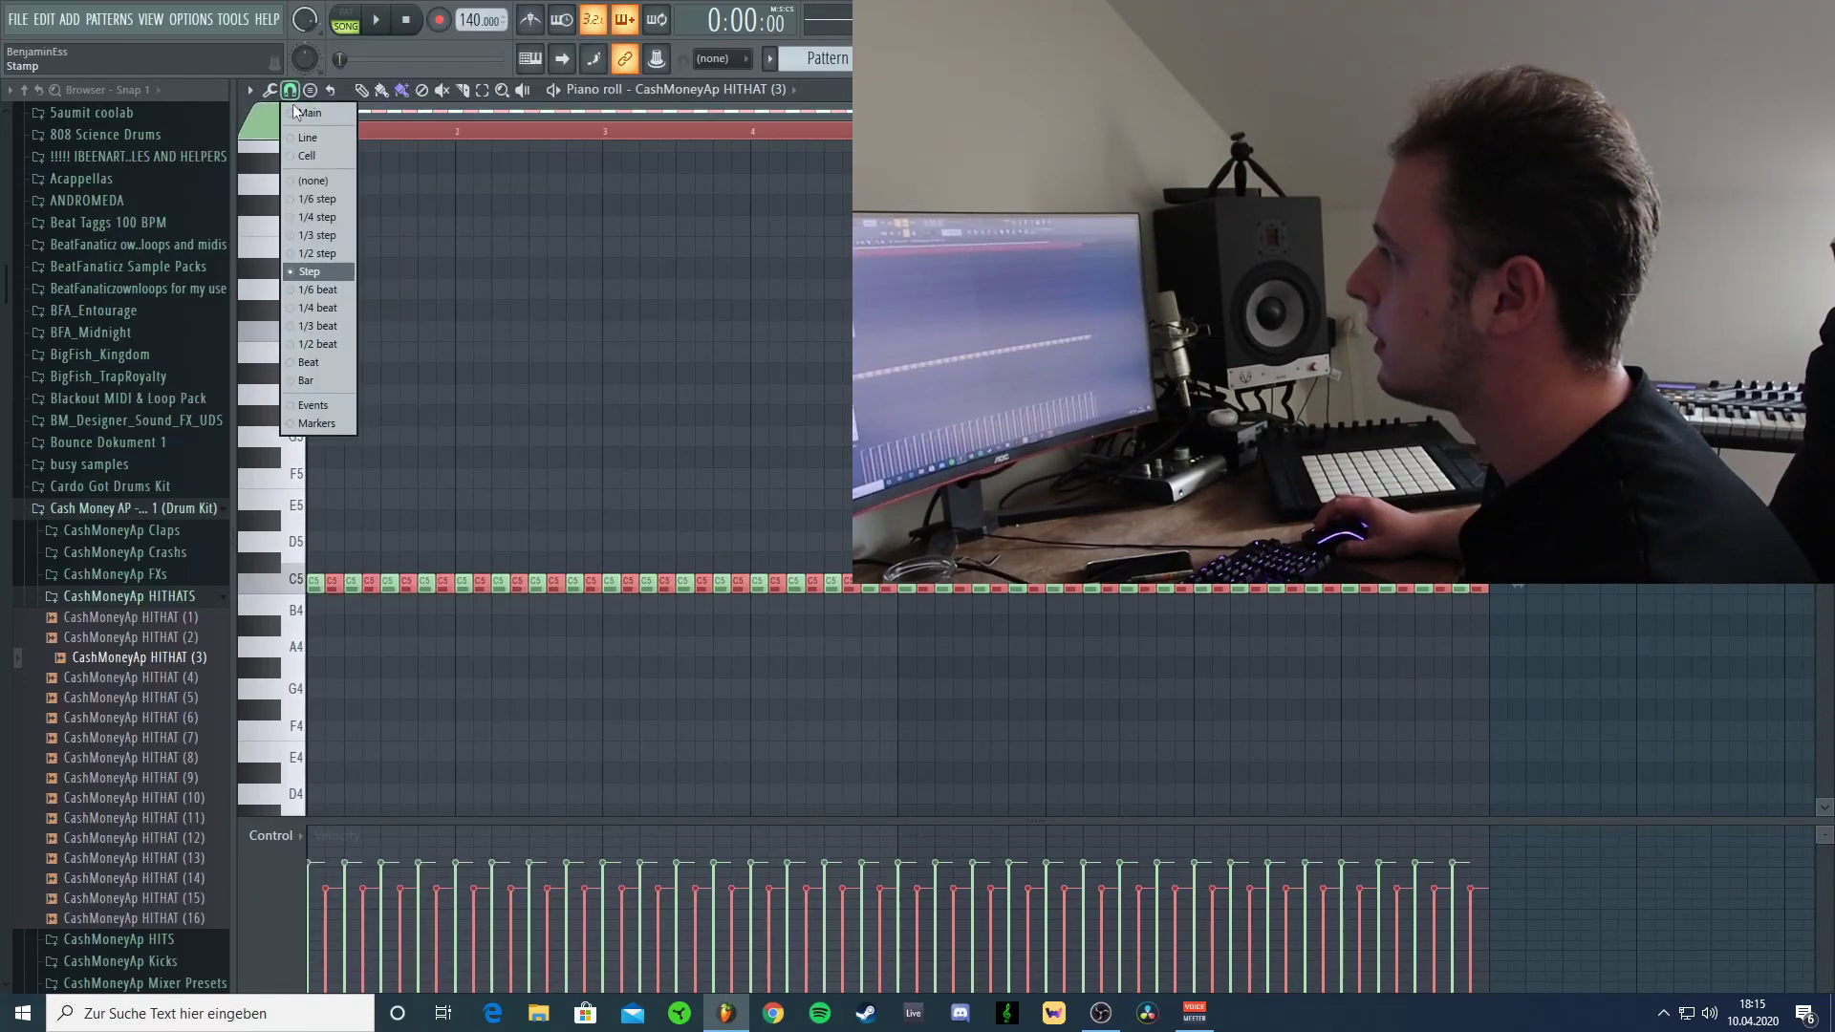
{"action": "left_click", "coordinate": [323, 254]}
{"action": "key", "text": "space"}
{"action": "left_click", "coordinate": [368, 542]}
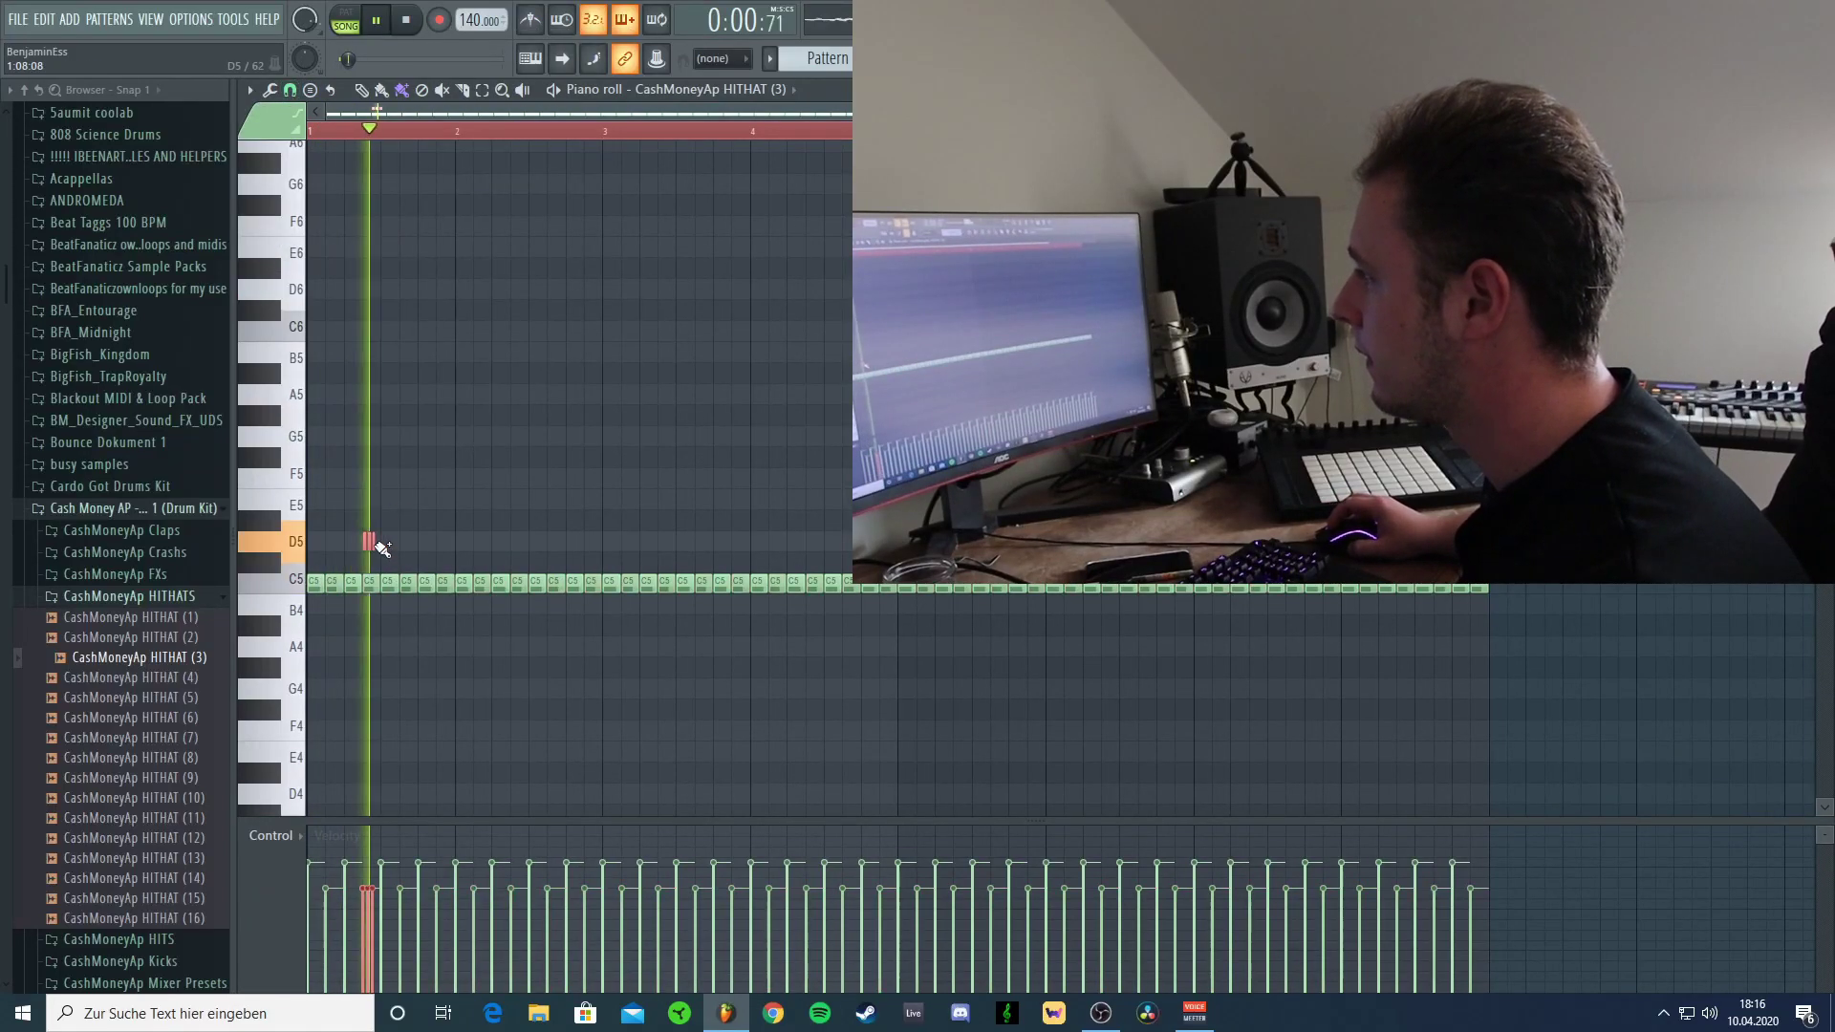
{"action": "left_click", "coordinate": [443, 627]}
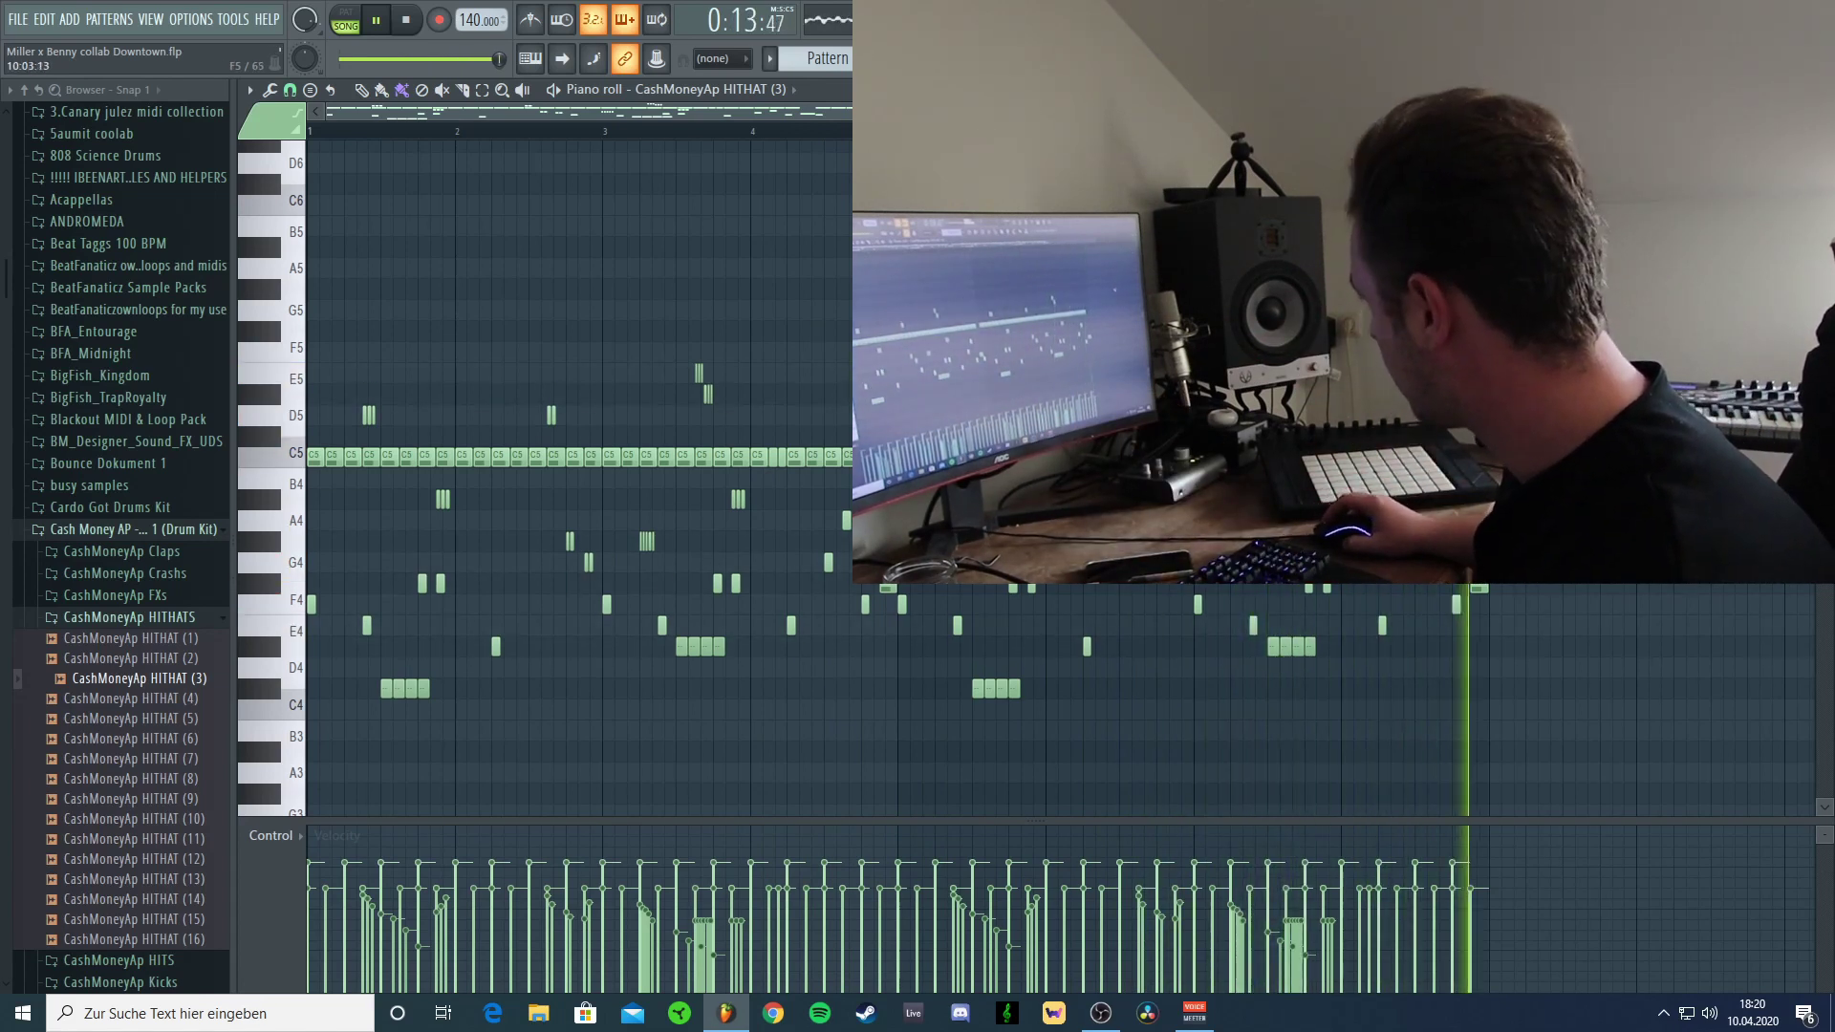
Add Migos 808 (5) from the Migos V1 drum kit as a new channel and route it to mixer track 6.
{"action": "left_click", "coordinate": [134, 686]}
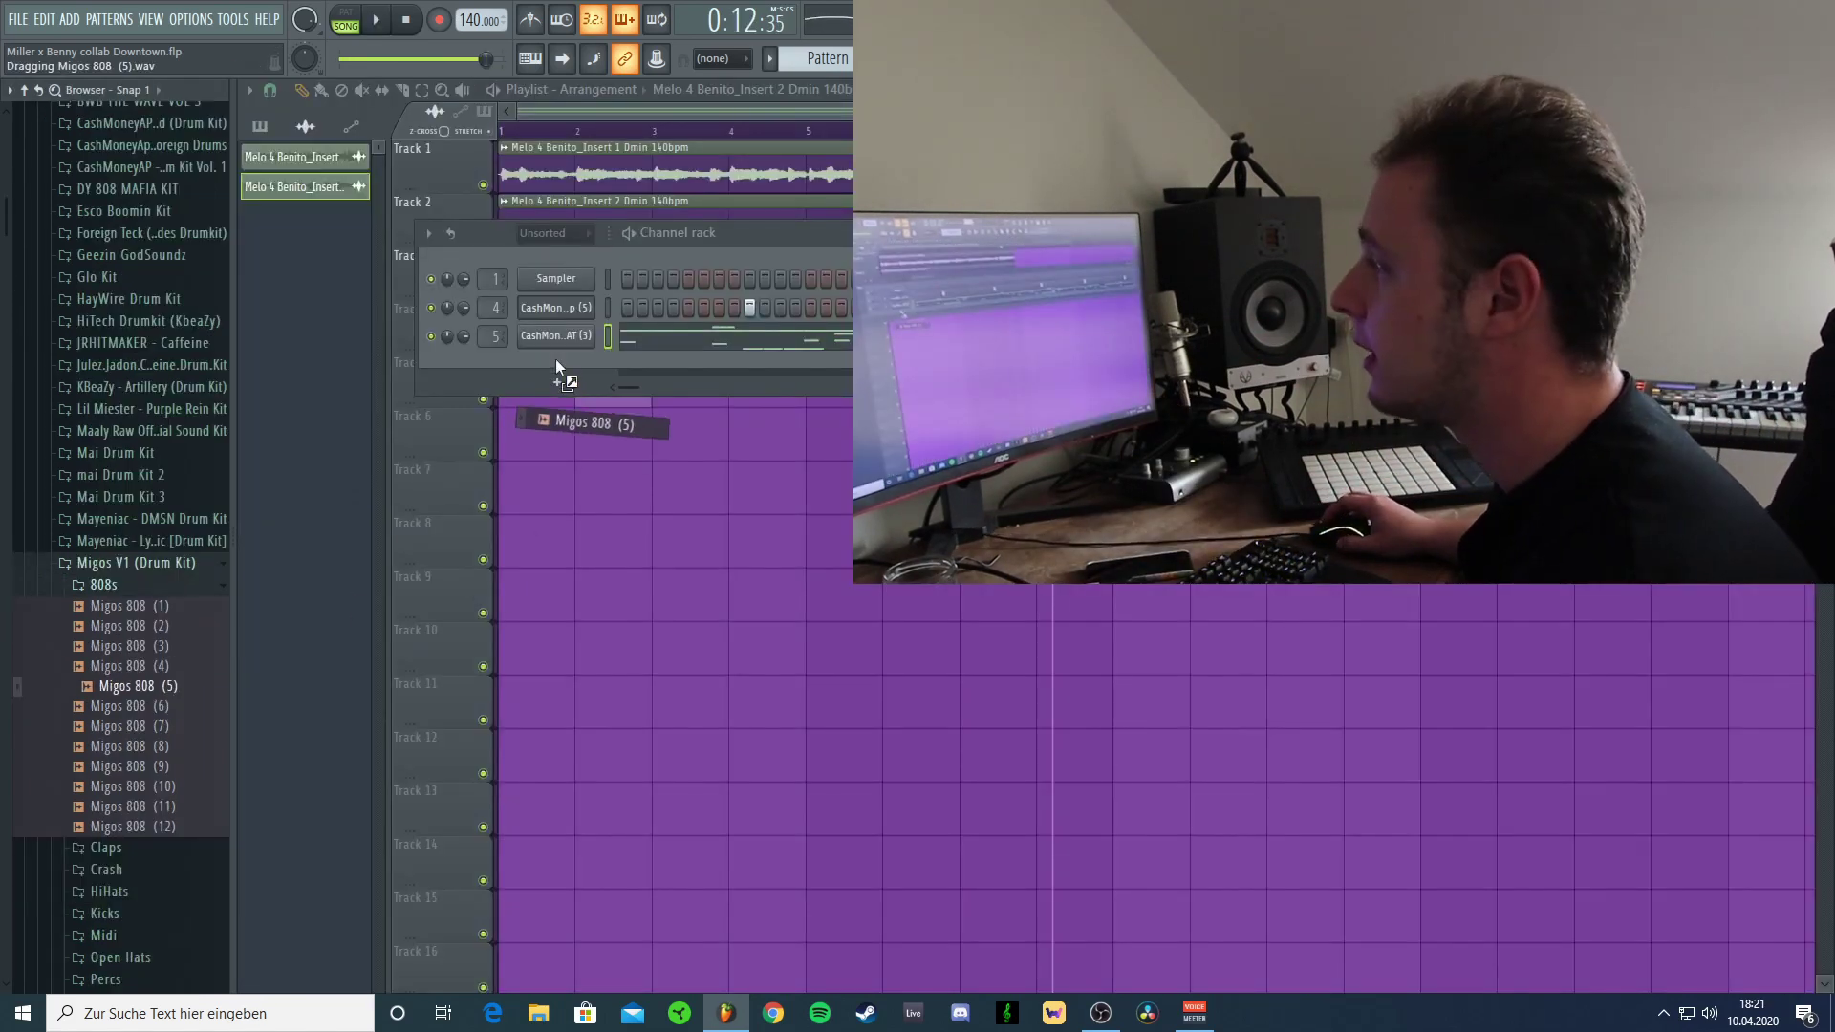
{"action": "left_click_drag", "start_coordinate": [556, 366], "coordinate": [558, 368]}
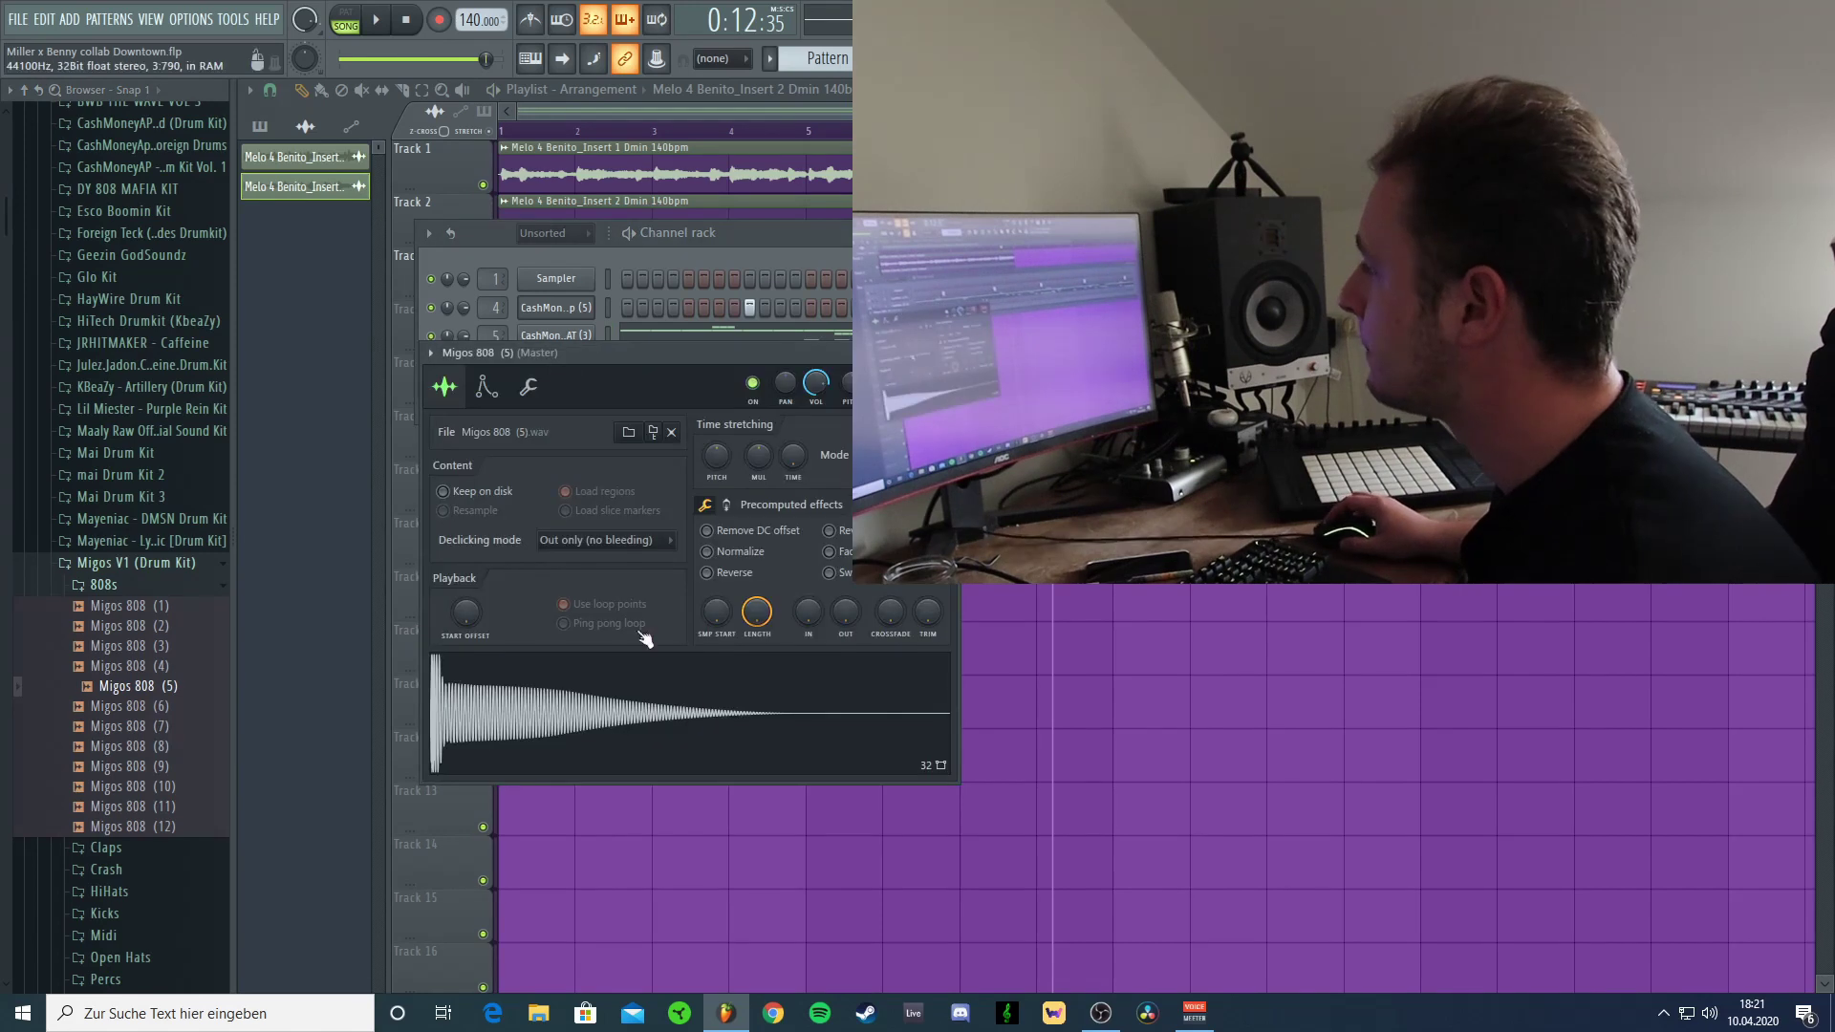
{"action": "left_click", "coordinate": [496, 387]}
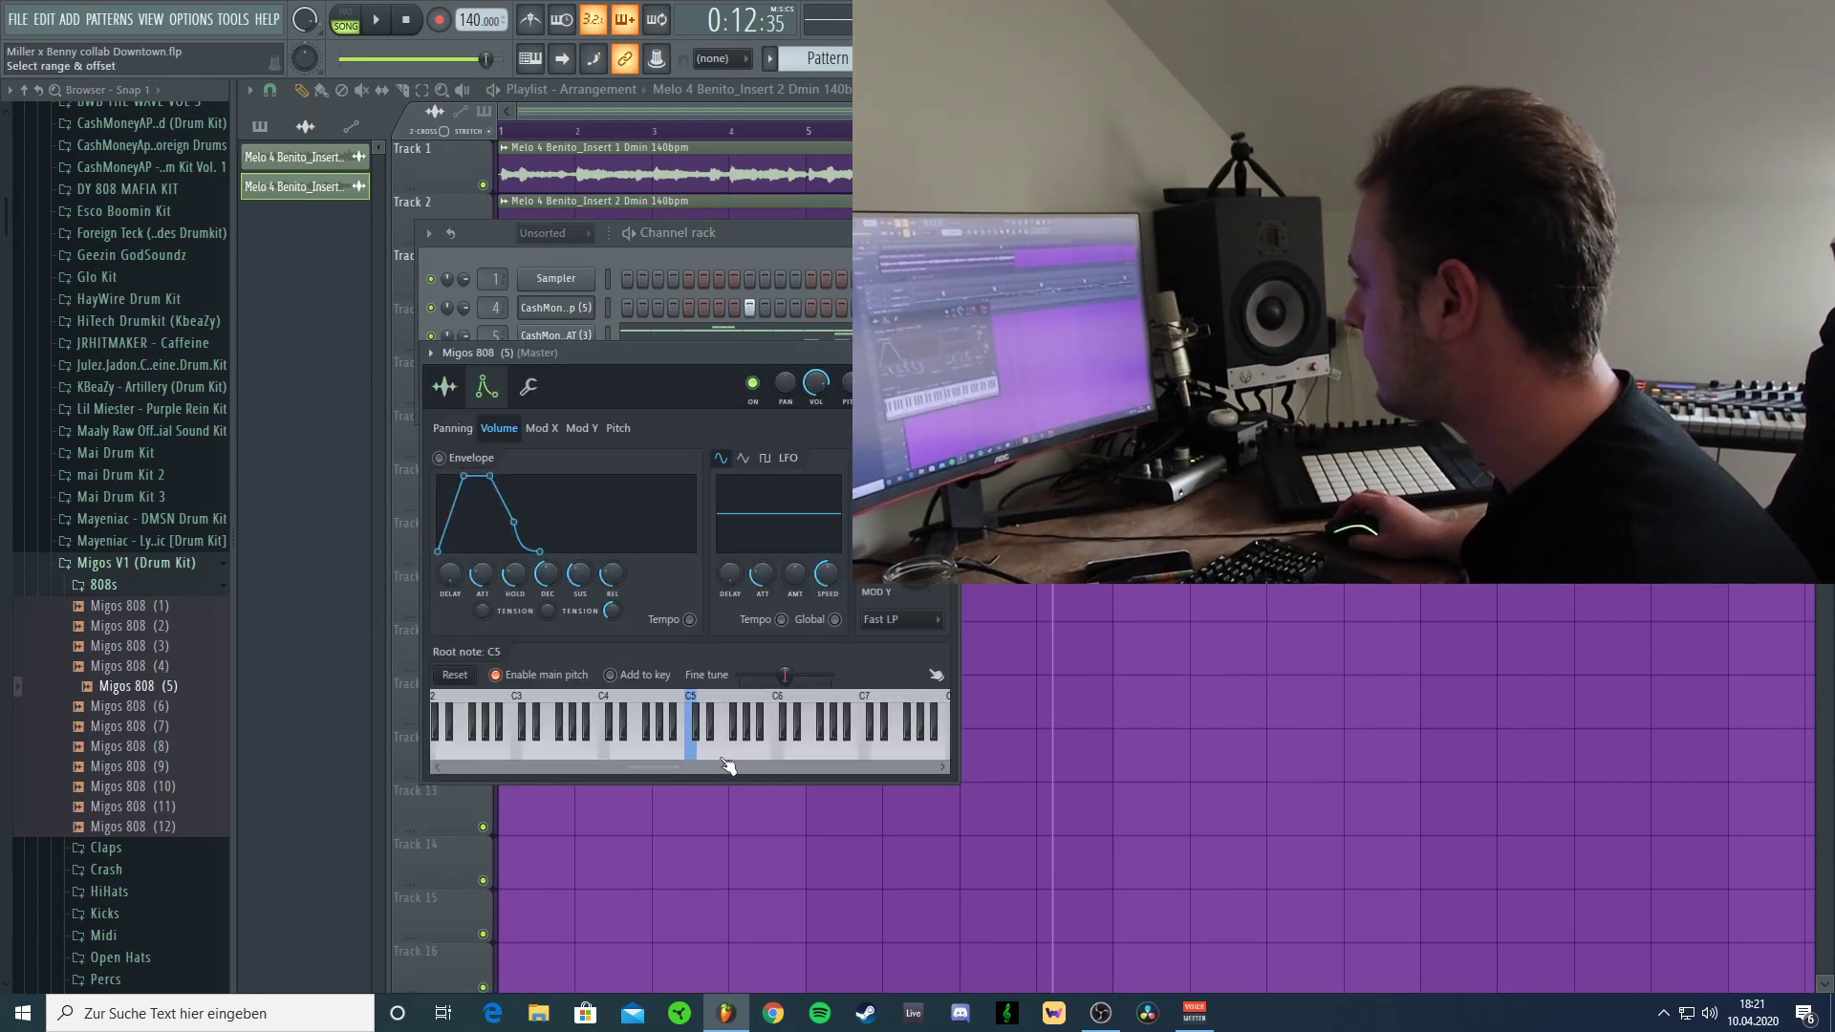
{"action": "left_click", "coordinate": [459, 392]}
{"action": "key", "text": "ctrl+l"}
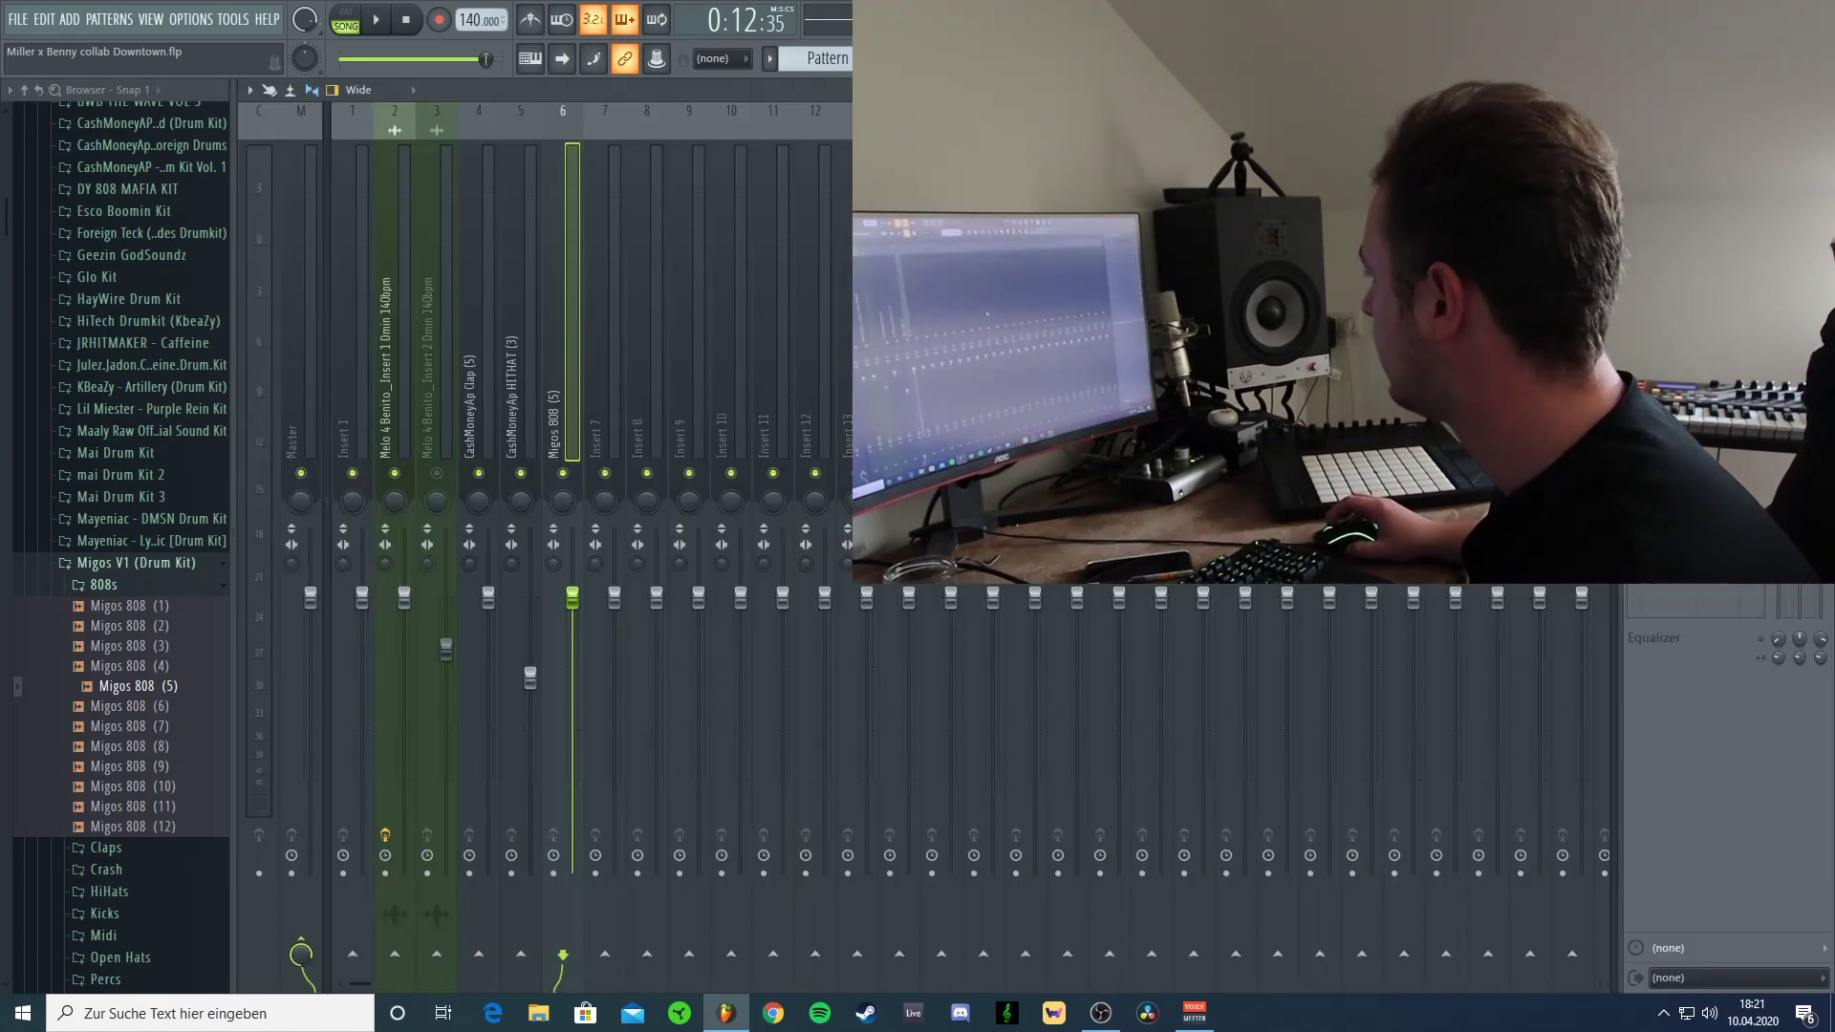
{"action": "left_click", "coordinate": [1823, 90]}
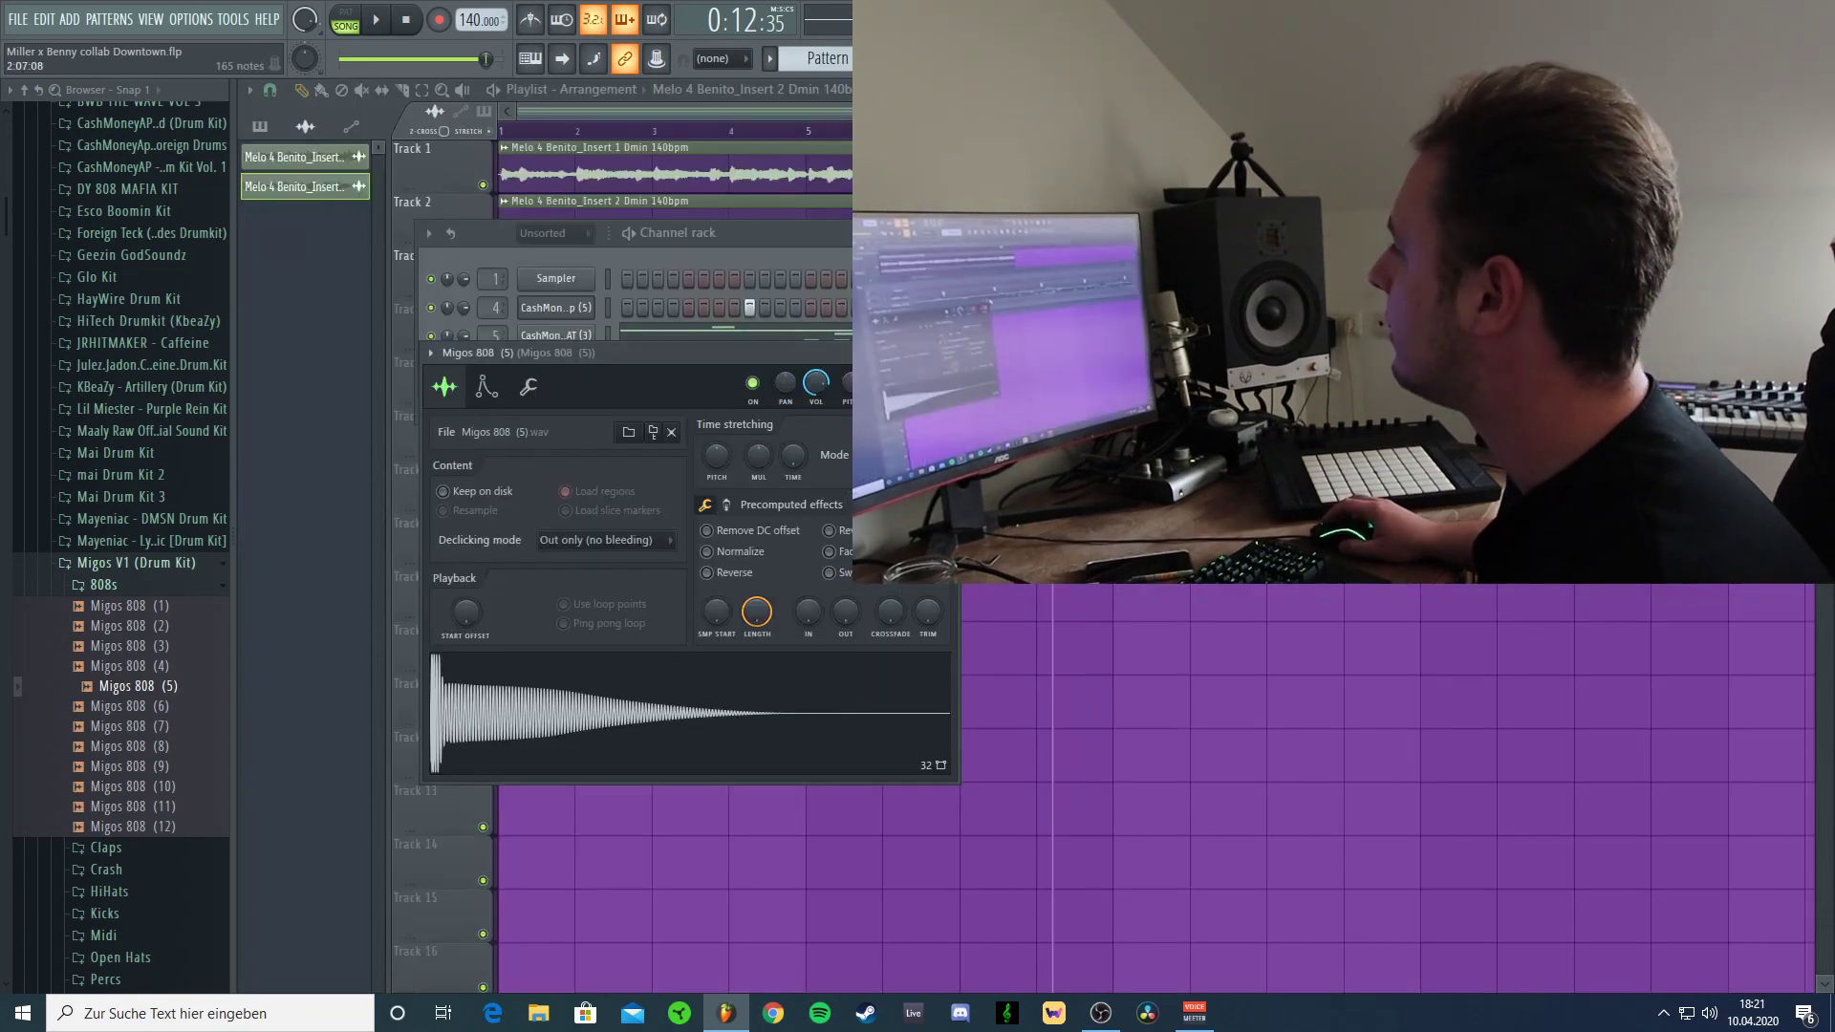
{"action": "left_click", "coordinate": [948, 353]}
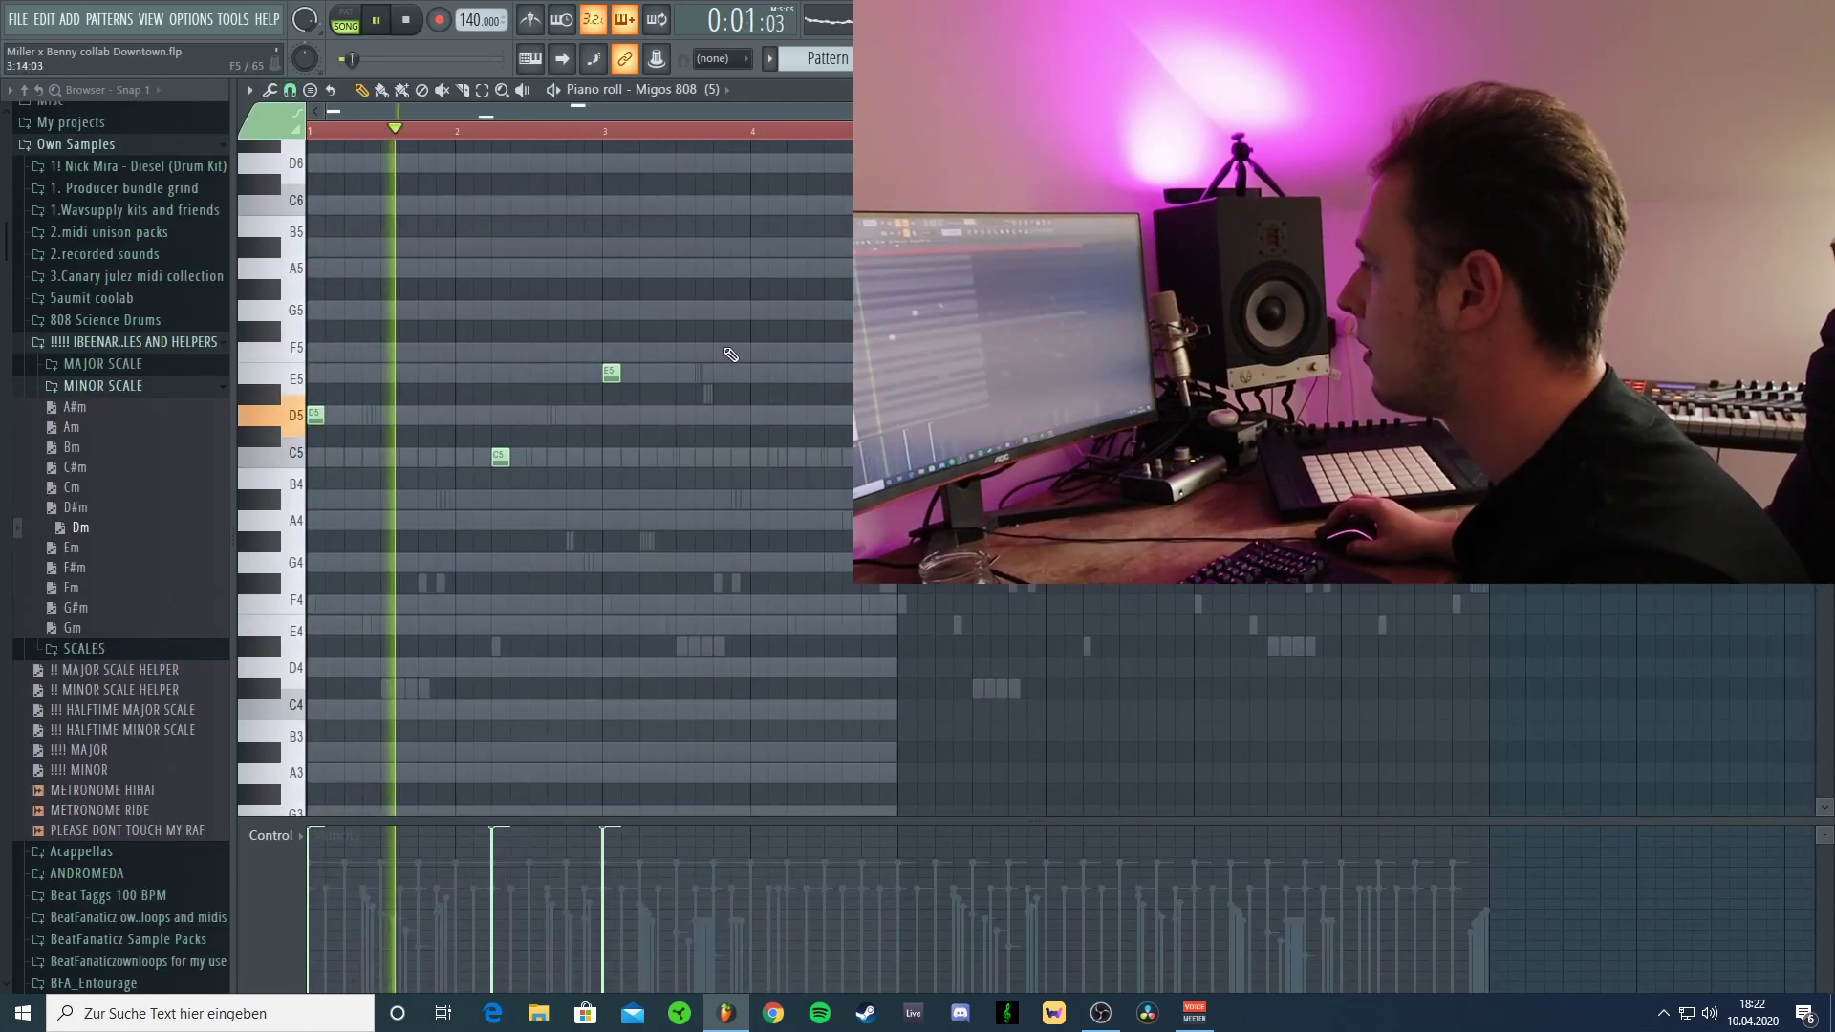
Shape the 808 bassline by moving the C5 note later and the E5 note before bar 3, adding A#4 in bars 3 and 4 and C5 in bar 4.
{"action": "left_click_drag", "start_coordinate": [500, 460], "coordinate": [523, 465]}
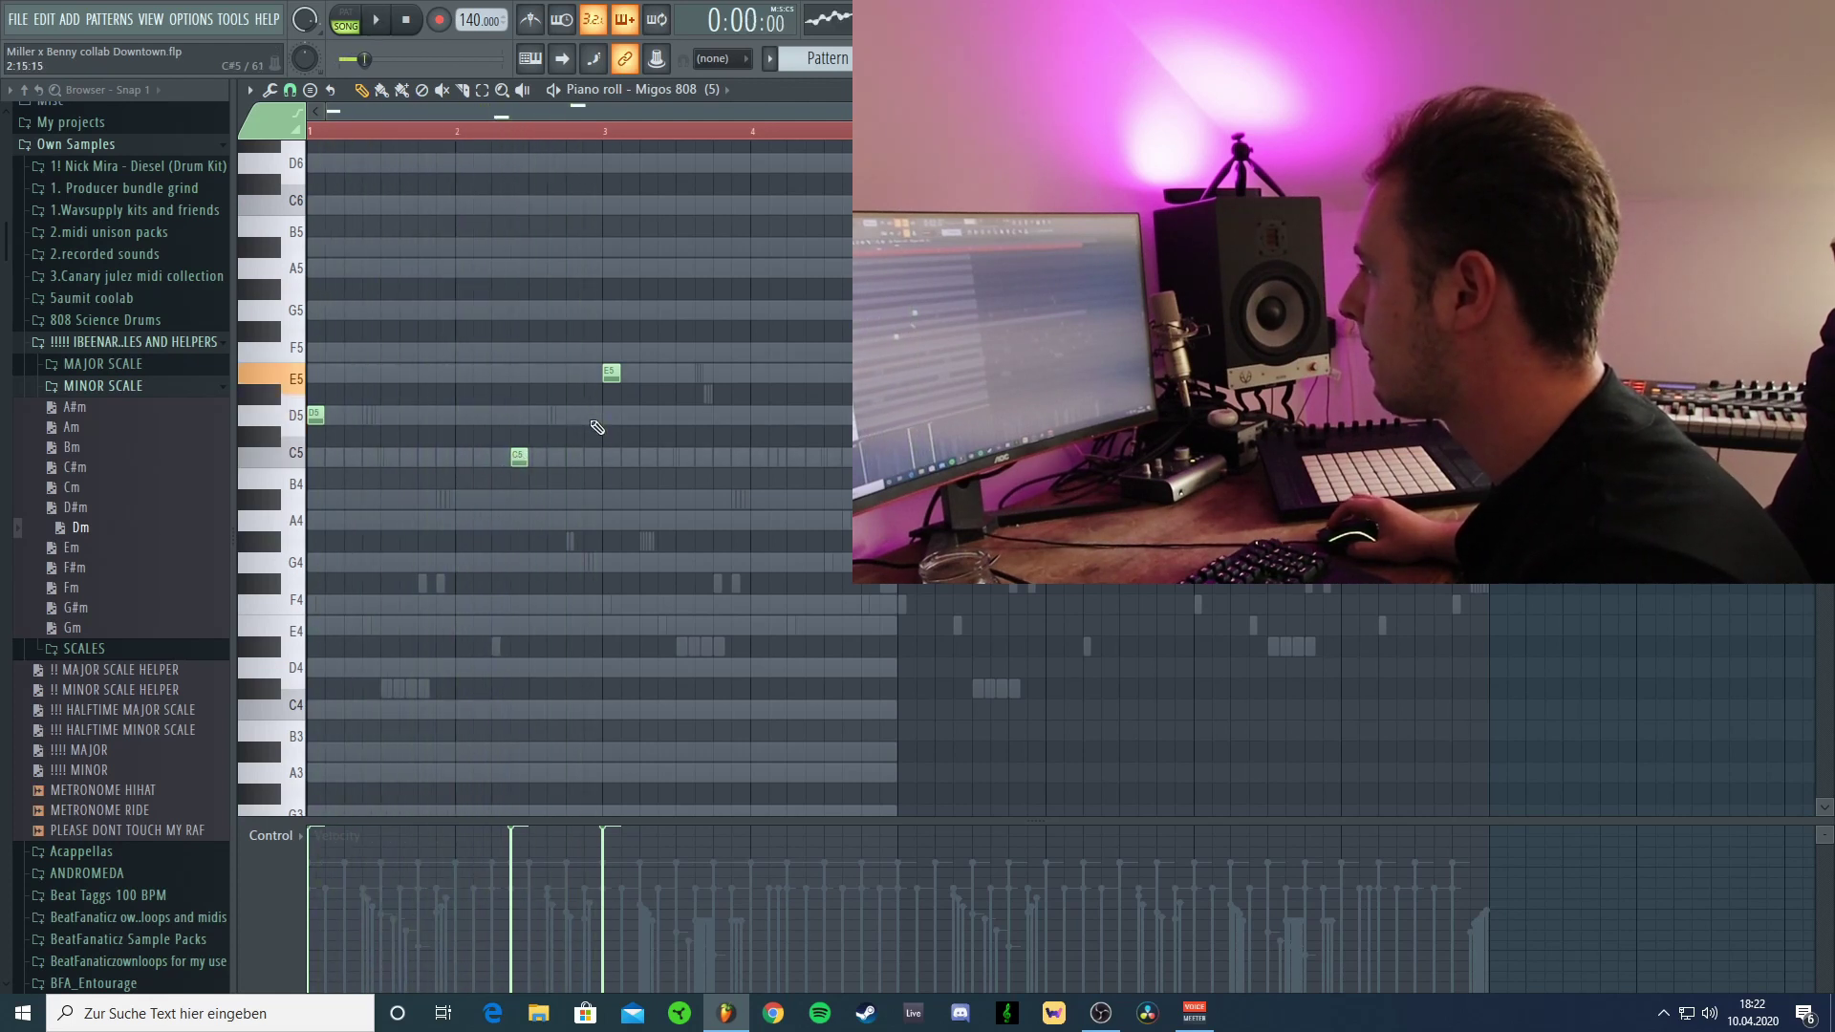
{"action": "left_click_drag", "start_coordinate": [612, 374], "coordinate": [573, 375]}
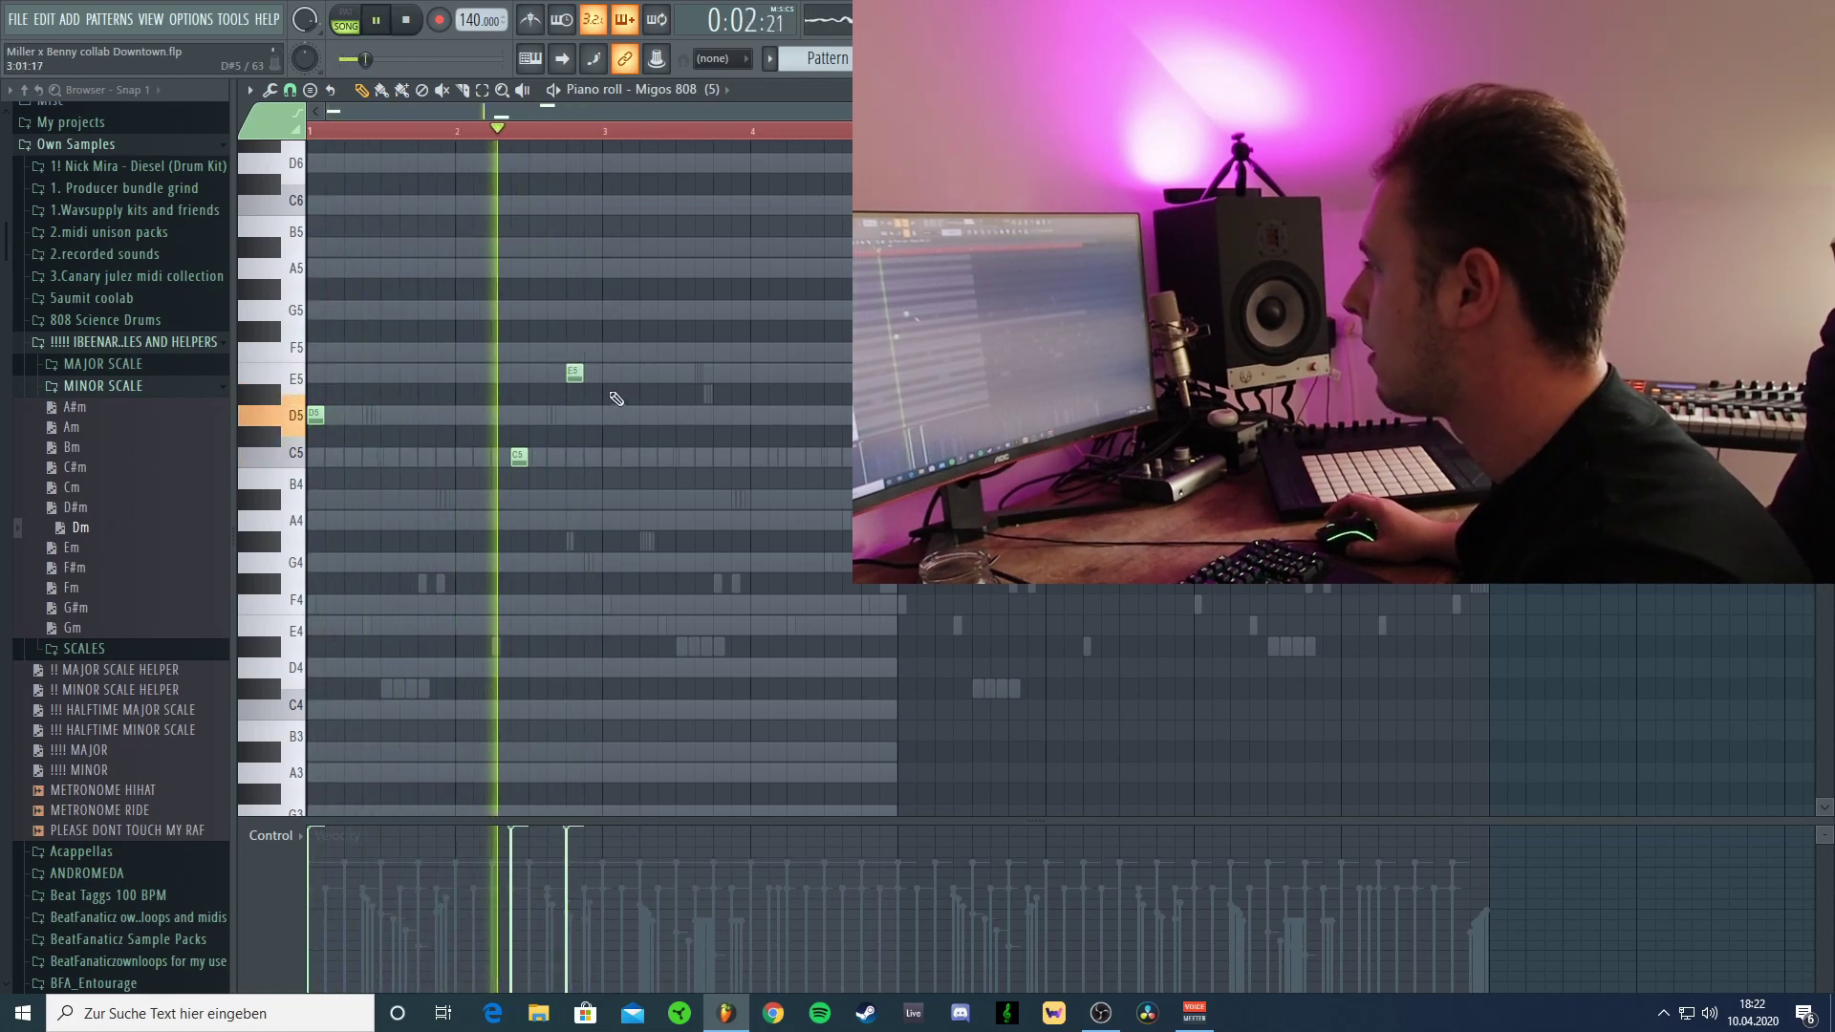
{"action": "left_click", "coordinate": [611, 499]}
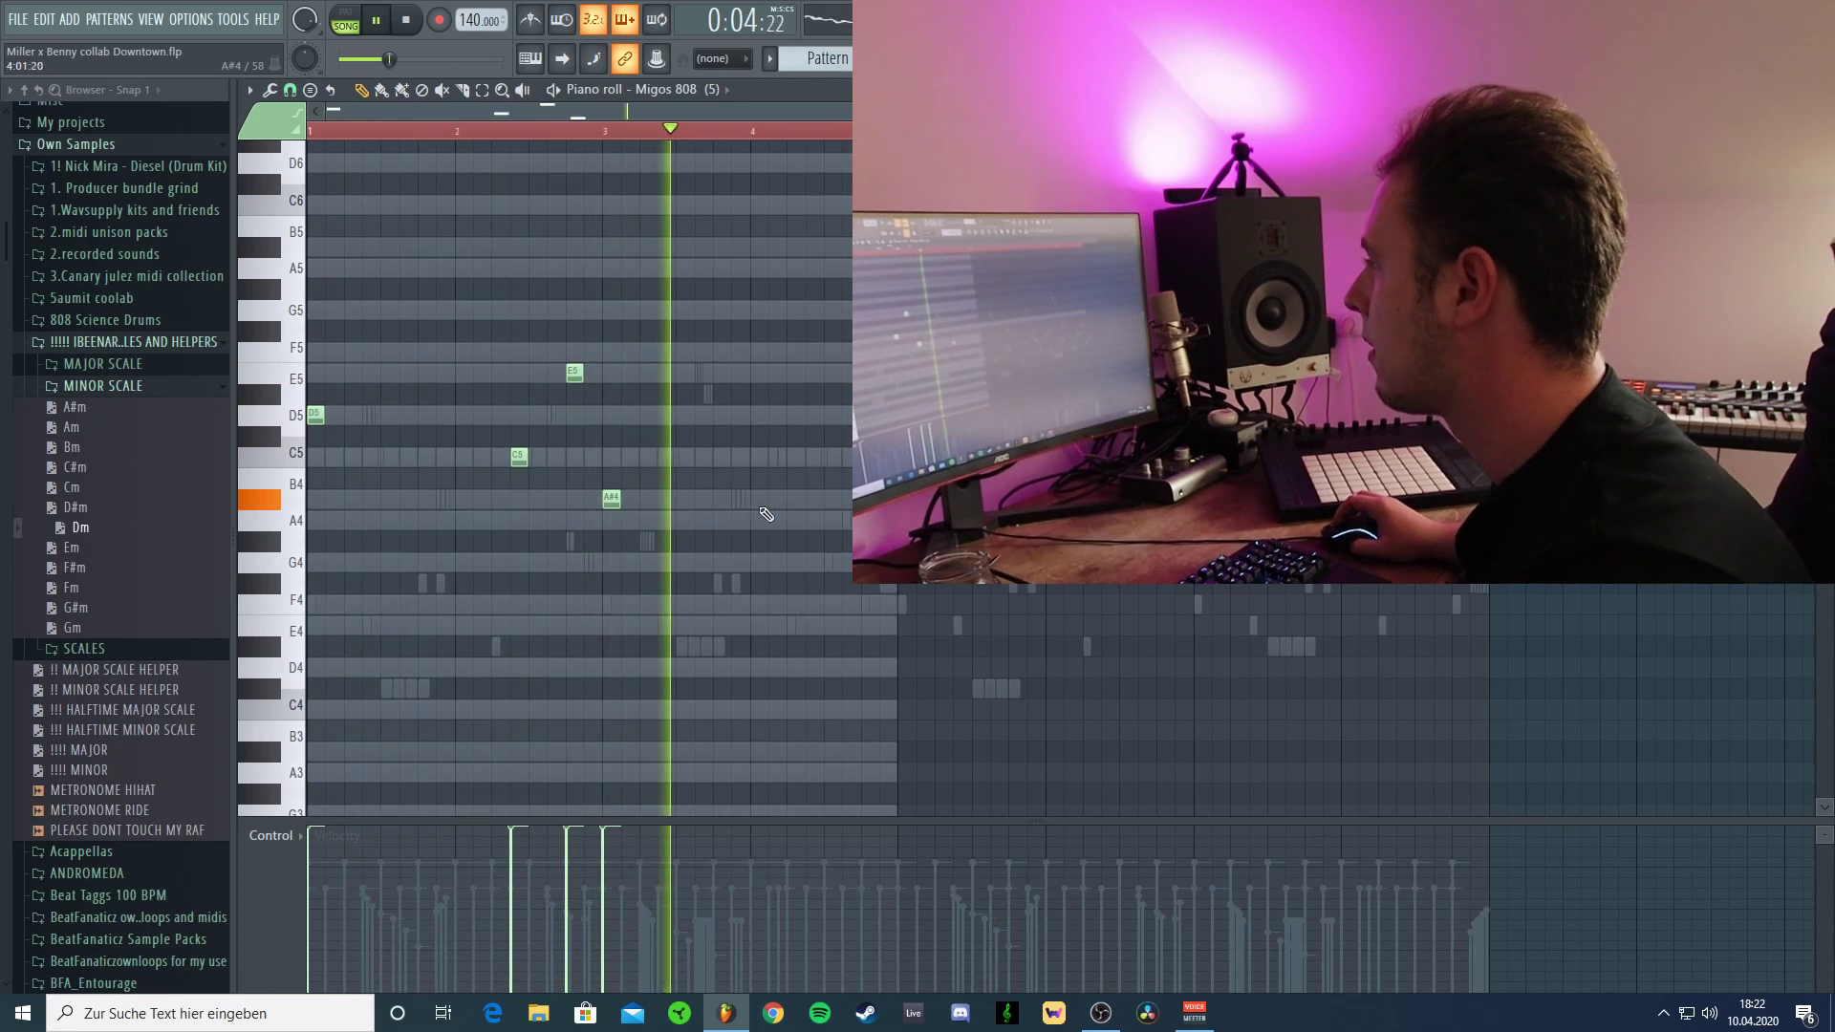
{"action": "left_click", "coordinate": [794, 499]}
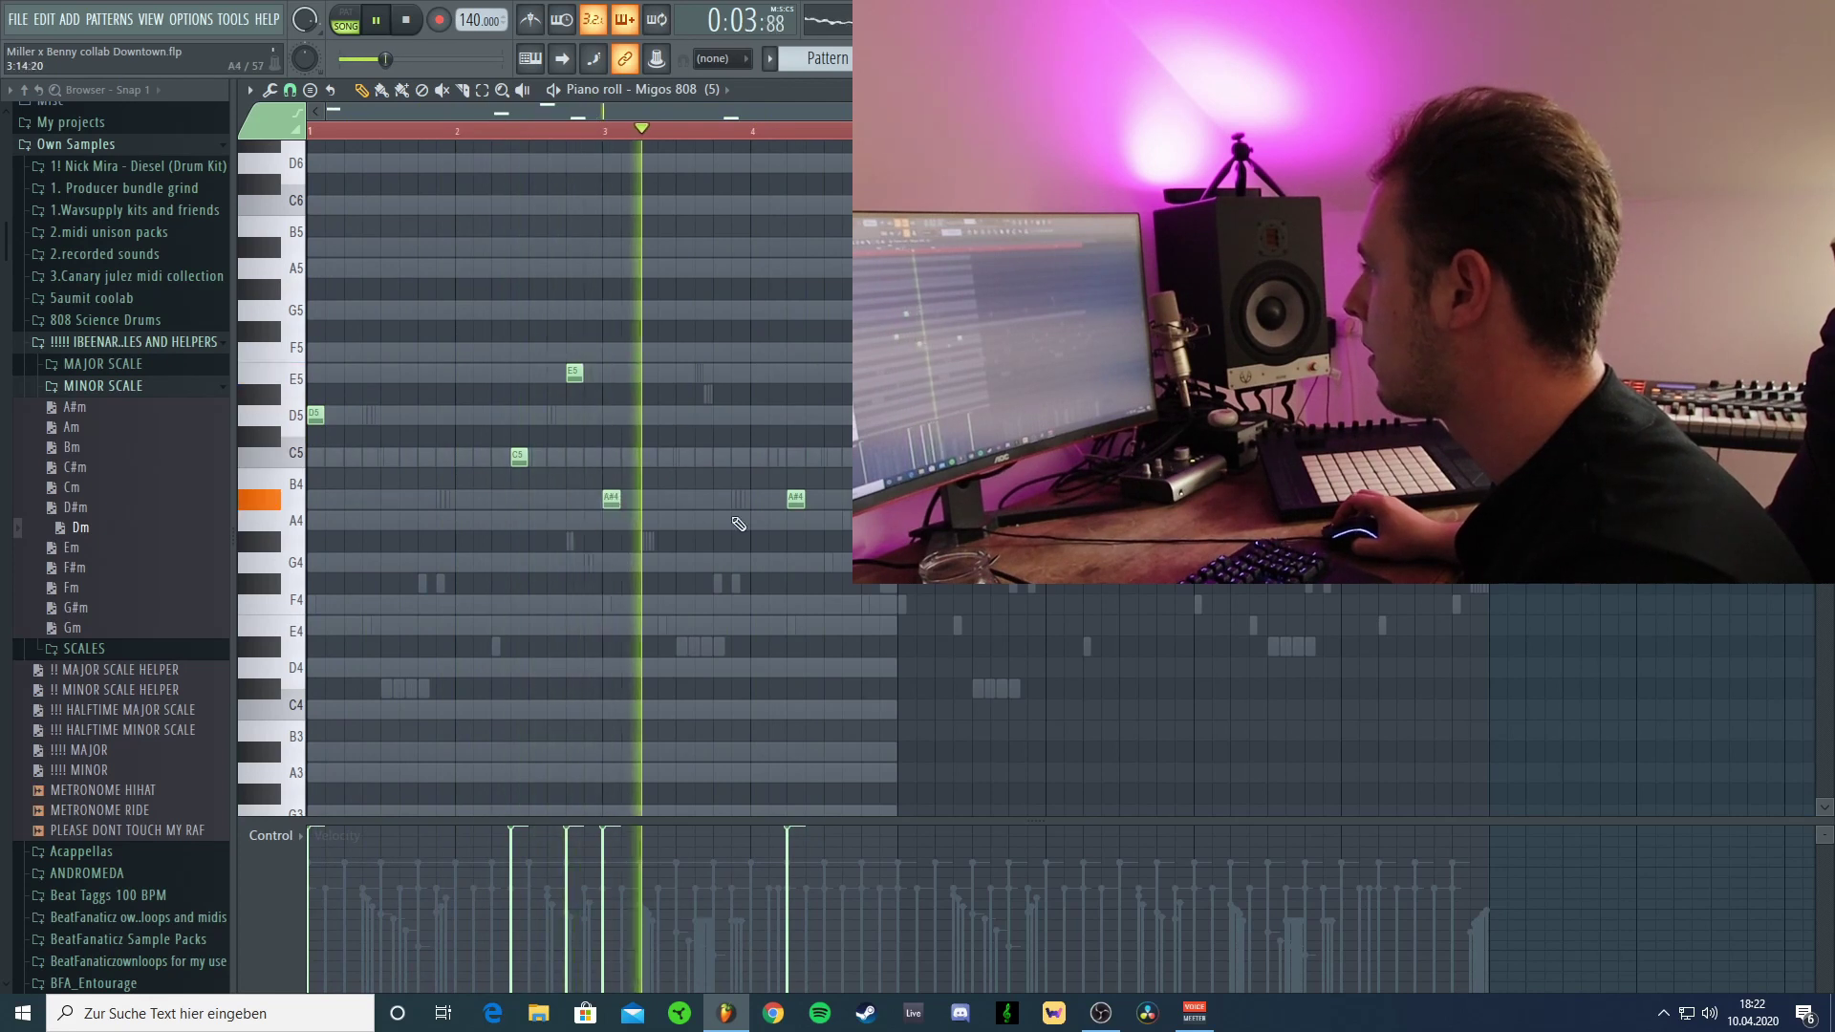
{"action": "left_click", "coordinate": [847, 455]}
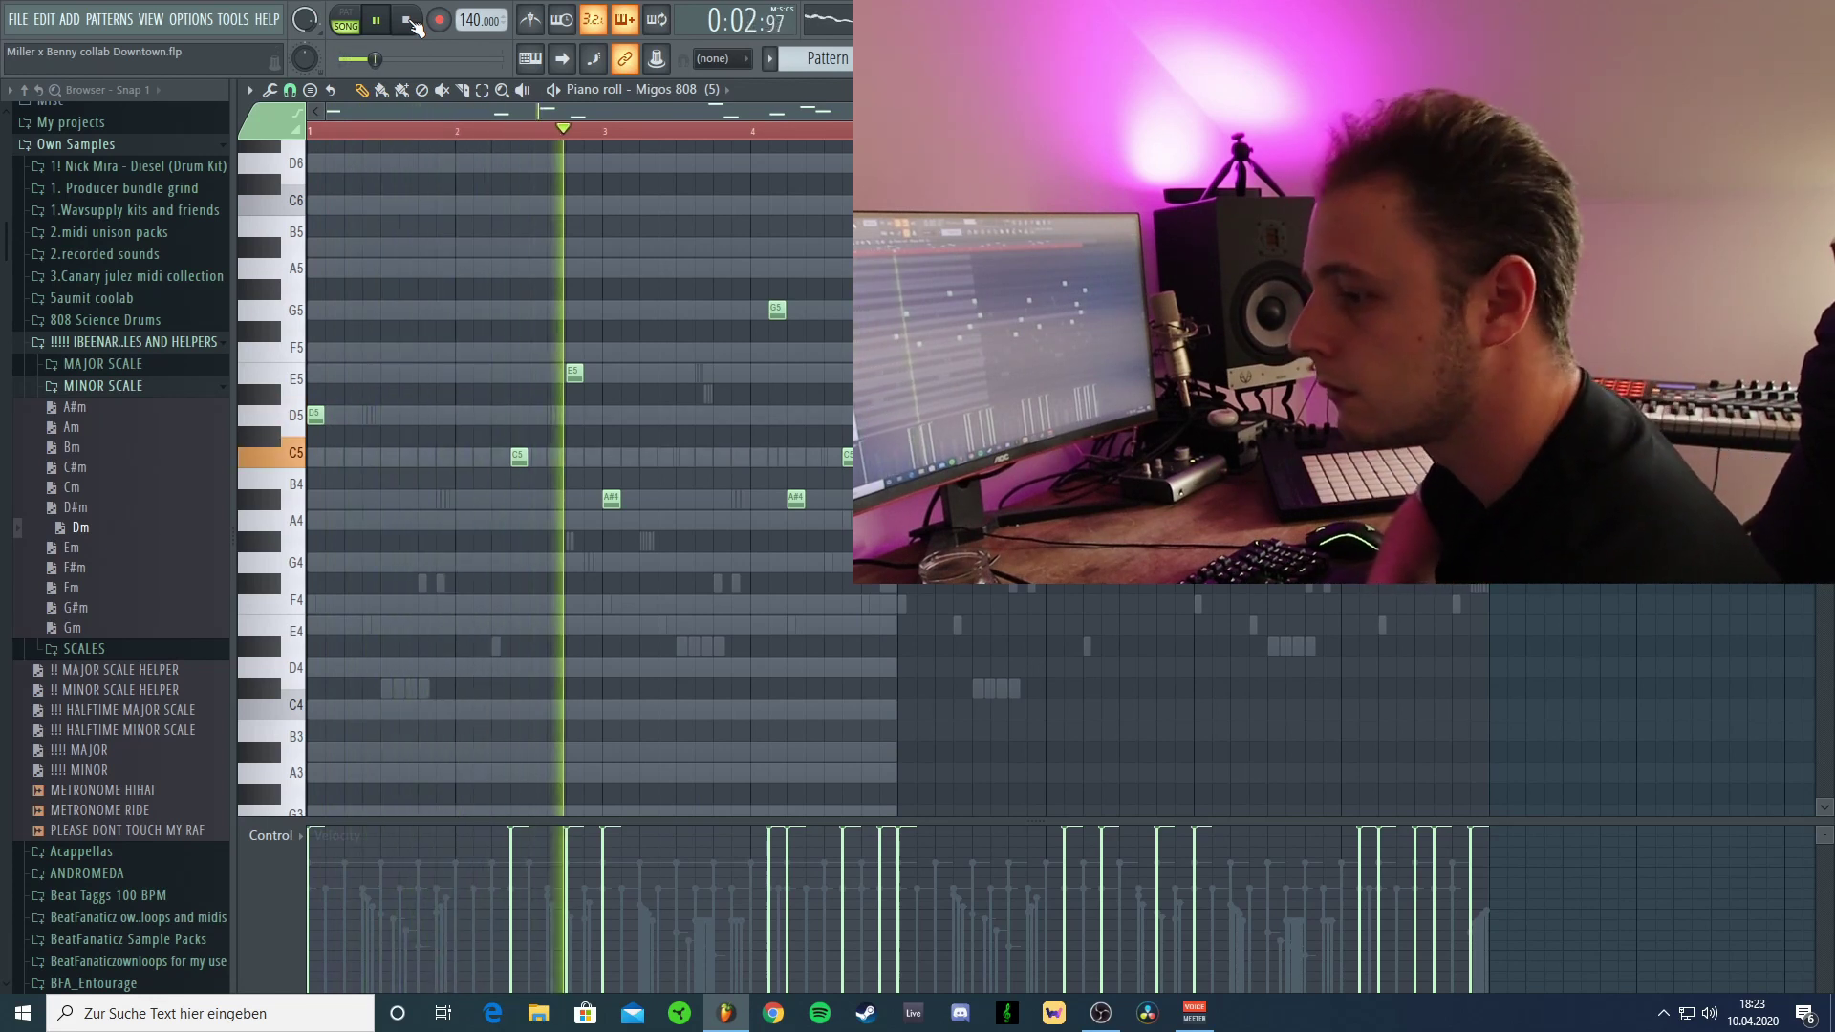
Lower the Migos 808 mixer fader to about -2.7 dB during playback, and close the mixer and piano roll.
{"action": "key", "text": "F9"}
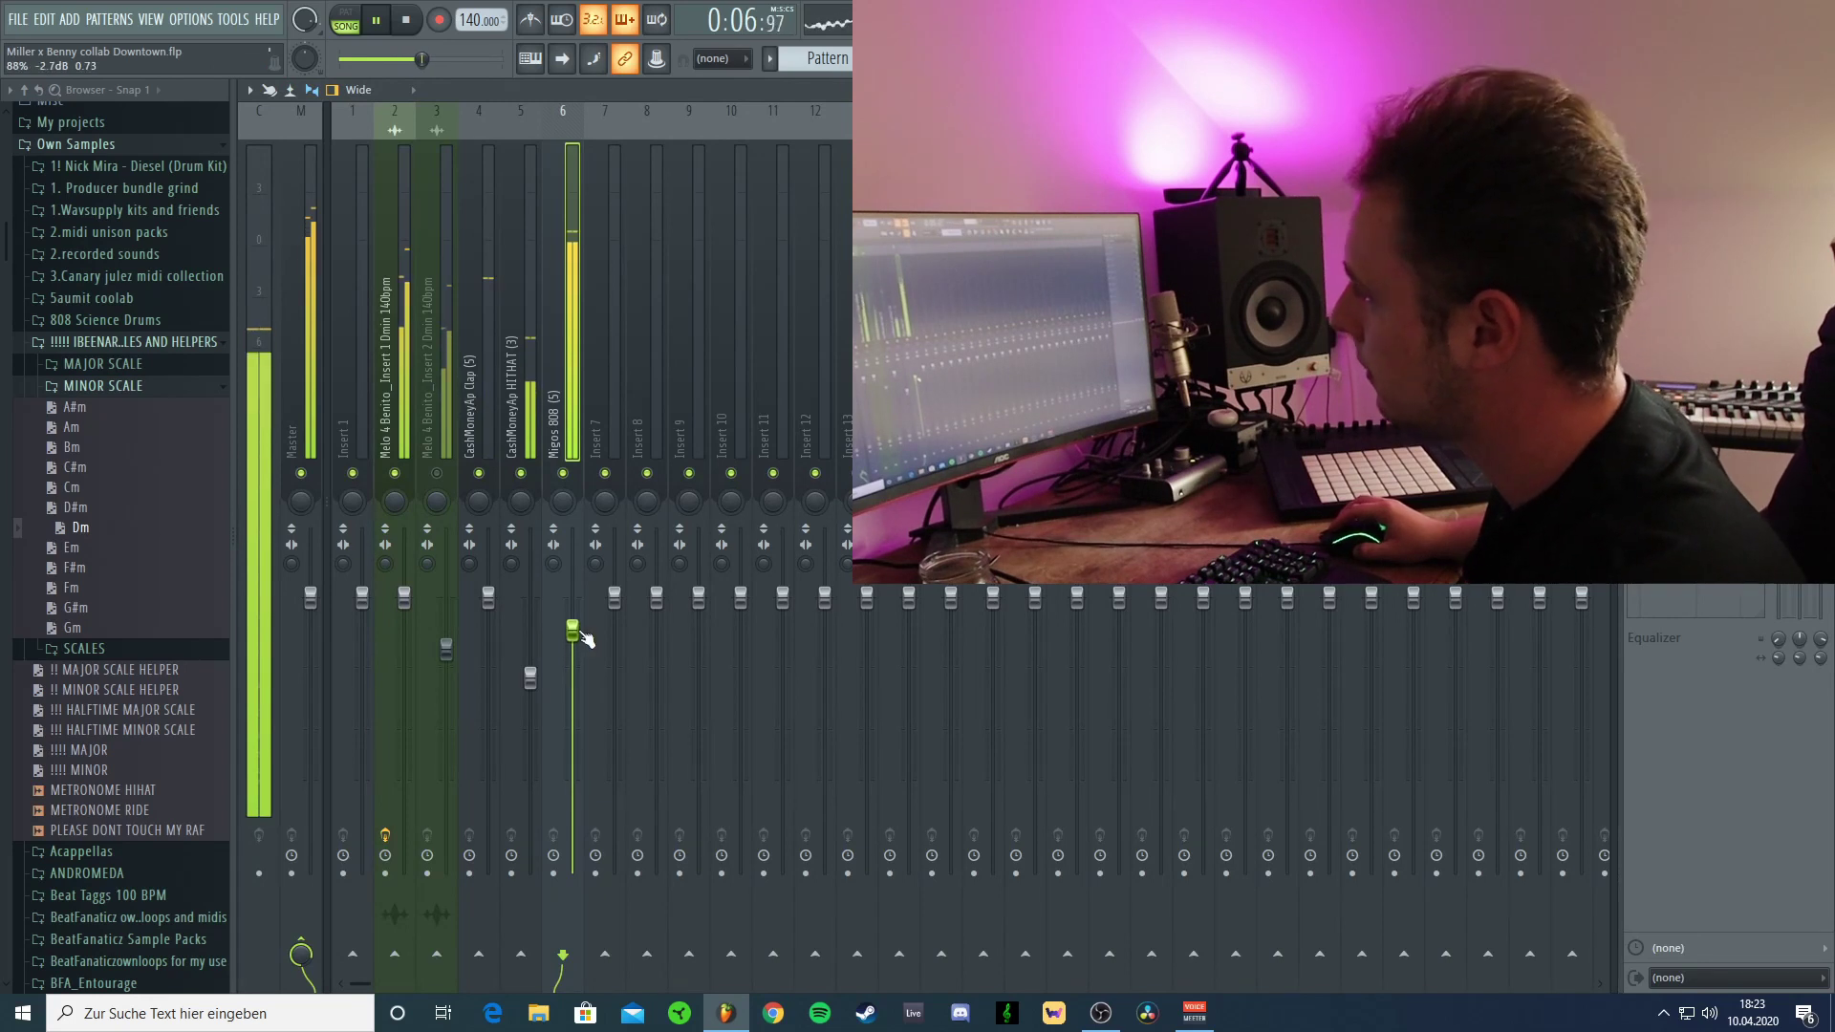
{"action": "left_click", "coordinate": [1824, 90]}
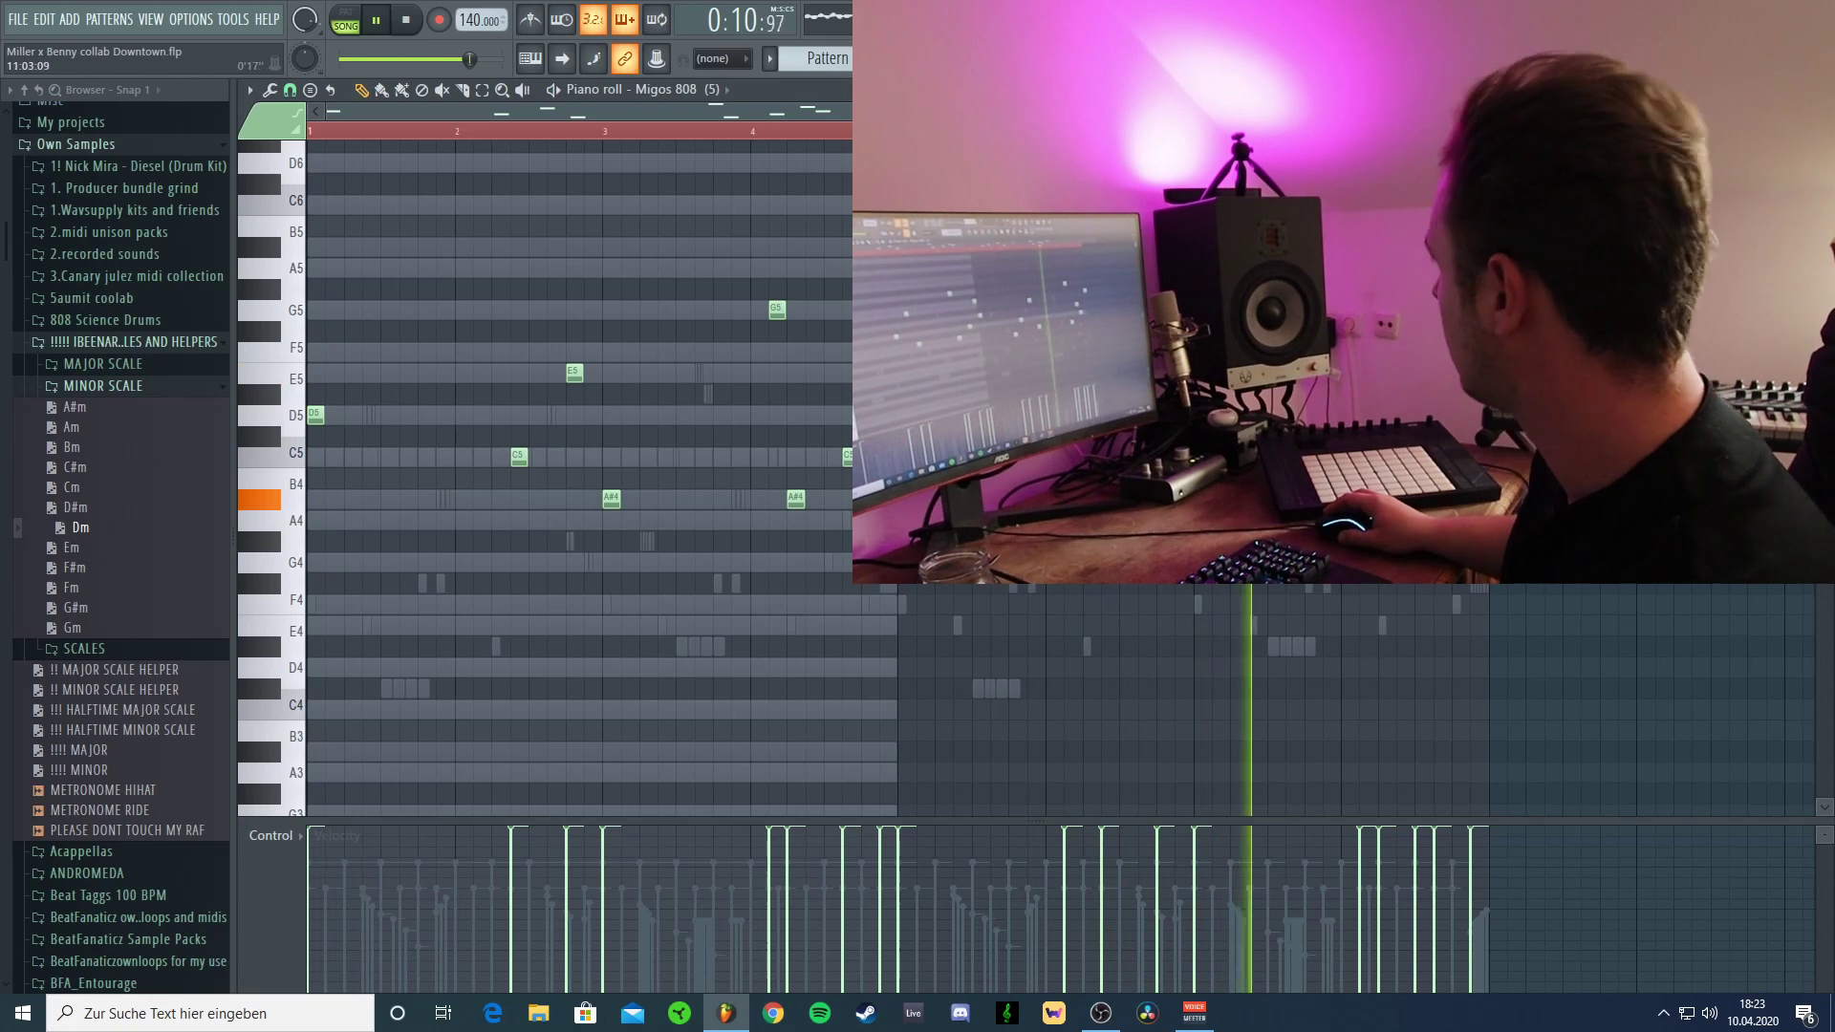
{"action": "left_click", "coordinate": [1824, 90]}
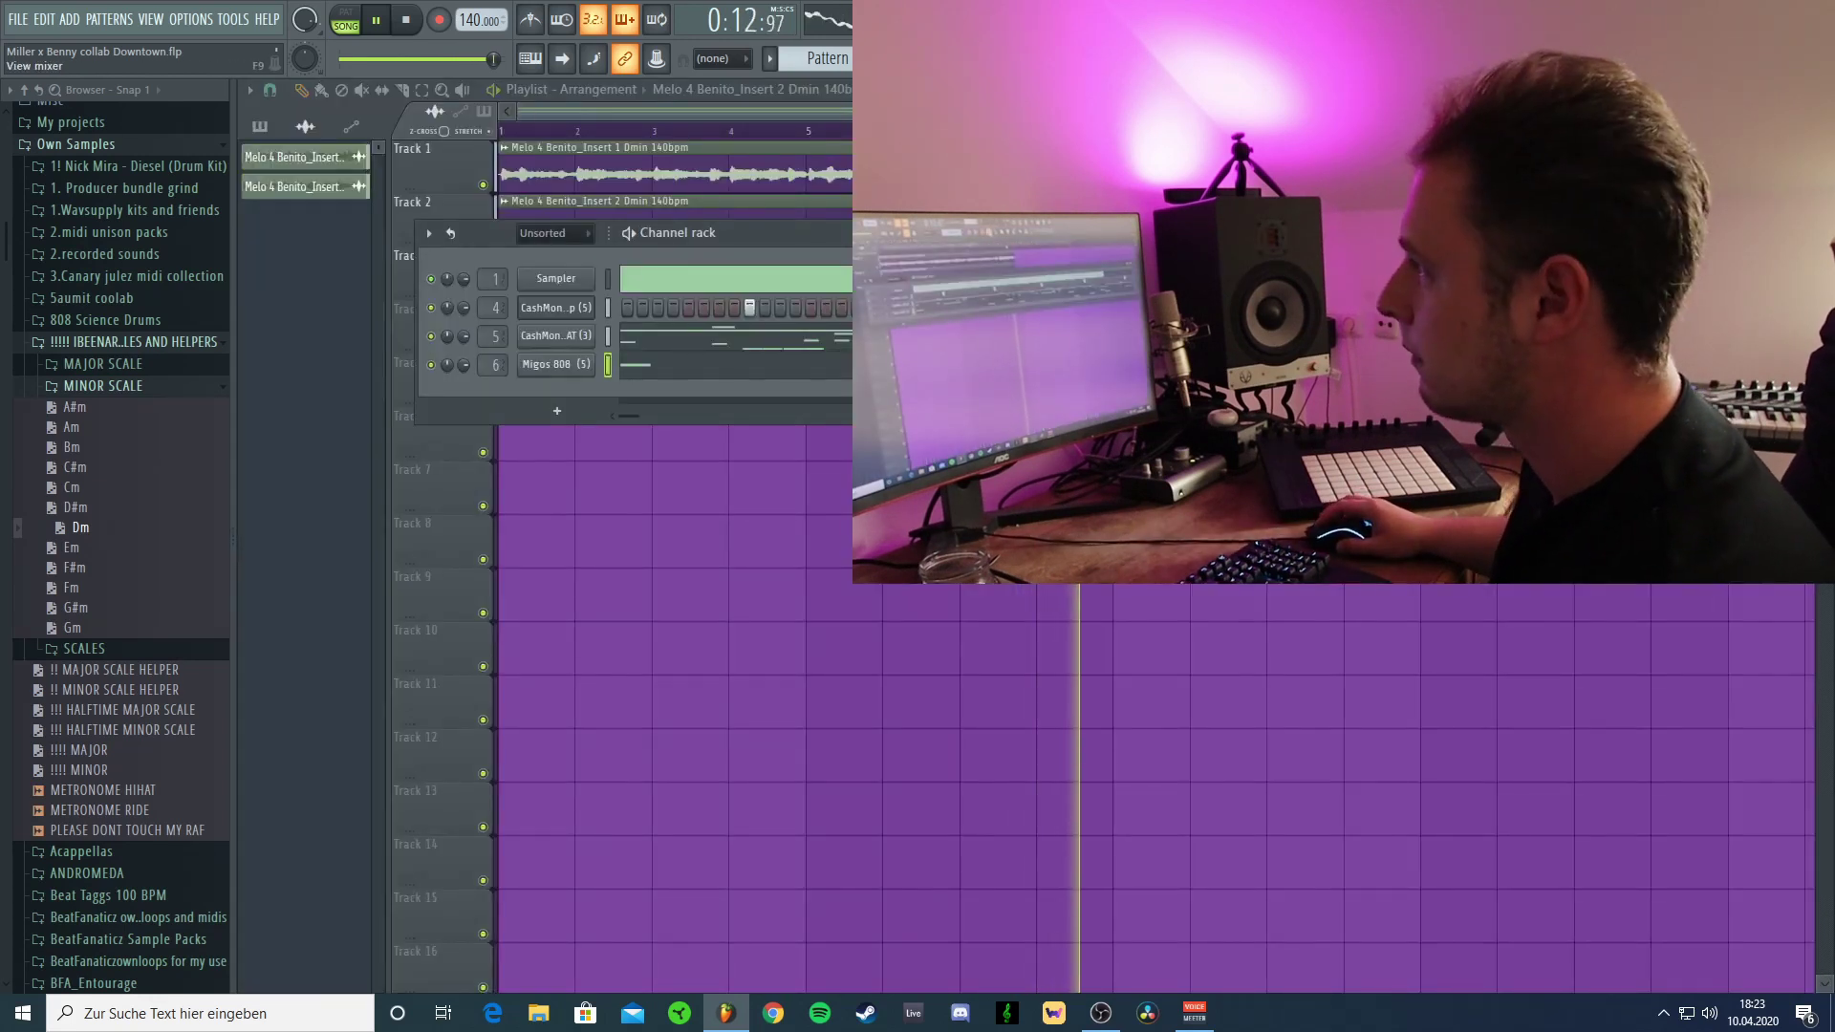
{"action": "key", "text": "F9"}
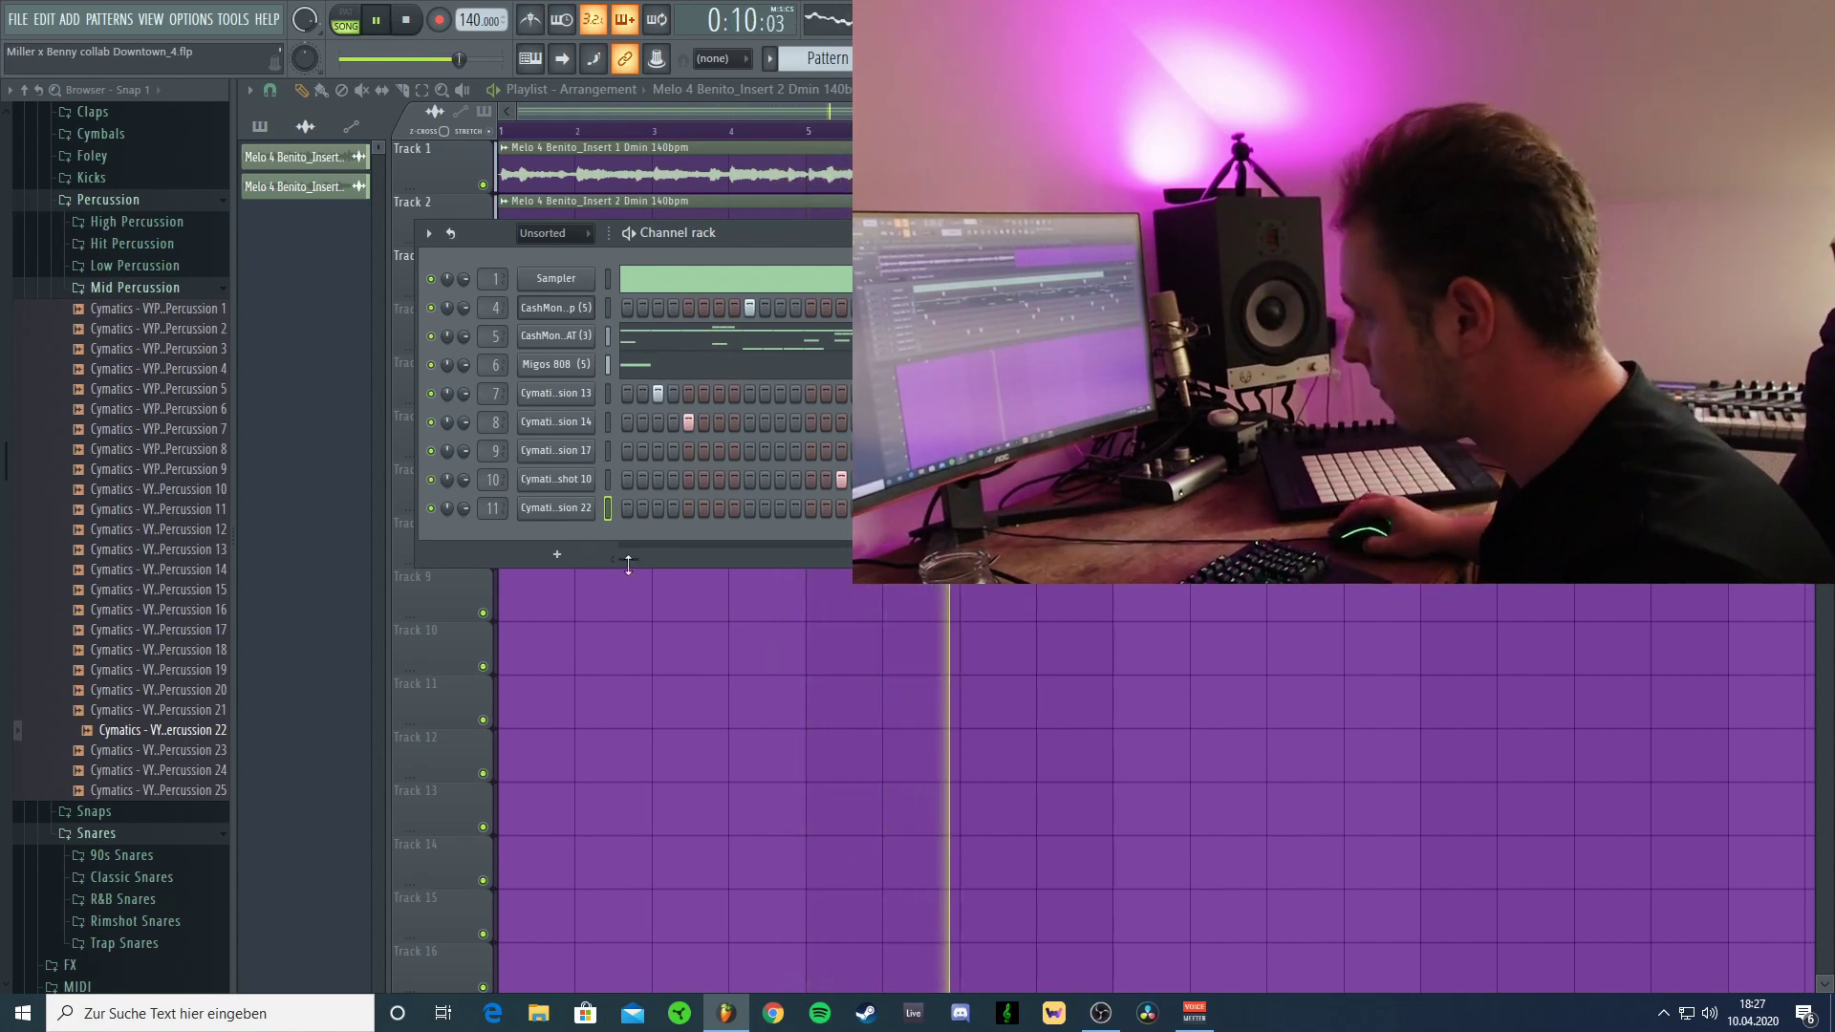
{"action": "left_click_drag", "start_coordinate": [633, 560], "coordinate": [676, 570]}
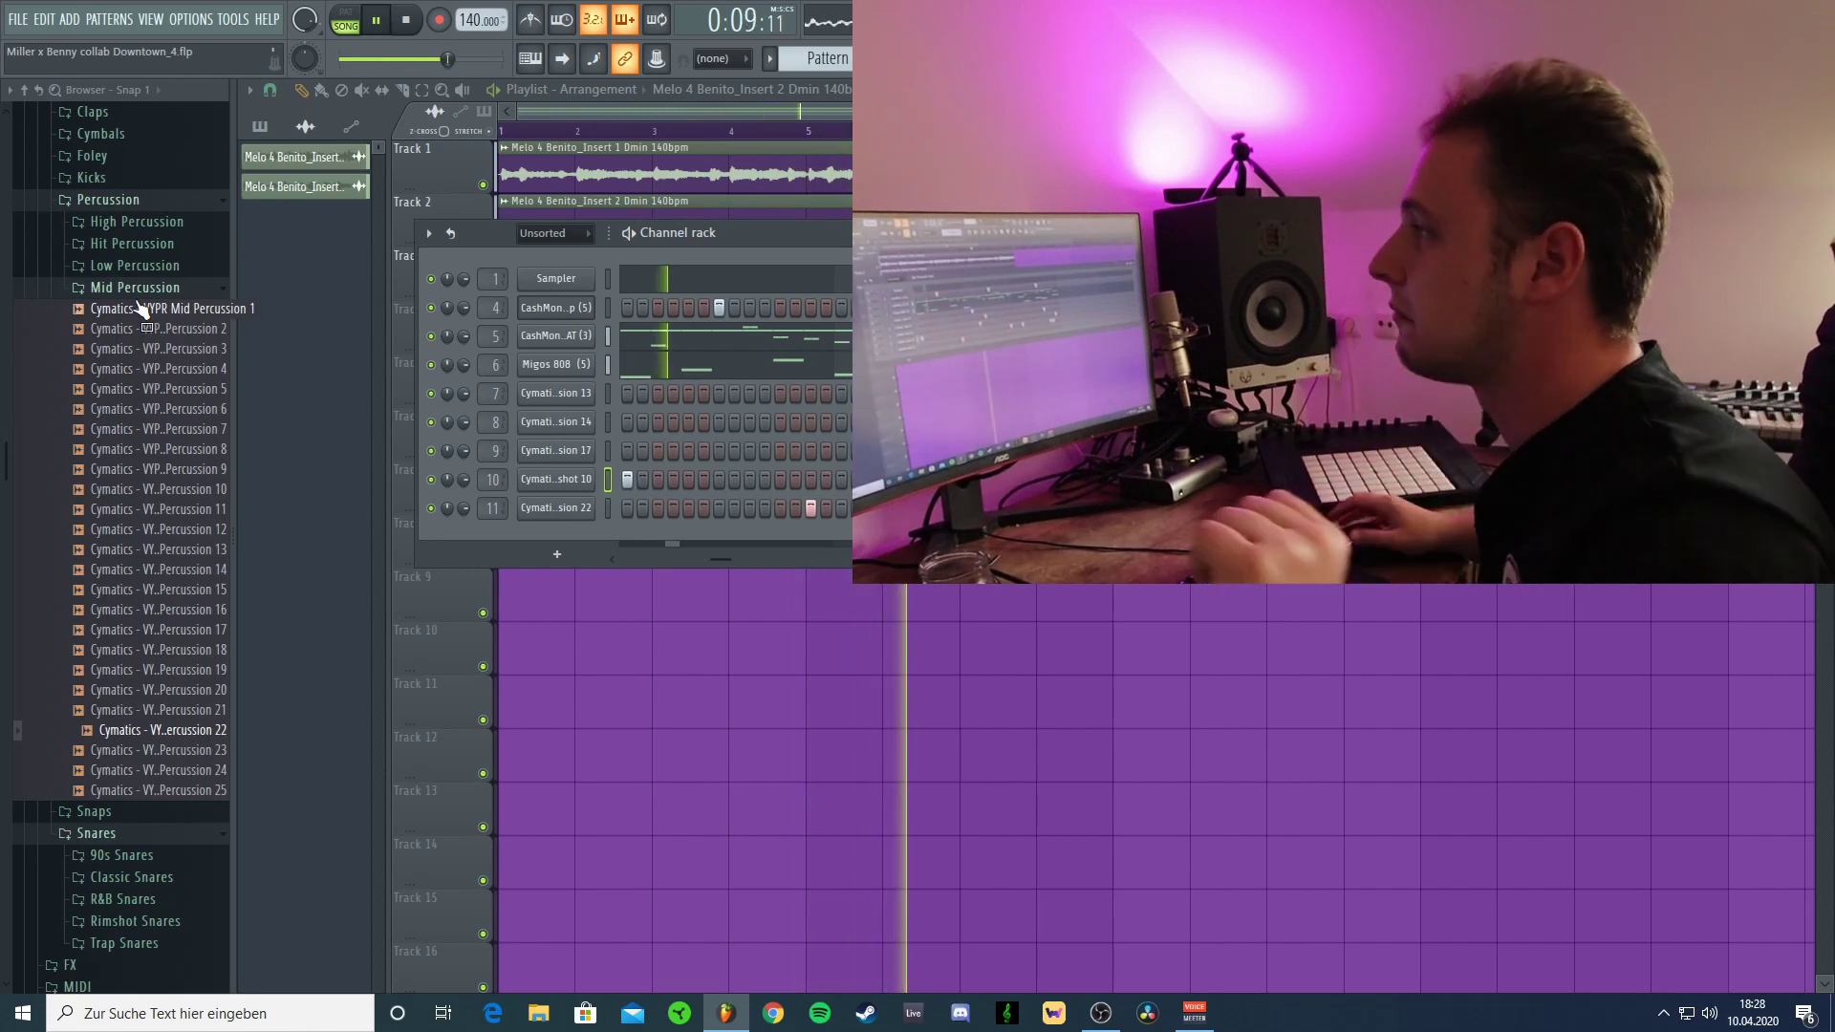
Add Knock Kick from mai Drum Kit 2 as a new channel, route it to mixer track 12 and close the mixer.
{"action": "scroll", "coordinate": [125, 321], "scroll_direction": "up", "scroll_amount": 4}
{"action": "scroll", "coordinate": [110, 330], "scroll_direction": "up", "scroll_amount": 15}
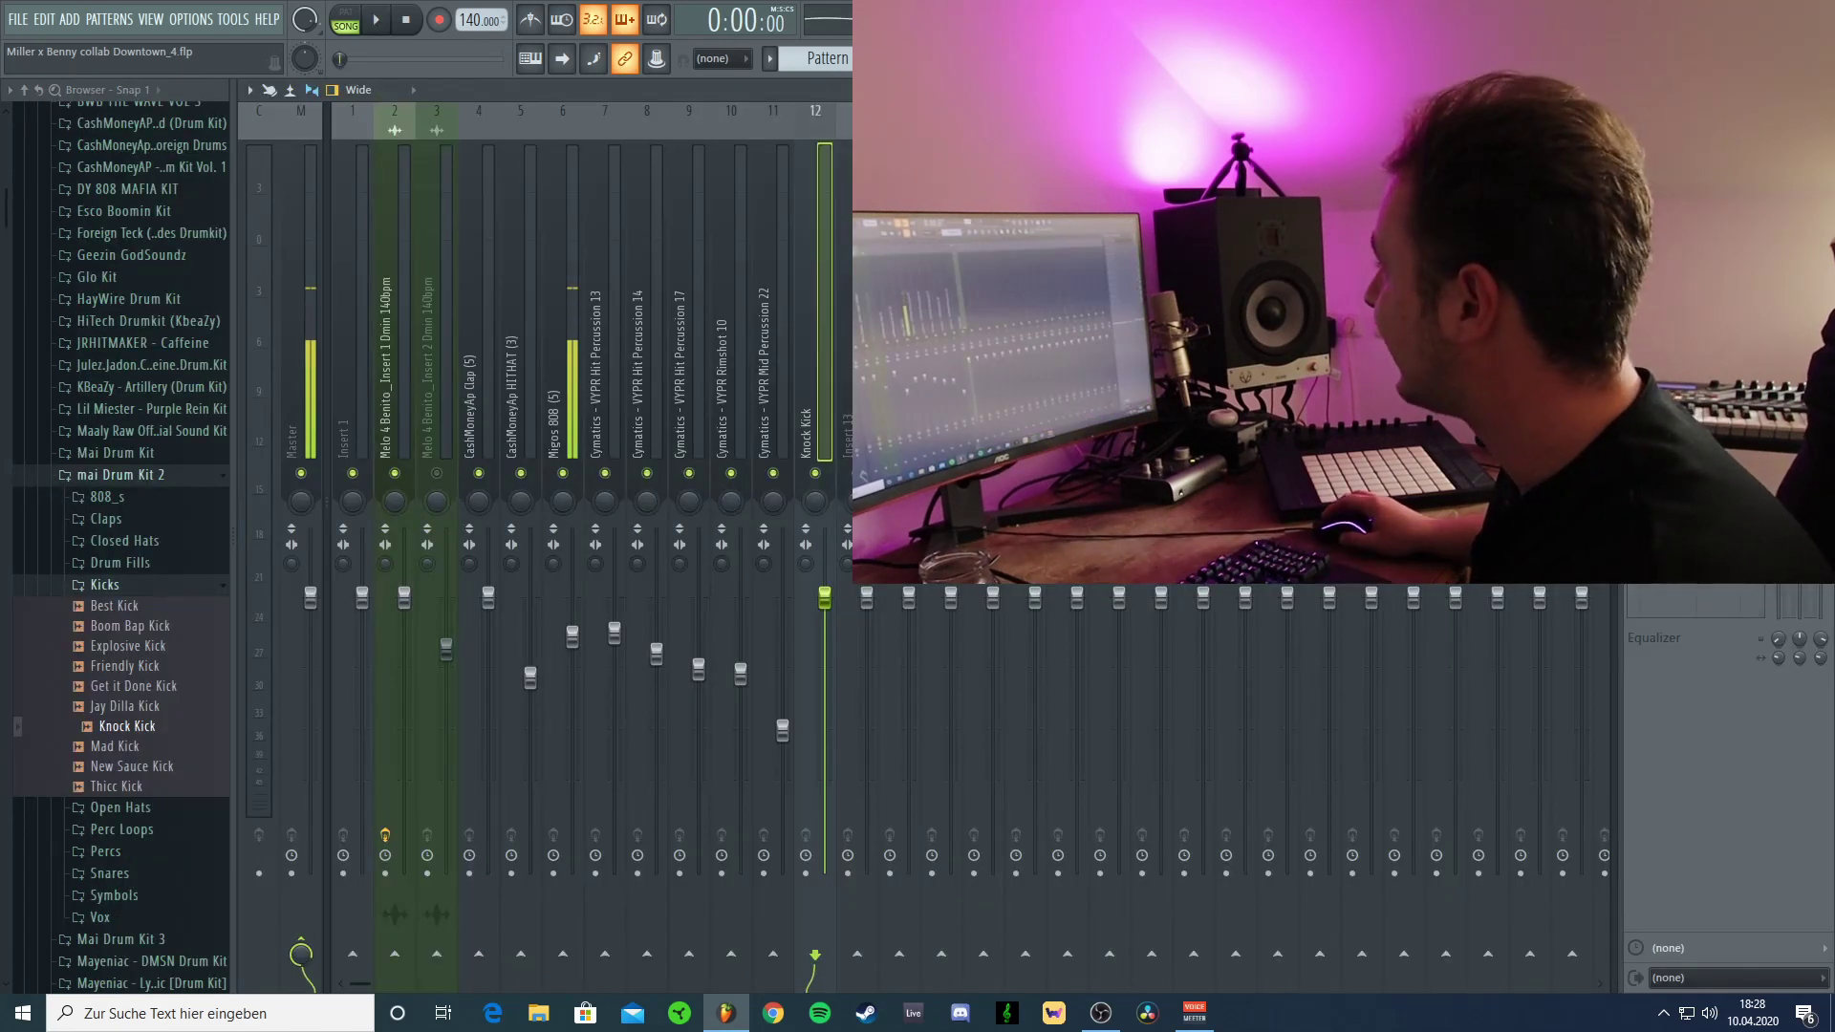
{"action": "left_click", "coordinate": [1823, 90]}
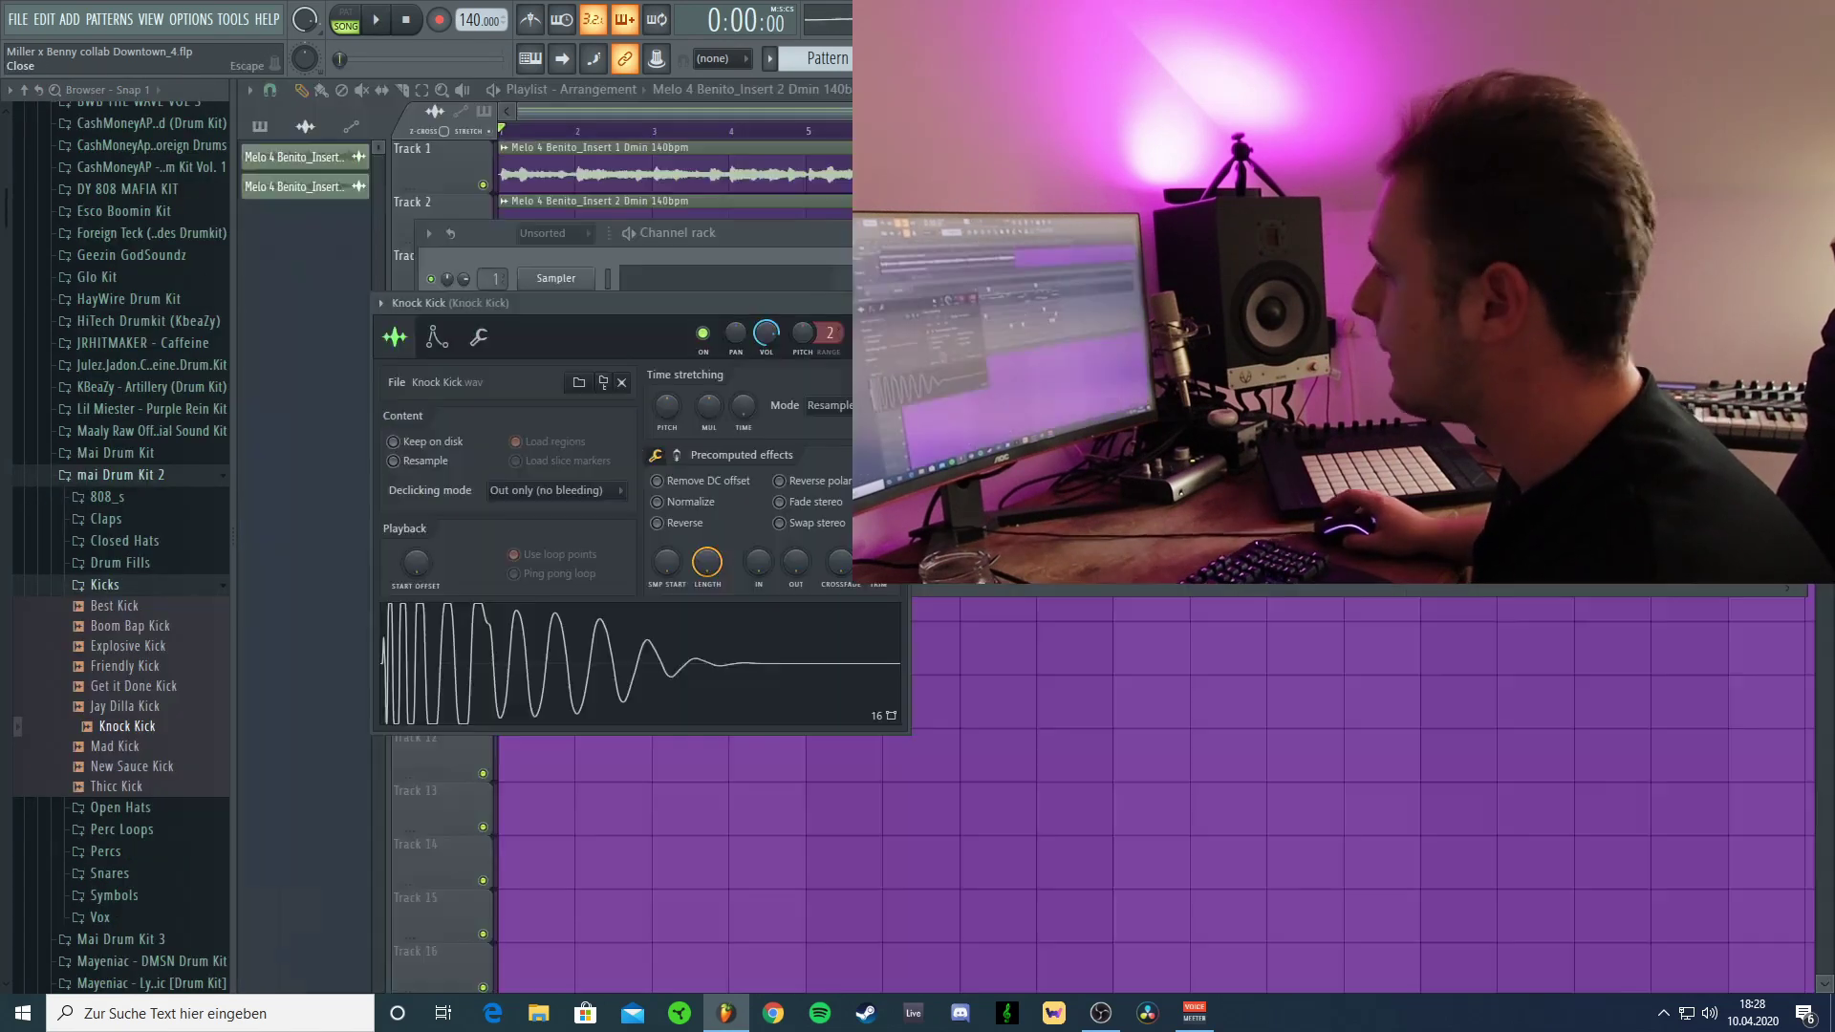
Add Migos Open Hat (1) from the Open Hats folder of the Migos V1 drum kit as a new channel.
{"action": "left_click", "coordinate": [132, 590]}
{"action": "left_click", "coordinate": [116, 475]}
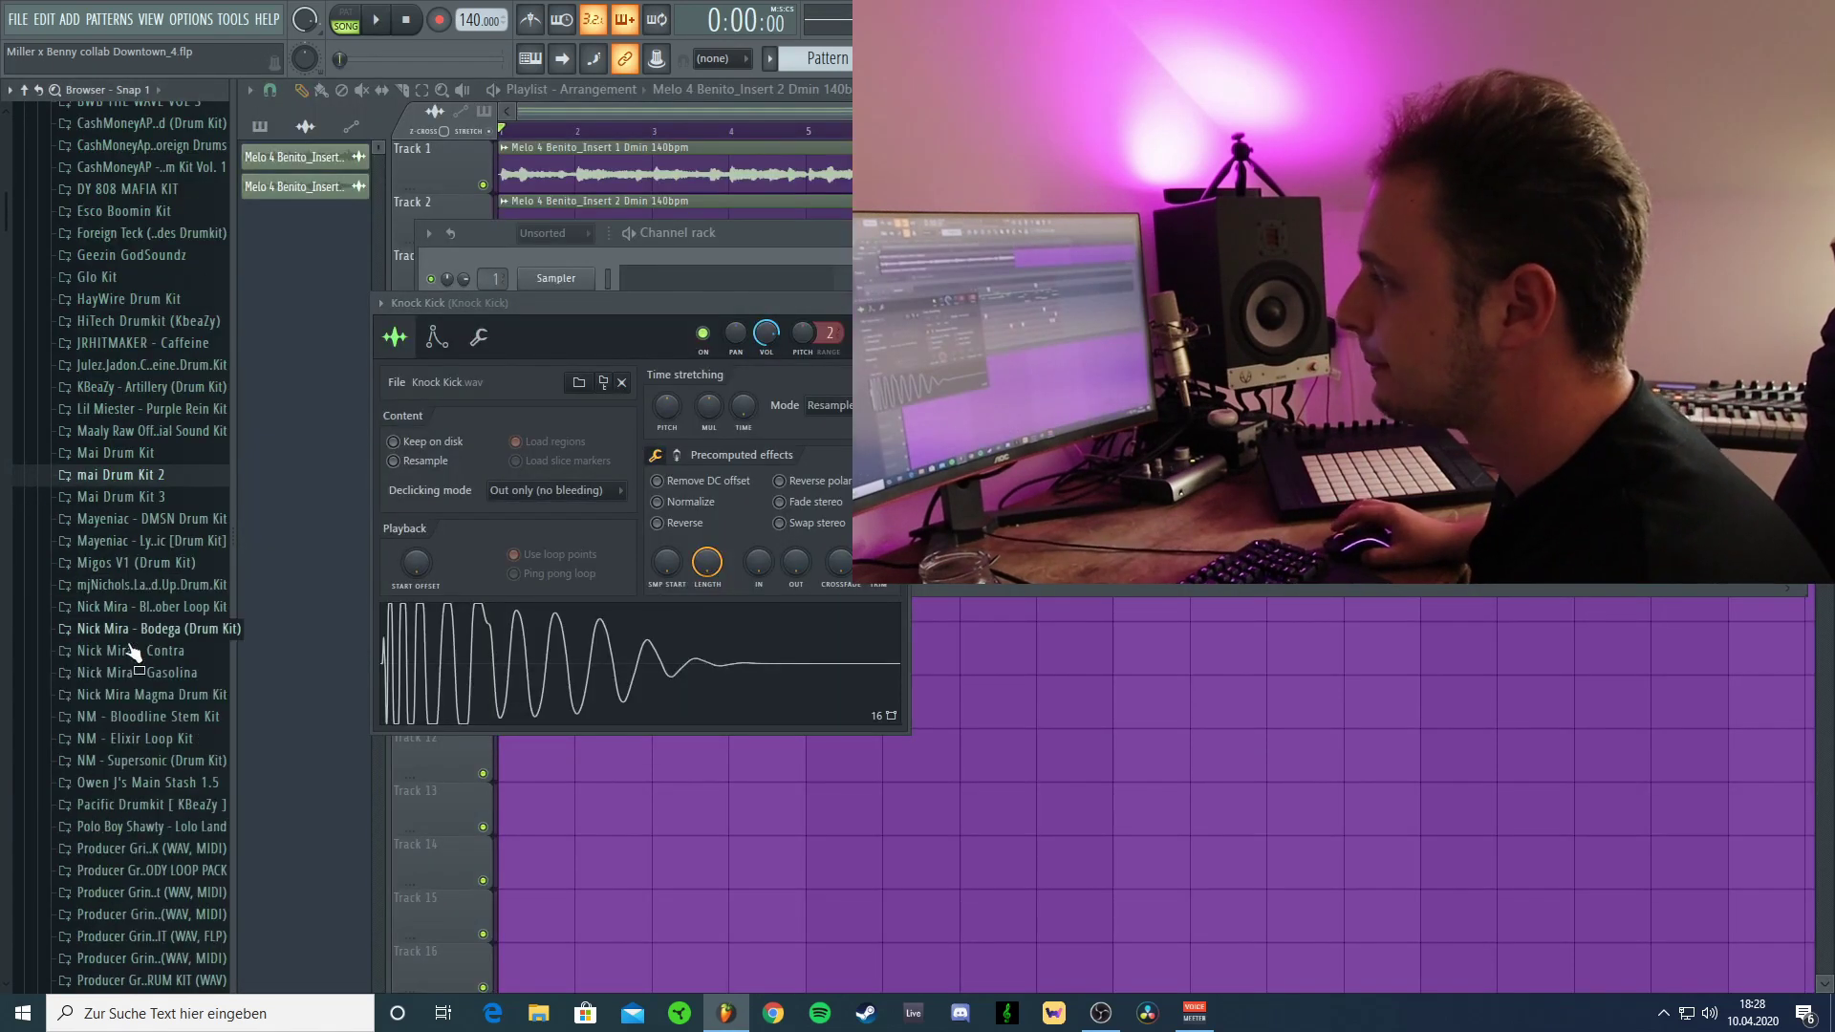
{"action": "left_click_drag", "start_coordinate": [160, 700], "coordinate": [152, 585]}
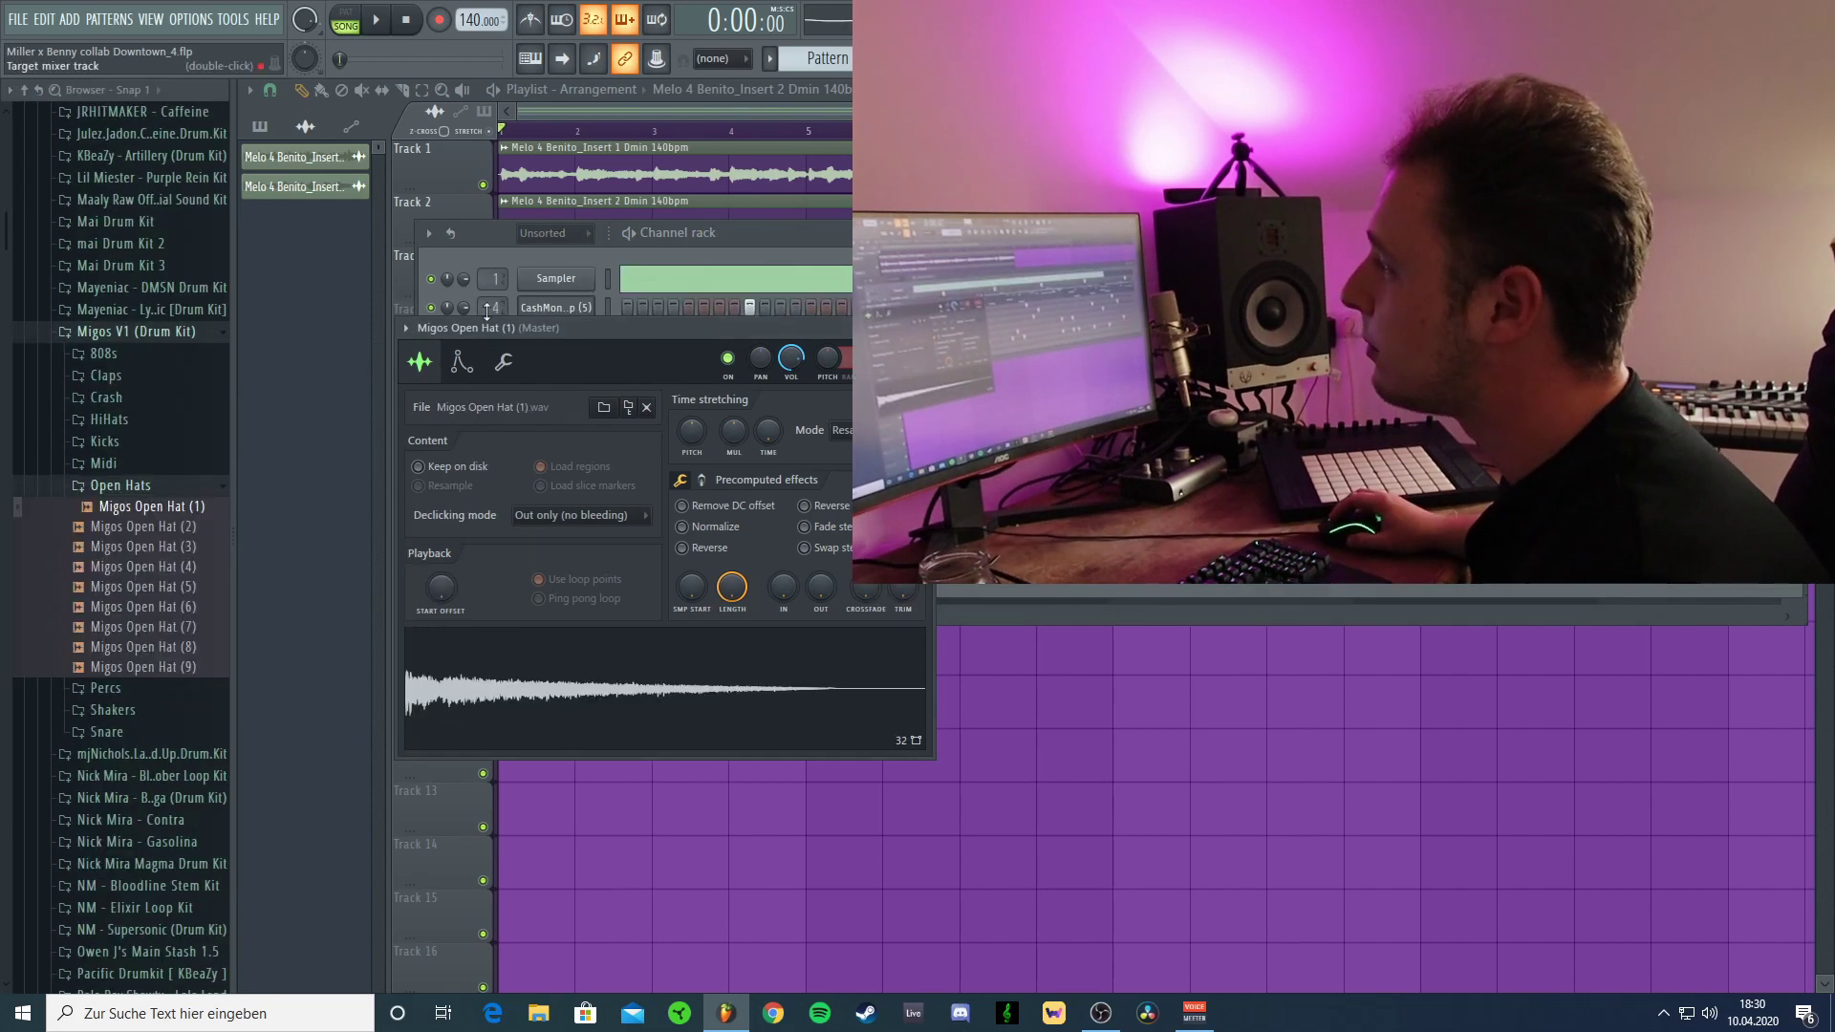
Enable the volume envelope for Migos Open Hat (1) and set it to cut itself with cut group 8.
{"action": "left_click", "coordinate": [461, 361]}
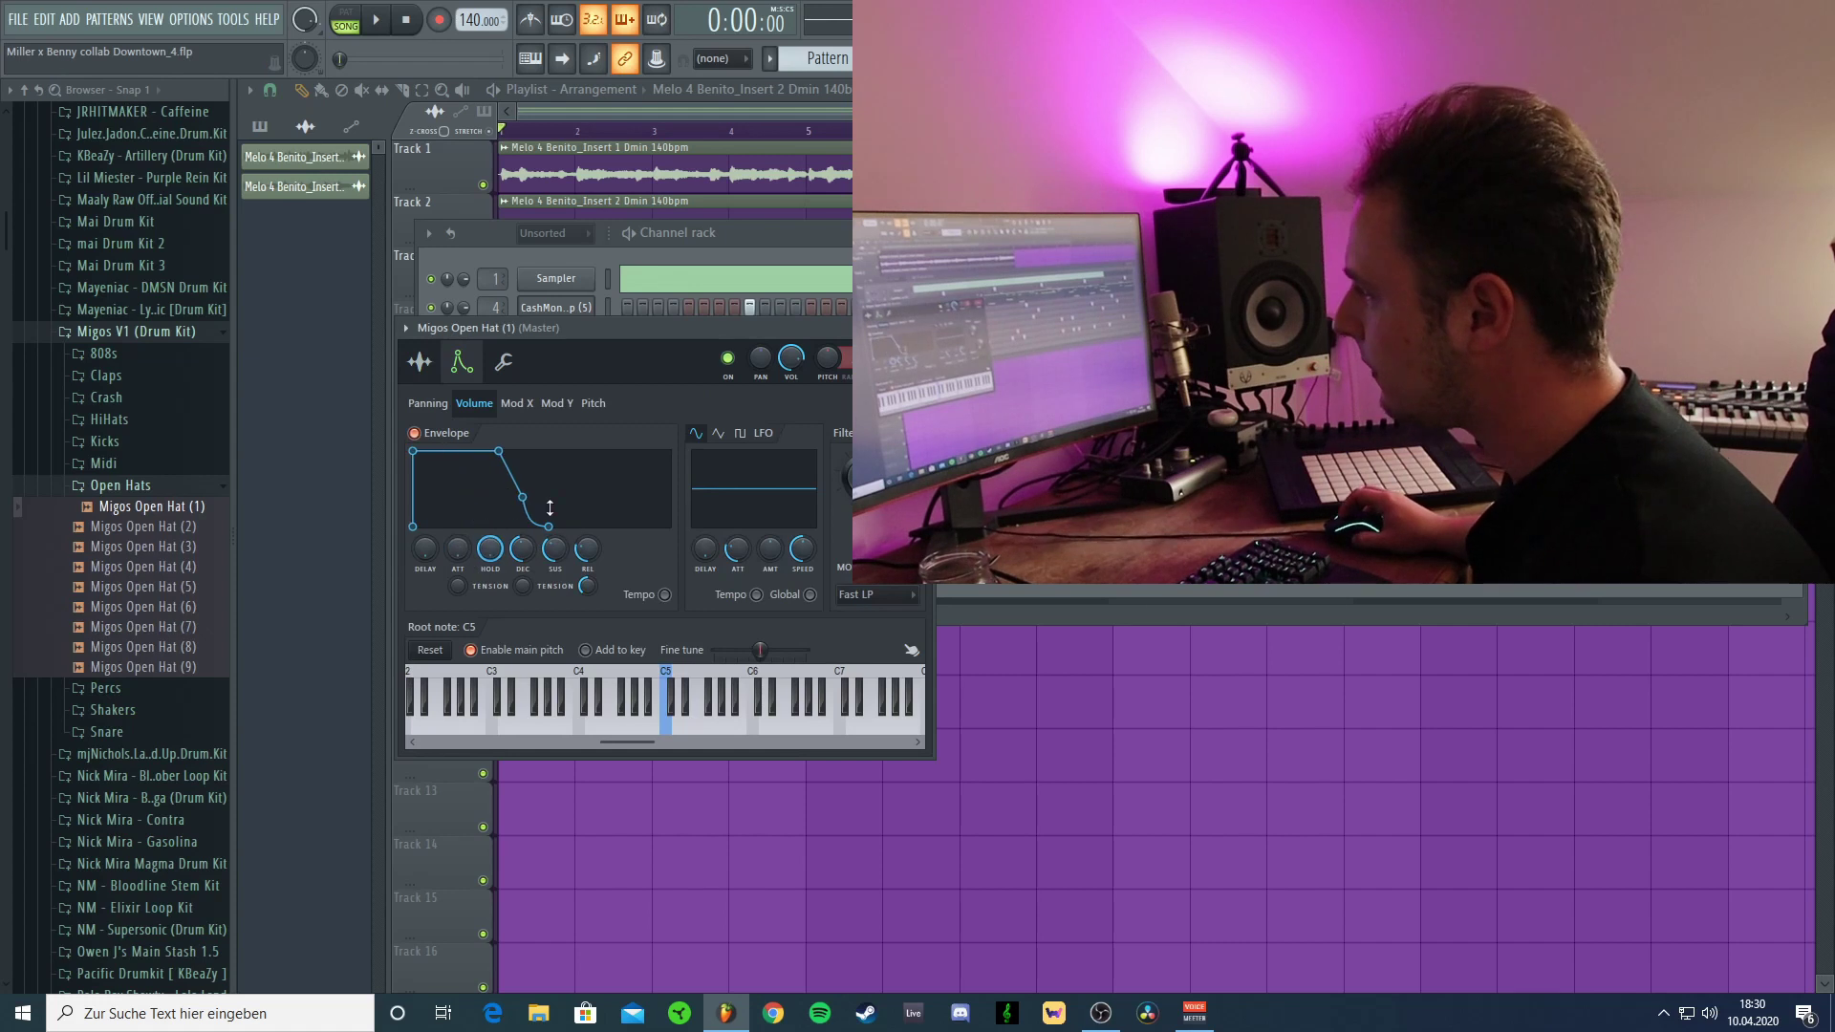
{"action": "left_click", "coordinate": [504, 366]}
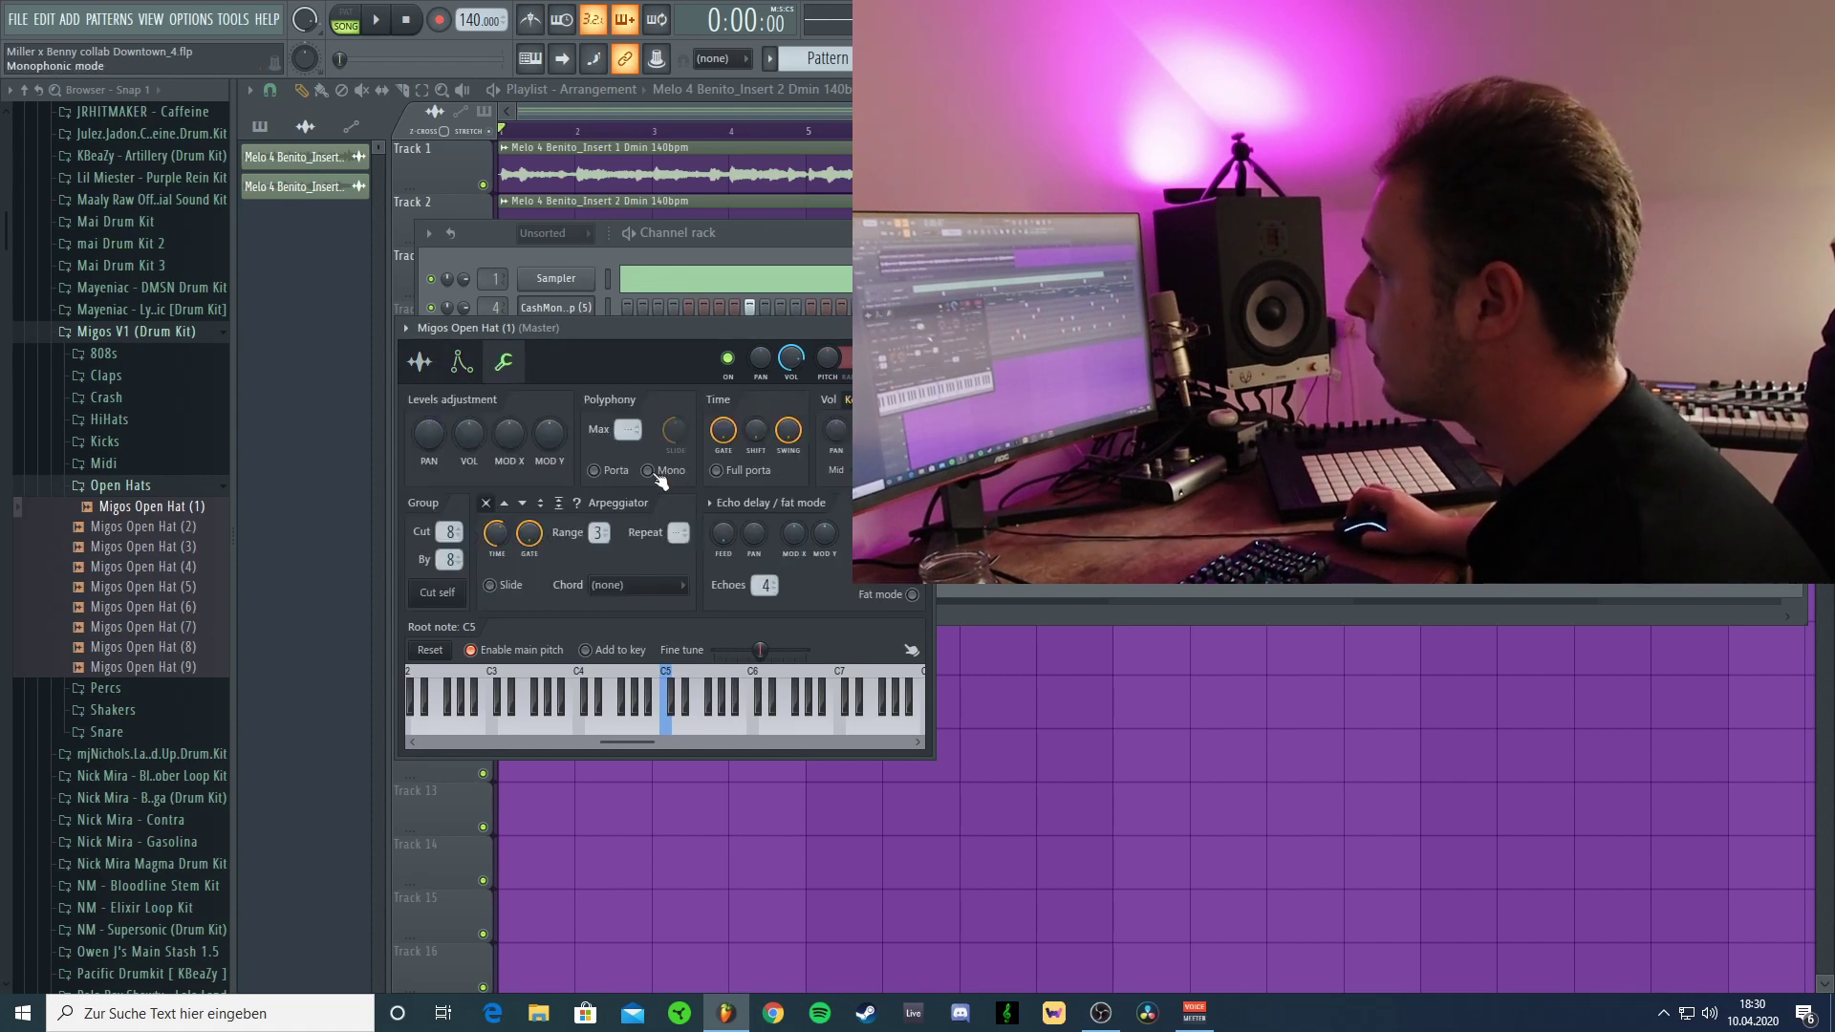
{"action": "left_click", "coordinate": [419, 362]}
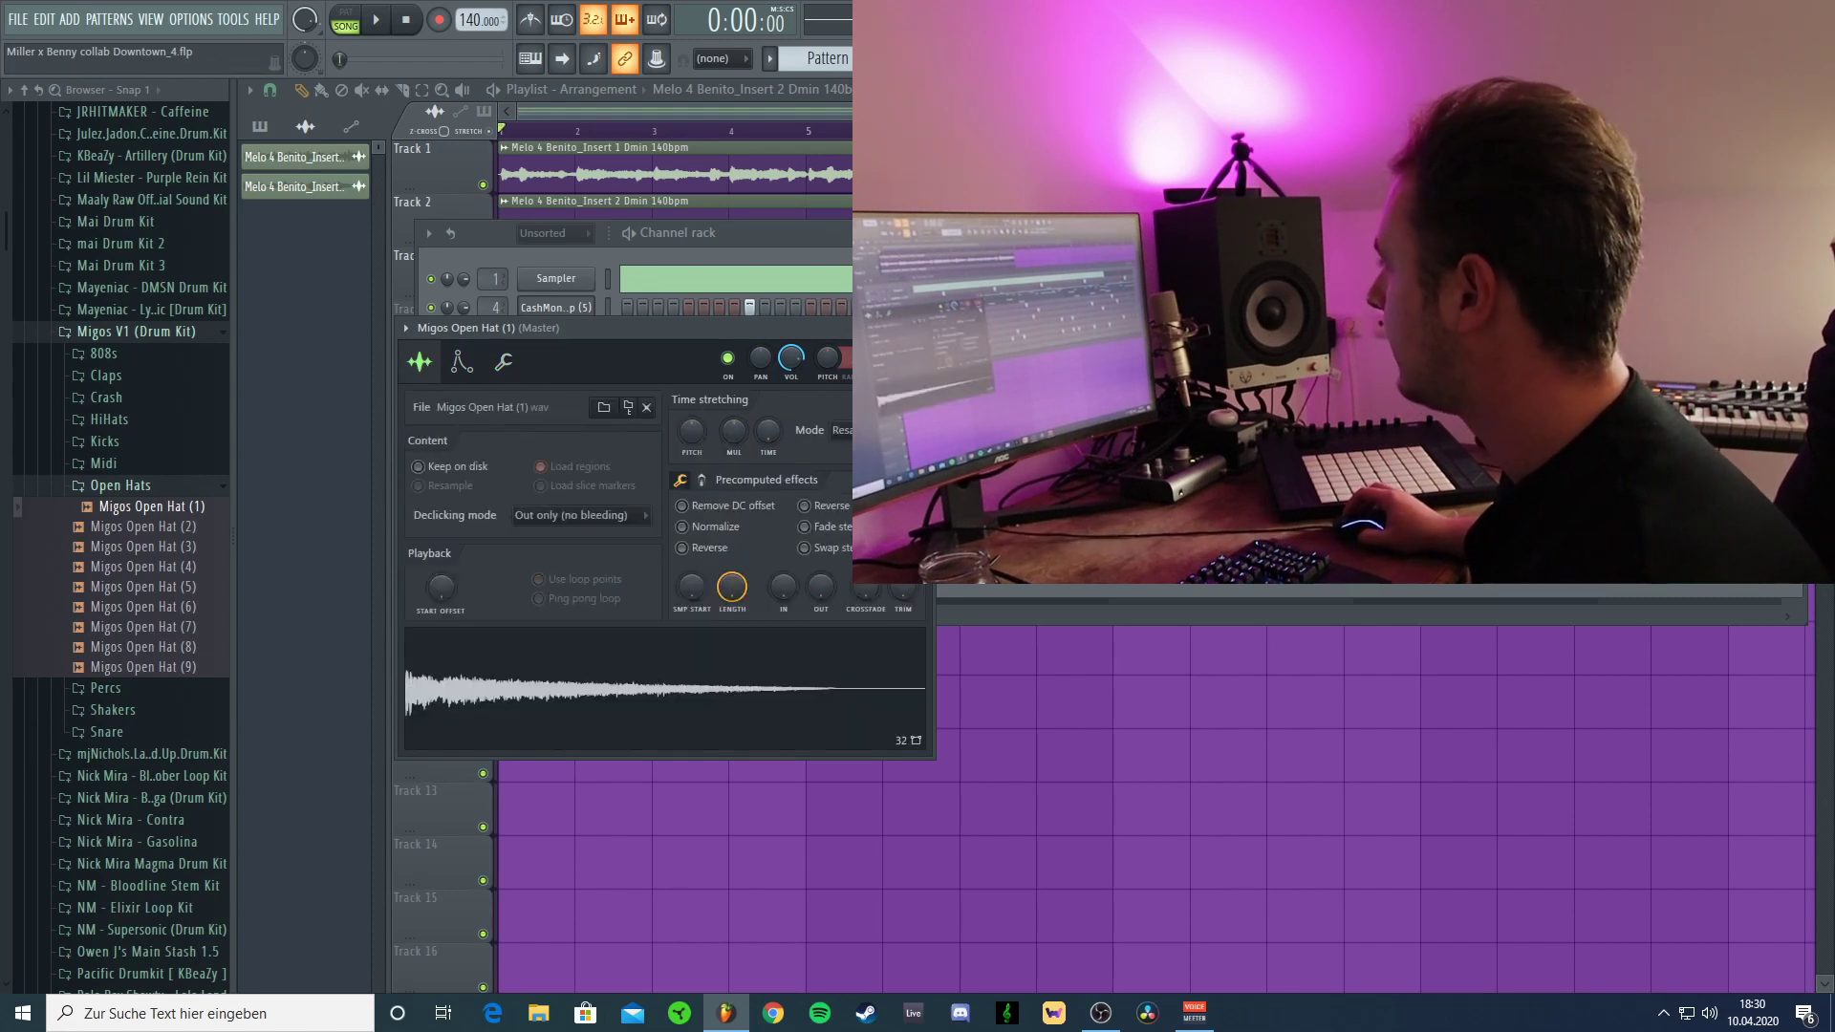
Route Migos Open Hat (1) to mixer track 13, lower its fader, and close the mixer and the channel settings.
{"action": "key", "text": "F9"}
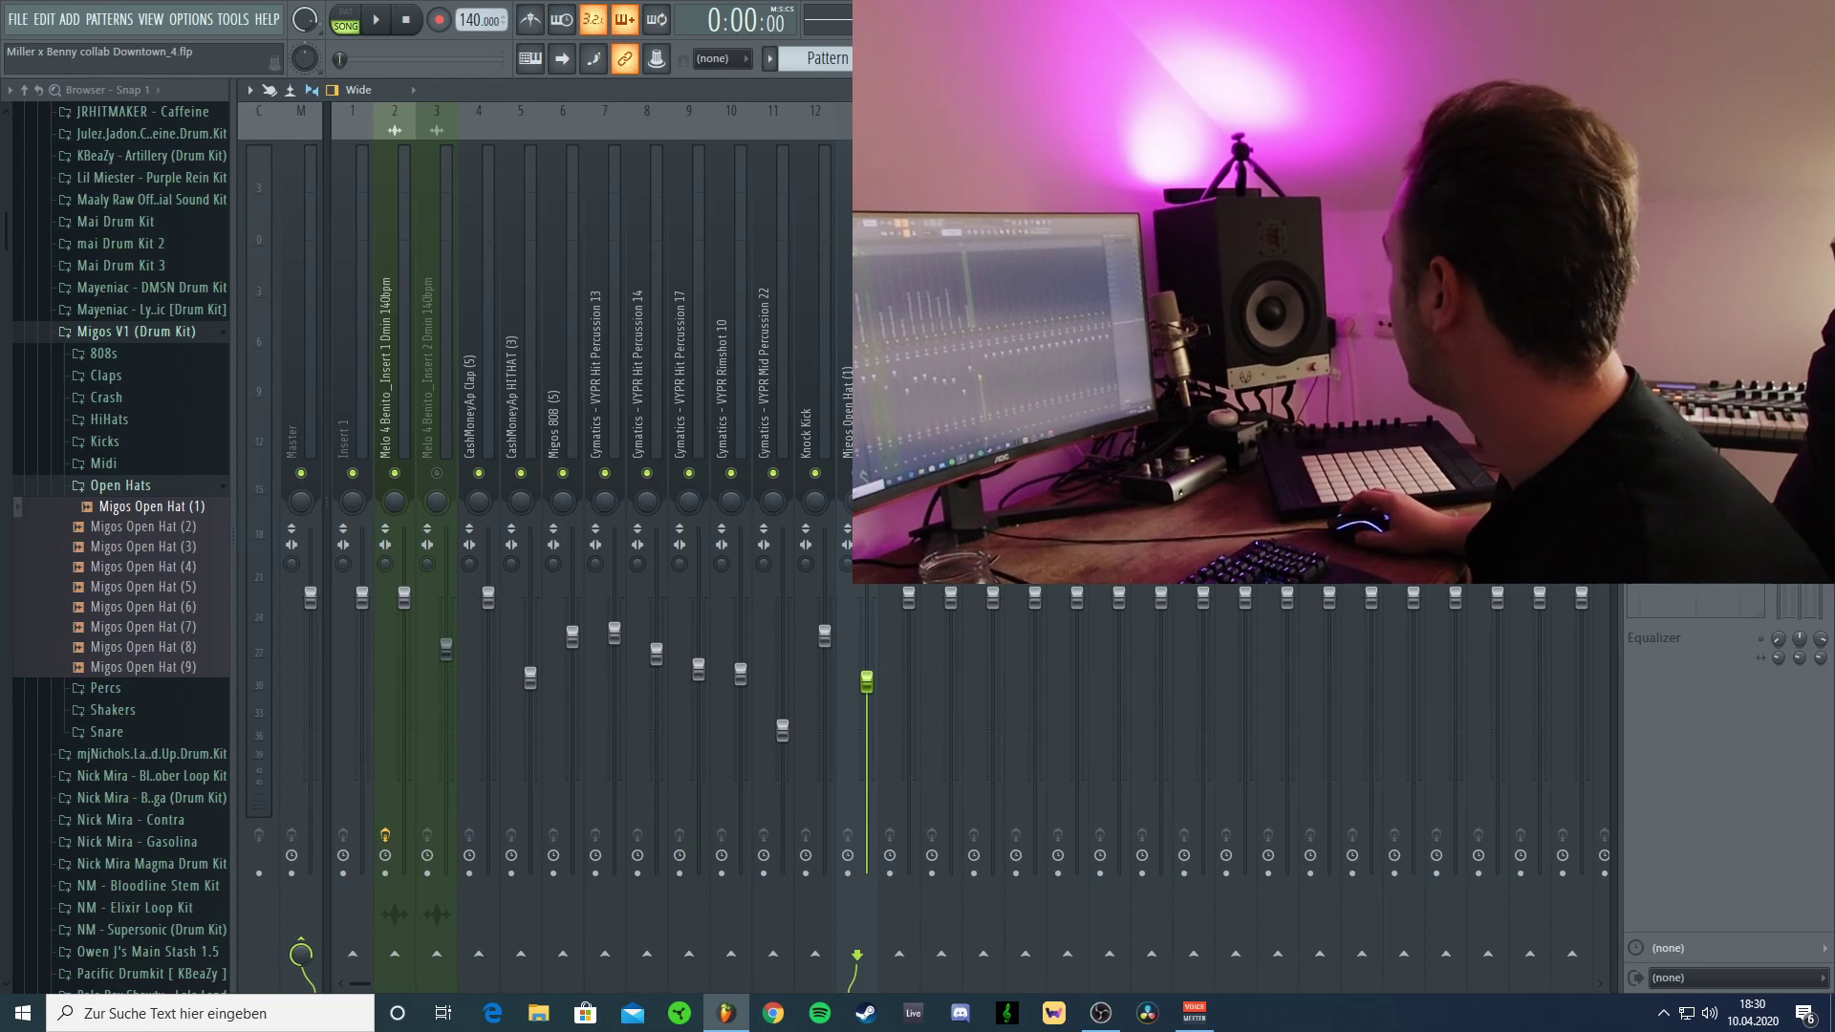
{"action": "left_click", "coordinate": [1822, 90]}
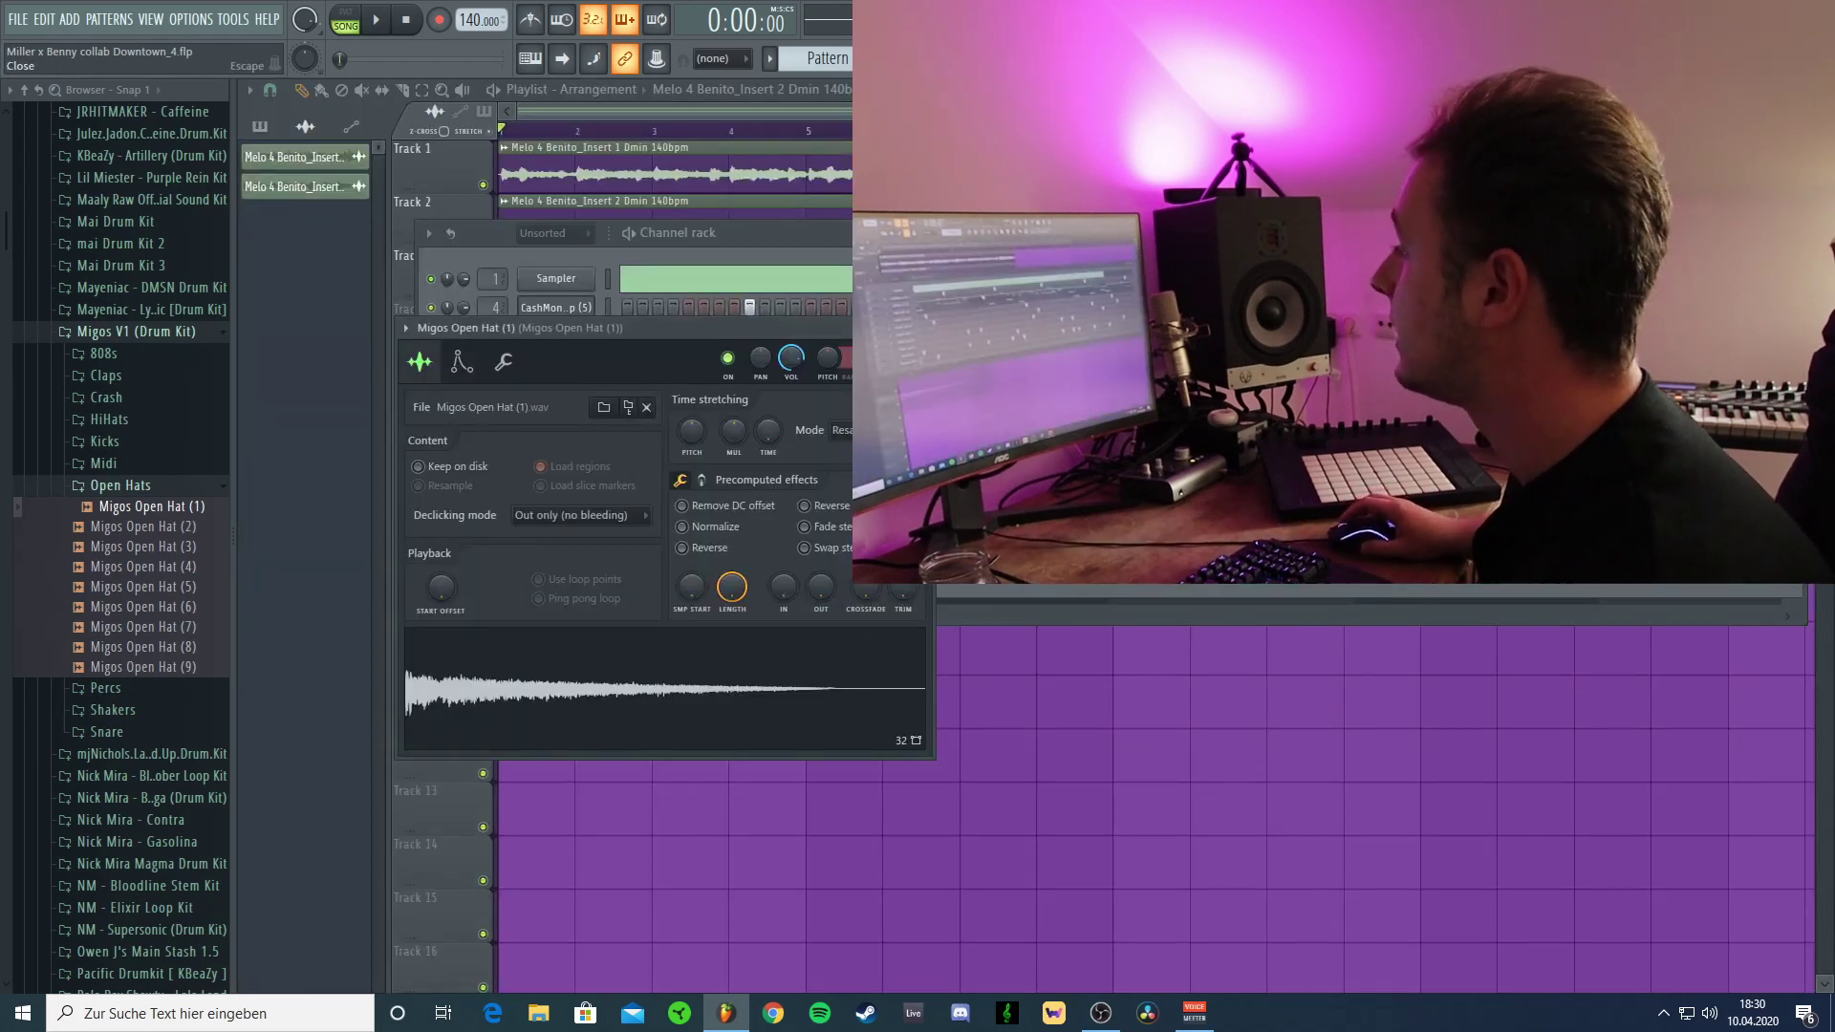
{"action": "left_click", "coordinate": [920, 327]}
Open the piano roll for Migos Open Hat (1) and draw a one-step and a two-step C5 note in bar 1.
{"action": "right_click", "coordinate": [579, 564]}
{"action": "left_click", "coordinate": [626, 566]}
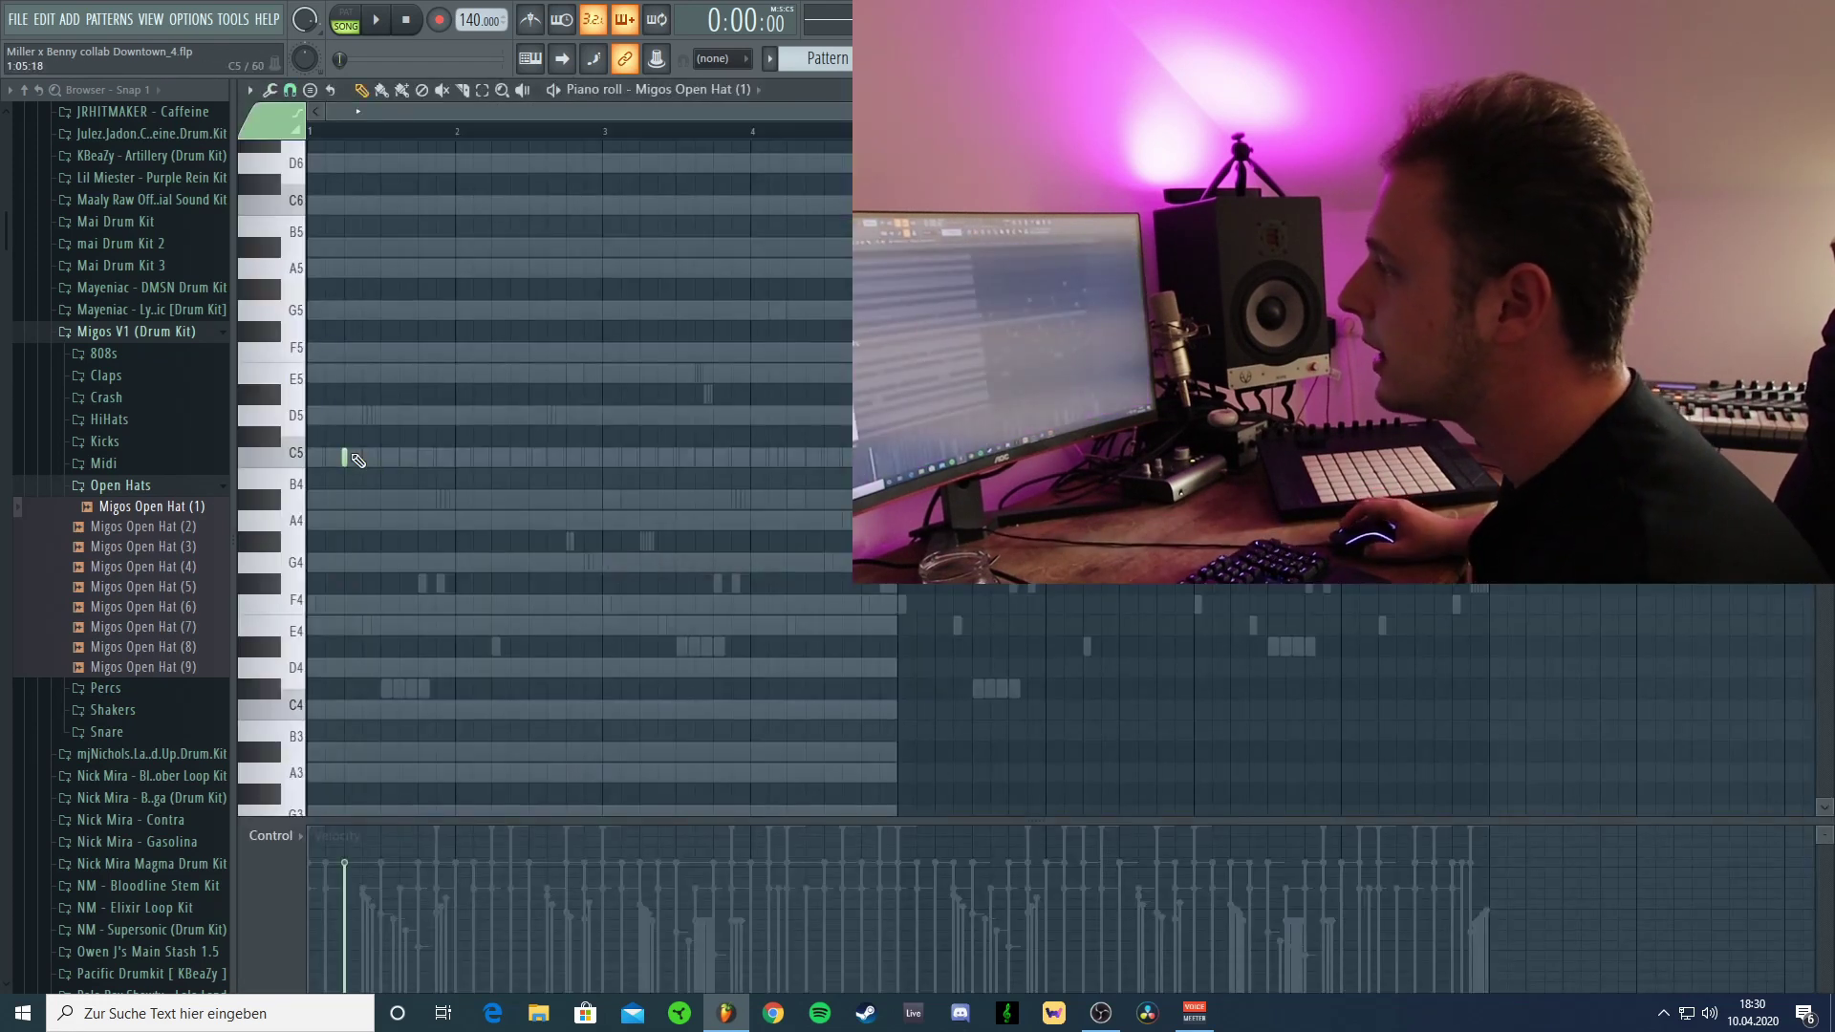
{"action": "key", "text": "space"}
{"action": "key", "text": "space"}
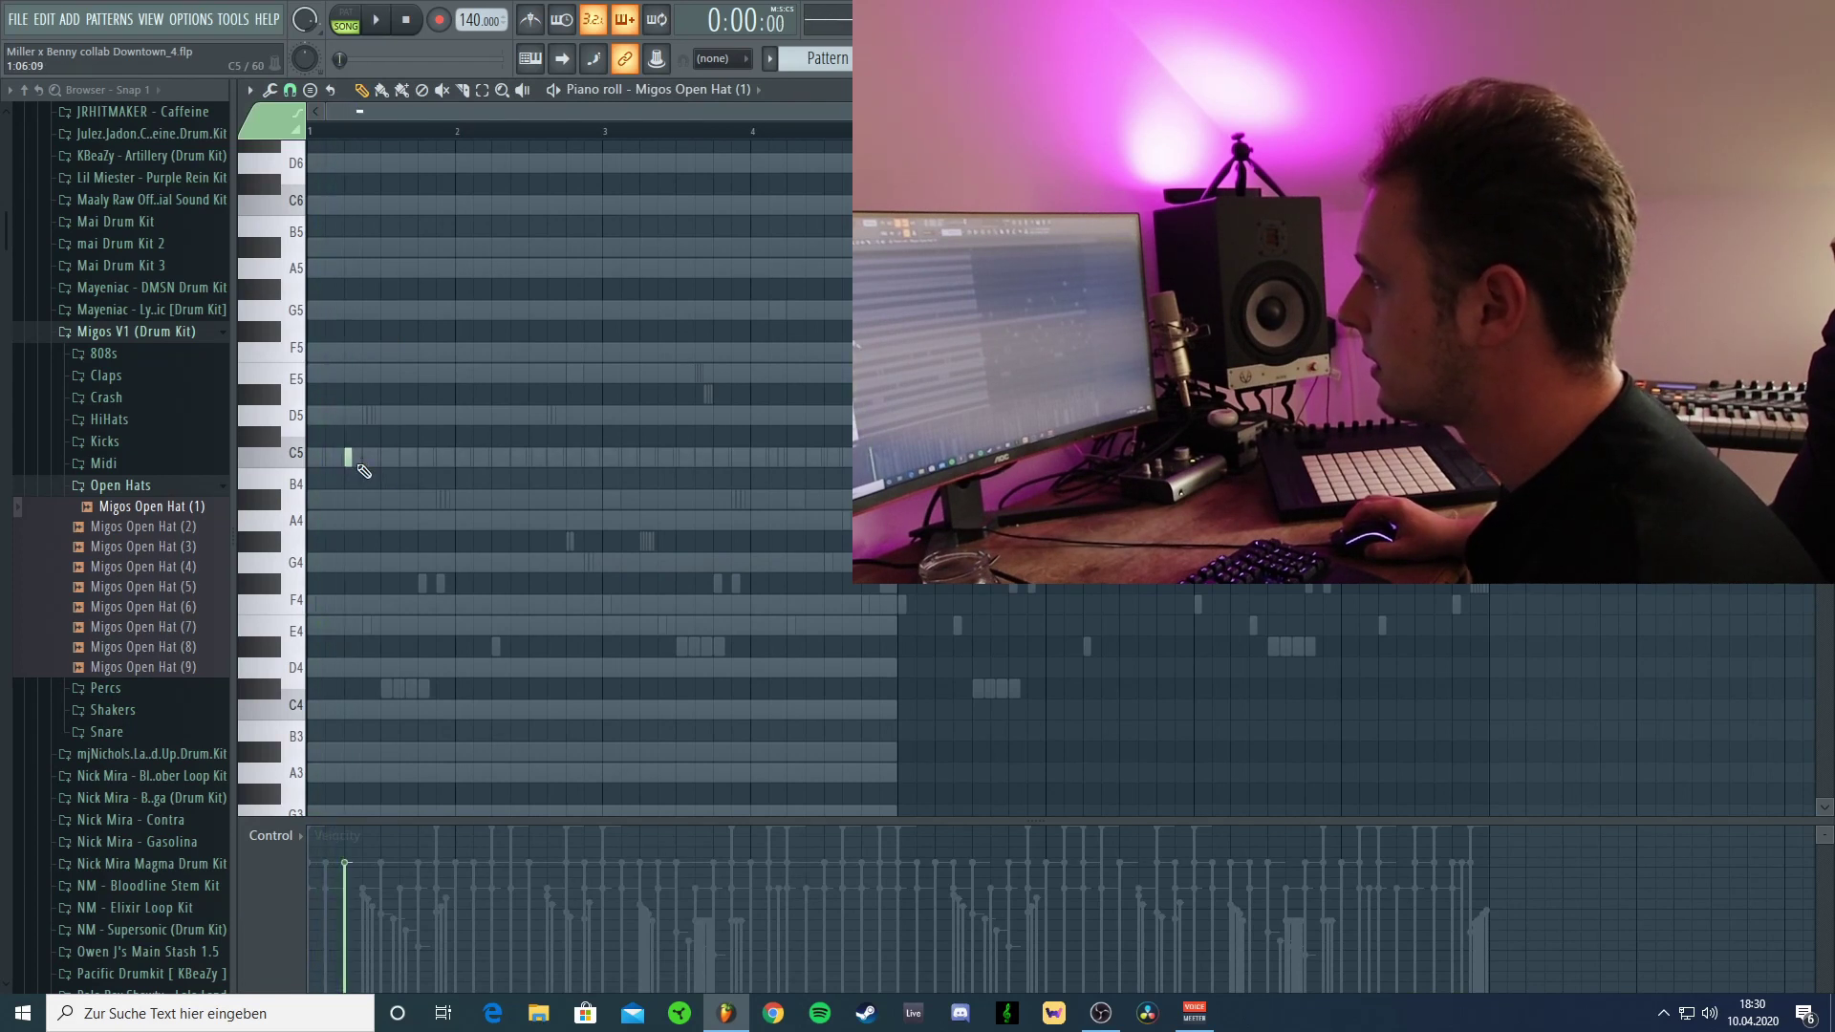
{"action": "left_click", "coordinate": [367, 458]}
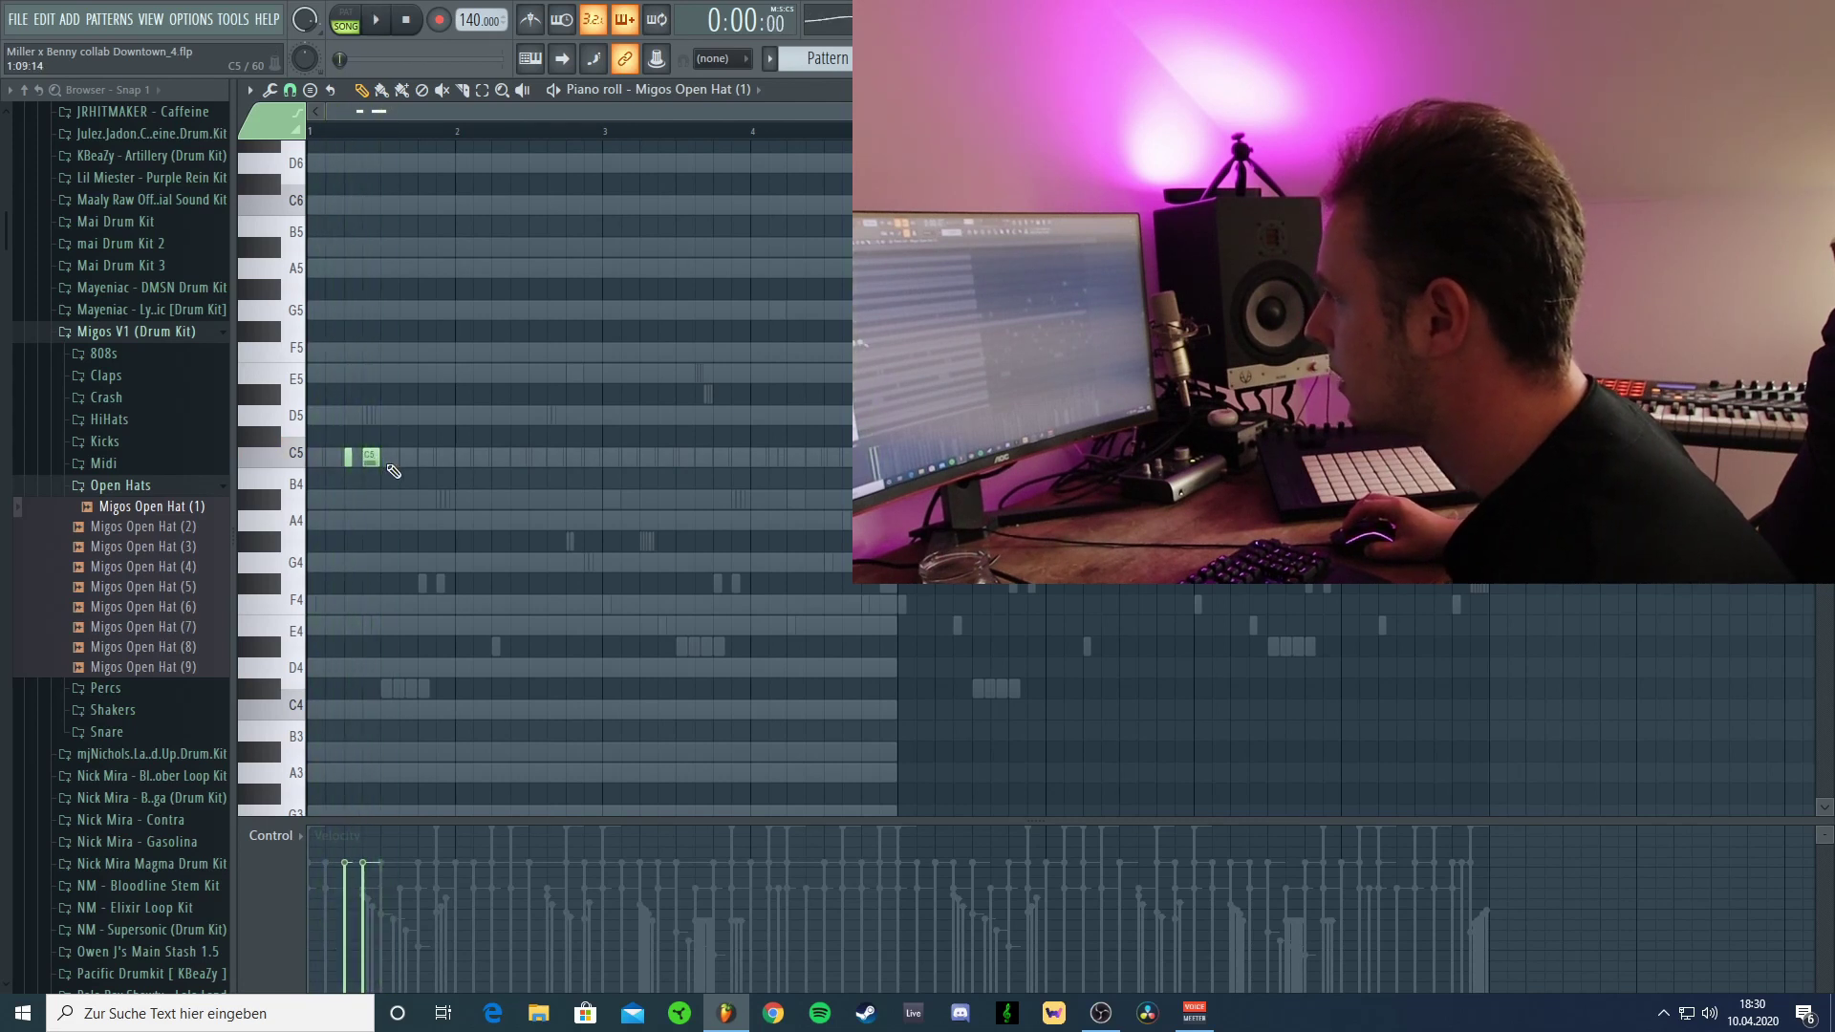
Draw an A4 note near the end of bar 1 and lengthen it to six steps, reaching into bar 2.
{"action": "key", "text": "space"}
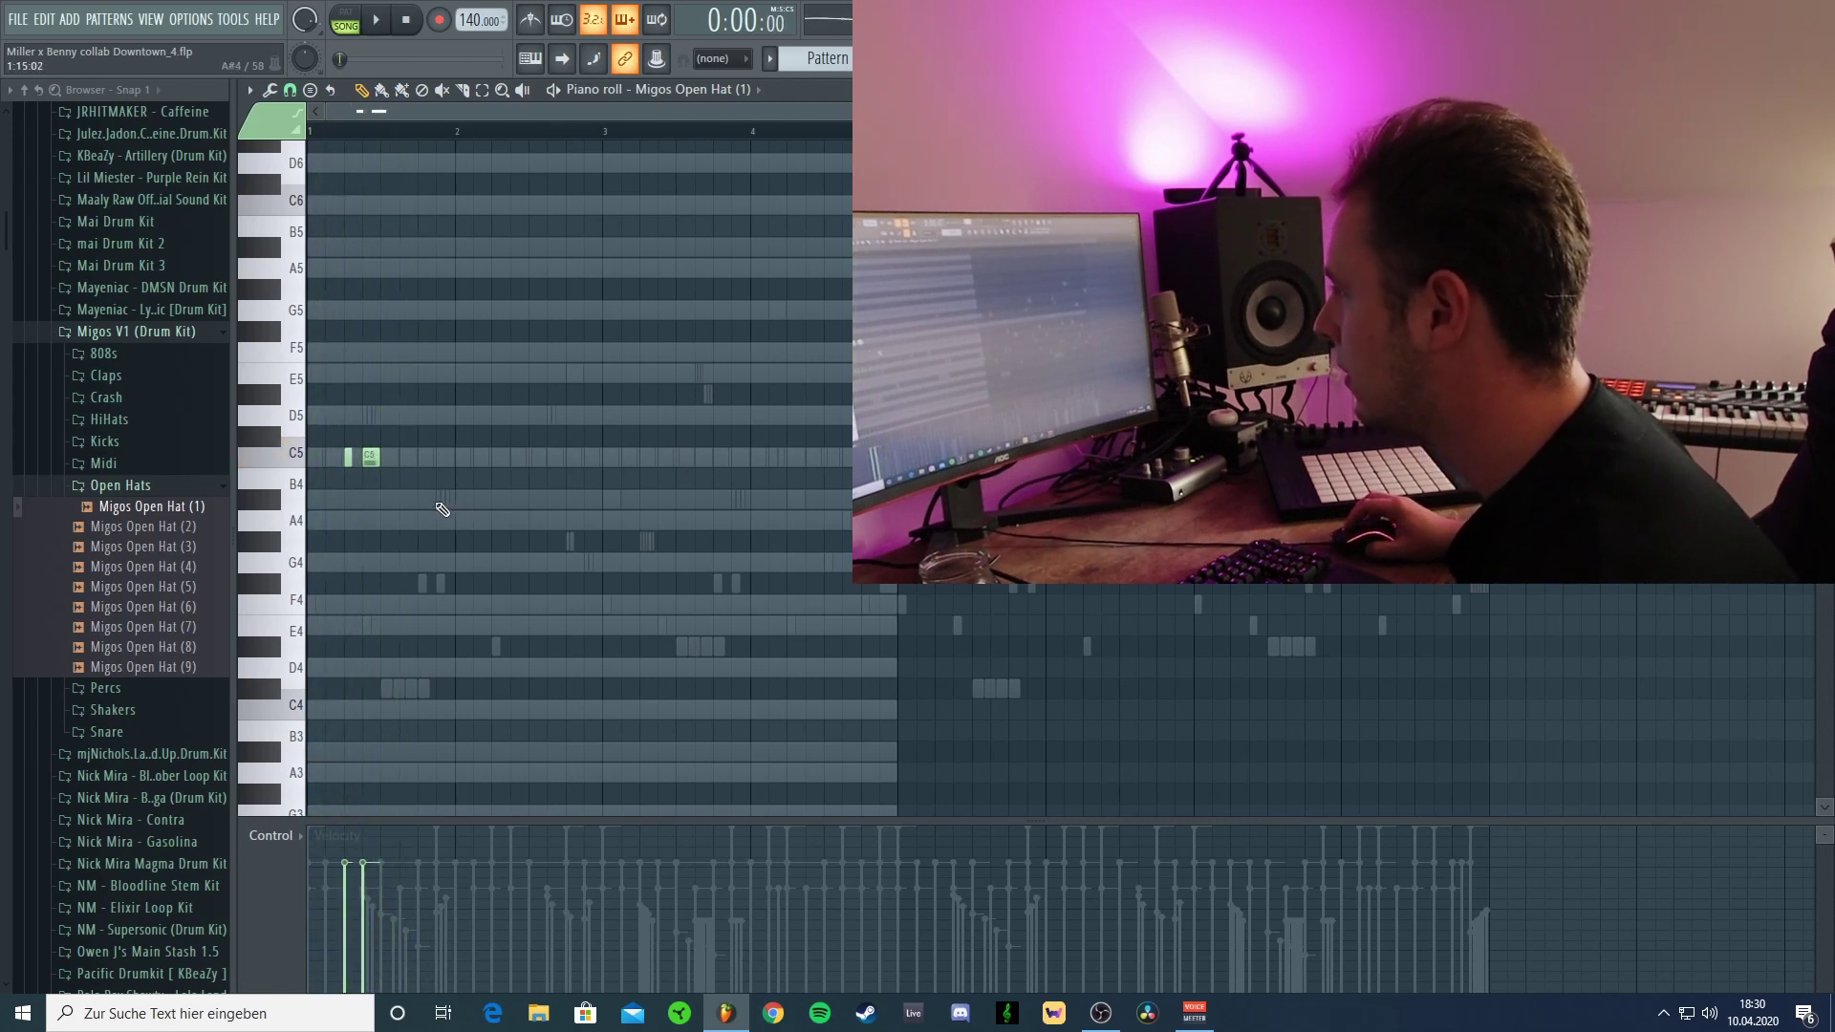
{"action": "key", "text": "space"}
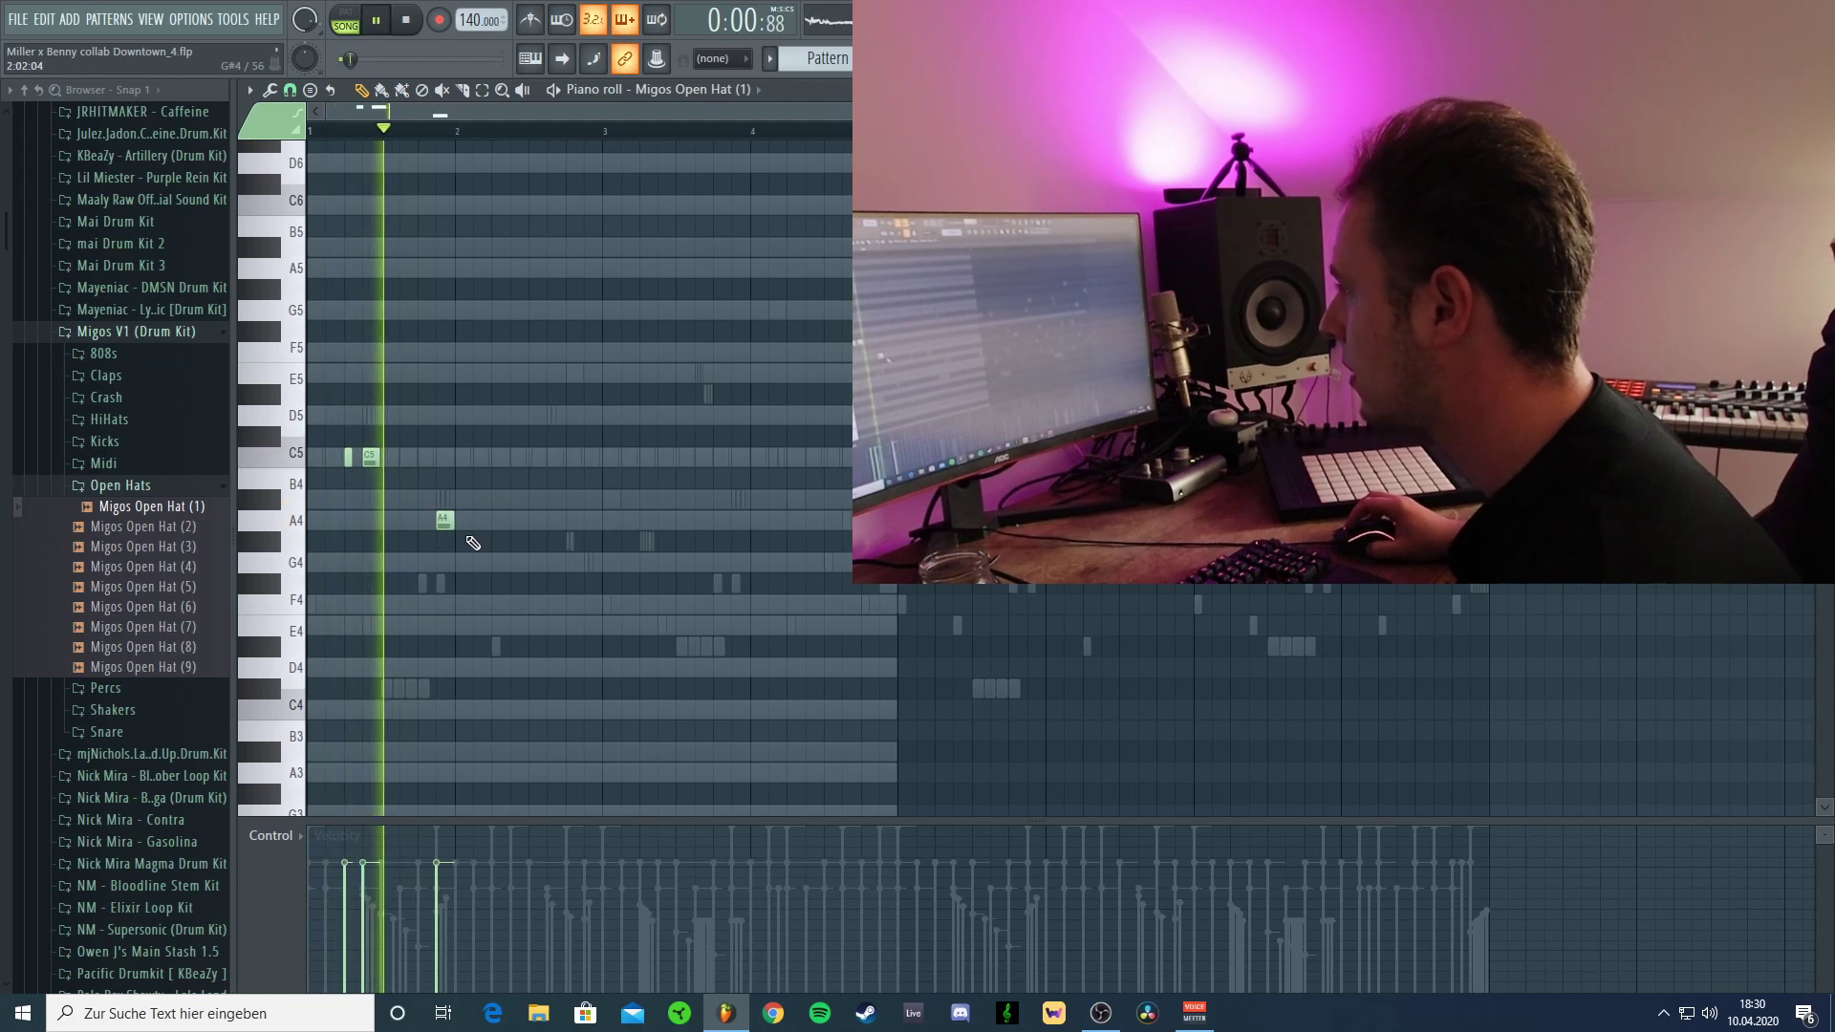
{"action": "left_click_drag", "start_coordinate": [450, 524], "coordinate": [490, 529]}
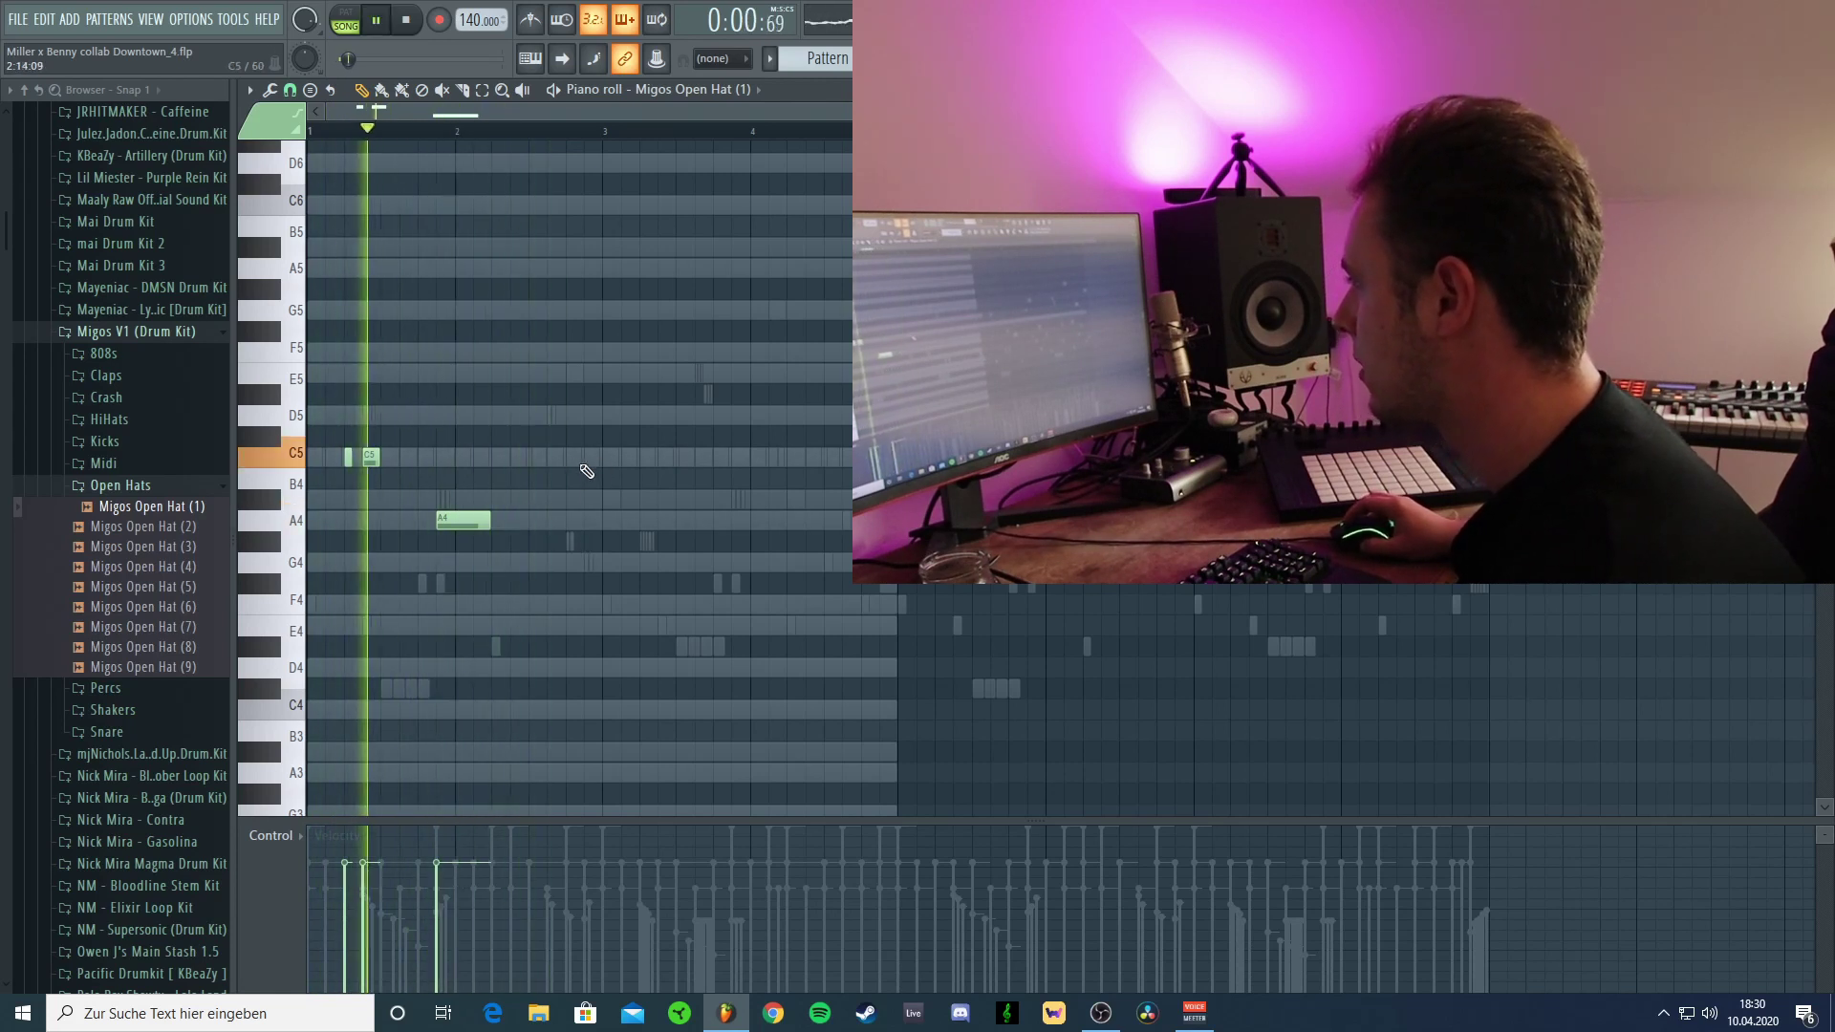
Copy the two C5 open hat notes from bar 1 to the same position in bar 3.
{"action": "left_click_drag", "start_coordinate": [400, 459], "coordinate": [672, 455]}
{"action": "key", "text": "space"}
{"action": "key", "text": "space"}
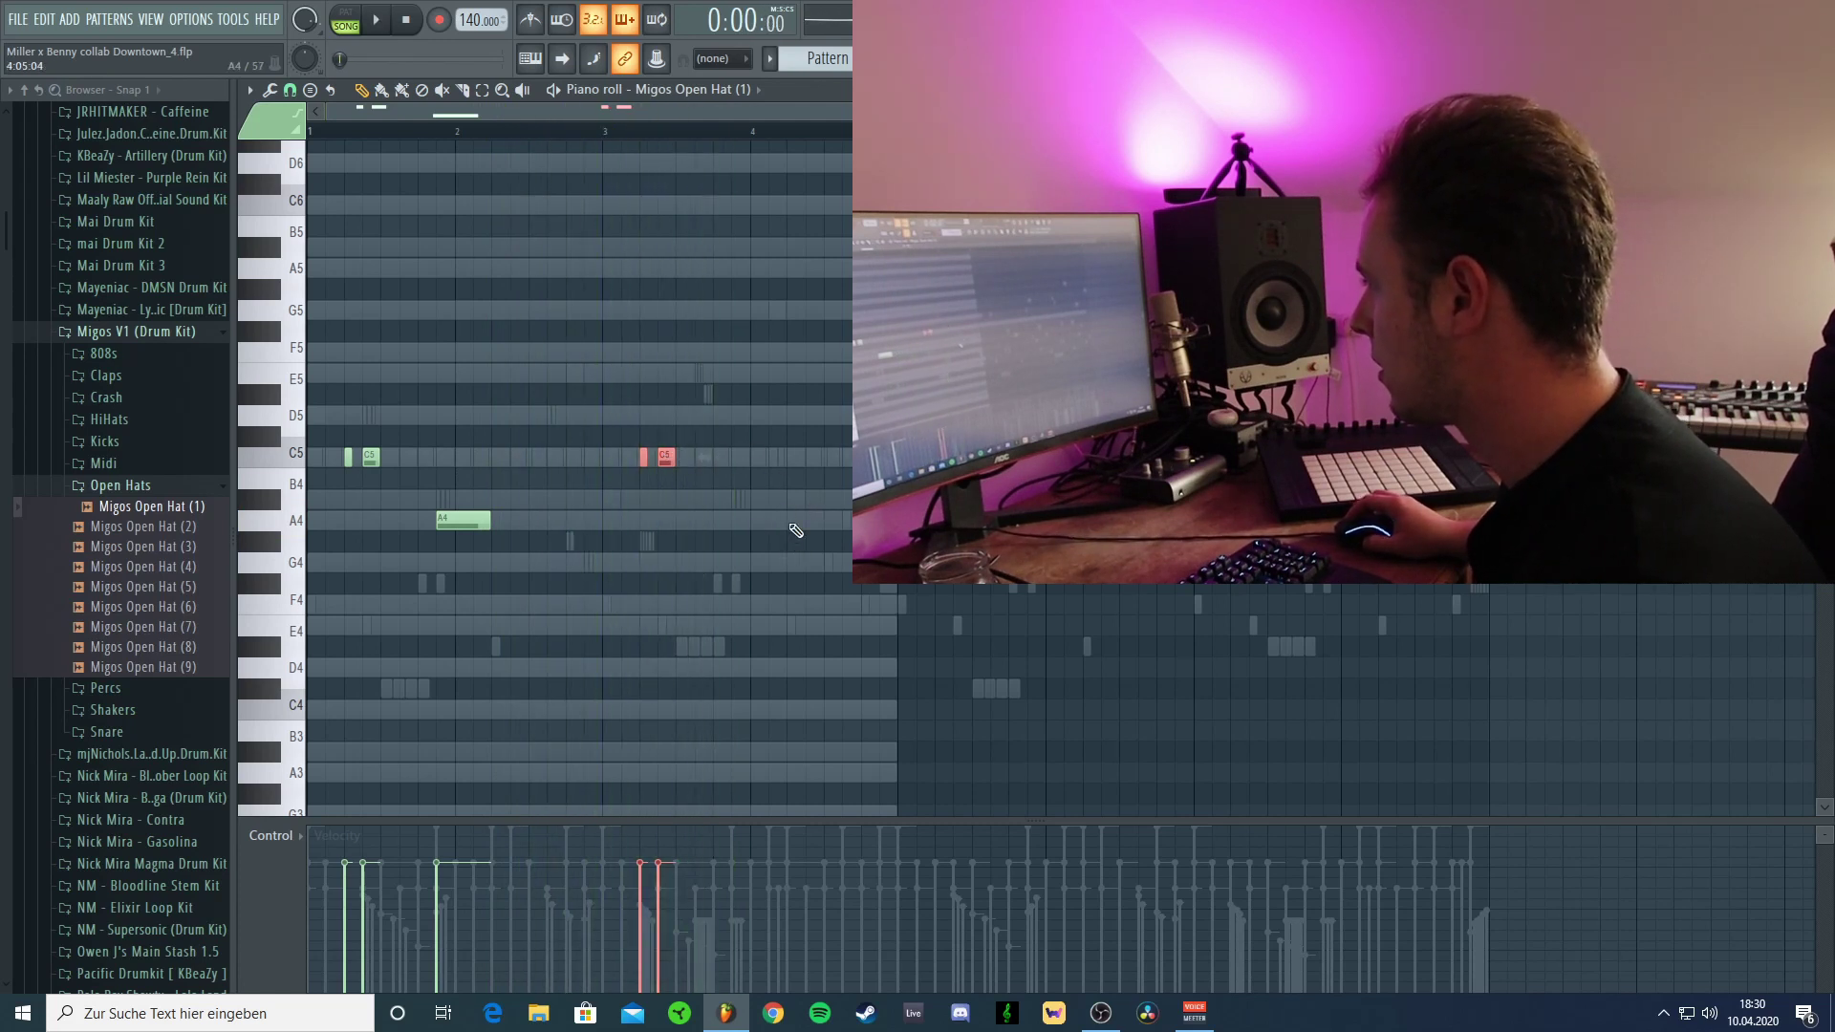
Add a two-step G4 note early in bar 4, followed by an A#4 note and a six-step G5 note.
{"action": "key", "text": "space"}
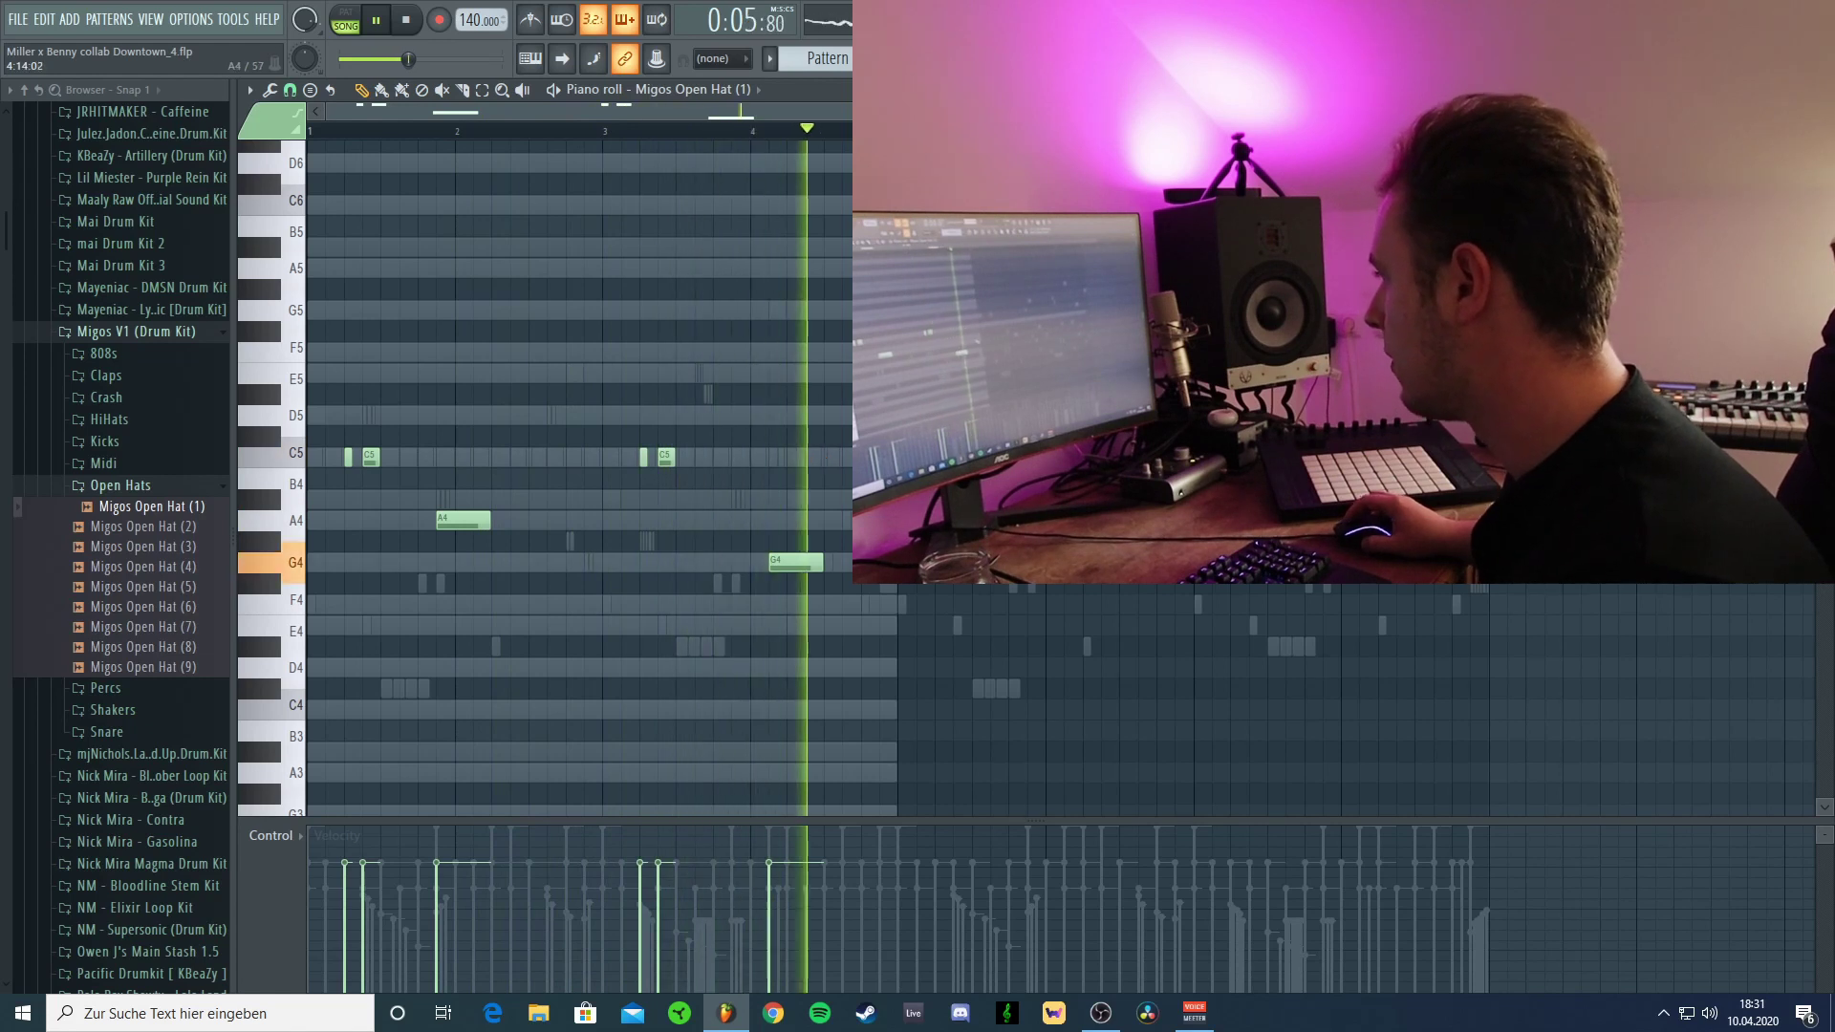
{"action": "left_click_drag", "start_coordinate": [821, 563], "coordinate": [786, 563]}
{"action": "left_click", "coordinate": [642, 129]}
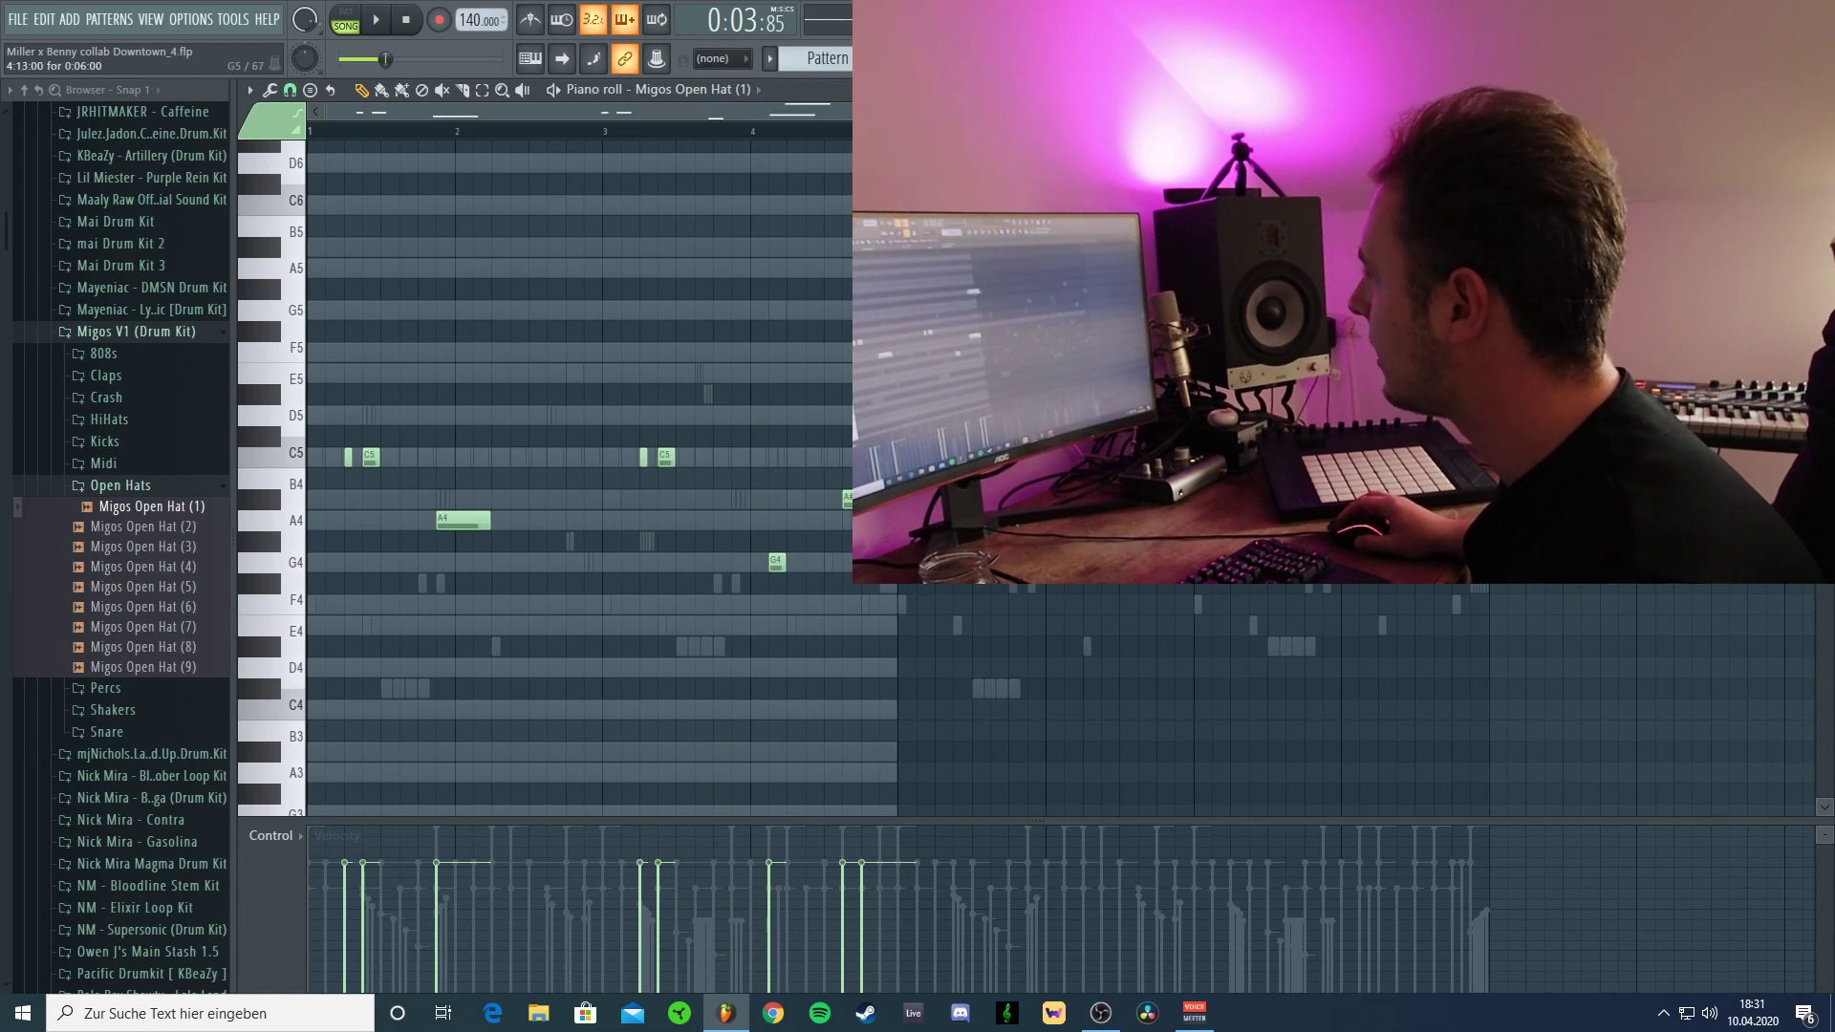
Check the properties of the G5 note in bar 4 and play the open hat pattern from bar 3.
{"action": "double_click", "coordinate": [878, 310]}
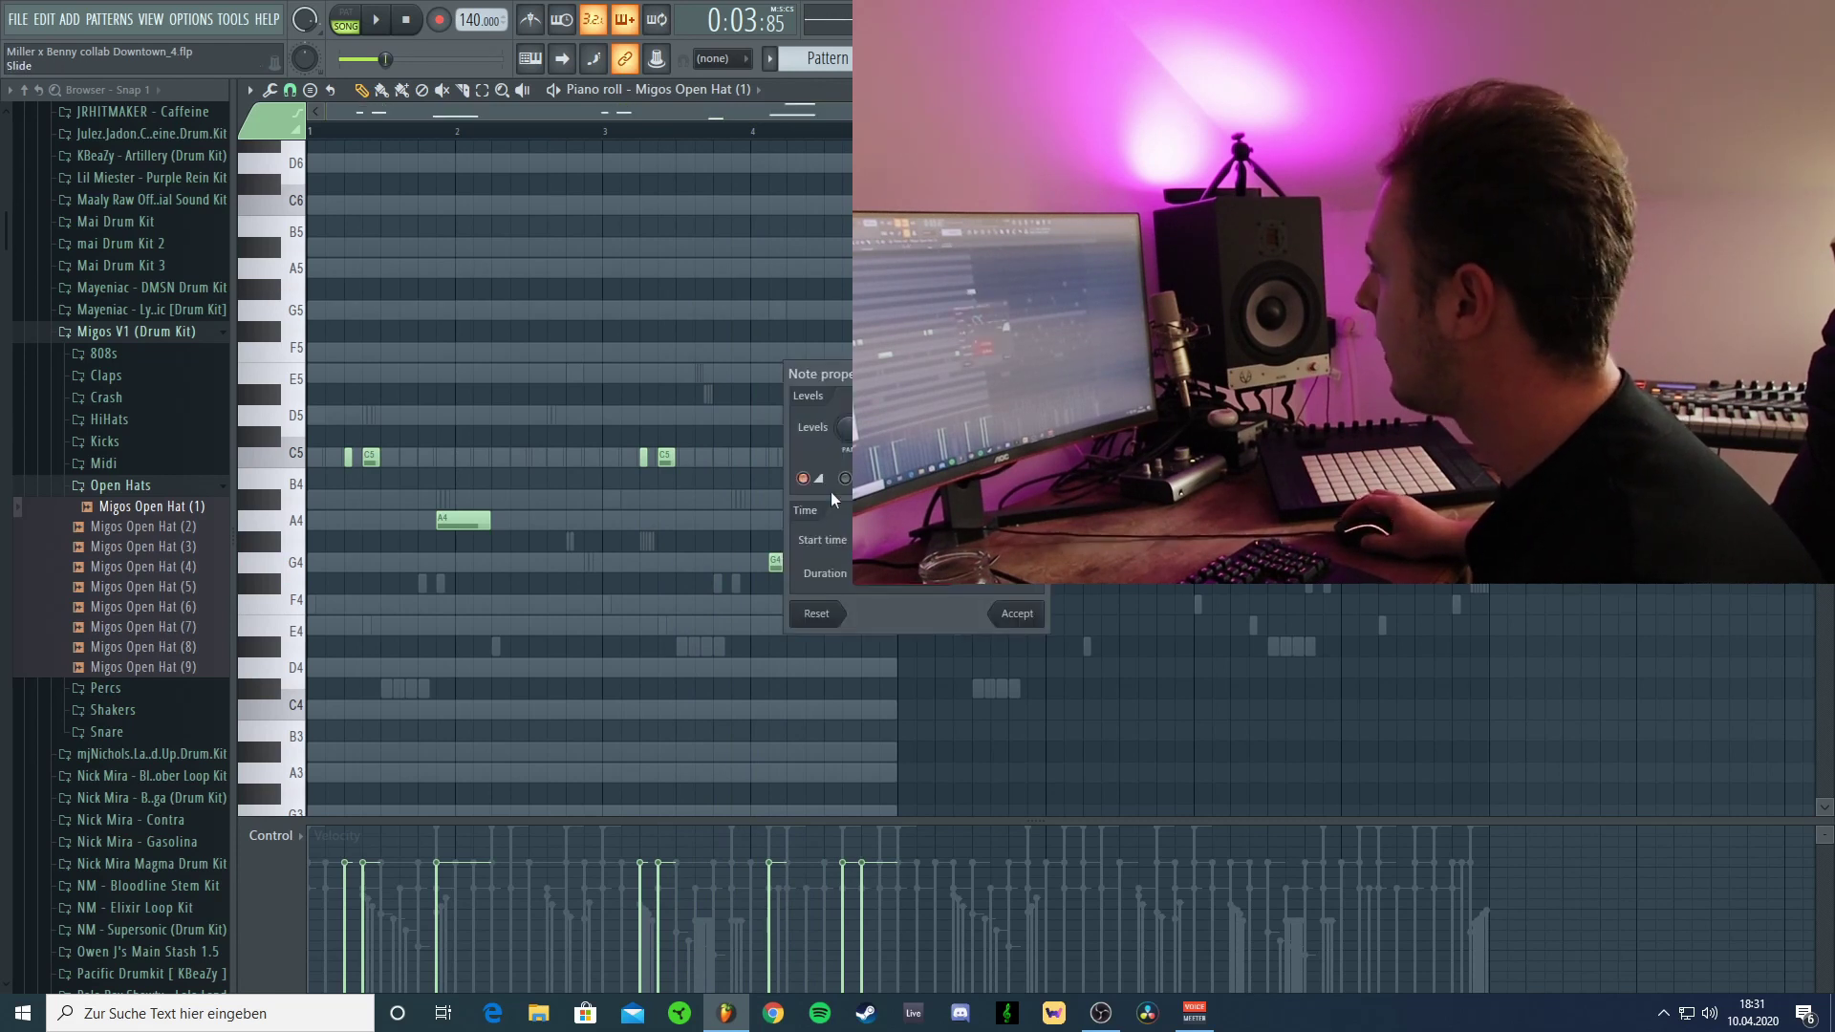
{"action": "left_click", "coordinate": [1019, 621]}
{"action": "key", "text": "space"}
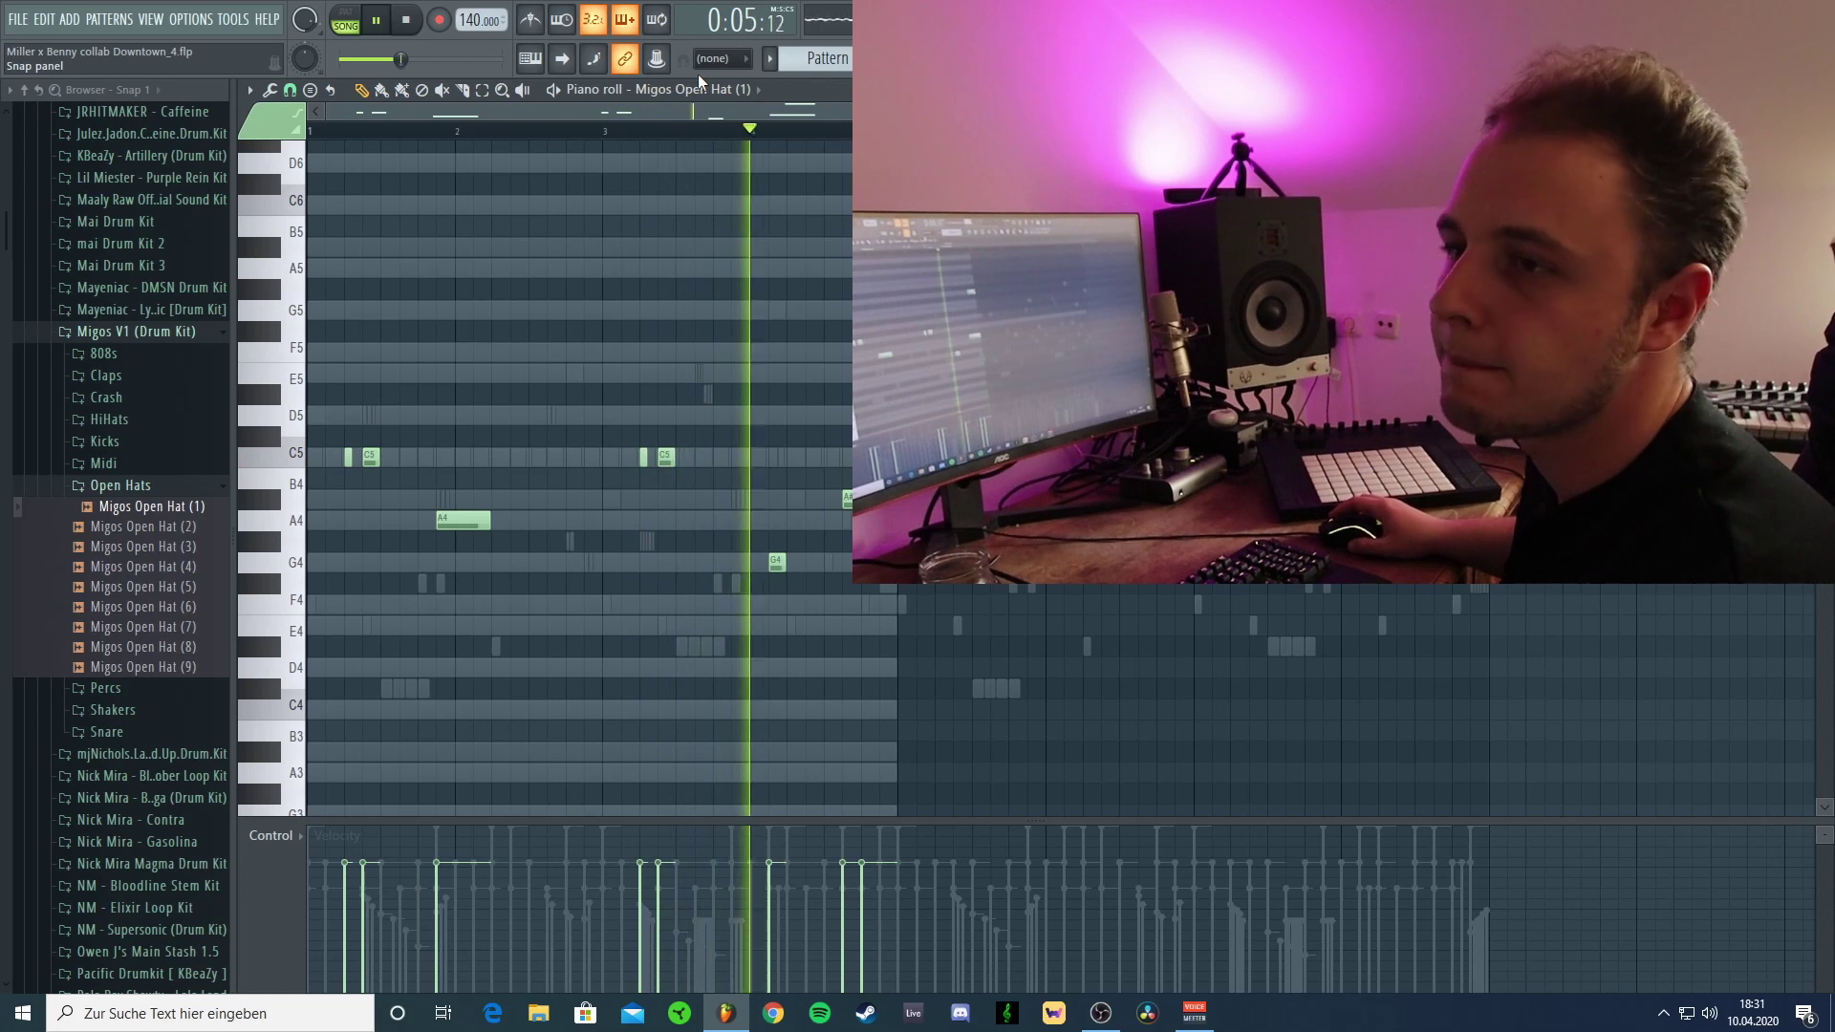
{"action": "key", "text": "space"}
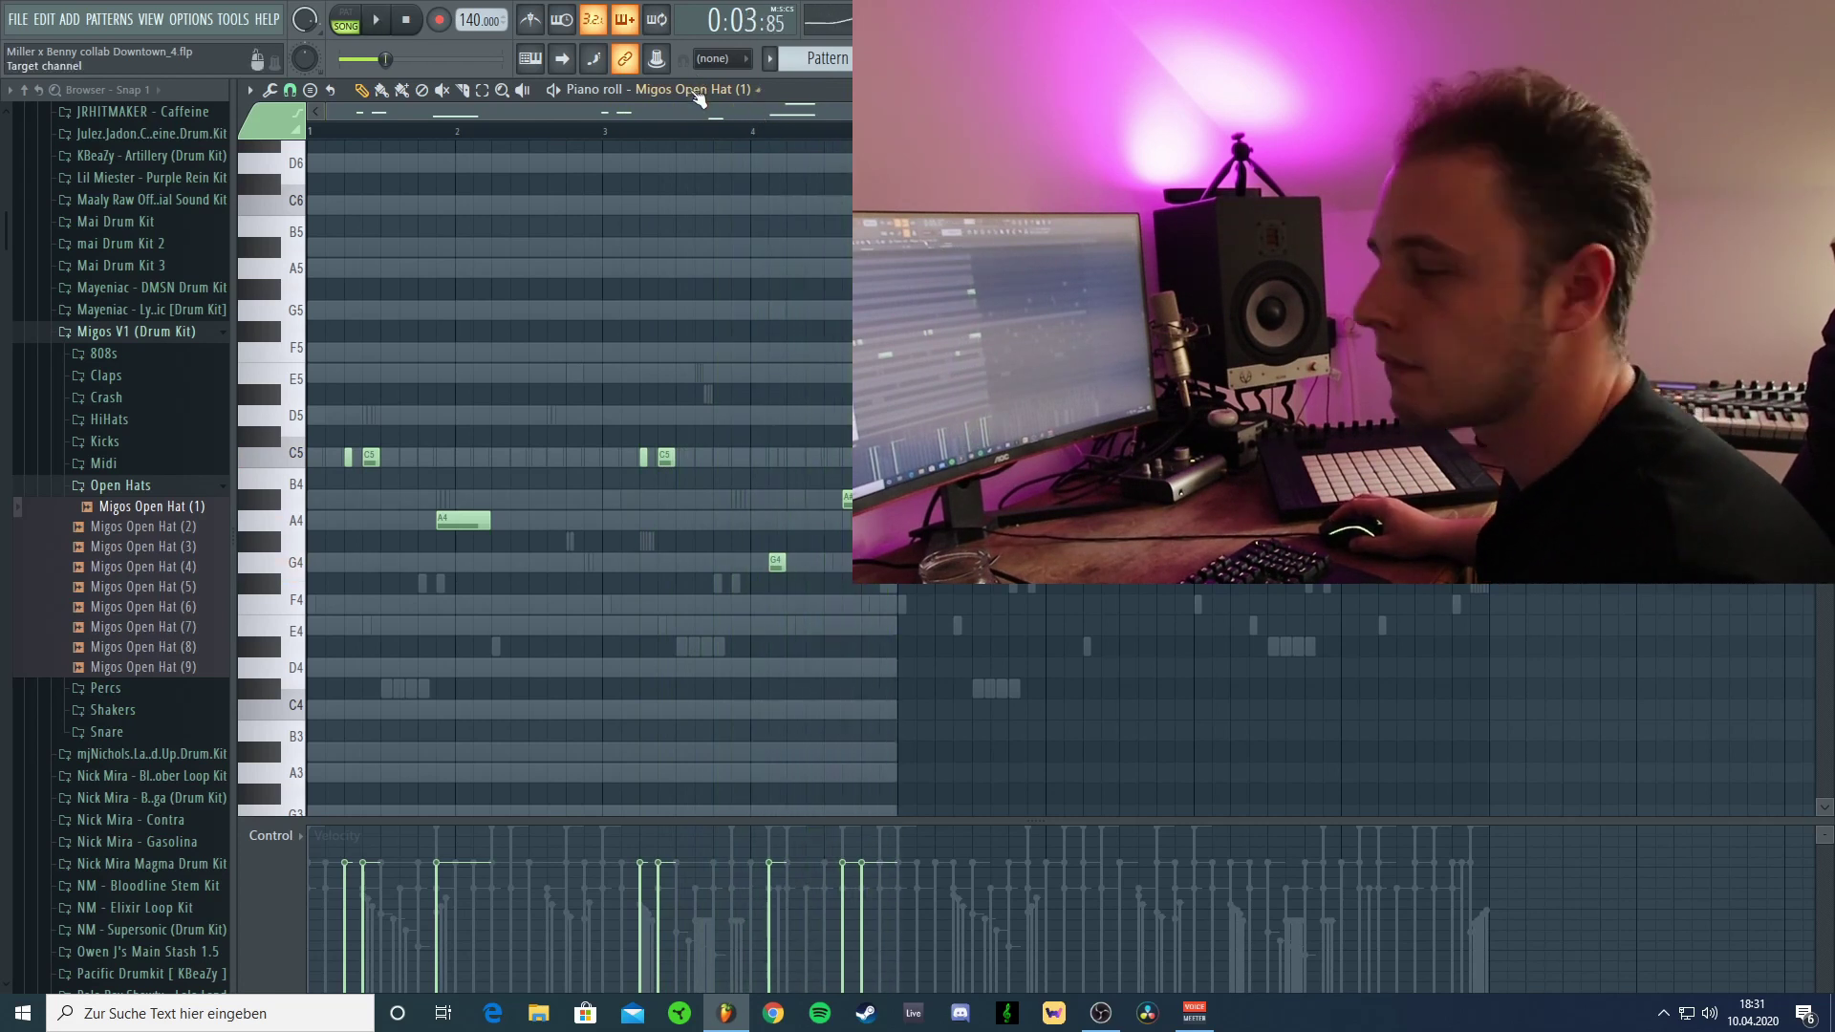
Duplicate all open hat notes from bars 1 to 4 into bars 5 to 8 and clear the selection.
{"action": "key", "text": "ctrl+a"}
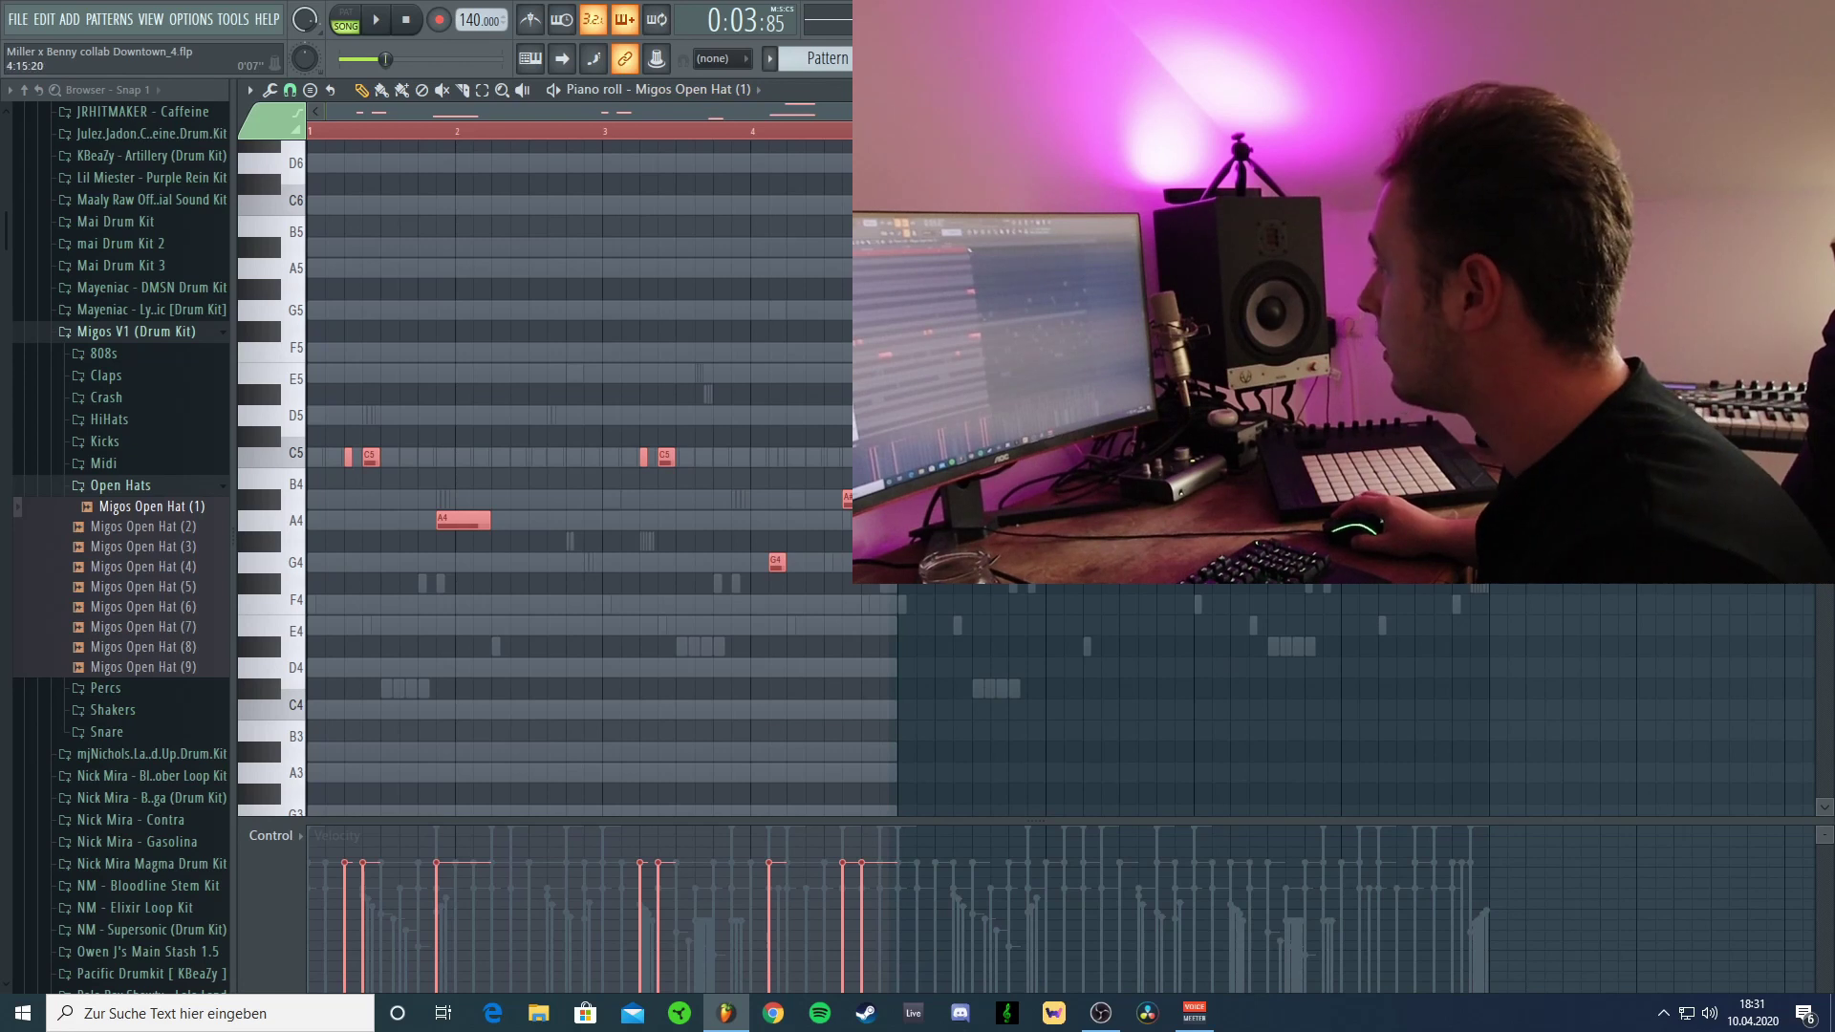
{"action": "key", "text": "ctrl+b"}
{"action": "left_click", "coordinate": [352, 134], "text": "ctrl"}
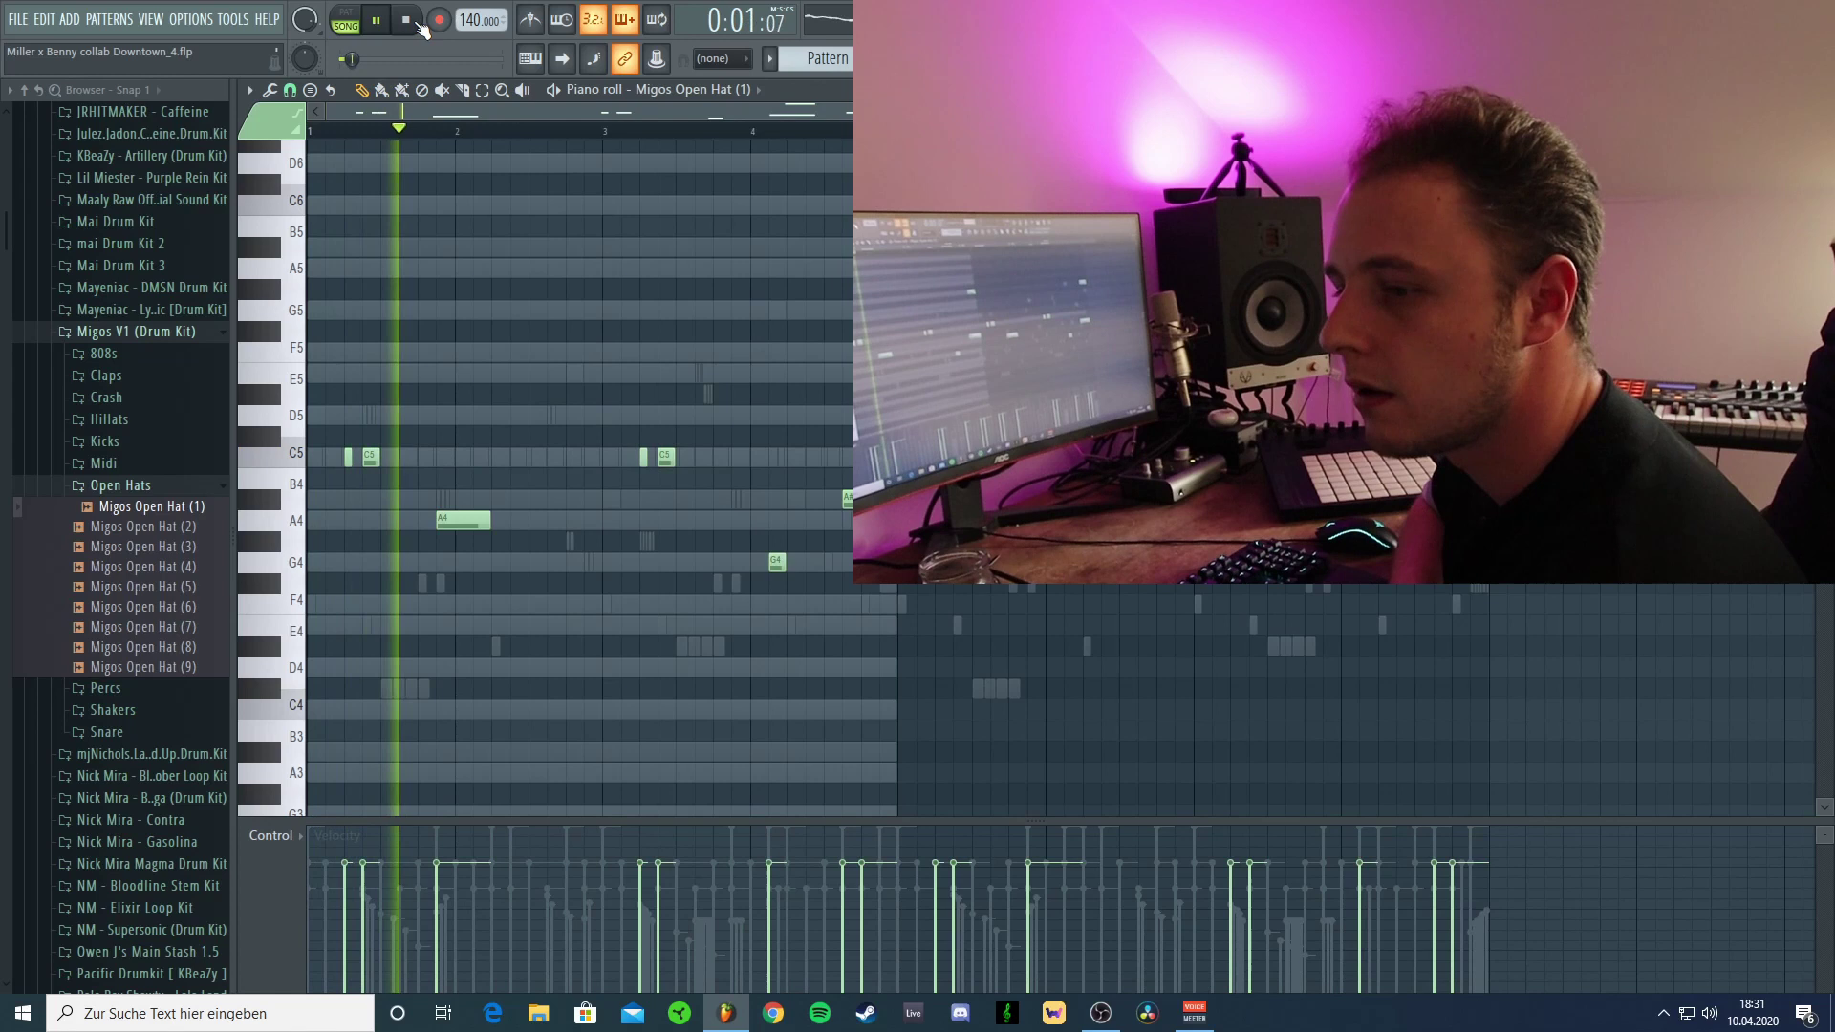